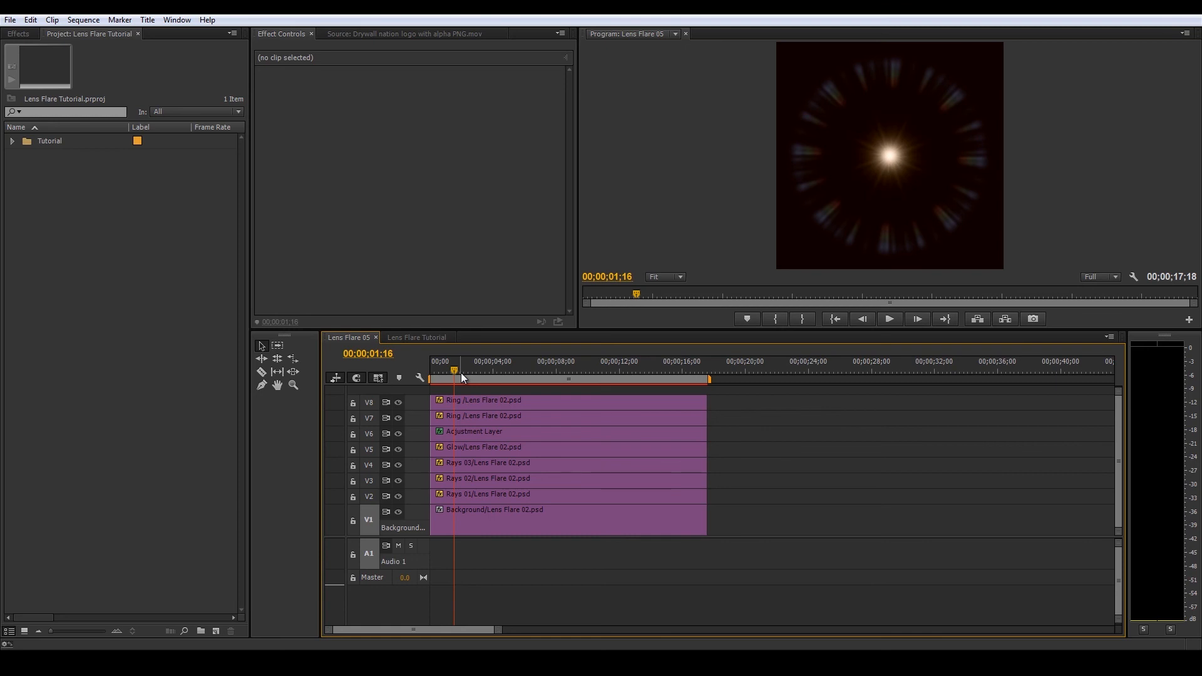
# Step: Preview the flare animation in the Lens Flare 05 sequence, then switch to Photoshop and view the Lens Flare 01, 02 and 03 documents
pyautogui.moveTo(456, 369); pyautogui.dragTo(671, 358)
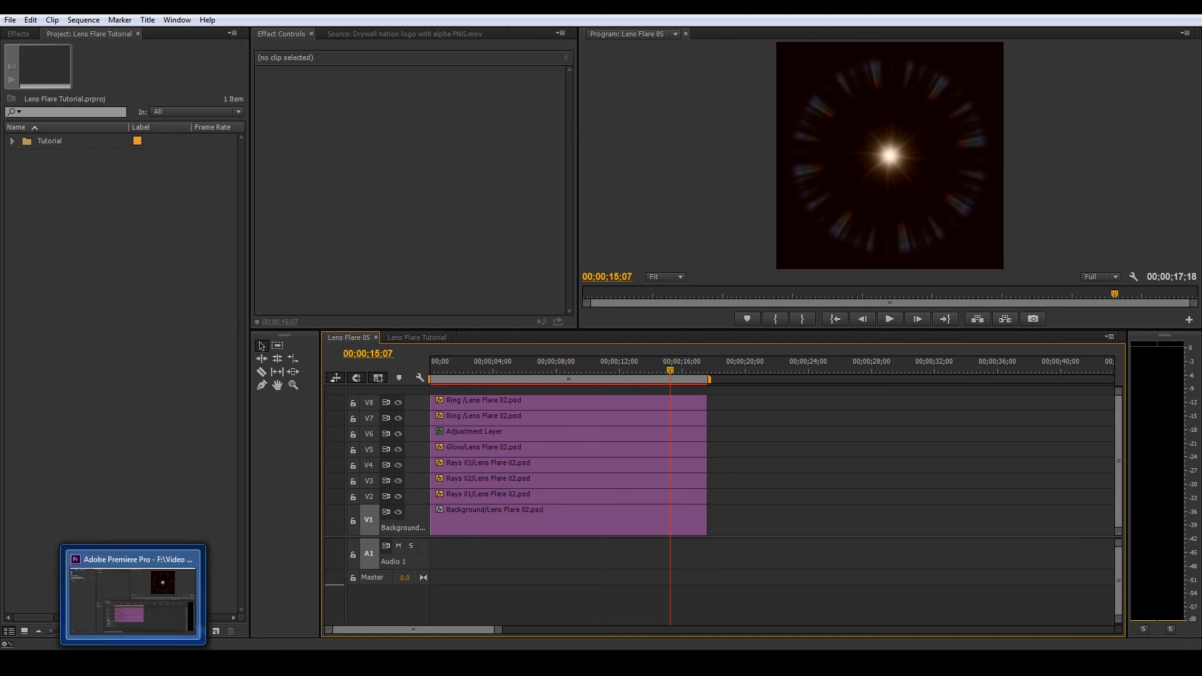
pyautogui.click(252, 663)
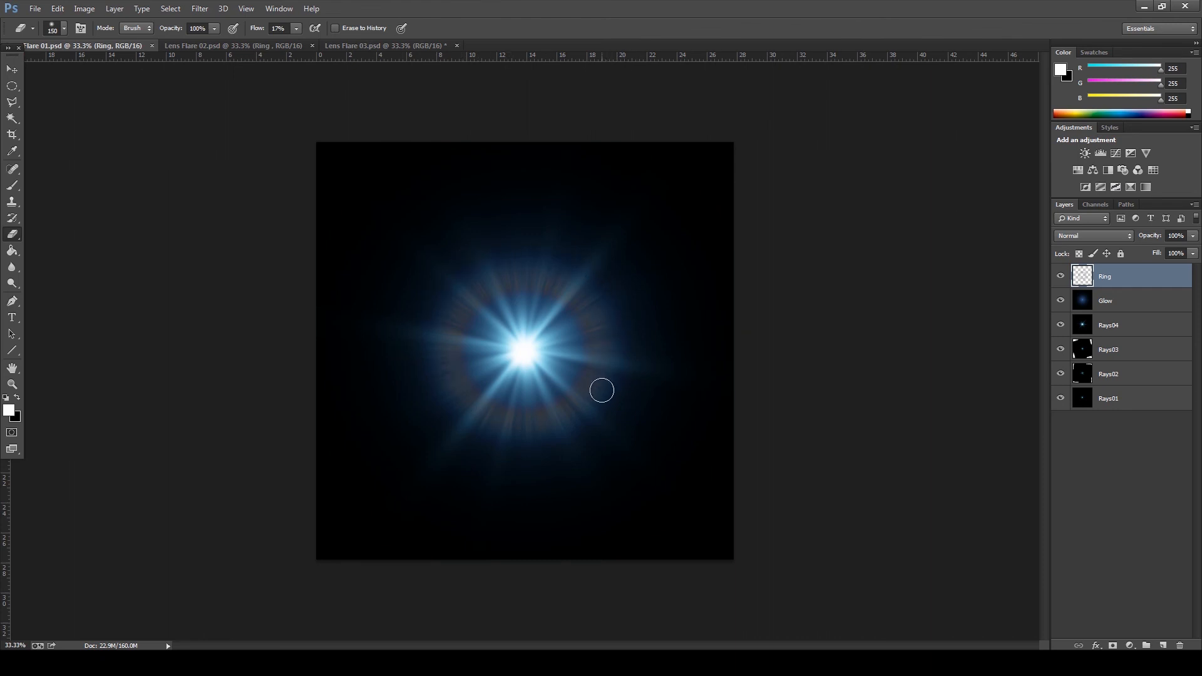
pyautogui.click(205, 47)
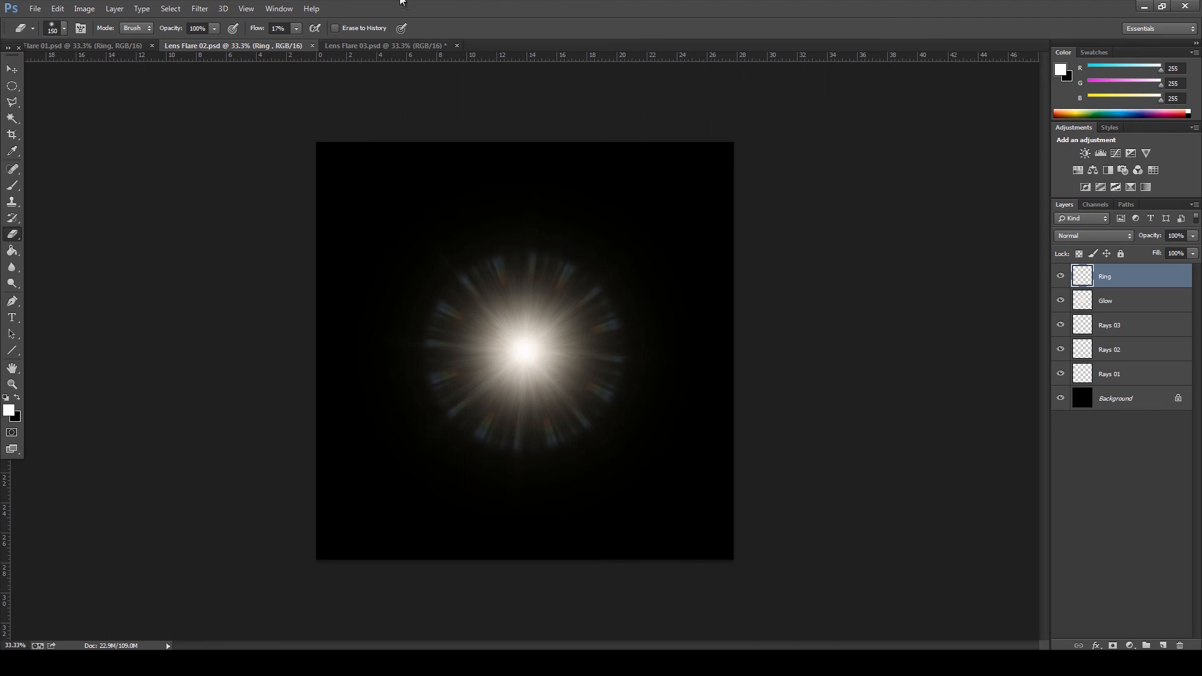
pyautogui.click(360, 46)
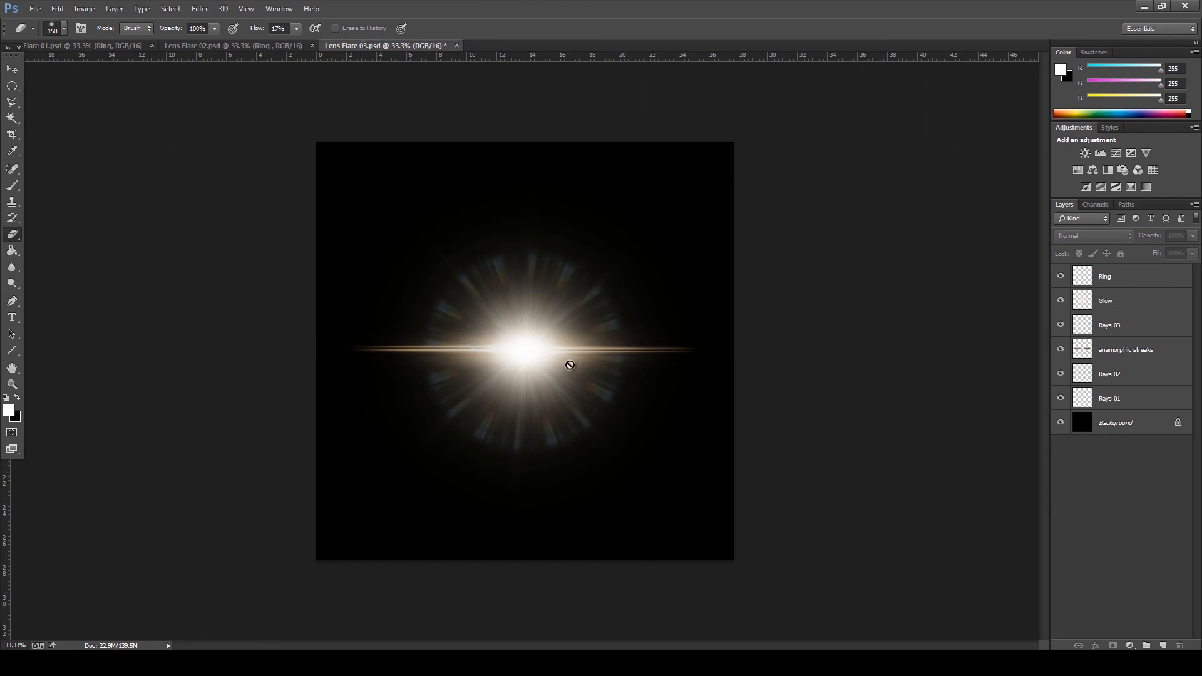
# Step: Create a new 2000 x 2000 pixel document and place a vertical and a horizontal guide through its centre
pyautogui.click(33, 10)
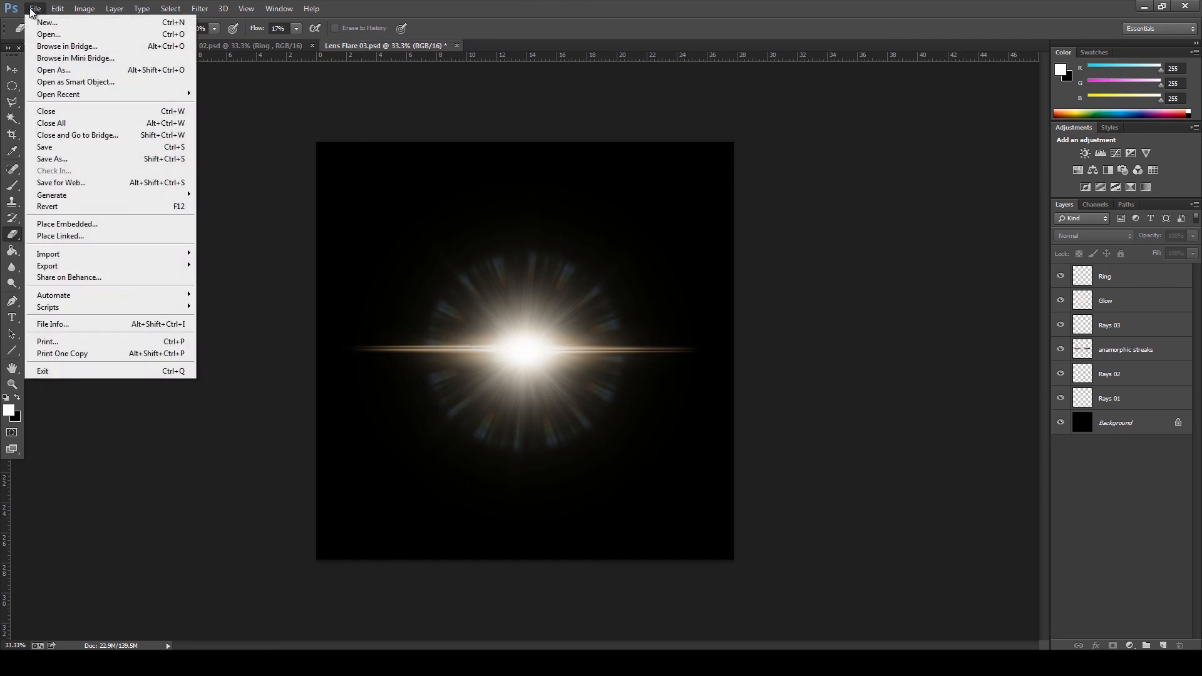
pyautogui.click(39, 24)
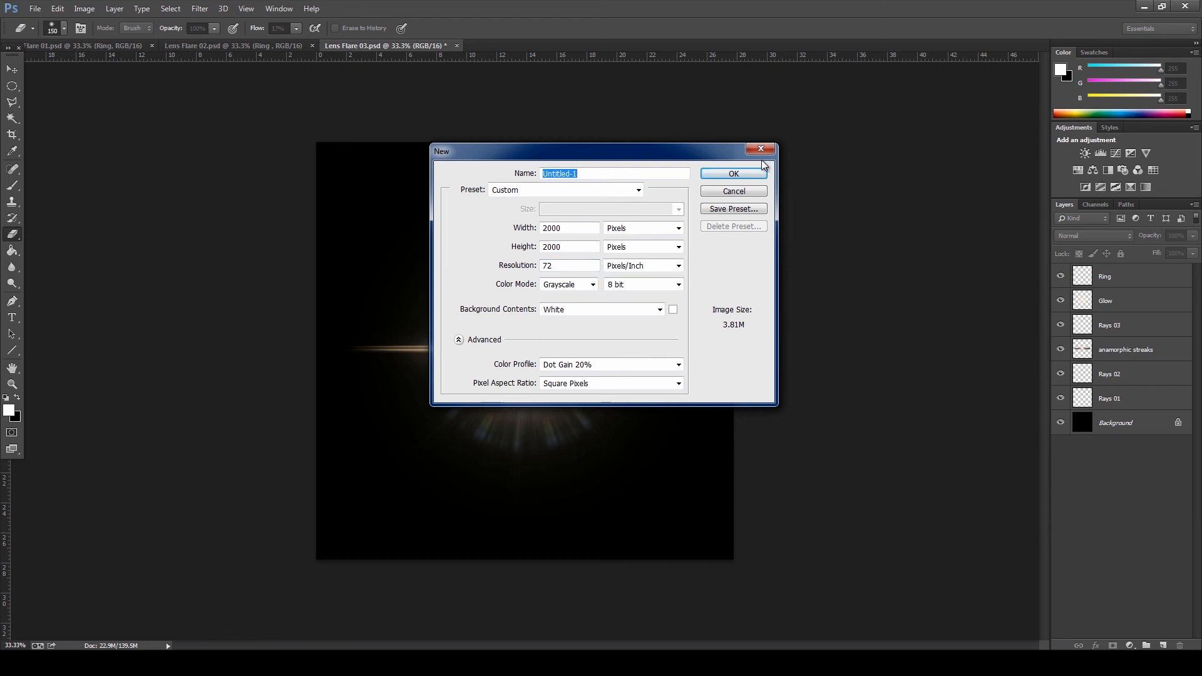
pyautogui.click(732, 176)
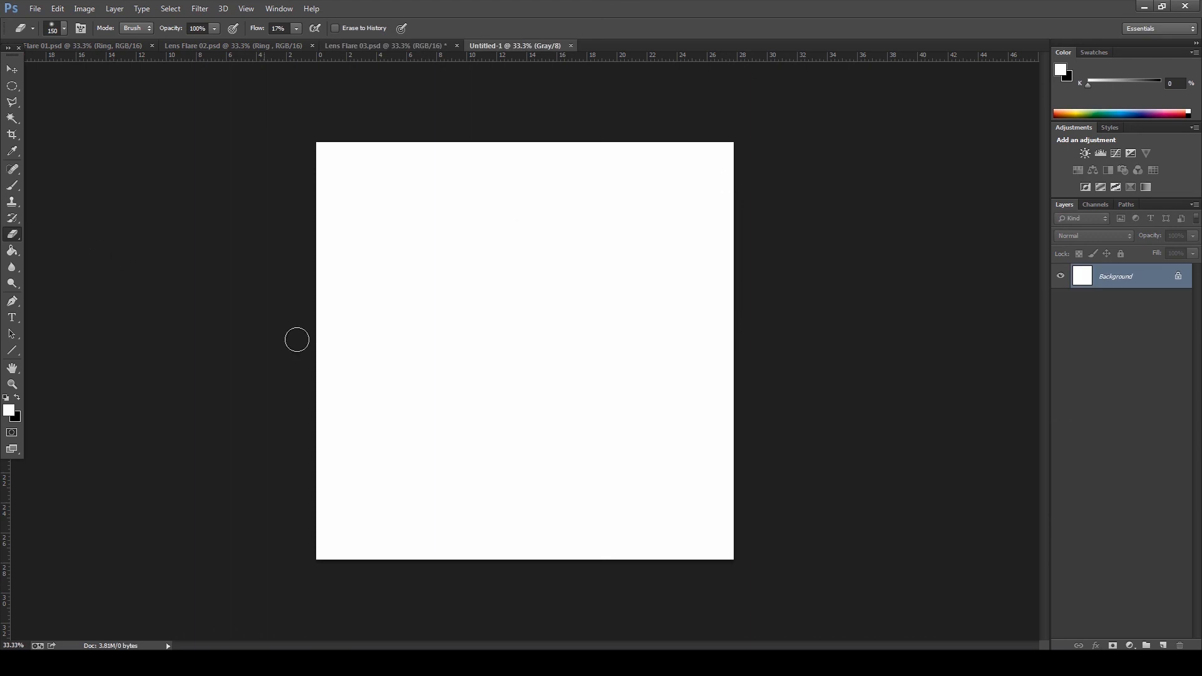
pyautogui.moveTo(6, 557); pyautogui.dragTo(525, 531)
pyautogui.moveTo(620, 56)
pyautogui.mouseDown()
pyautogui.moveTo(637, 368)
pyautogui.moveTo(637, 352)
pyautogui.mouseUp()
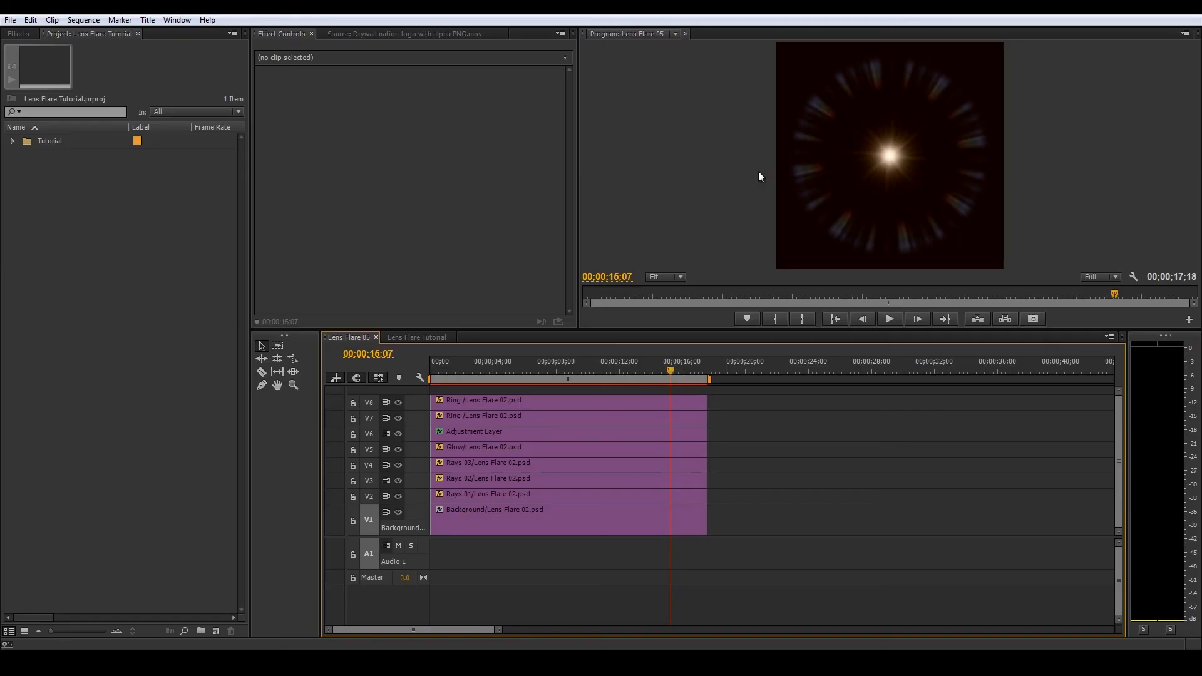
# Step: Switch to Premiere Pro and scrub back through the Lens Flare 05 sequence to review the flare
pyautogui.moveTo(665, 374); pyautogui.dragTo(581, 371)
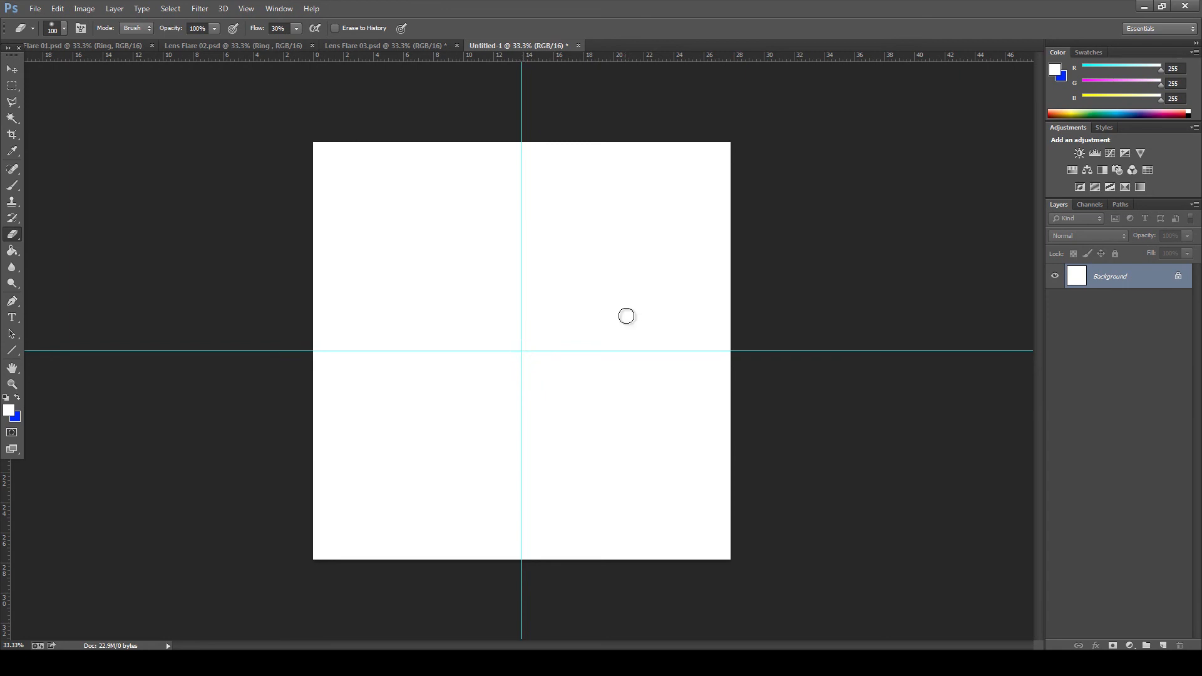
# Step: Restore the default foreground and background colours and fill the white Background layer with black using the Paint Bucket tool
pyautogui.click(12, 252)
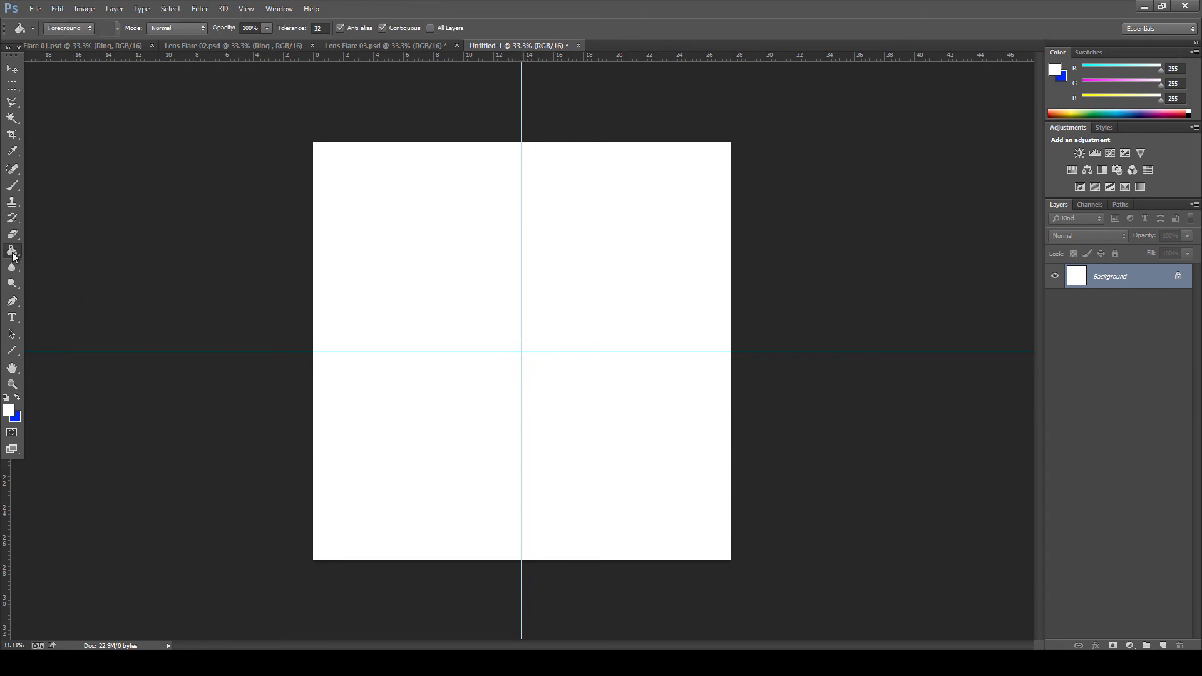
pyautogui.rightClick(13, 252)
pyautogui.click(57, 266)
pyautogui.click(7, 398)
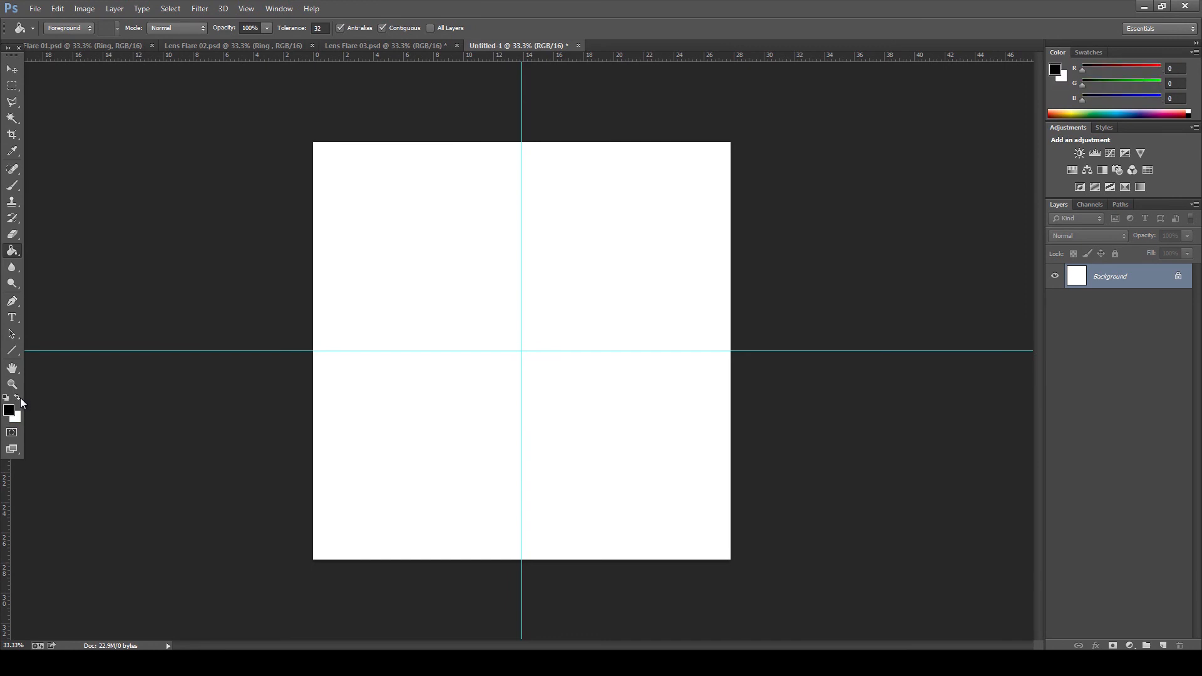
pyautogui.click(486, 268)
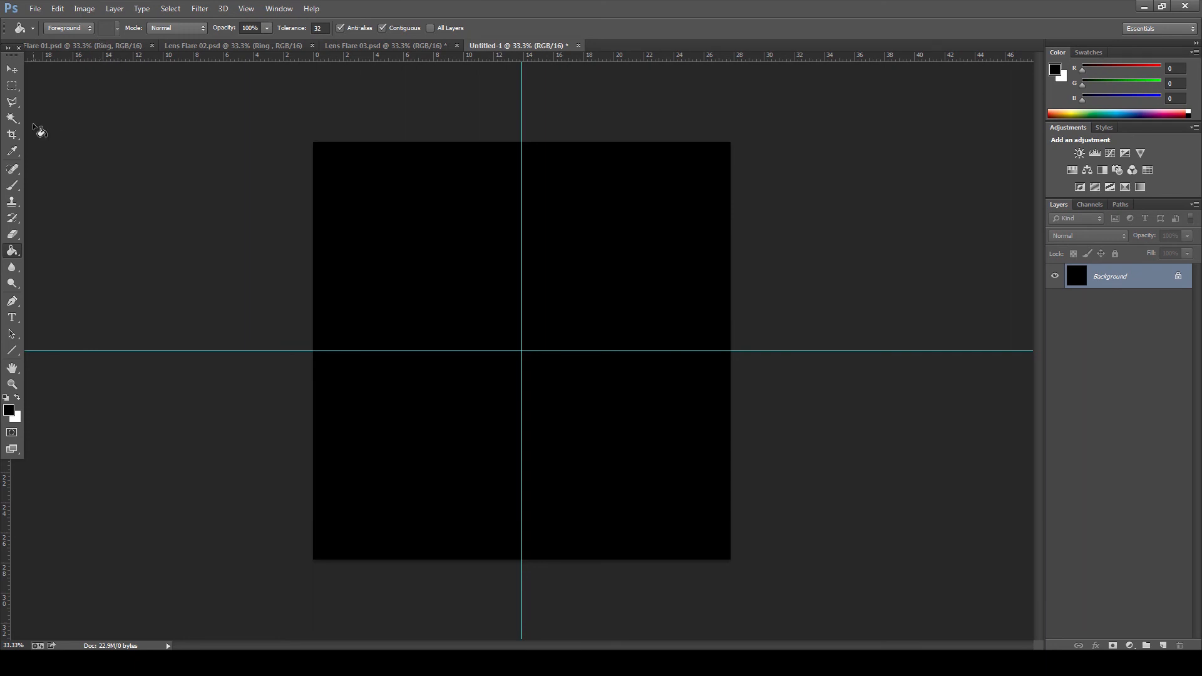
# Step: Set up a white Brush in Dissolve mode at 175 px and add a new layer above the Background
pyautogui.click(12, 186)
pyautogui.click(185, 28)
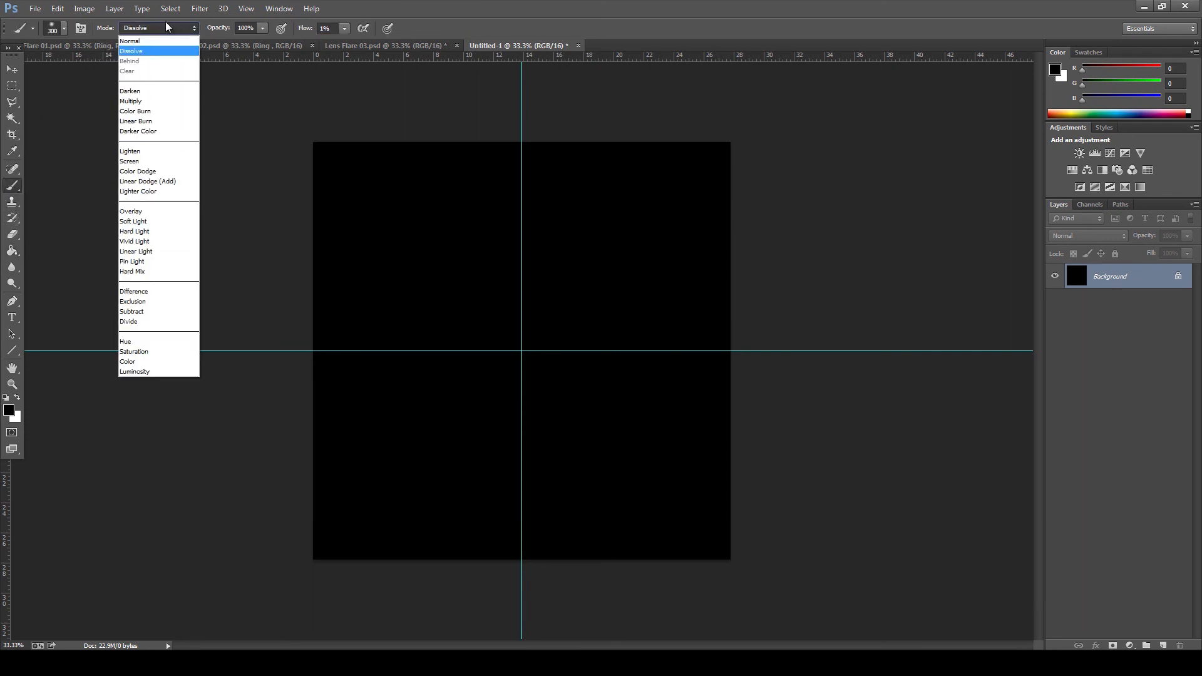
pyautogui.click(151, 46)
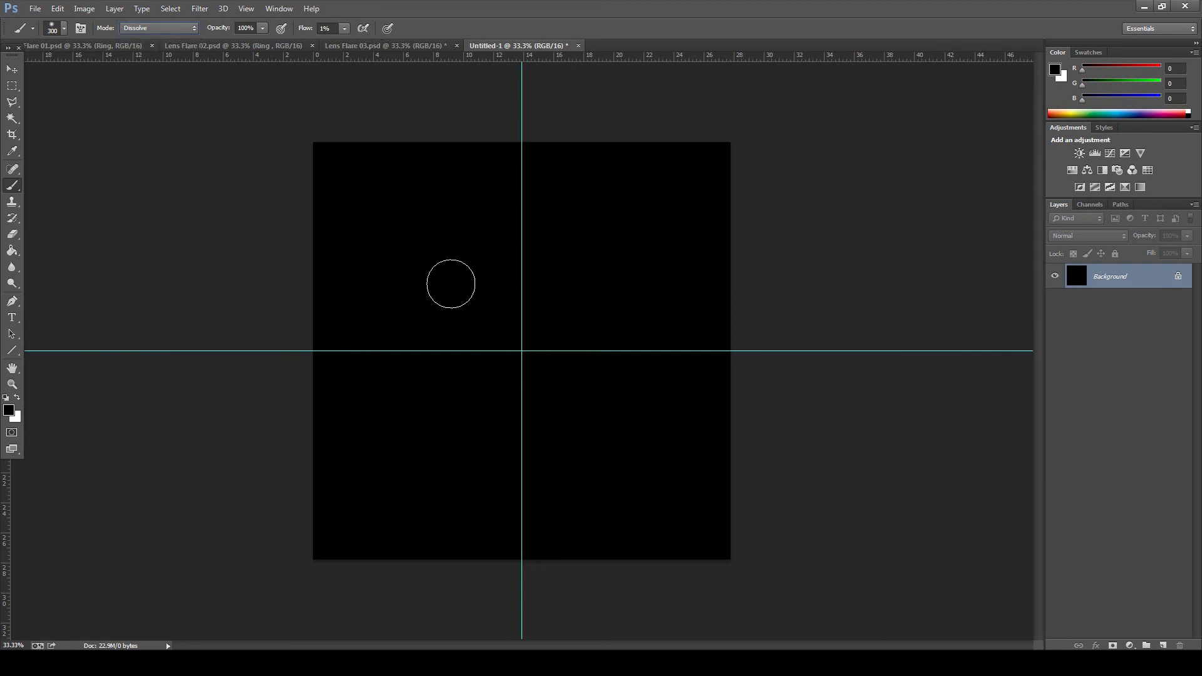
pyautogui.press('[')
pyautogui.press('[')
pyautogui.press('[')
pyautogui.click(17, 398)
pyautogui.click(1164, 646)
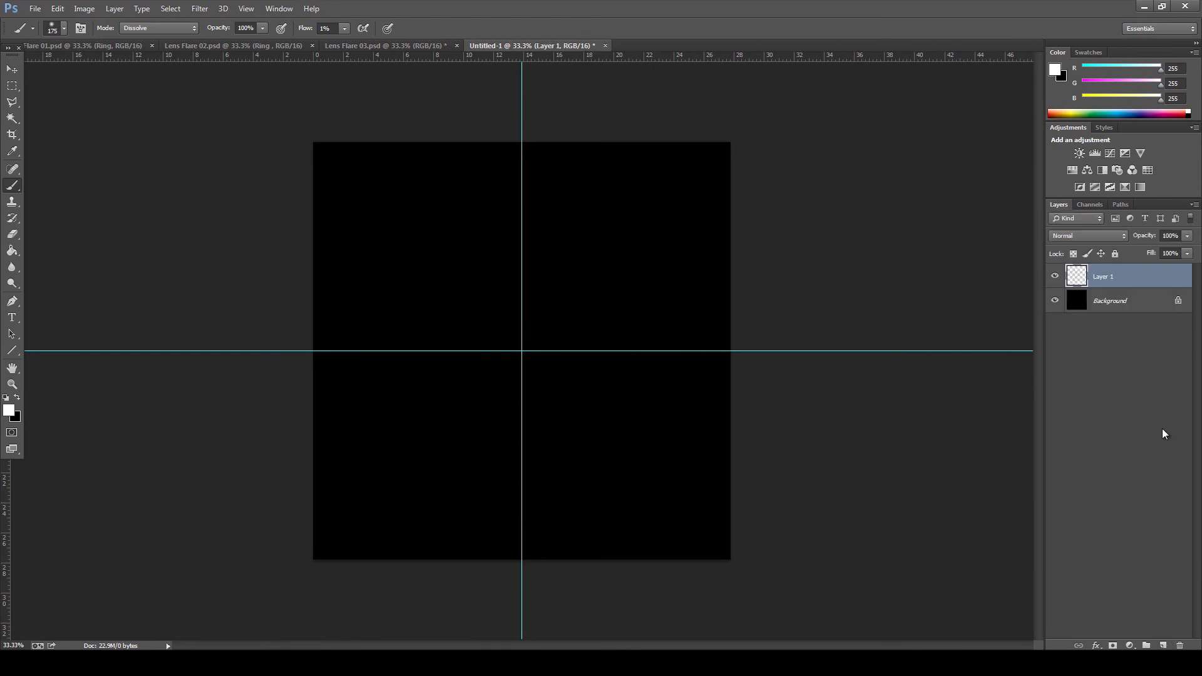
# Step: Paint a star-shaped burst of white specks around the guide intersection, reducing the brush size to 40 px
pyautogui.moveTo(532, 340)
pyautogui.mouseDown()
pyautogui.moveTo(513, 348)
pyautogui.moveTo(523, 351)
pyautogui.mouseUp()
pyautogui.press('[')
pyautogui.press('[')
pyautogui.press('[')
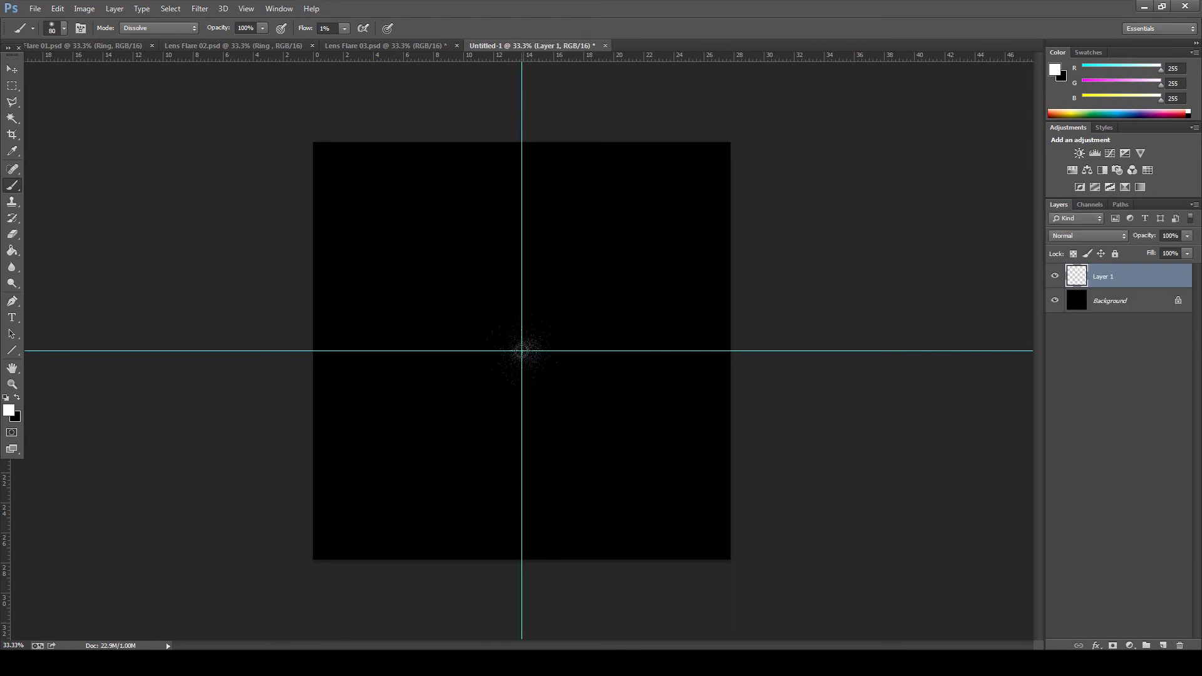
pyautogui.click(12, 386)
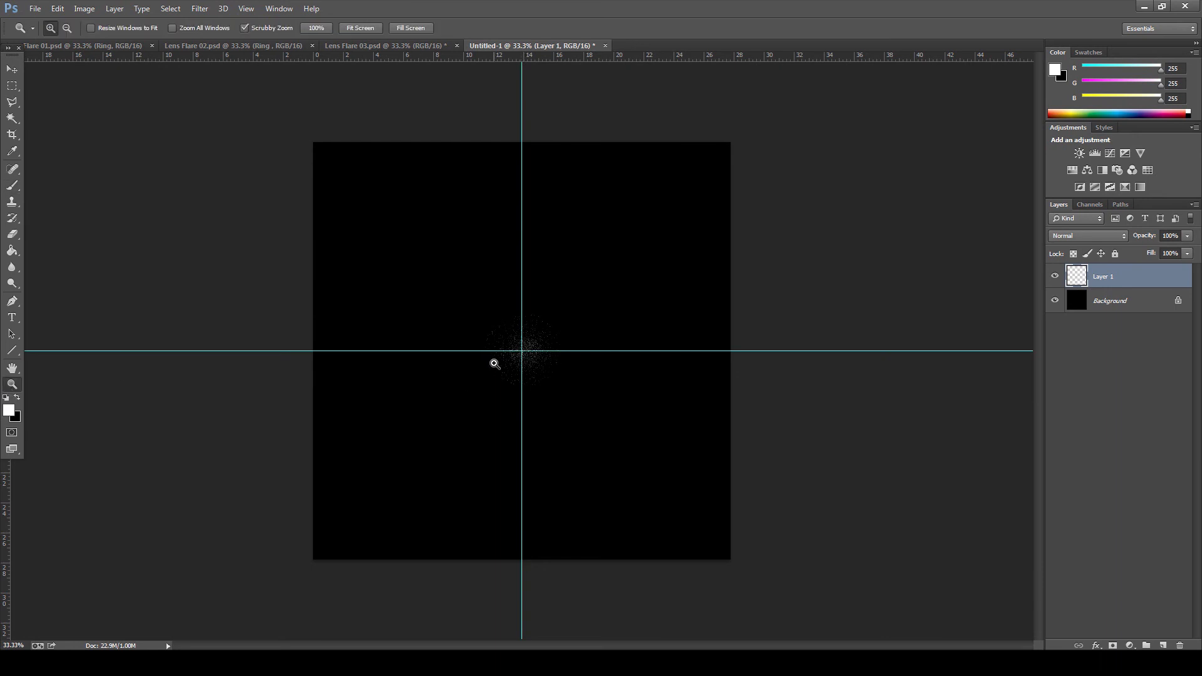
pyautogui.click(494, 364)
pyautogui.click(11, 187)
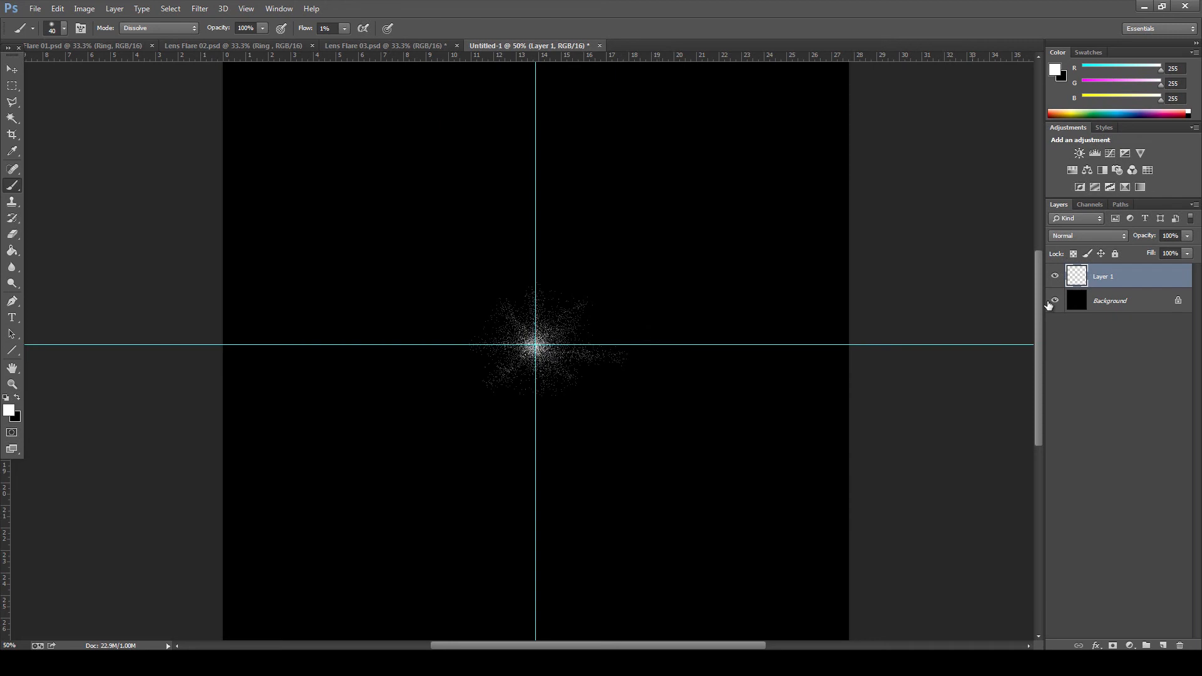
# Step: Apply a slight Gaussian Blur to the painted specks on Layer 1
pyautogui.click(200, 8)
pyautogui.moveTo(215, 149)
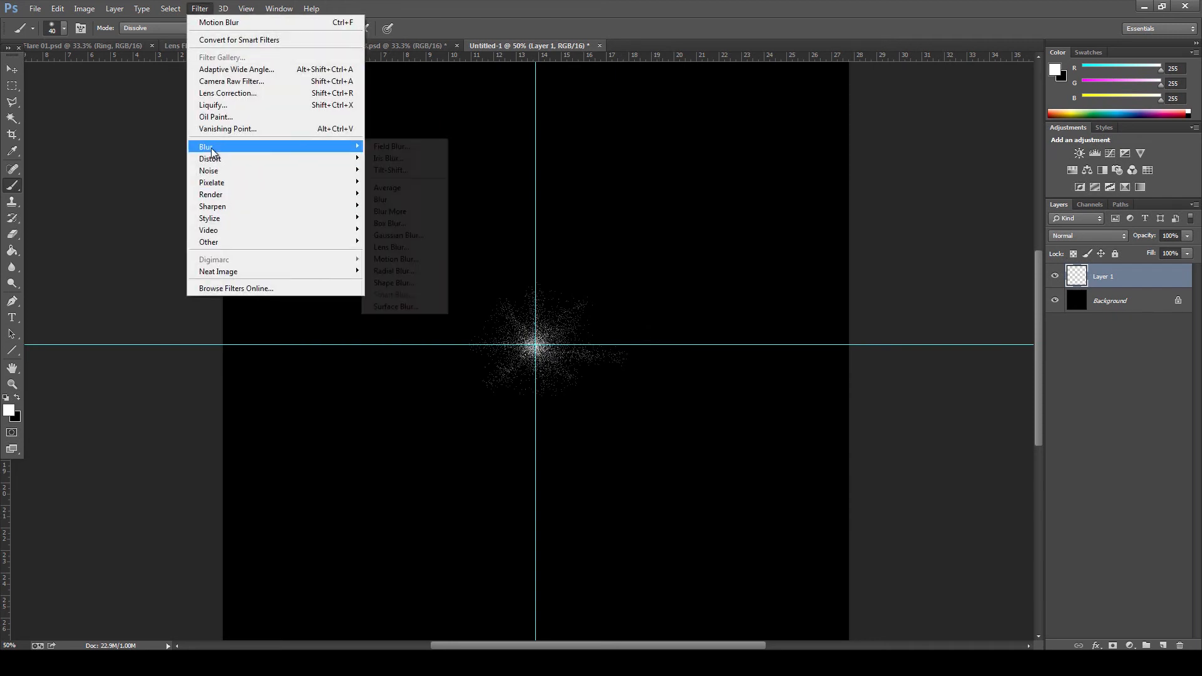
pyautogui.click(399, 236)
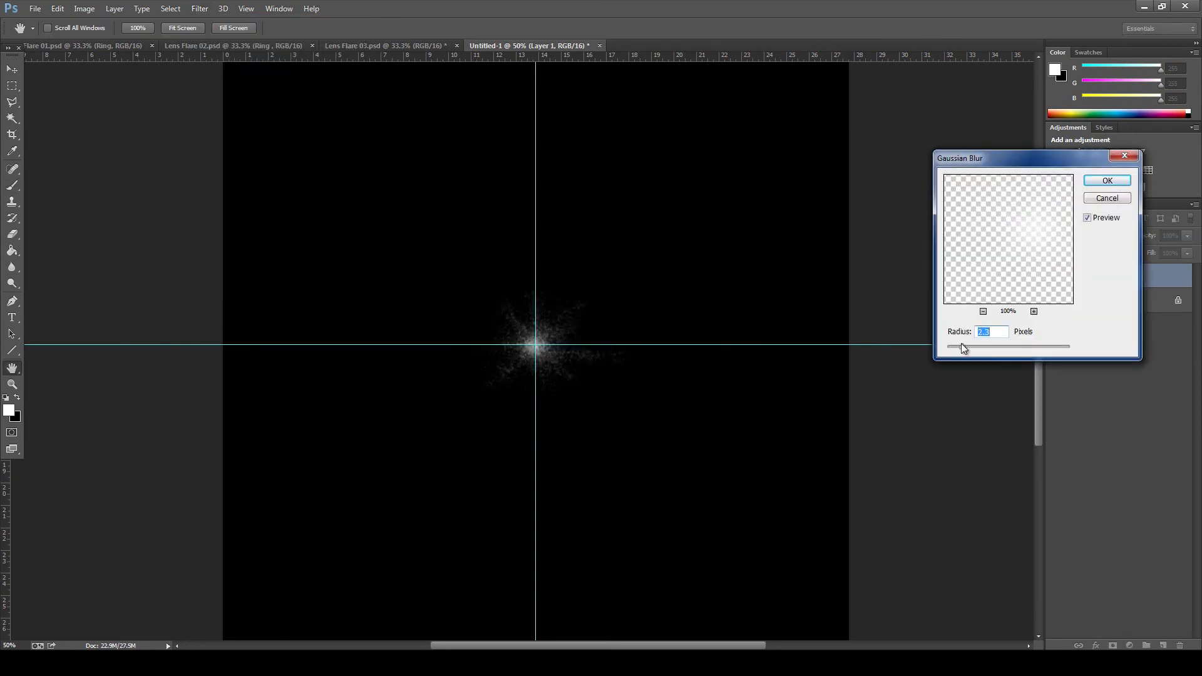
pyautogui.click(1102, 182)
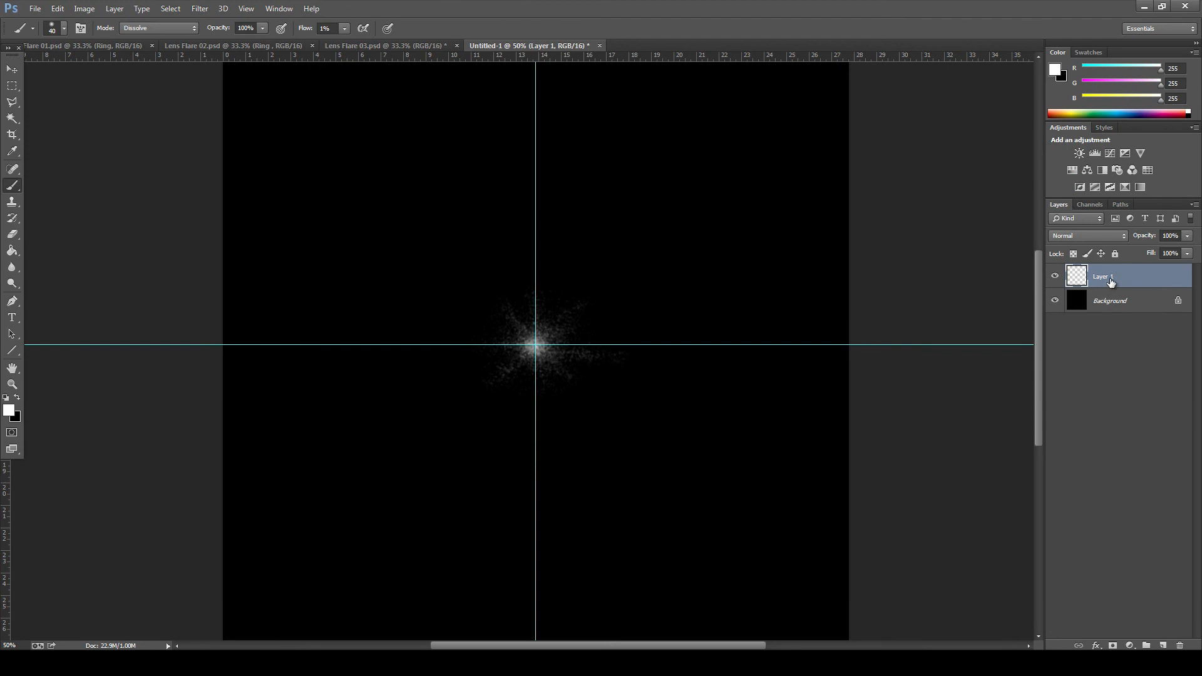
# Step: Duplicate the blurred Layer 1 twice to brighten the speckled burst
pyautogui.moveTo(1112, 281); pyautogui.dragTo(1163, 645)
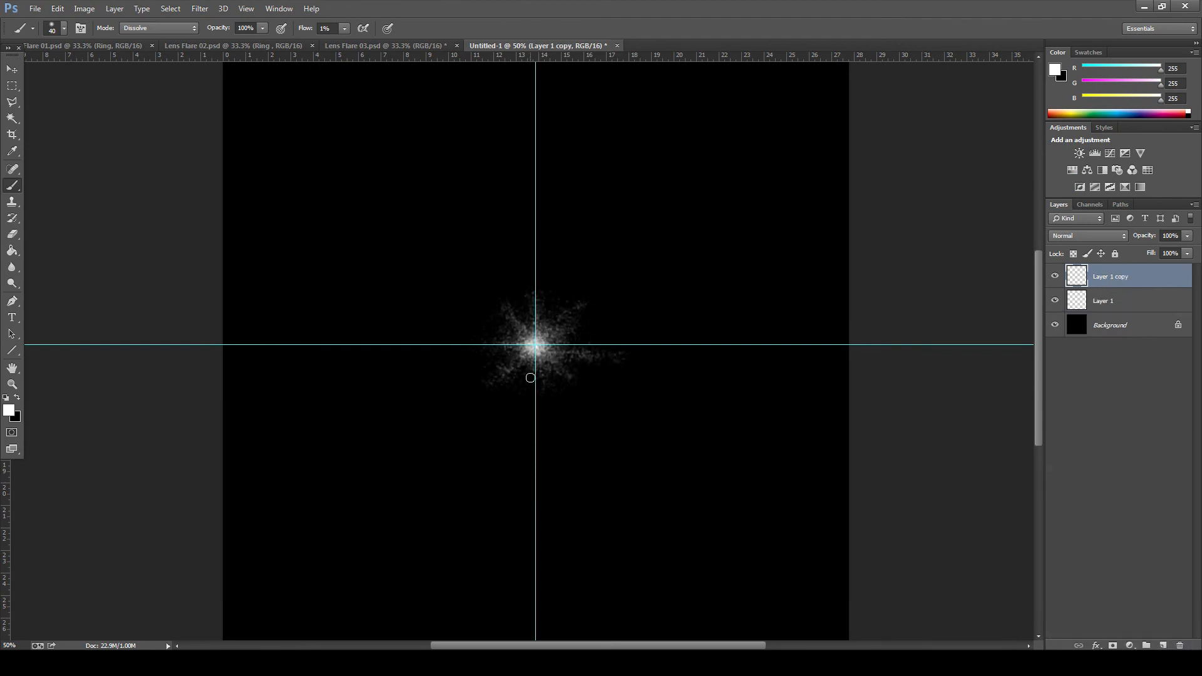
pyautogui.click(12, 384)
pyautogui.click(588, 394)
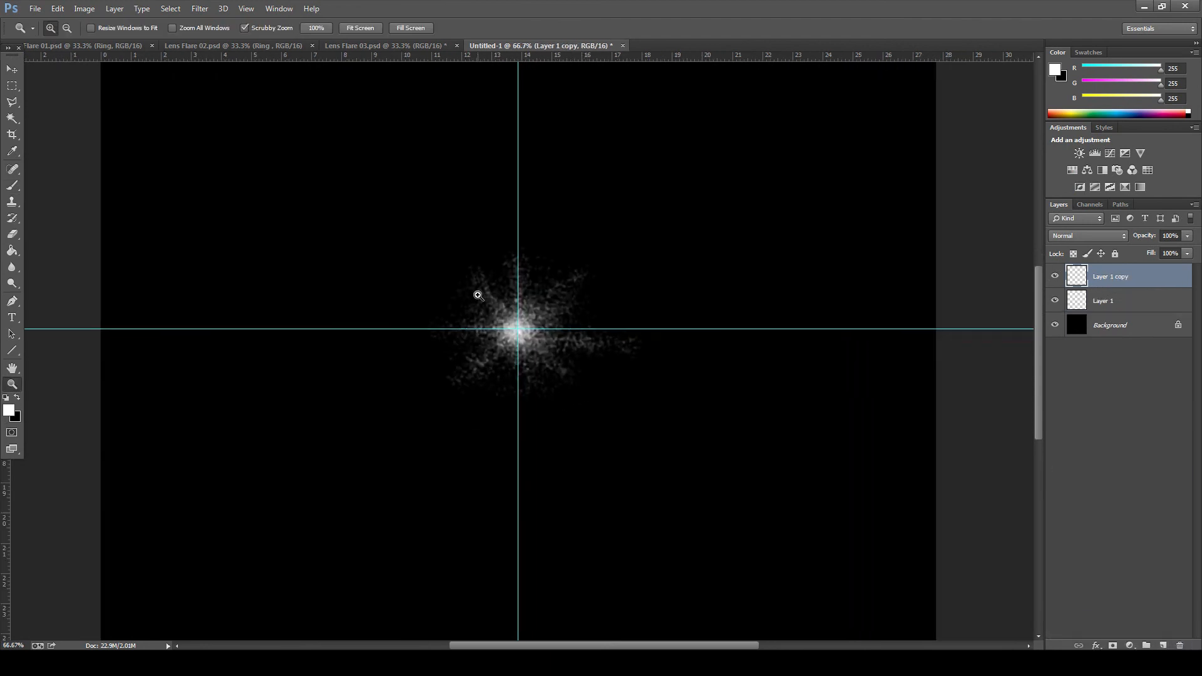
pyautogui.moveTo(1099, 300); pyautogui.dragTo(1164, 645)
# Step: Merge Layer 1 and its two copies into a single layer above the Background
pyautogui.click(1134, 282)
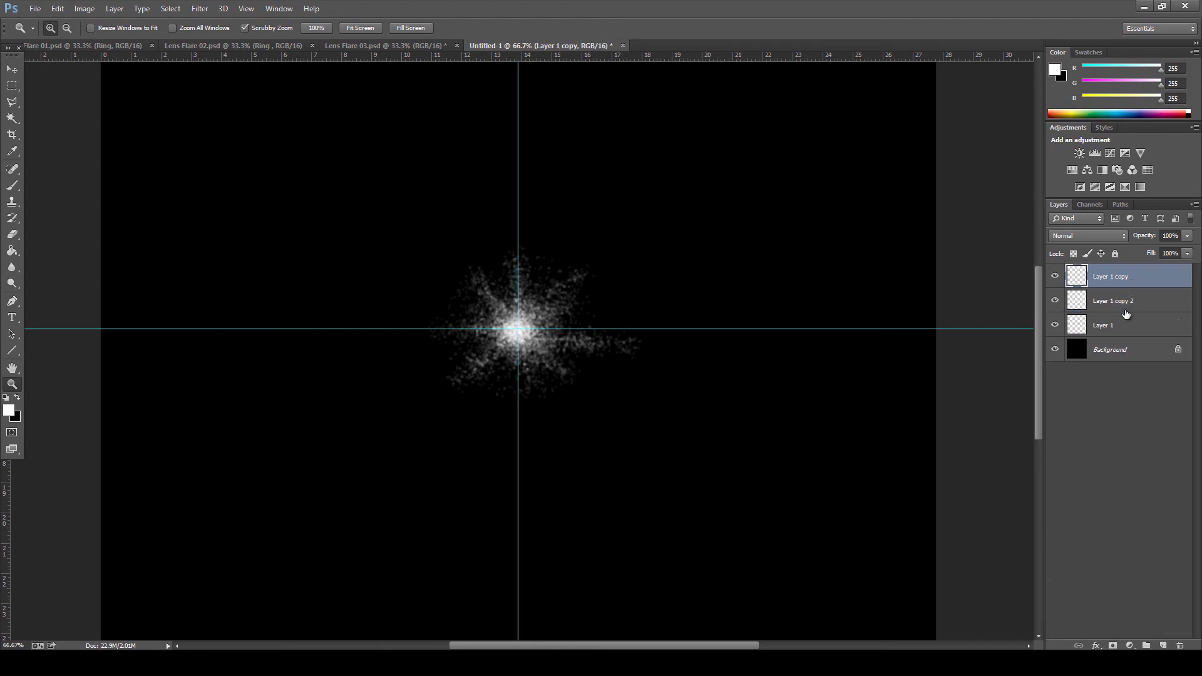
pyautogui.keyDown('shift'); pyautogui.click(1121, 301); pyautogui.keyUp('shift')
pyautogui.click(1195, 205)
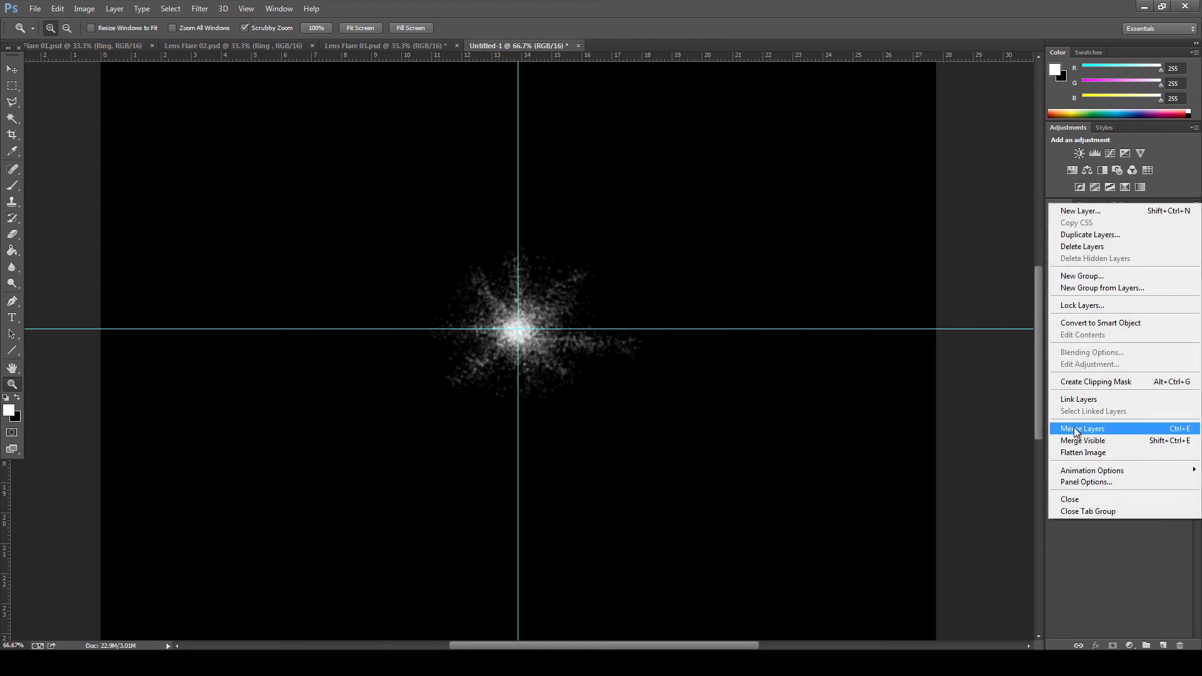
pyautogui.click(1182, 430)
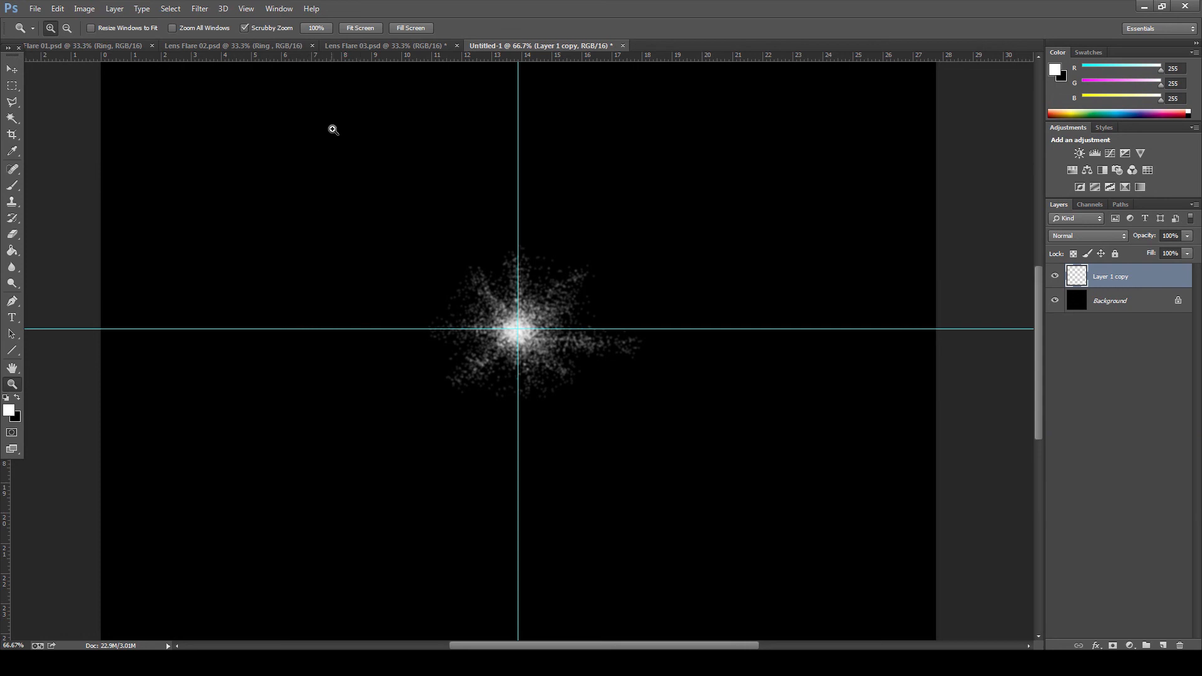
pyautogui.click(200, 8)
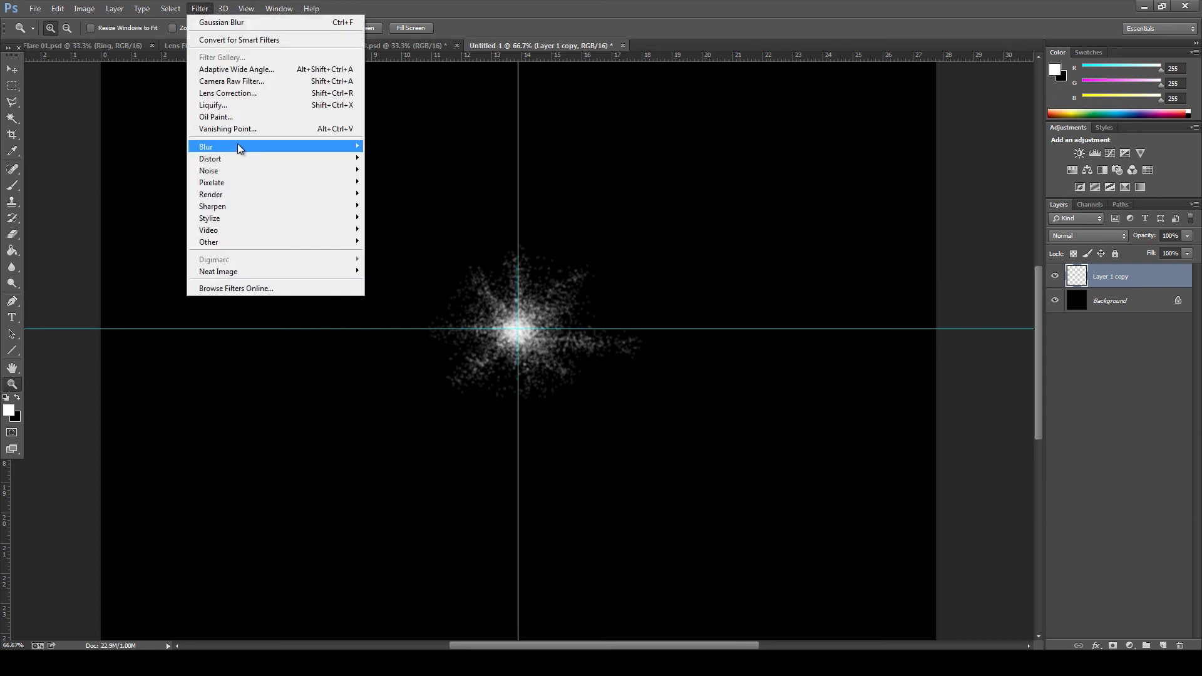
pyautogui.moveTo(238, 148)
pyautogui.click(419, 271)
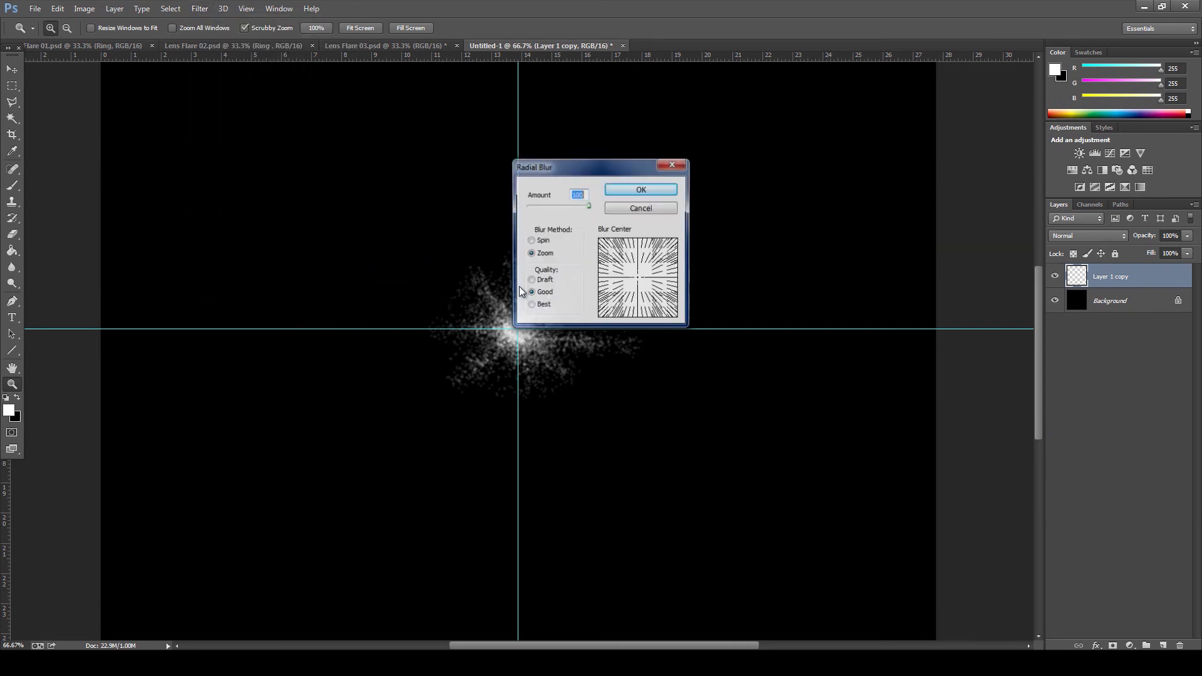
pyautogui.click(655, 211)
# Step: Select the whole canvas and apply a Radial Blur to the burst with the Zoom method at an amount of 100
pyautogui.hotkey('ctrl', '-')
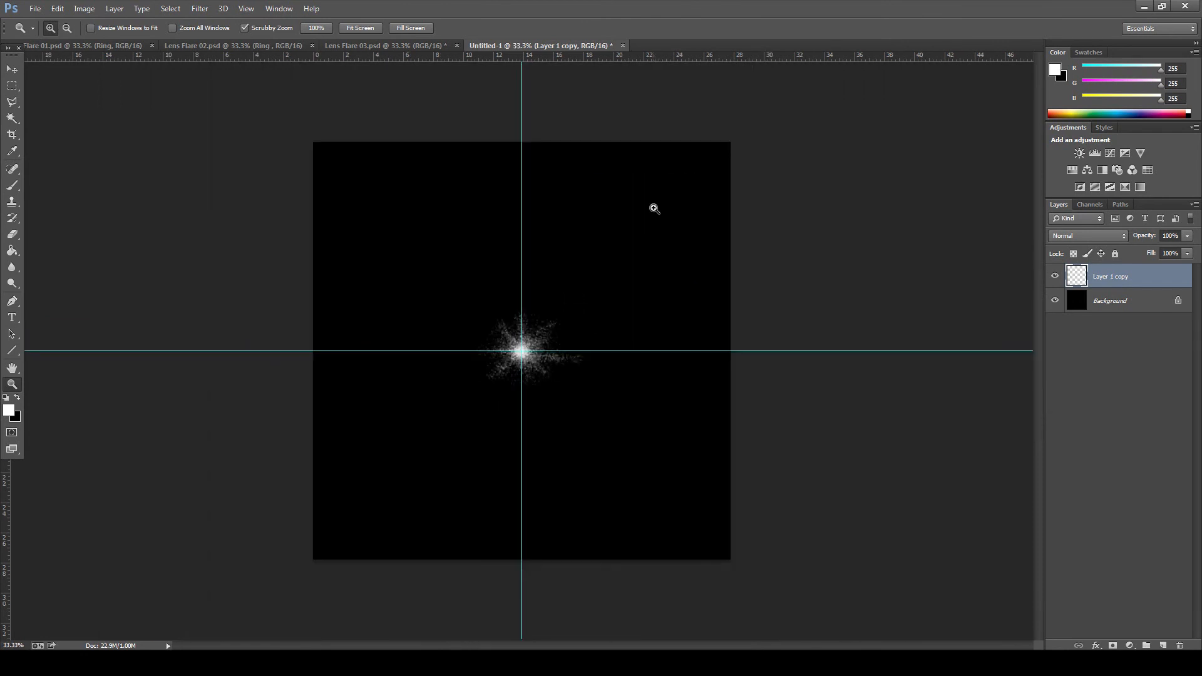
pyautogui.hotkey('ctrl', 'a')
pyautogui.click(203, 8)
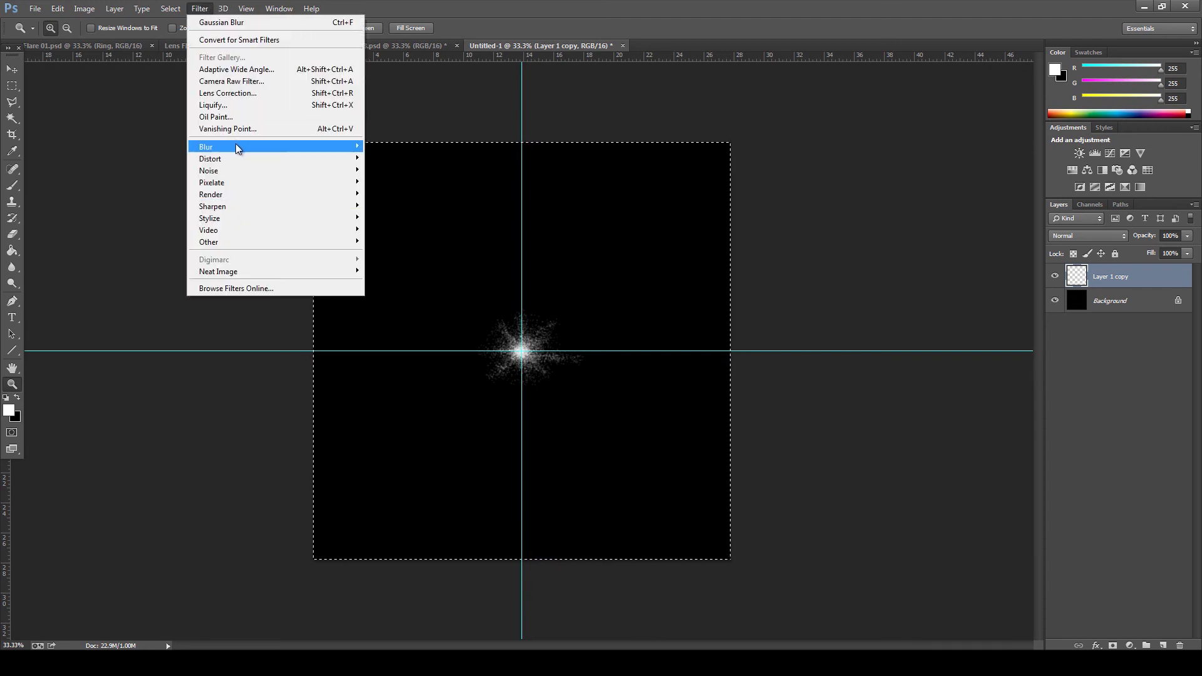
pyautogui.moveTo(236, 148)
pyautogui.click(415, 273)
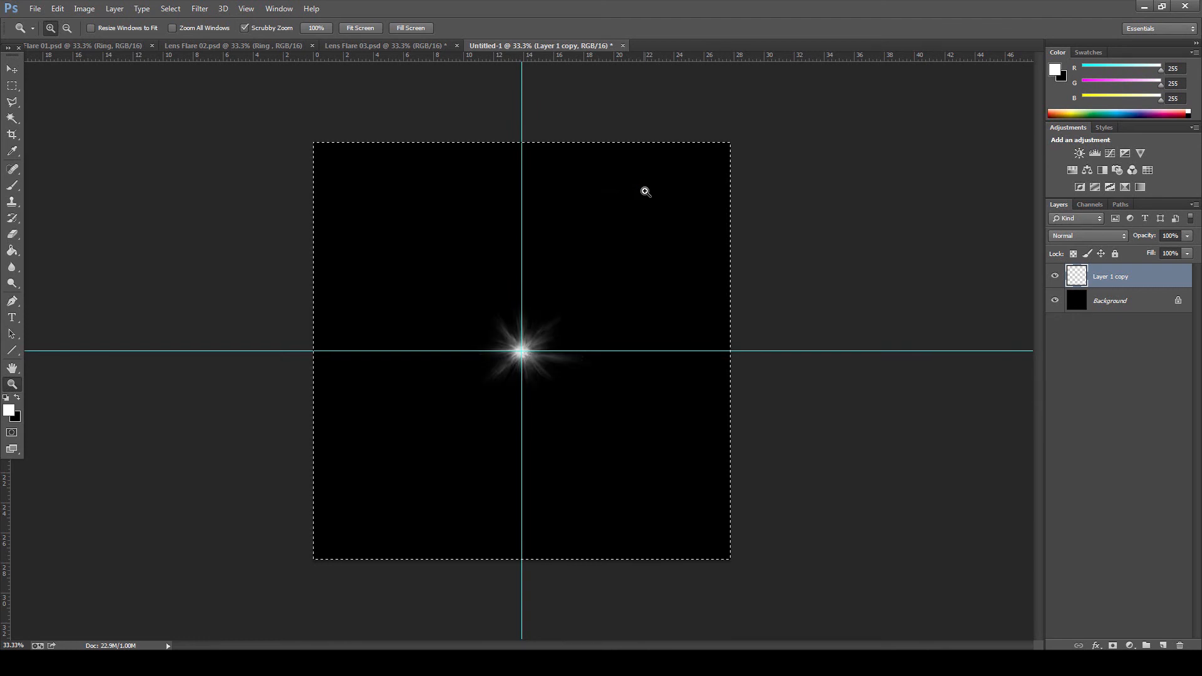
# Step: Reapply the same Radial Blur four more times to smooth the burst into long light rays
pyautogui.click(552, 342)
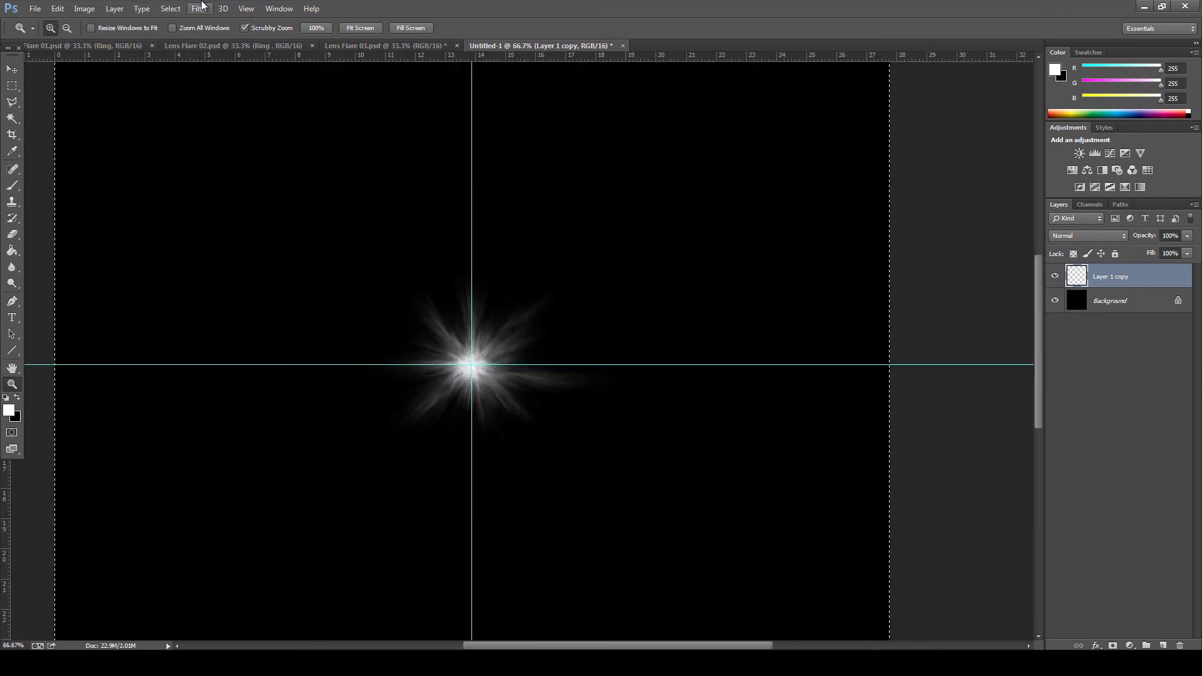
pyautogui.click(200, 8)
pyautogui.click(337, 23)
pyautogui.hotkey('ctrl', 'f')
pyautogui.hotkey('ctrl', 'f')
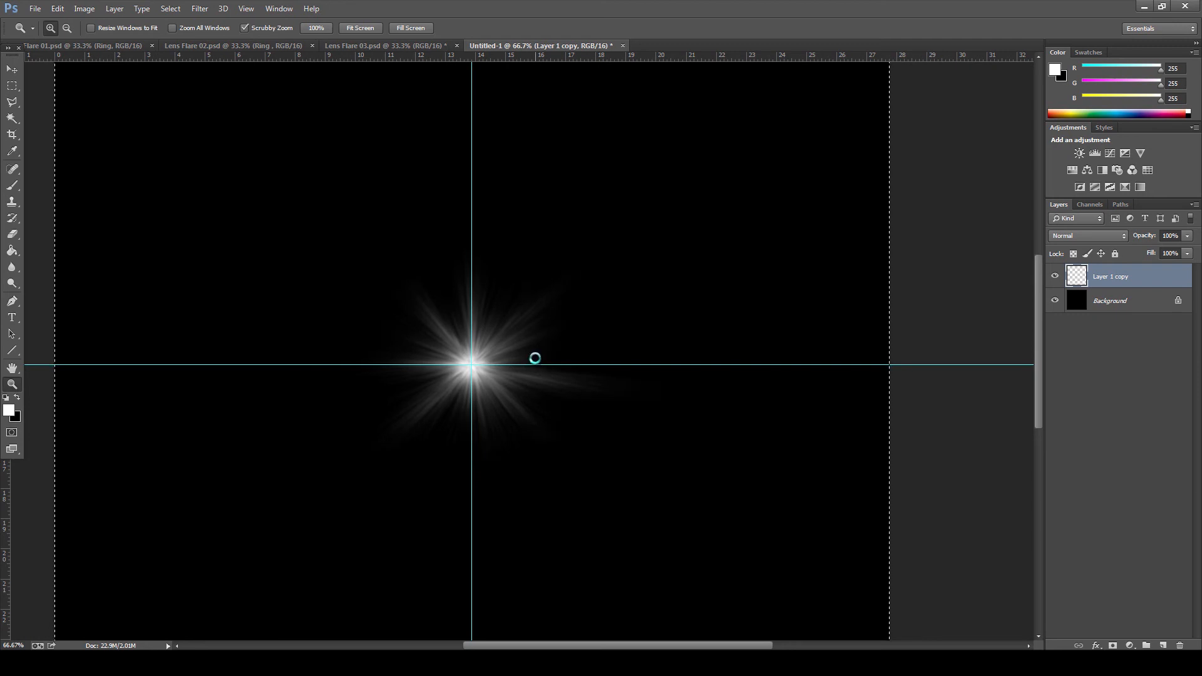
pyautogui.hotkey('ctrl', 'f')
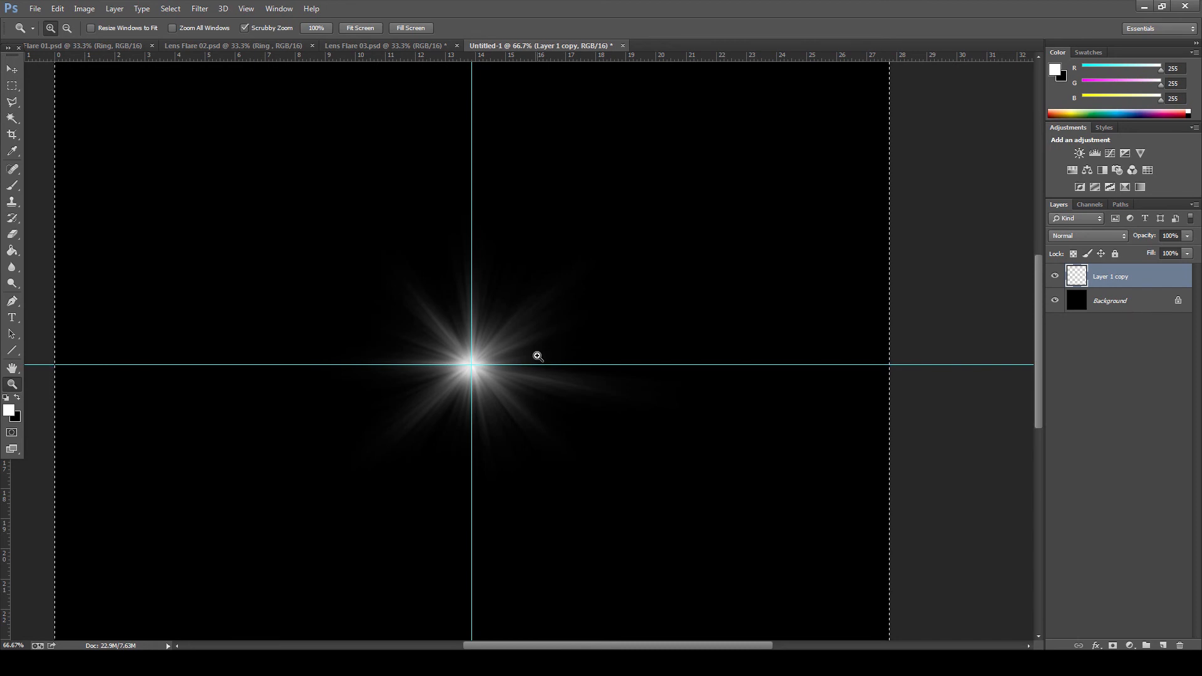
# Step: Deselect the canvas and rename the merged rays layer to Rays-01
pyautogui.hotkey('ctrl', 'd')
pyautogui.doubleClick(1112, 276)
pyautogui.hotkey('ctrl', 'a')
pyautogui.write('Rays-01')
pyautogui.press('Return')
pyautogui.hotkey('ctrl', '-')
pyautogui.hotkey('ctrl', '-')
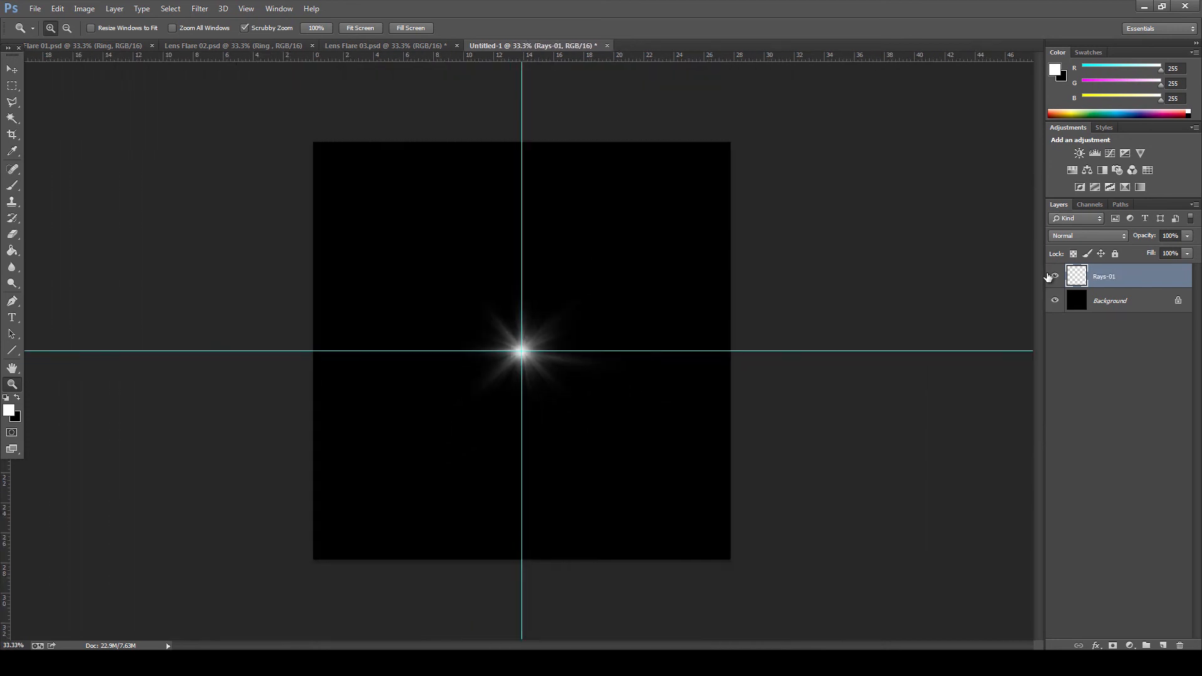
# Step: Deselect the canvas, duplicate the Rays-01 layer and flip the copy horizontally
pyautogui.hotkey('ctrl', '+')
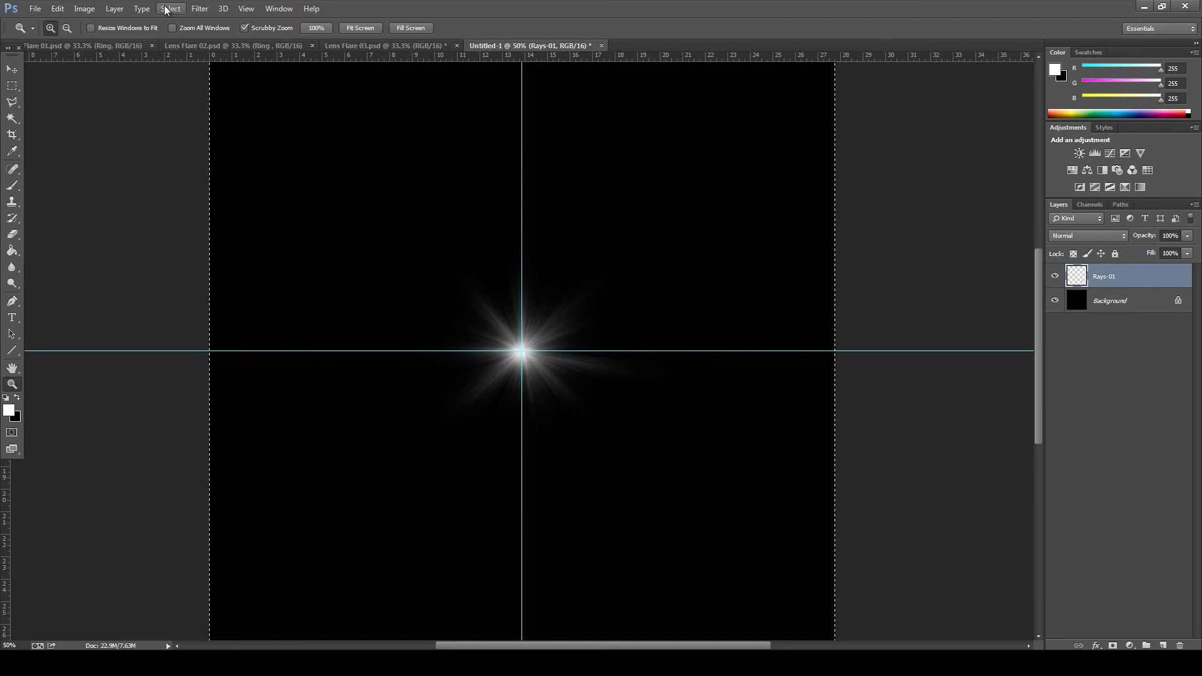
pyautogui.hotkey('ctrl', 'd')
pyautogui.moveTo(1109, 278); pyautogui.dragTo(1164, 646)
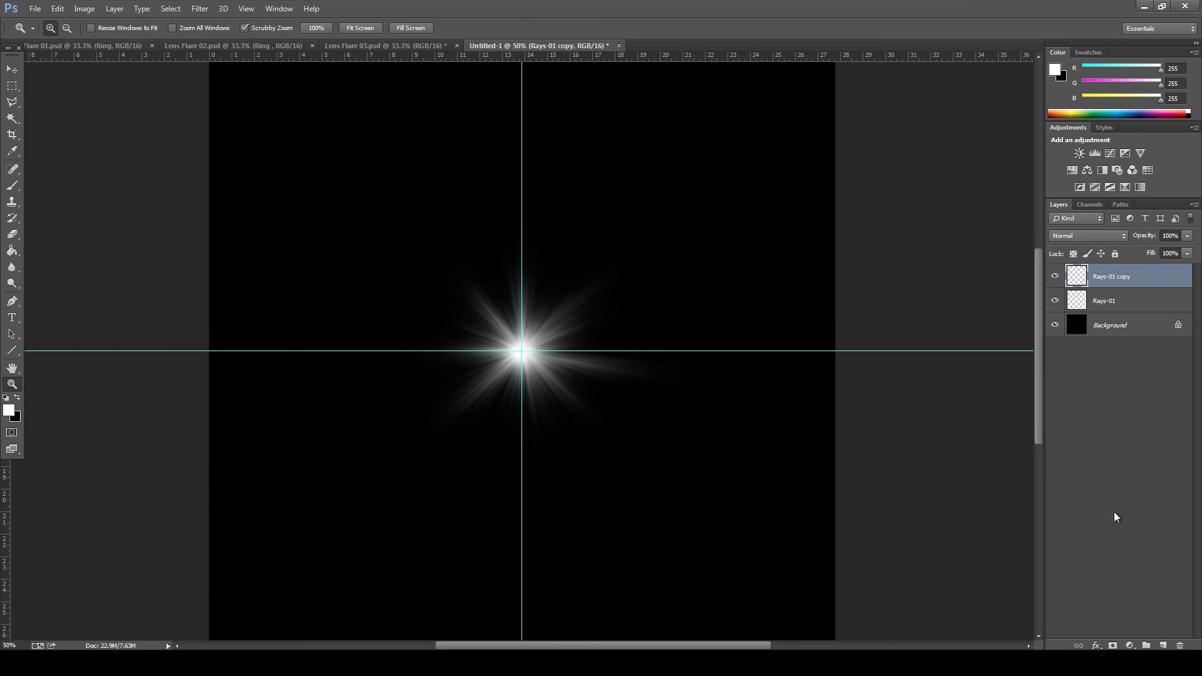
pyautogui.click(58, 10)
pyautogui.moveTo(160, 263)
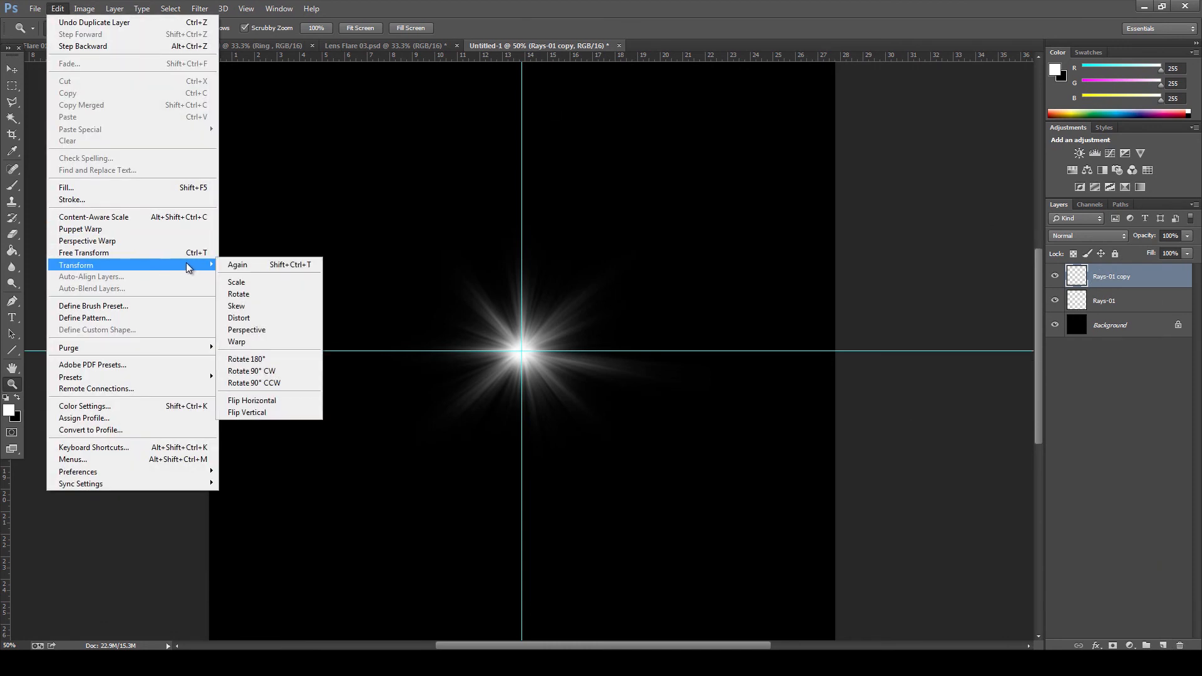
pyautogui.click(257, 400)
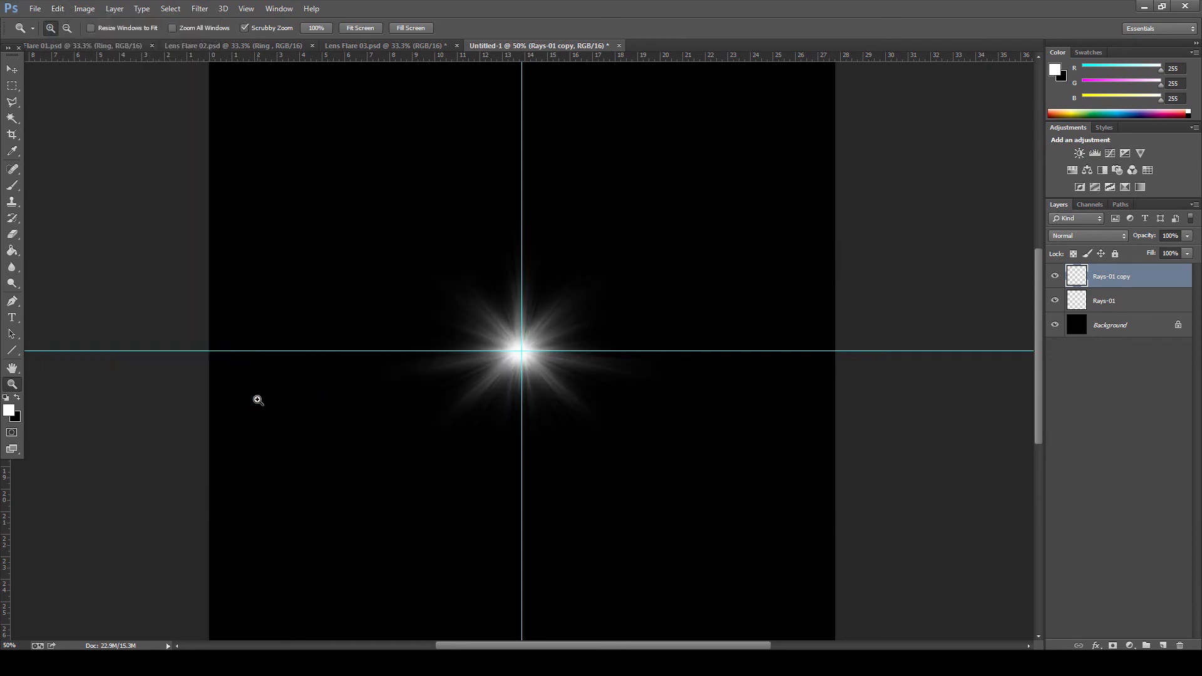
# Step: Rotate the Rays-01 copy about 88.6 degrees with Free Transform and realign its bright centre with the guide intersection
pyautogui.keyDown('alt'); pyautogui.click(620, 409); pyautogui.keyUp('alt')
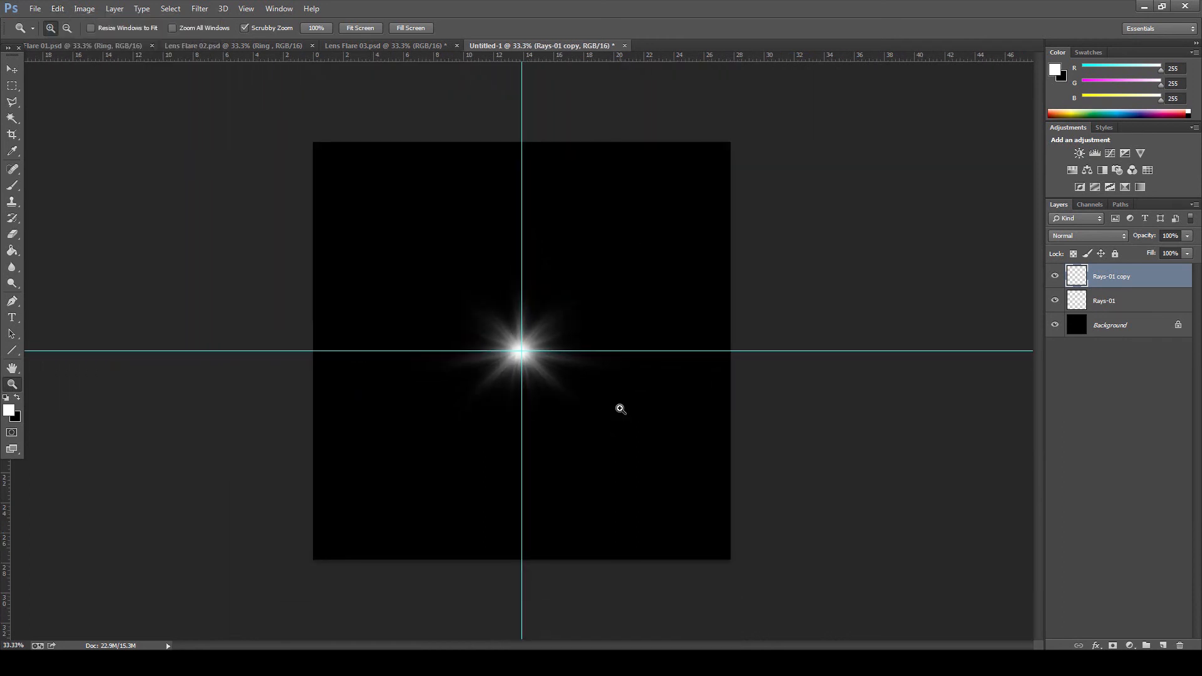
pyautogui.hotkey('ctrl', 't')
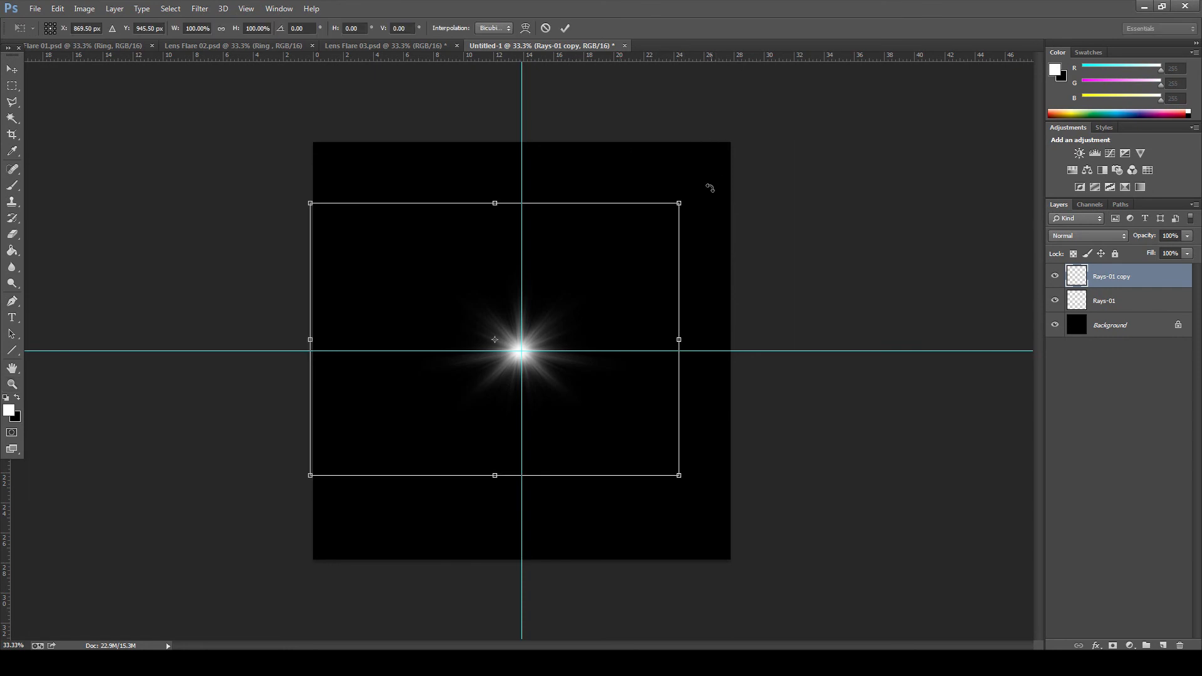
pyautogui.moveTo(703, 186); pyautogui.dragTo(401, 536)
pyautogui.moveTo(395, 439); pyautogui.dragTo(453, 453)
pyautogui.moveTo(786, 391); pyautogui.dragTo(686, 135)
pyautogui.moveTo(607, 457); pyautogui.dragTo(586, 411)
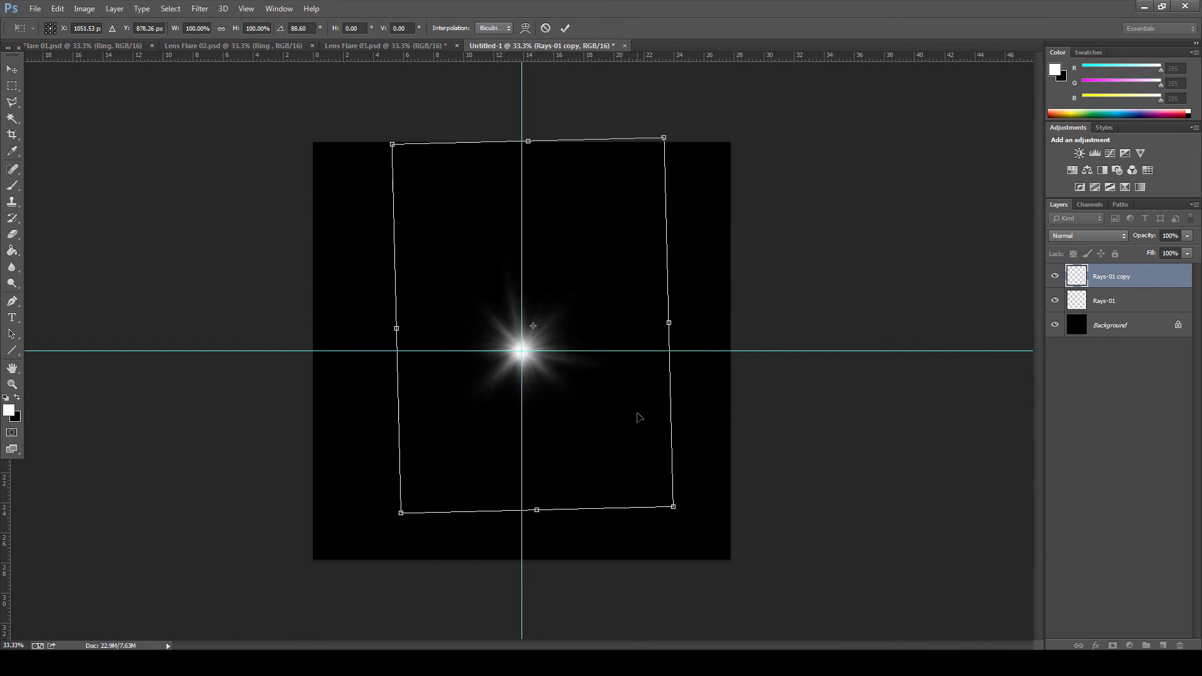
pyautogui.press('Return')
pyautogui.press('z')
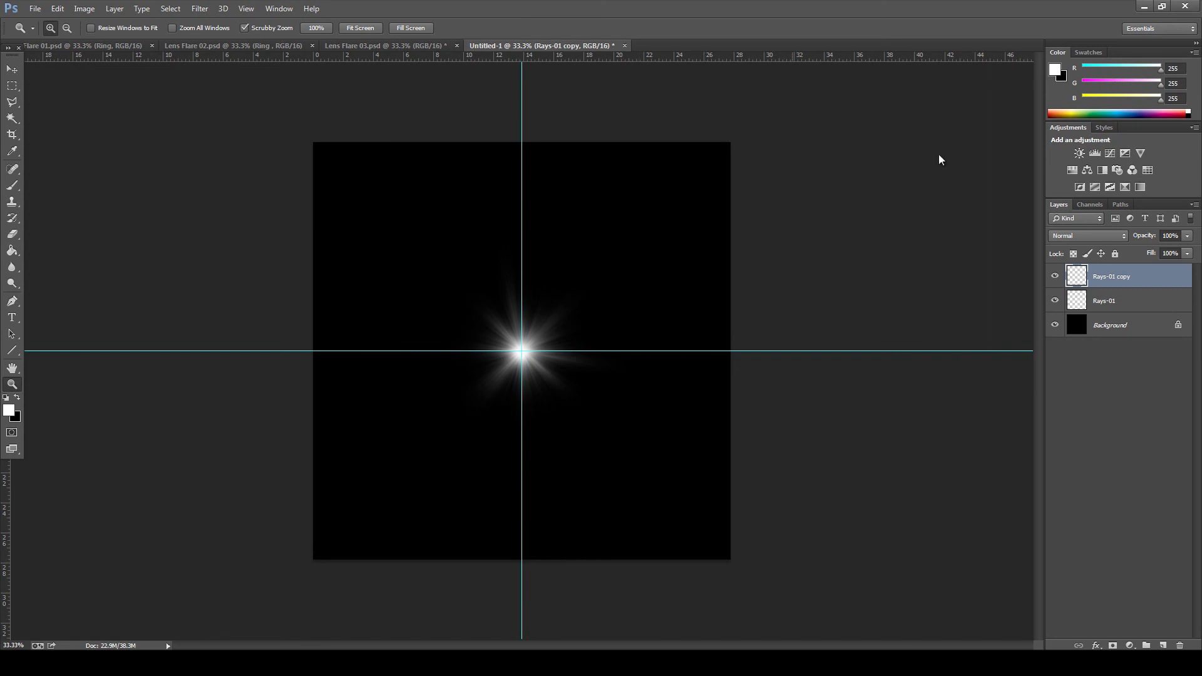
pyautogui.click(528, 358)
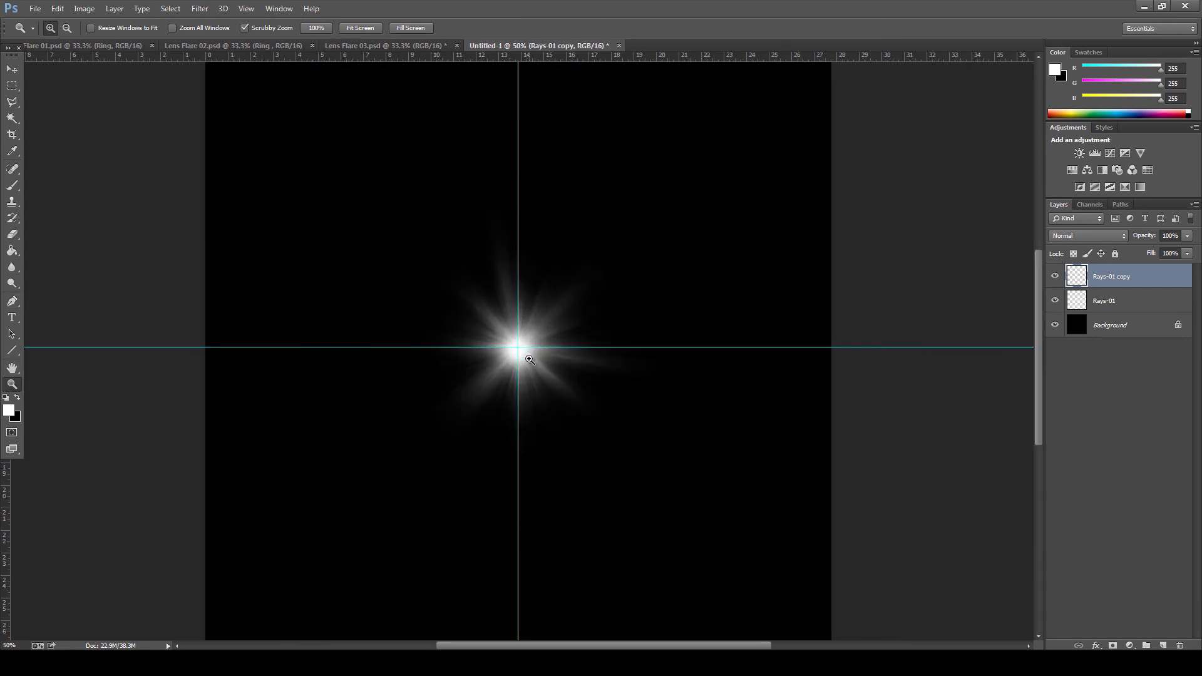
pyautogui.keyDown('alt'); pyautogui.click(529, 358); pyautogui.keyUp('alt')
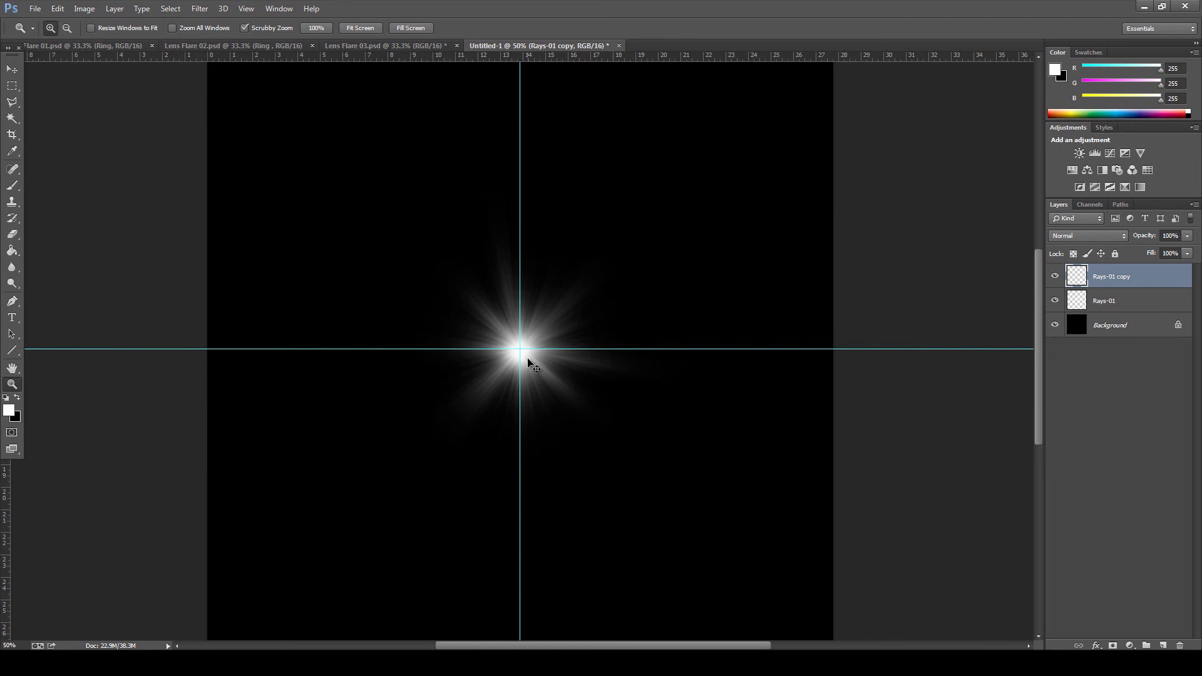
pyautogui.keyDown('alt'); pyautogui.click(529, 359); pyautogui.keyUp('alt')
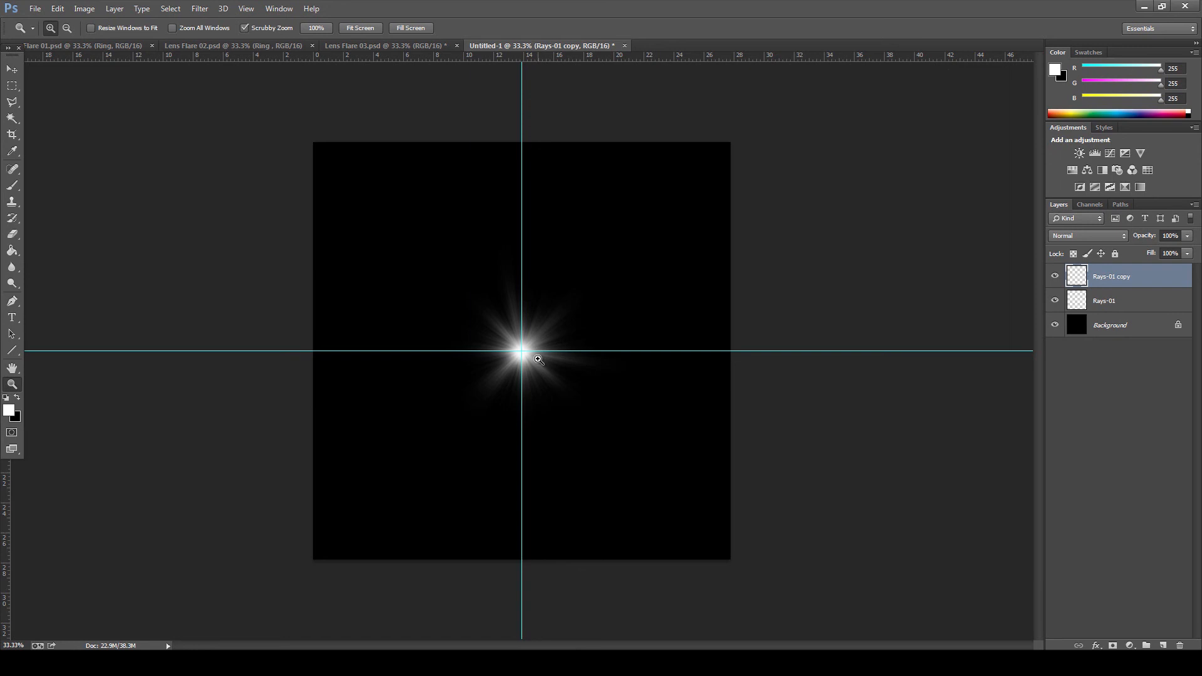
# Step: Add a new layer above Rays-01 copy and name it Glow
pyautogui.click(540, 359)
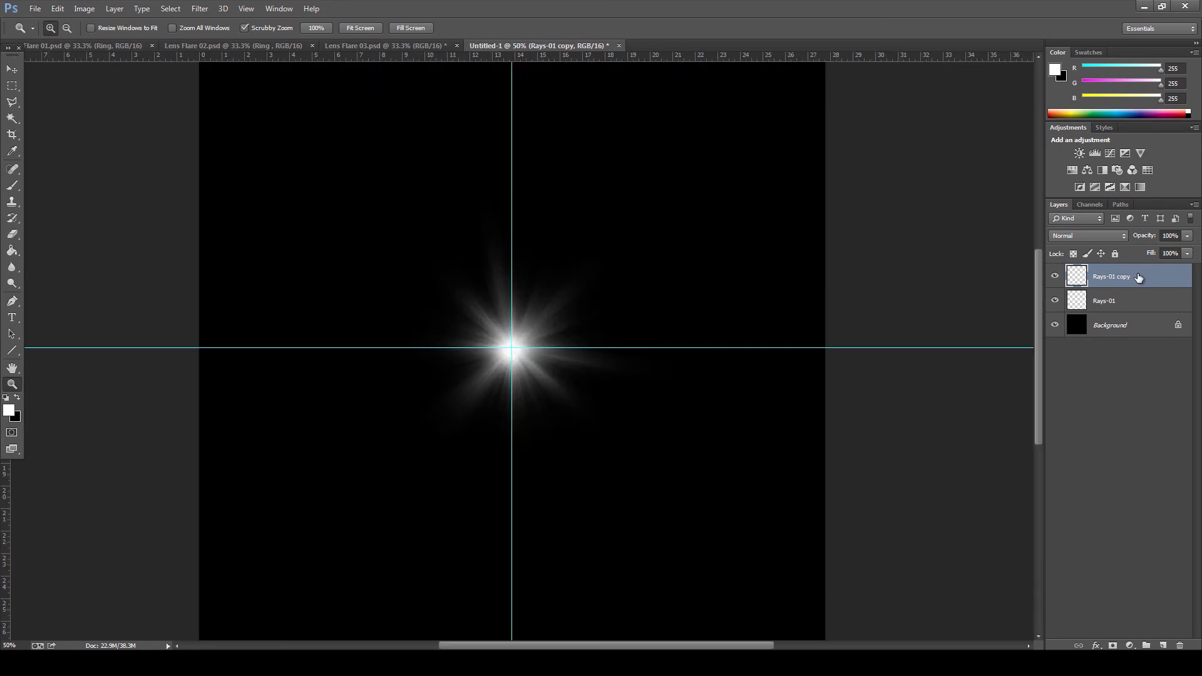
pyautogui.click(1164, 645)
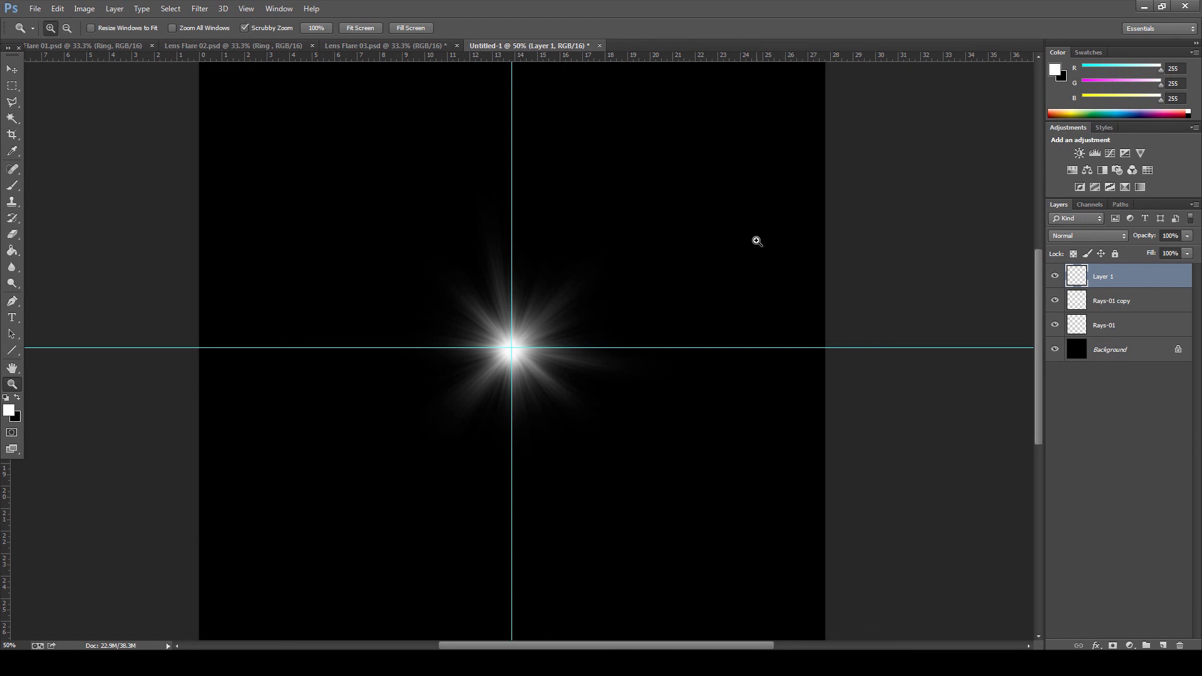
pyautogui.doubleClick(1104, 276)
pyautogui.write('Glow')
pyautogui.click(1115, 400)
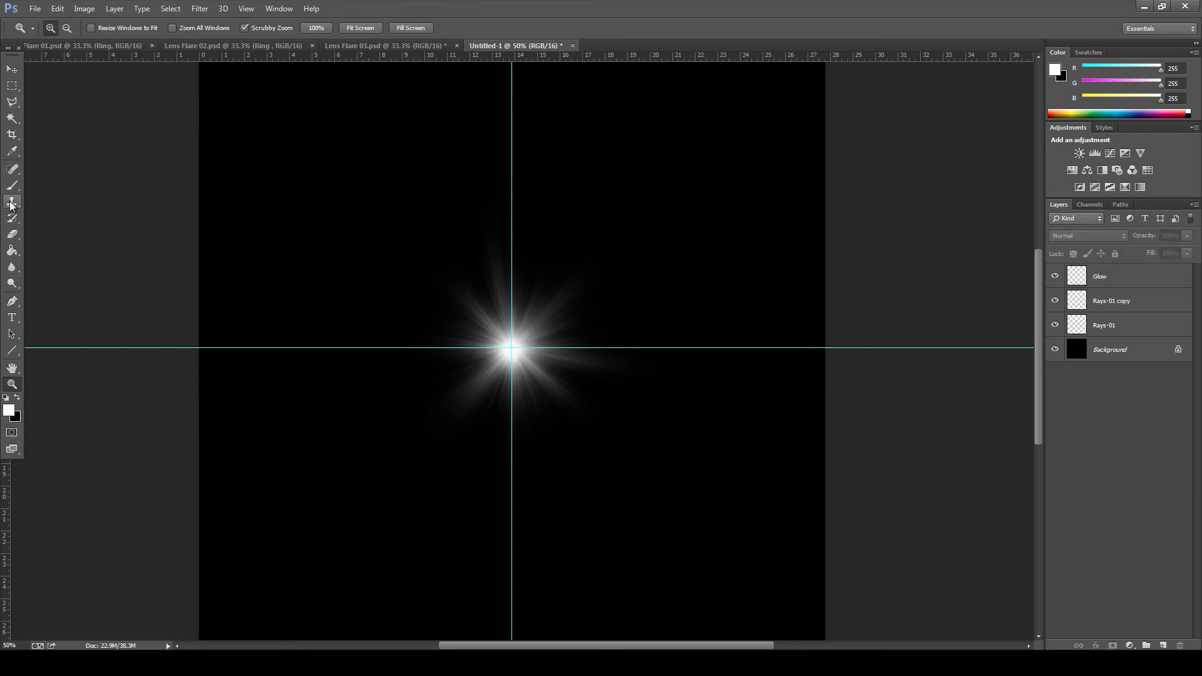
# Step: Set the Brush tool to Normal mode and select the Glow layer for painting
pyautogui.click(11, 185)
pyautogui.click(151, 28)
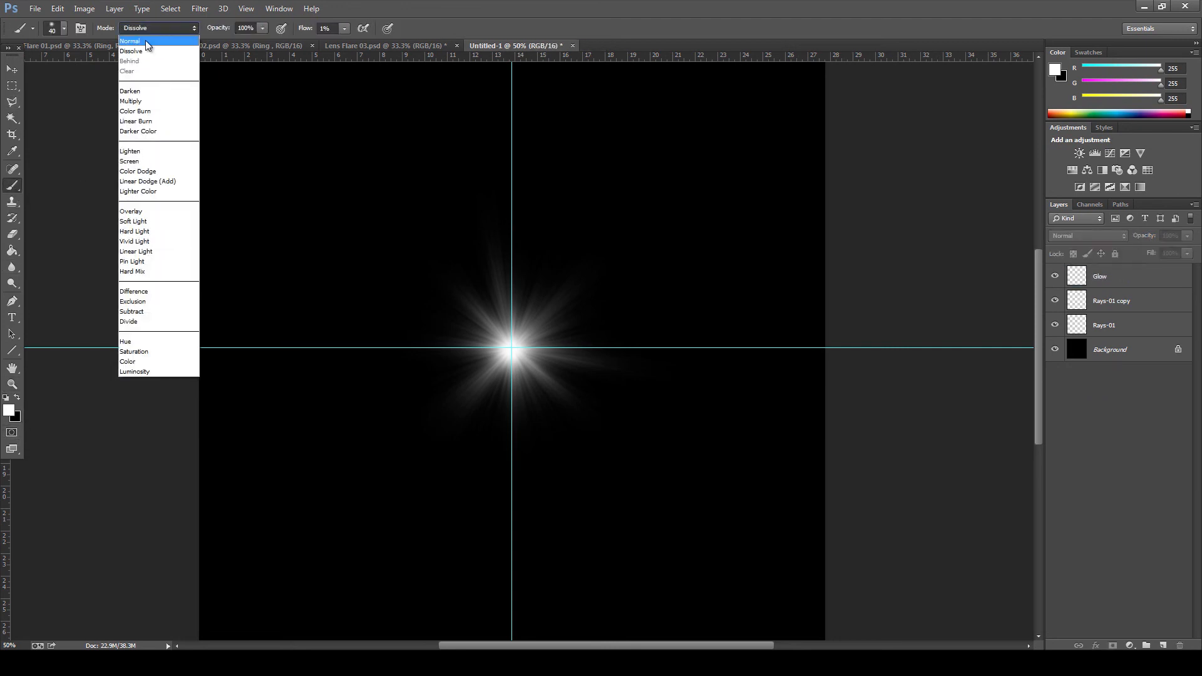
pyautogui.click(149, 41)
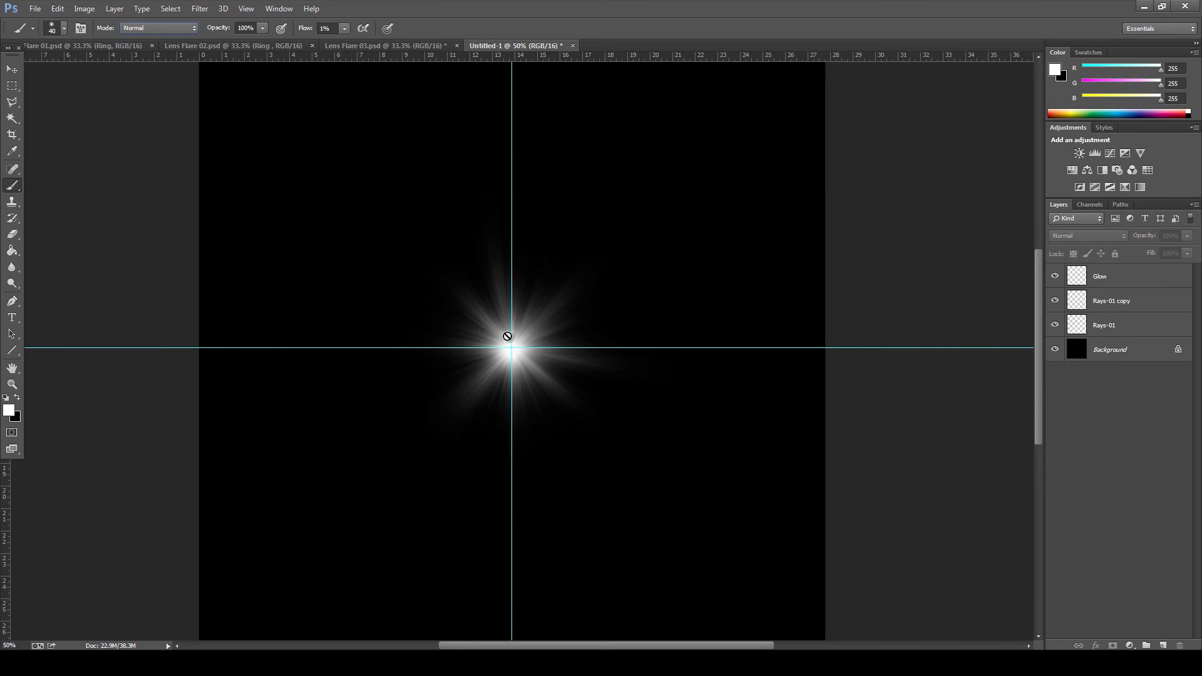
pyautogui.click(1109, 277)
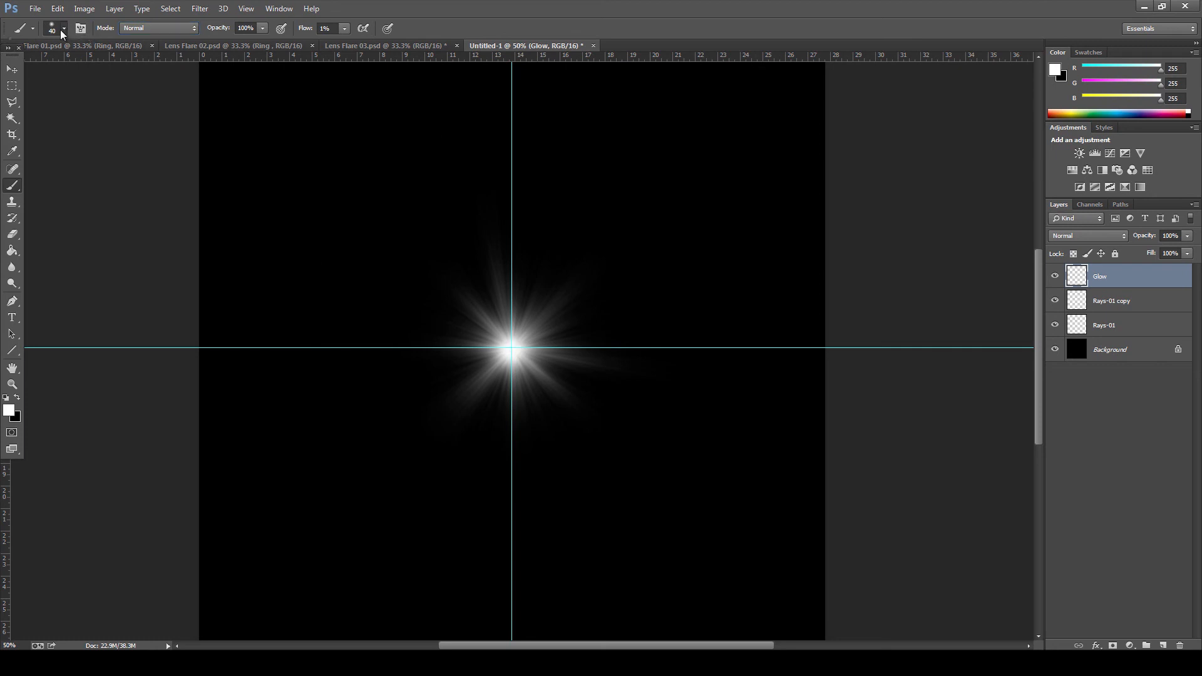
# Step: Enlarge the brush step by step to 1300 and dab a faint white glow at the guide intersection on the Glow layer
pyautogui.press(']')
pyautogui.press(']')
pyautogui.press(']')
pyautogui.press(']')
pyautogui.press(']')
pyautogui.press(']')
pyautogui.press(']')
pyautogui.press(']')
pyautogui.press(']')
pyautogui.press(']')
pyautogui.press(']')
pyautogui.press(']')
pyautogui.press(']')
pyautogui.press(']')
pyautogui.press(']')
pyautogui.press(']')
pyautogui.press(']')
pyautogui.press(']')
pyautogui.press(']')
pyautogui.press(']')
pyautogui.press(']')
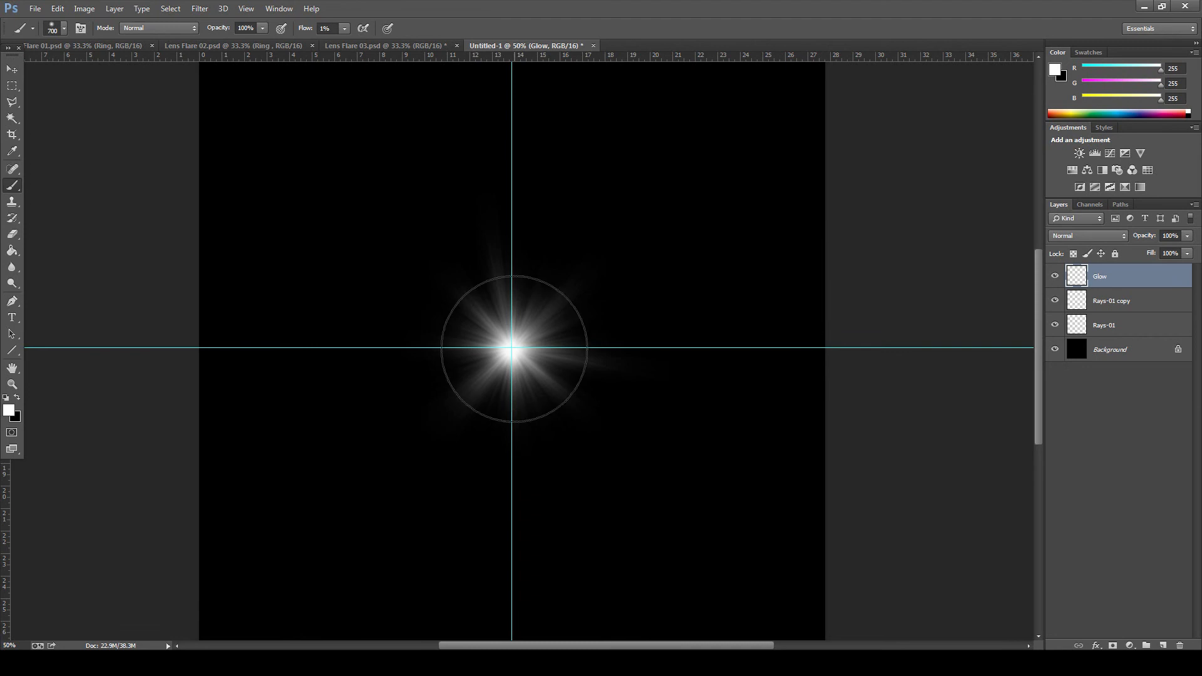
pyautogui.press(']')
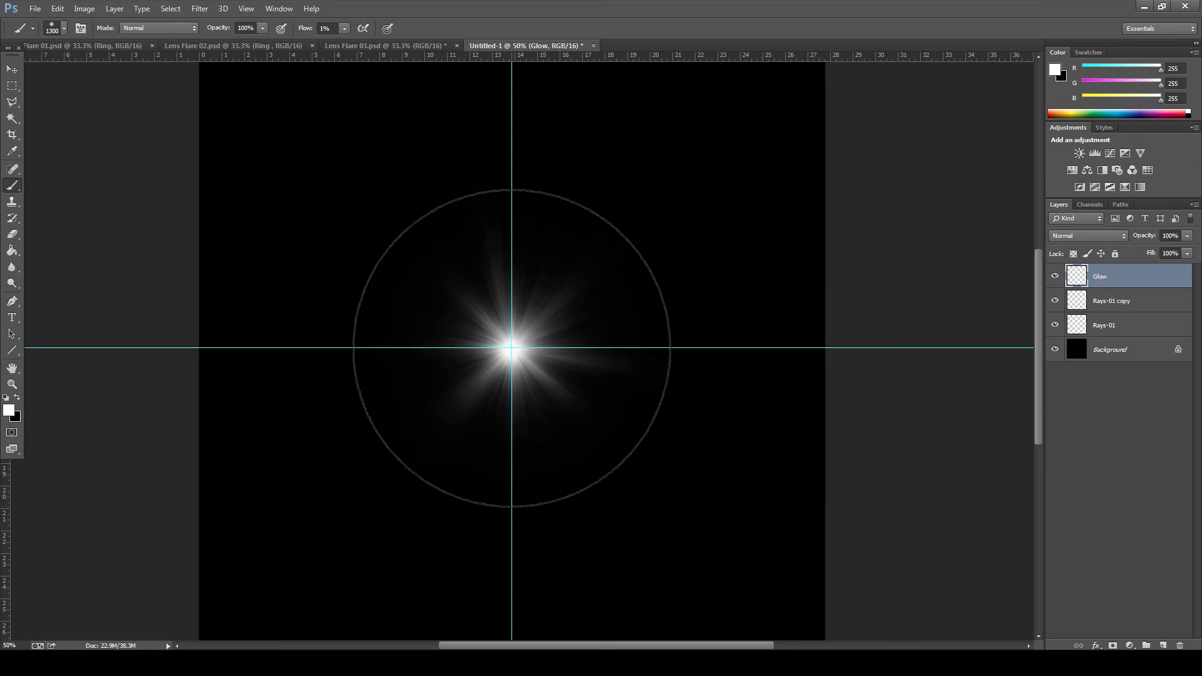
# Step: Widen the soft glow with more dabs at the guide intersection, shrinking the brush and enlarging it again to 1700
pyautogui.press('[')
pyautogui.press('[')
pyautogui.press('[')
pyautogui.press('[')
pyautogui.press('[')
pyautogui.press('[')
pyautogui.press('[')
pyautogui.press('[')
pyautogui.press('[')
pyautogui.press('[')
pyautogui.press('[')
pyautogui.press('[')
pyautogui.press('[')
pyautogui.press('[')
pyautogui.press('[')
pyautogui.press('[')
pyautogui.press('[')
pyautogui.press('[')
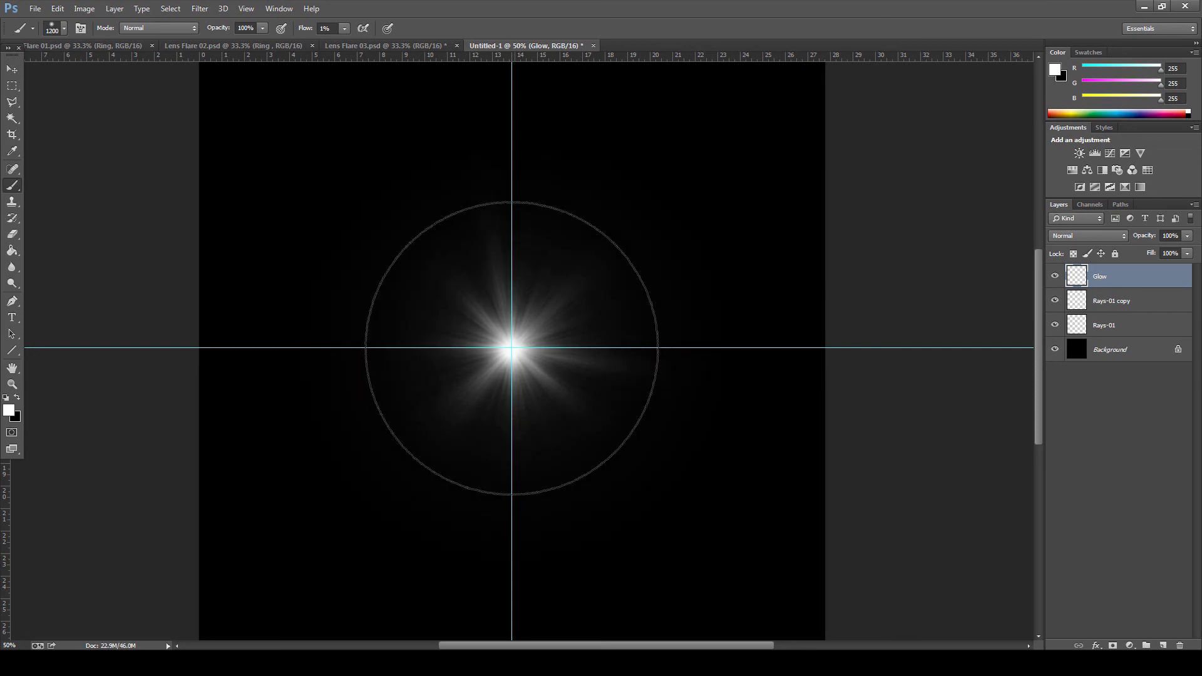
pyautogui.press(']')
pyautogui.press(']')
pyautogui.press(']')
pyautogui.press(']')
pyautogui.press(']')
pyautogui.press(']')
pyautogui.press(']')
pyautogui.press(']')
pyautogui.press(']')
pyautogui.press(']')
pyautogui.press(']')
pyautogui.press(']')
pyautogui.press(']')
pyautogui.press(']')
pyautogui.press(']')
pyautogui.press(']')
pyautogui.press(']')
pyautogui.press(']')
pyautogui.press(']')
pyautogui.press(']')
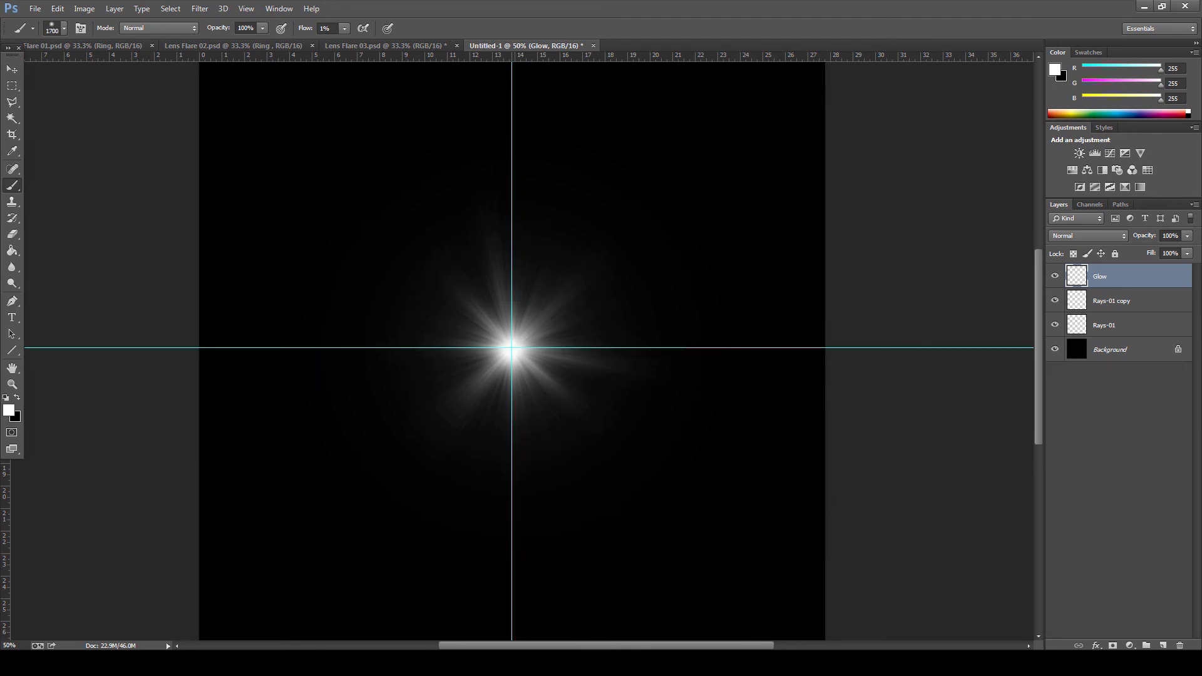
# Step: Strengthen the glow around the centre of the rays with a smaller brush, then increase the brush size to 1000
pyautogui.press('[')
pyautogui.press('[')
pyautogui.press('[')
pyautogui.press('[')
pyautogui.press('[')
pyautogui.press('[')
pyautogui.press('[')
pyautogui.press('[')
pyautogui.press('[')
pyautogui.press('[')
pyautogui.press('[')
pyautogui.press('[')
pyautogui.press('[')
pyautogui.press('[')
pyautogui.press('[')
pyautogui.press('[')
pyautogui.press('[')
pyautogui.press('[')
pyautogui.press('[')
pyautogui.press('[')
pyautogui.press('[')
pyautogui.press('[')
pyautogui.press('[')
pyautogui.press('[')
pyautogui.press(']')
pyautogui.press(']')
pyautogui.press(']')
pyautogui.press(']')
pyautogui.press(']')
pyautogui.press(']')
pyautogui.press(']')
pyautogui.press(']')
pyautogui.press(']')
pyautogui.press(']')
pyautogui.press(']')
pyautogui.press(']')
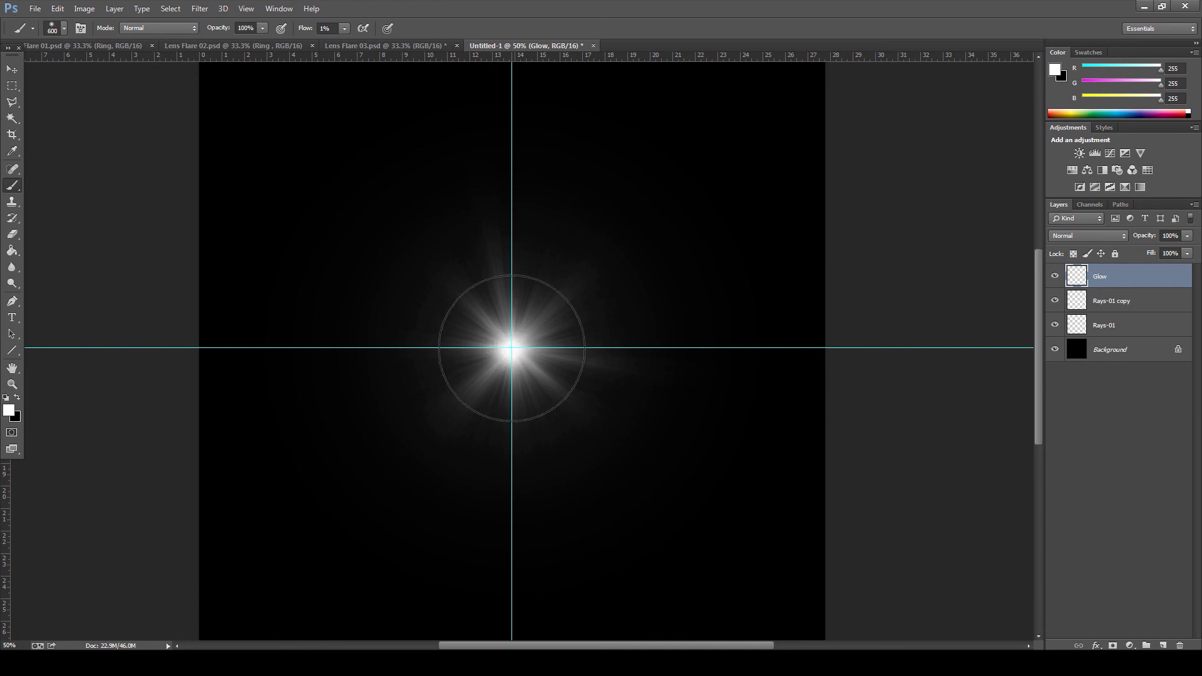
pyautogui.press(']')
pyautogui.press(']')
pyautogui.press(']')
pyautogui.press(']')
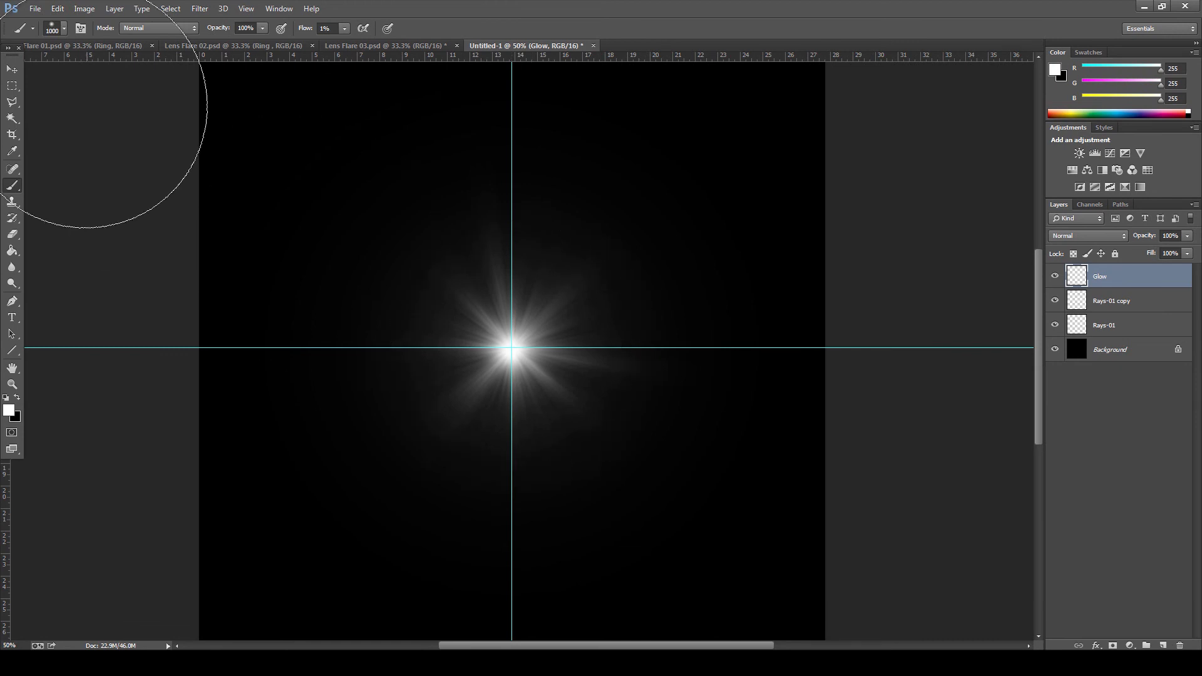
# Step: Check which bits-per-channel setting the image mode uses
pyautogui.click(83, 8)
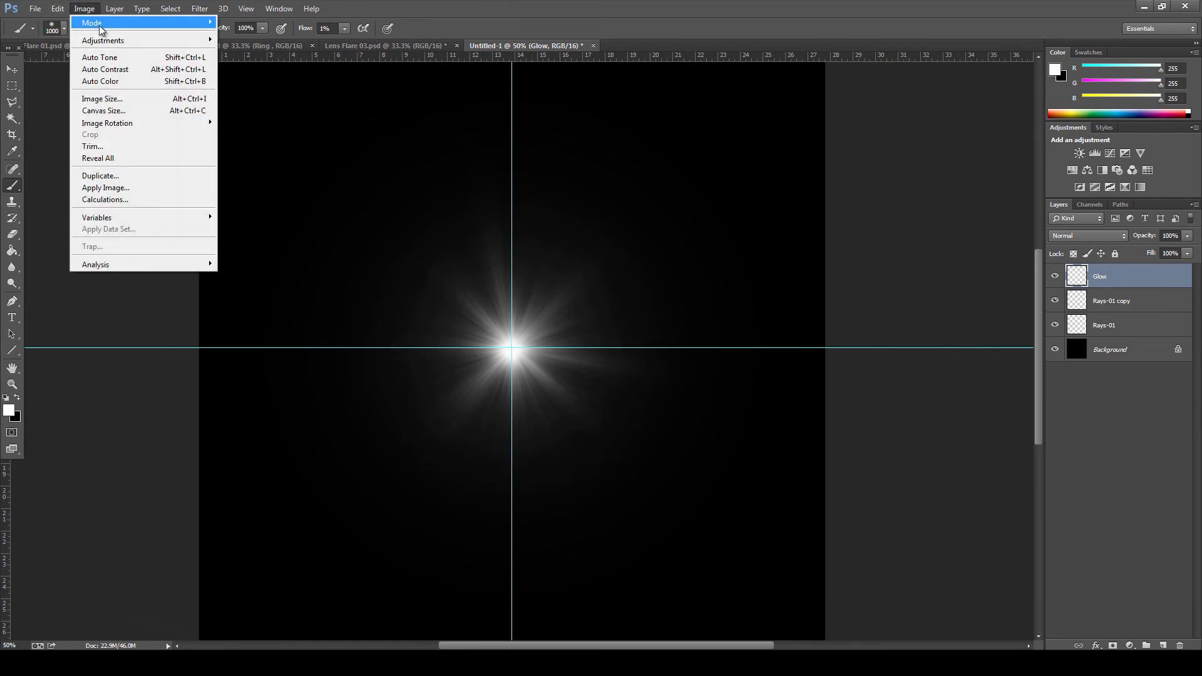
pyautogui.moveTo(99, 26)
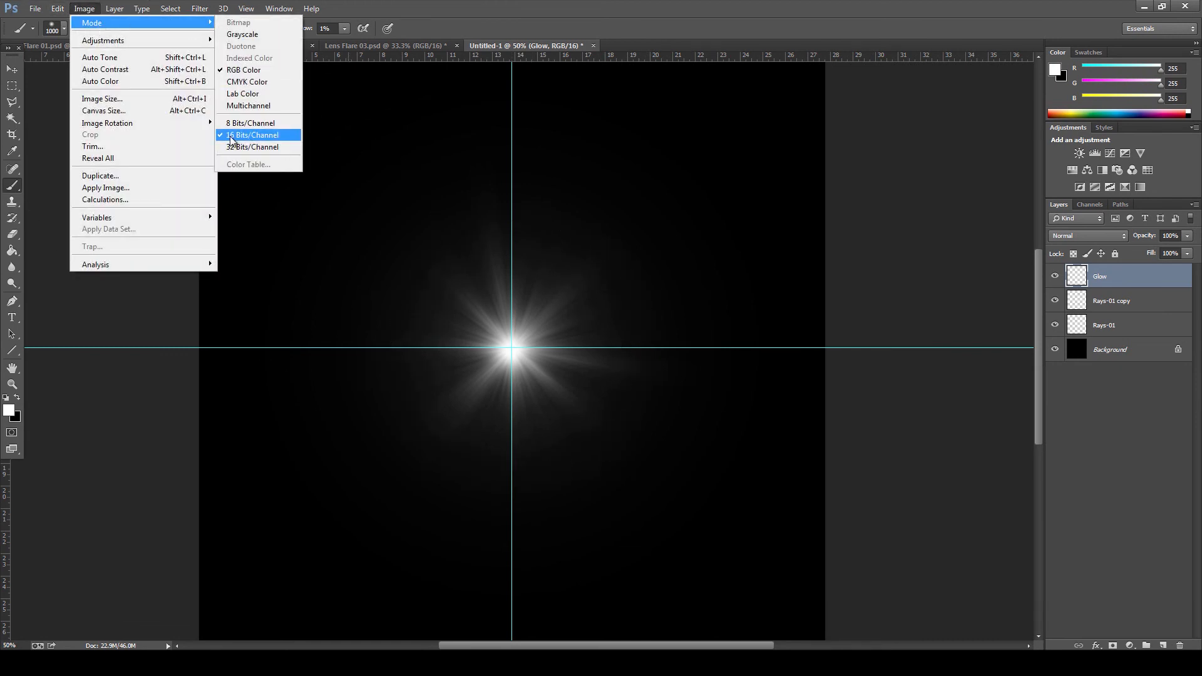
pyautogui.click(516, 45)
# Step: Brighten the glow's centre with smaller brush sizes and blend it outward by enlarging the brush to 1300
pyautogui.press('[')
pyautogui.press('[')
pyautogui.press('[')
pyautogui.press('[')
pyautogui.press('[')
pyautogui.press('[')
pyautogui.press('[')
pyautogui.press('[')
pyautogui.press('[')
pyautogui.press('[')
pyautogui.press('[')
pyautogui.press('[')
pyautogui.press('[')
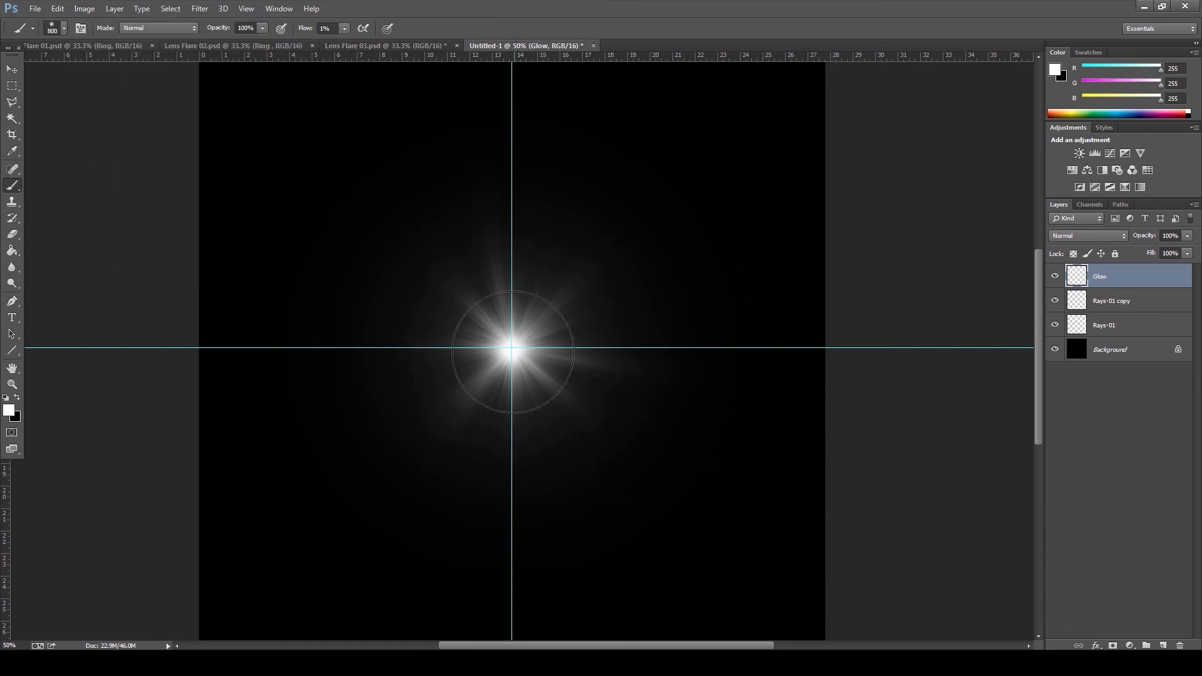
pyautogui.press(']')
pyautogui.press(']')
pyautogui.press(']')
pyautogui.press(']')
pyautogui.press(']')
pyautogui.press(']')
pyautogui.press(']')
pyautogui.press(']')
pyautogui.press(']')
pyautogui.press(']')
pyautogui.press(']')
pyautogui.press(']')
pyautogui.press(']')
pyautogui.press(']')
pyautogui.press(']')
pyautogui.press(']')
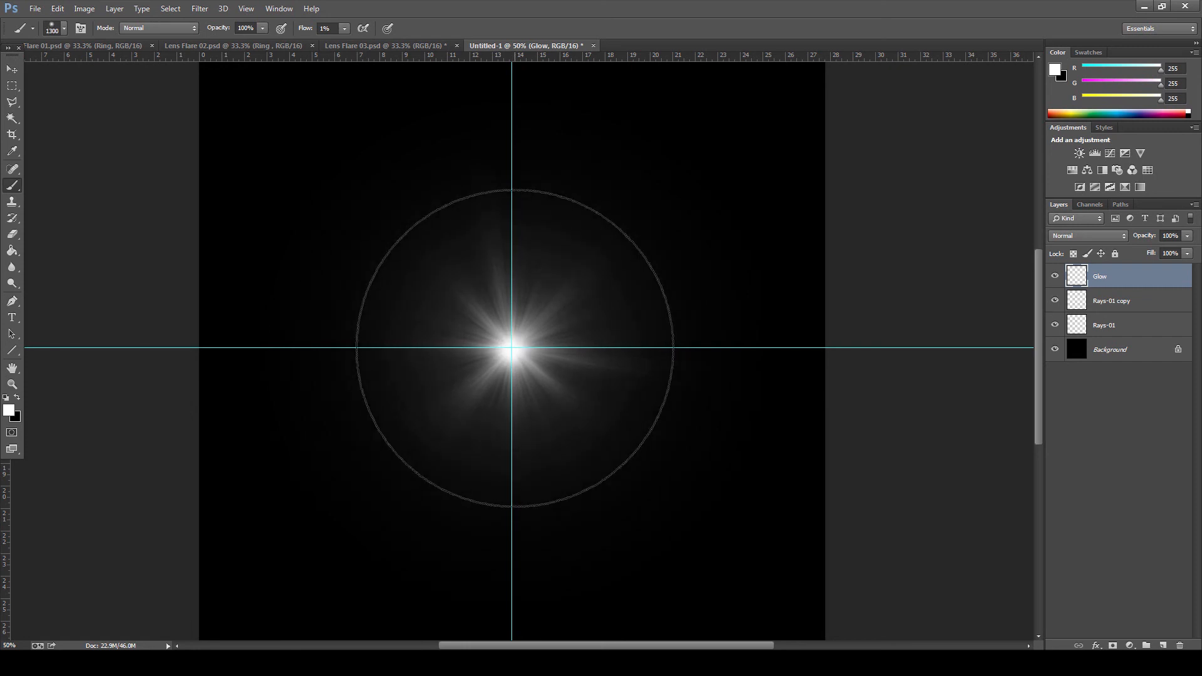
# Step: Shrink the brush to size 70 over the centre of the glow
pyautogui.press('[')
pyautogui.press('[')
pyautogui.press('[')
pyautogui.press('[')
pyautogui.press('[')
pyautogui.press('[')
pyautogui.press('[')
pyautogui.press('[')
pyautogui.press('[')
pyautogui.press('[')
pyautogui.press('[')
pyautogui.press('[')
pyautogui.press('[')
pyautogui.press('[')
pyautogui.press('[')
pyautogui.press('[')
pyautogui.press('[')
pyautogui.press('[')
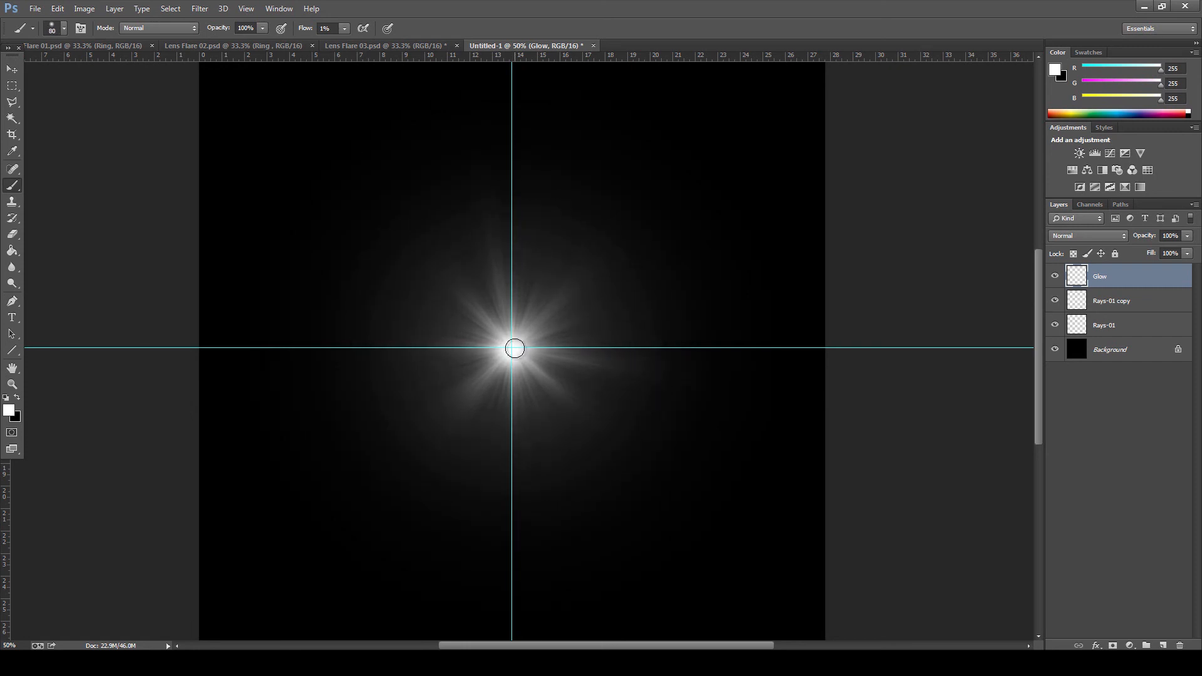
pyautogui.press('[')
# Step: Add a new layer above Glow and name it AS
pyautogui.click(1164, 646)
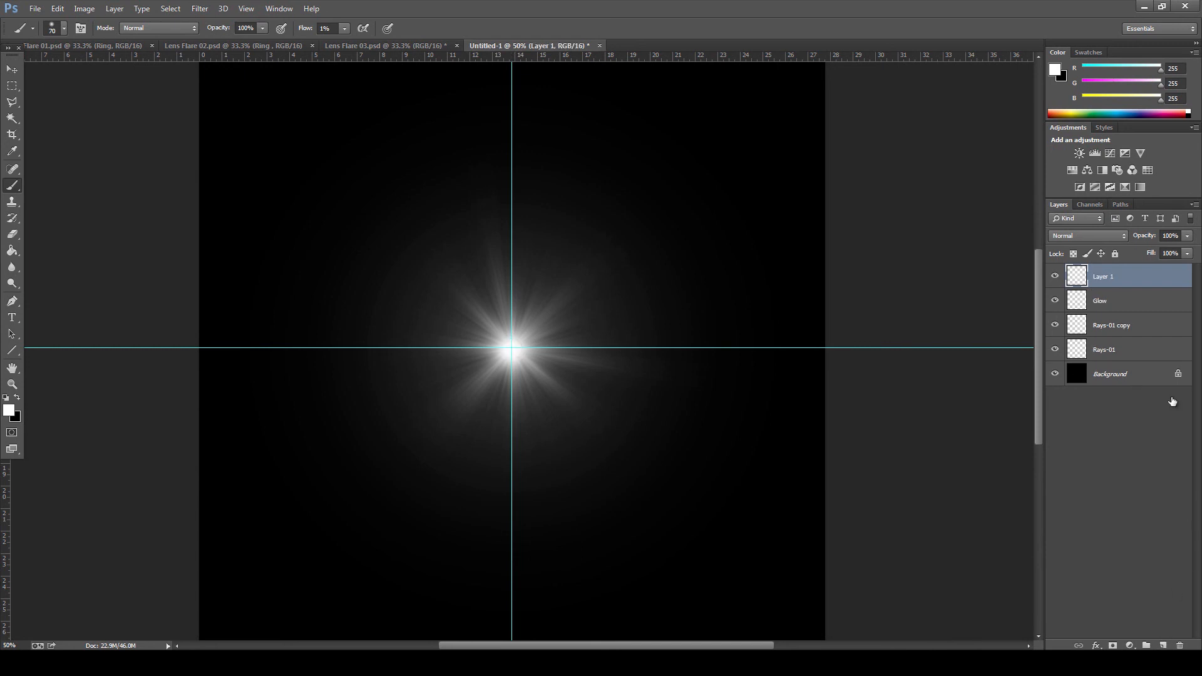
pyautogui.doubleClick(1108, 279)
pyautogui.write('AS')
pyautogui.press('Return')
# Step: Make a thin horizontal rectangular selection across the flare's centre and nudge it up onto the horizontal guide
pyautogui.click(11, 88)
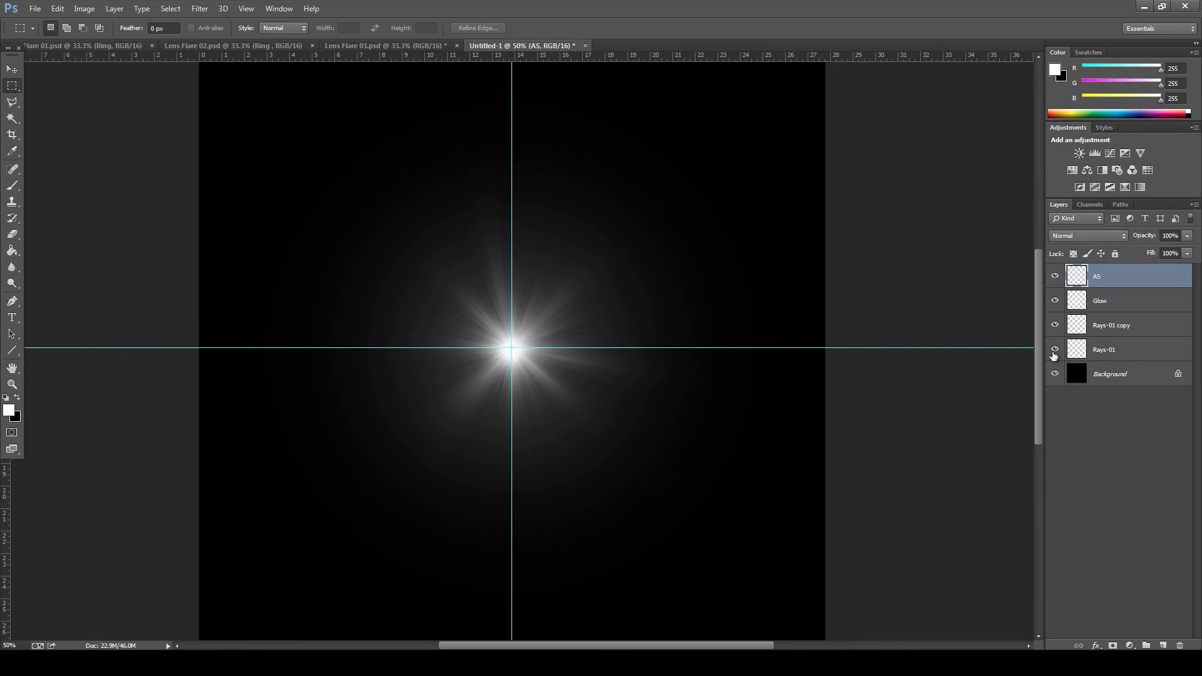
pyautogui.moveTo(426, 347); pyautogui.dragTo(579, 354)
pyautogui.press('Up')
pyautogui.press('Up')
pyautogui.press('Up')
pyautogui.press('Up')
pyautogui.press('Up')
pyautogui.press('Up')
pyautogui.press('Up')
pyautogui.press('Up')
pyautogui.press('Up')
pyautogui.press('Up')
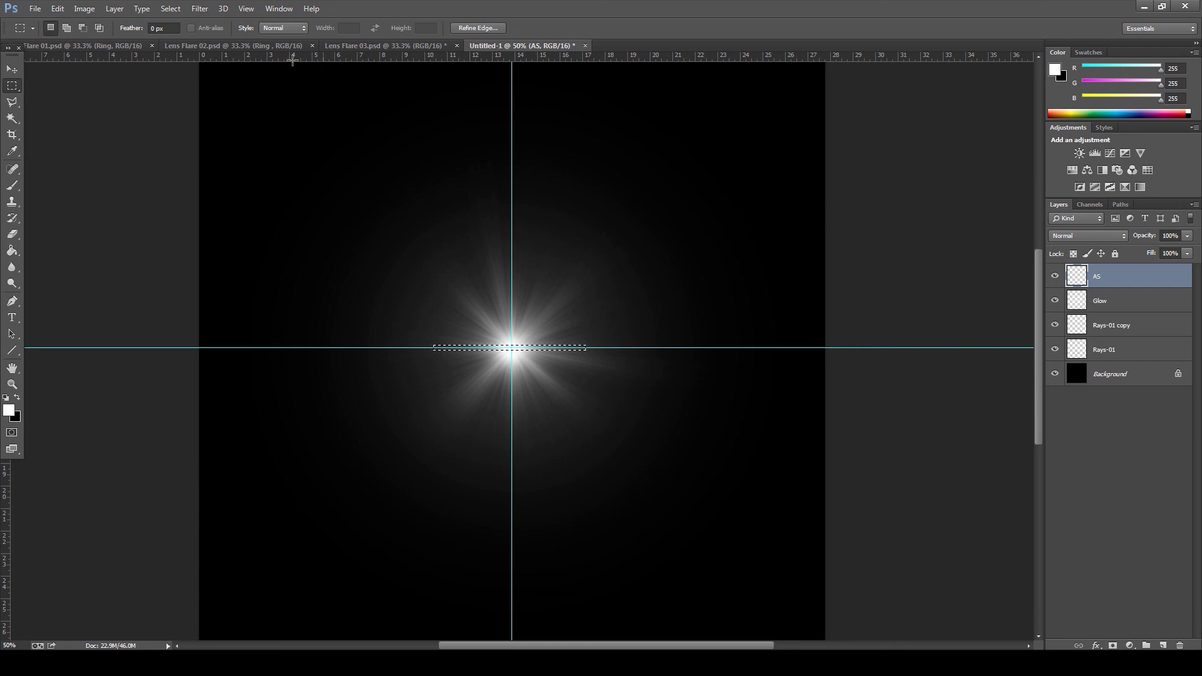
# Step: Fill the thin selection with white on the AS layer and deselect it
pyautogui.click(57, 8)
pyautogui.click(116, 189)
pyautogui.click(673, 197)
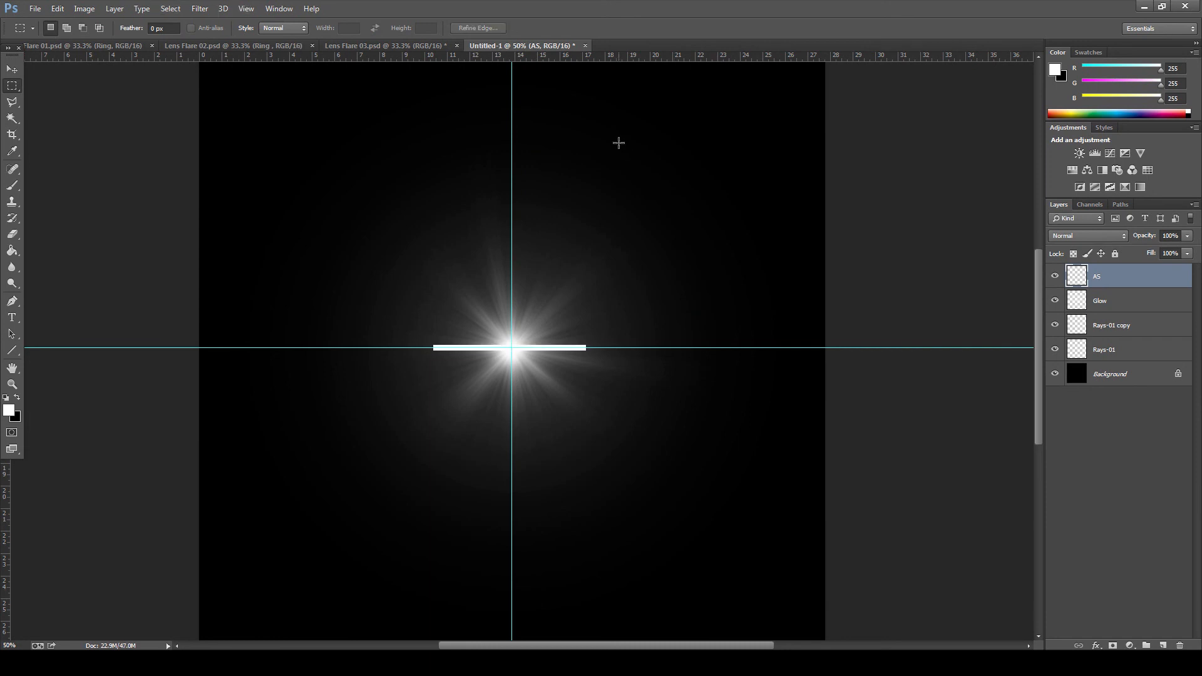
pyautogui.click(170, 9)
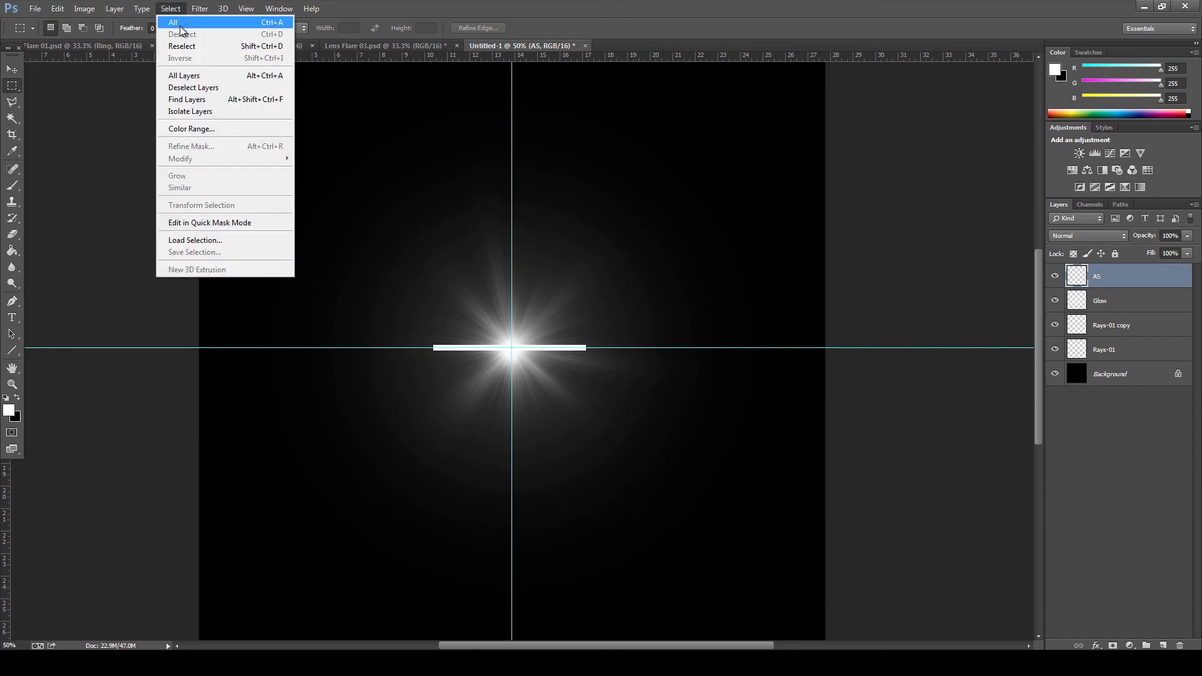
pyautogui.click(515, 46)
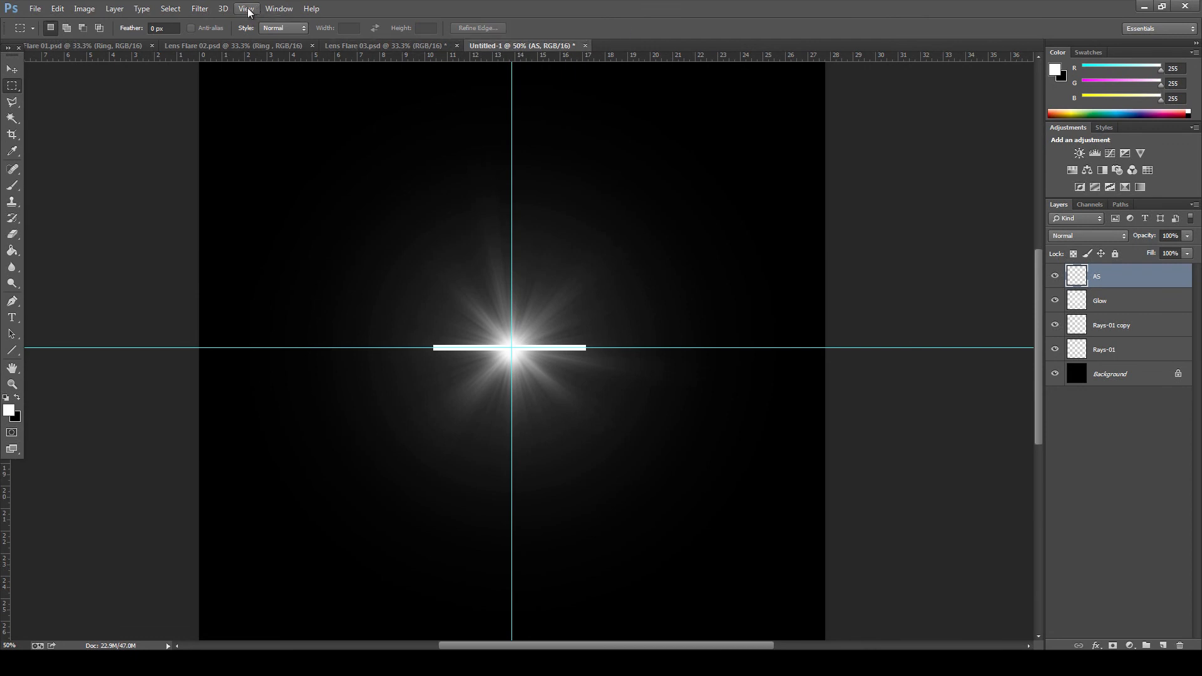
# Step: Stretch the white bar into a streak with a Motion Blur at angle 0° and distance 1188 pixels
pyautogui.click(201, 10)
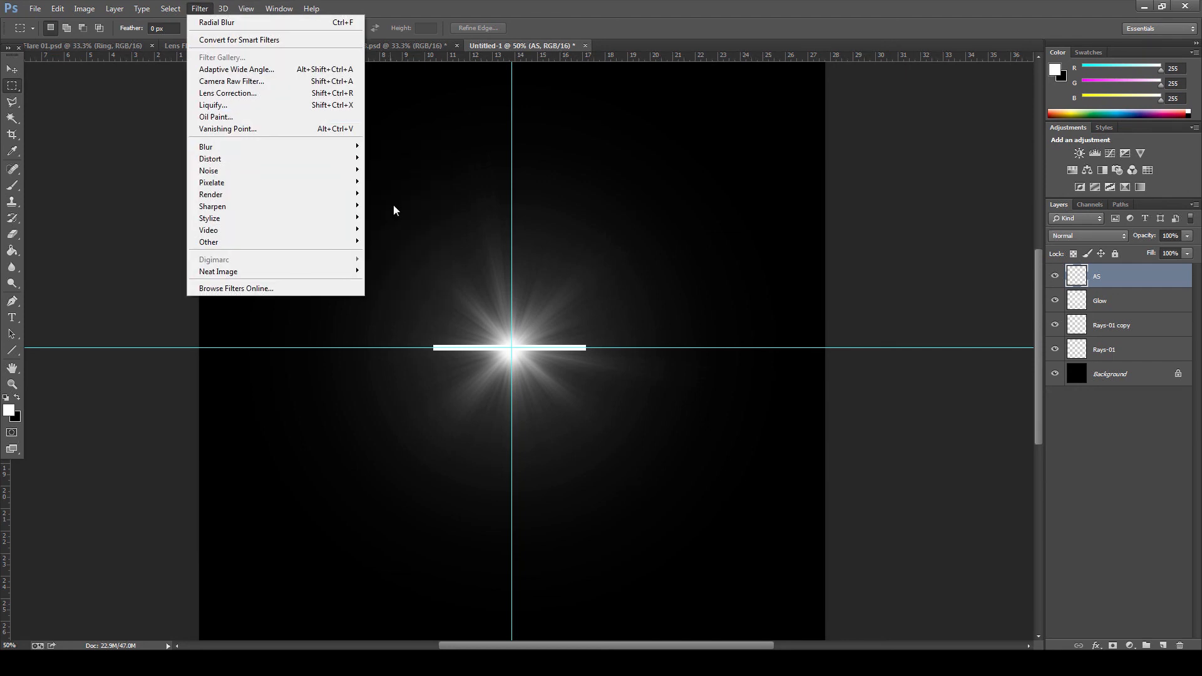
pyautogui.moveTo(265, 149)
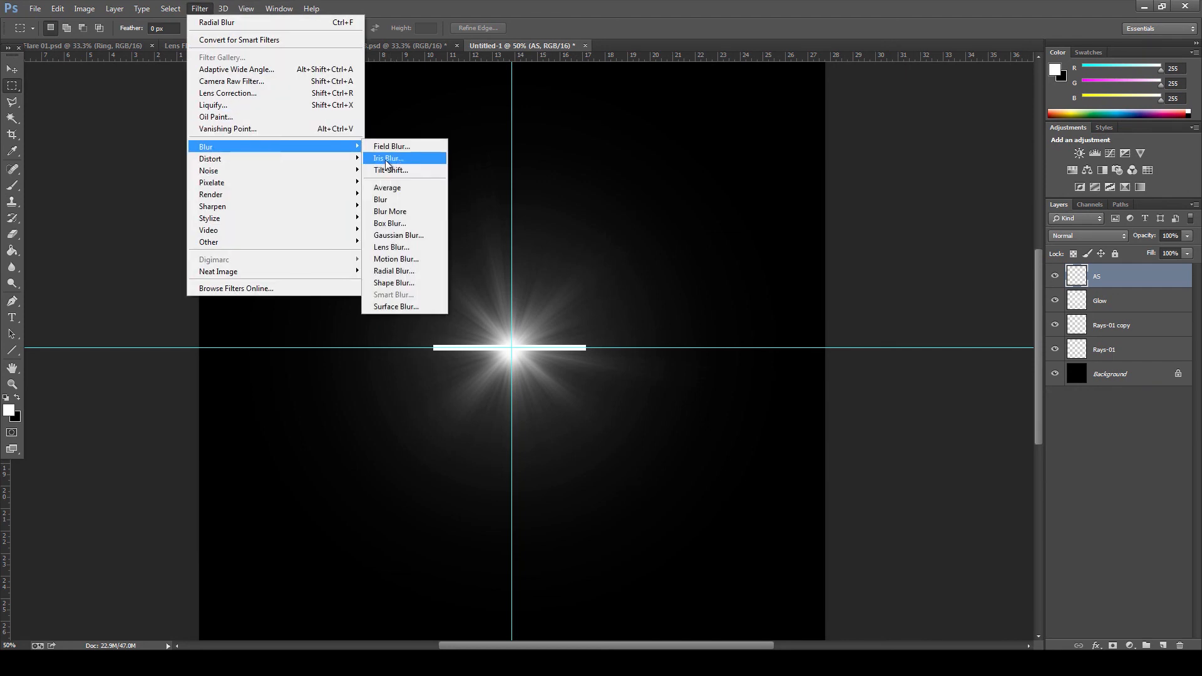
pyautogui.click(394, 259)
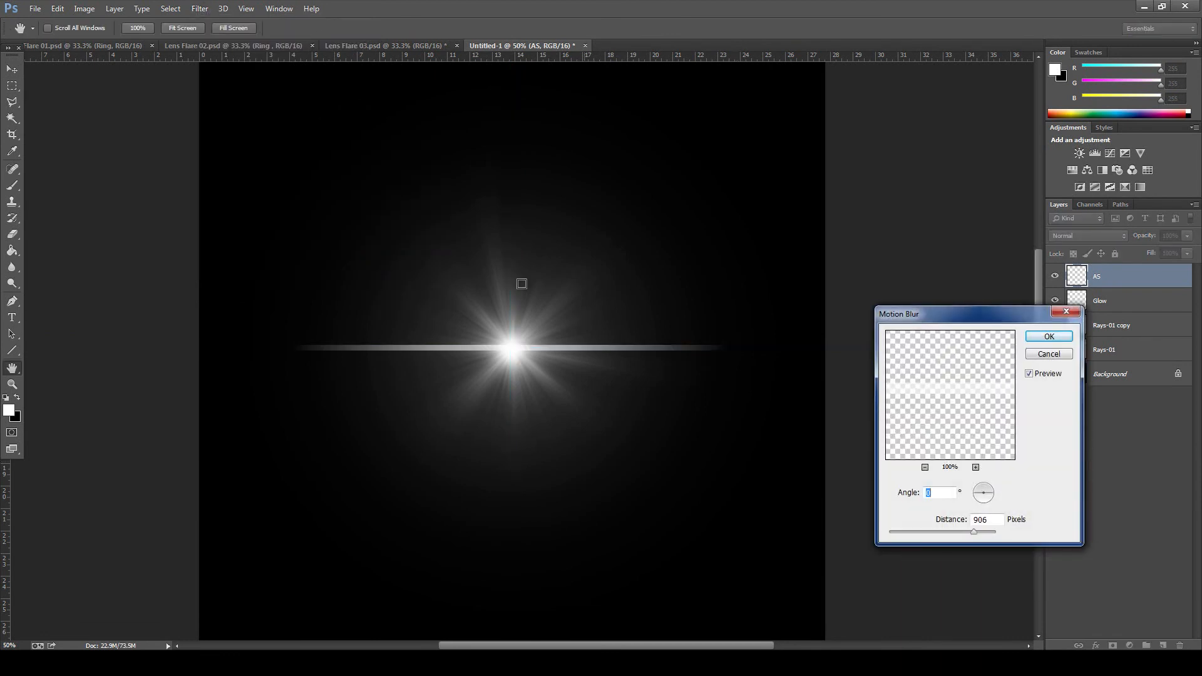
pyautogui.click(980, 532)
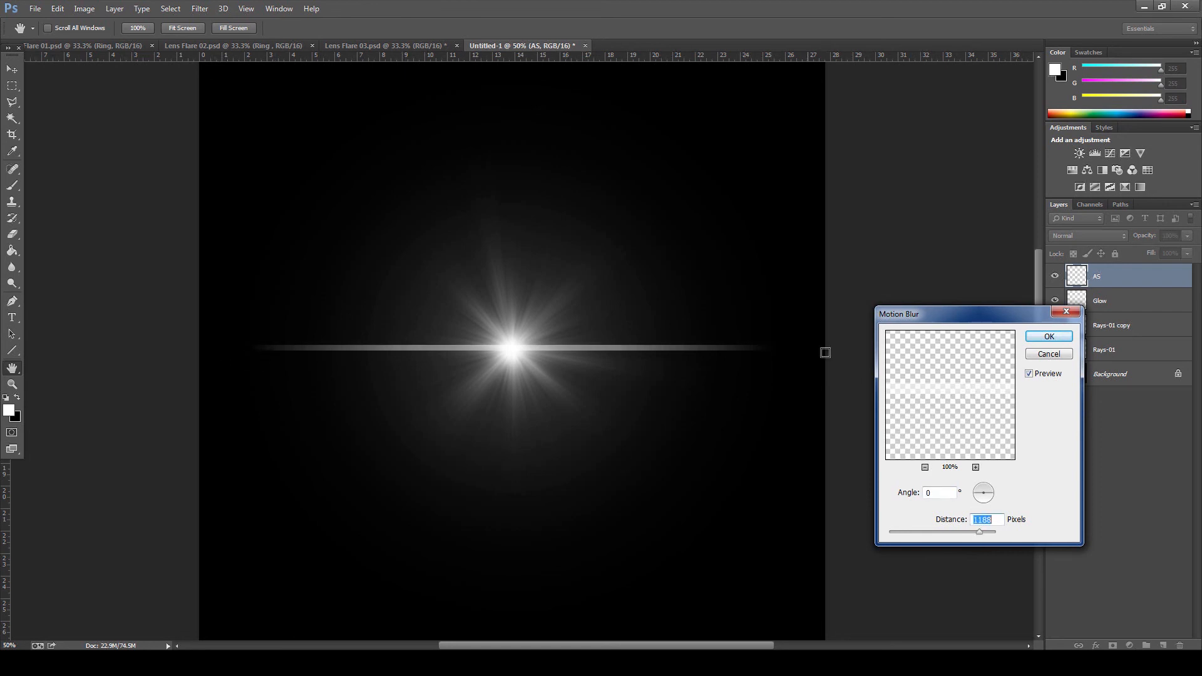
pyautogui.click(1047, 337)
# Step: Squash the streak vertically with Free Transform to make it thinner, and apply the change
pyautogui.hotkey('ctrl', 't')
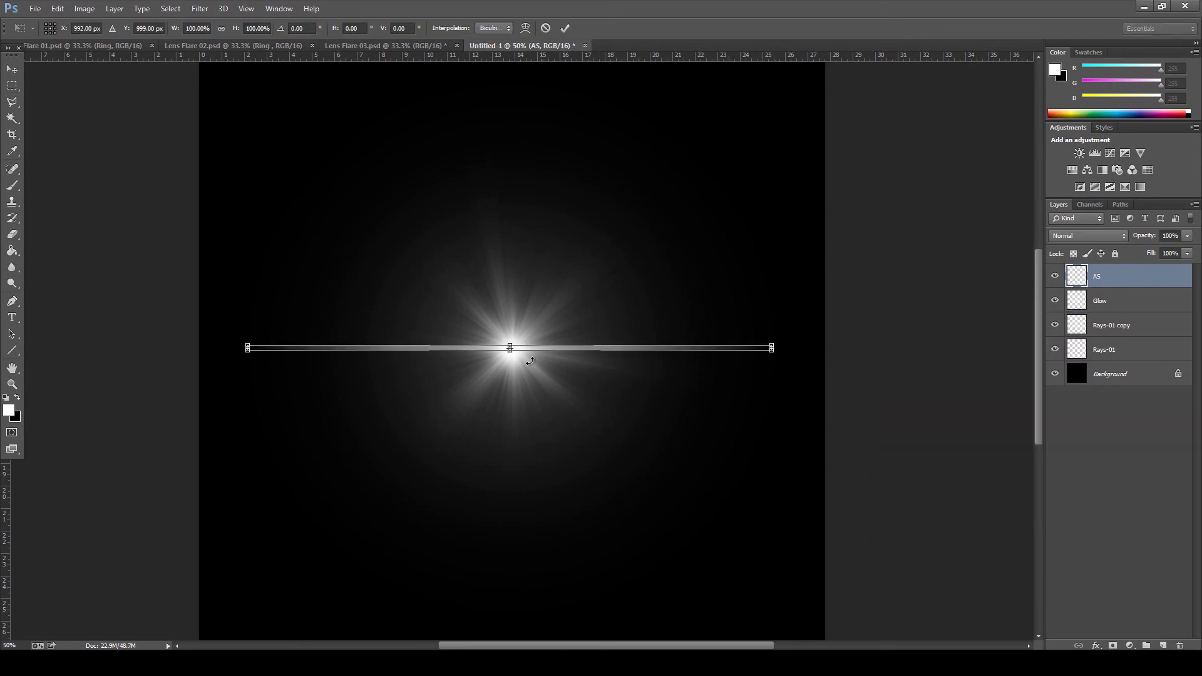
pyautogui.moveTo(510, 349); pyautogui.dragTo(511, 348)
pyautogui.press('Return')
pyautogui.press('m')
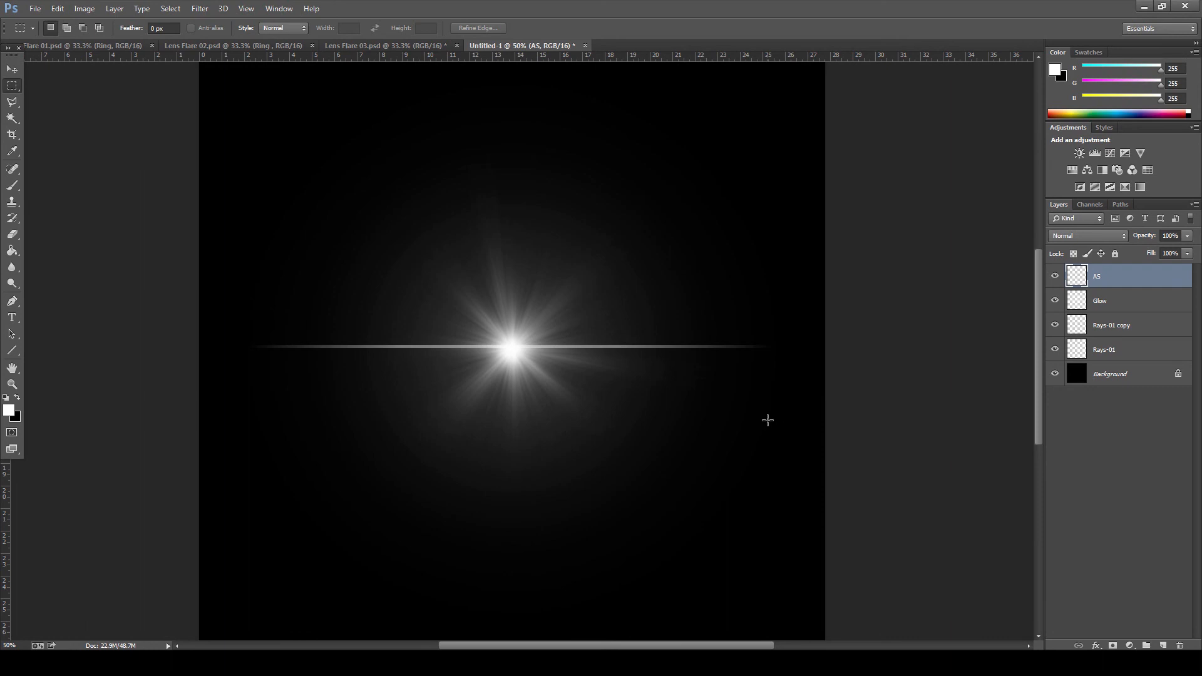
# Step: Soften the AS streak with a Gaussian Blur of 2.3 pixels radius
pyautogui.click(247, 9)
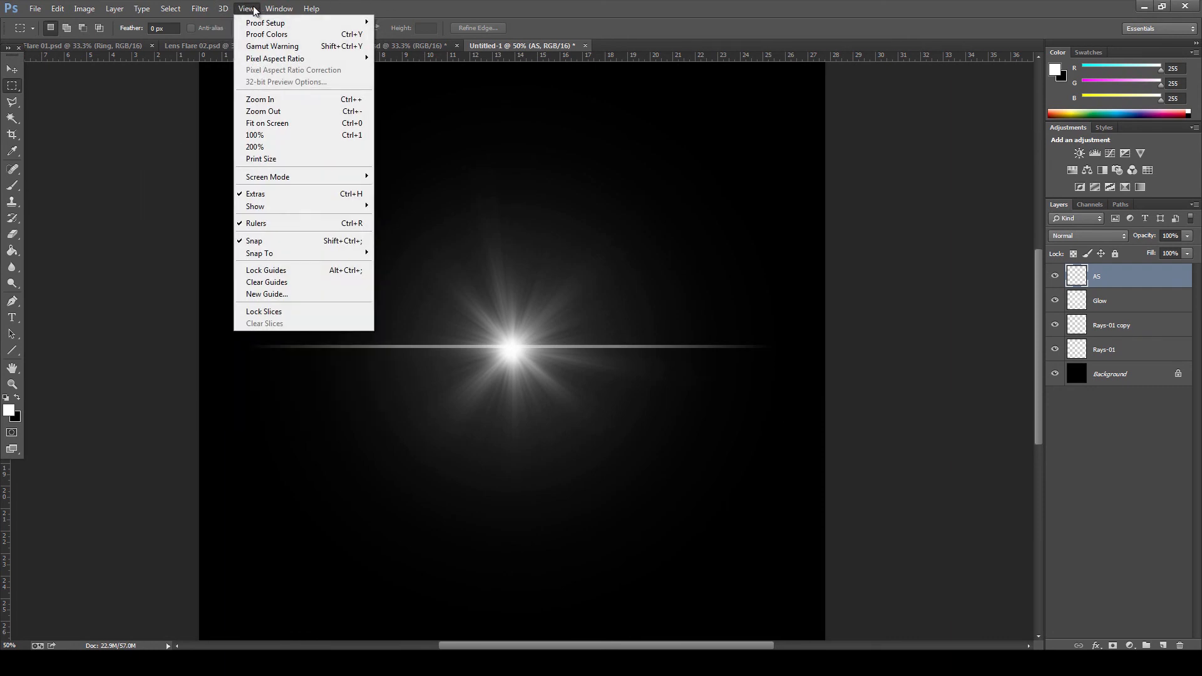
pyautogui.moveTo(201, 10)
pyautogui.moveTo(213, 147)
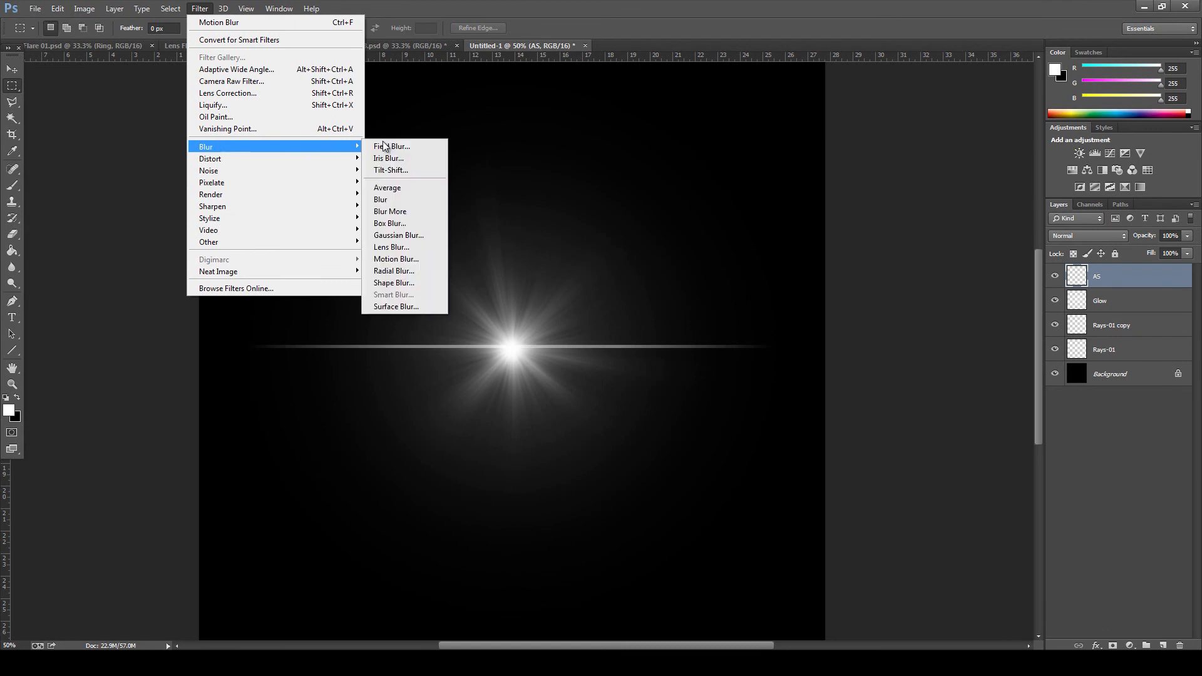
pyautogui.click(398, 235)
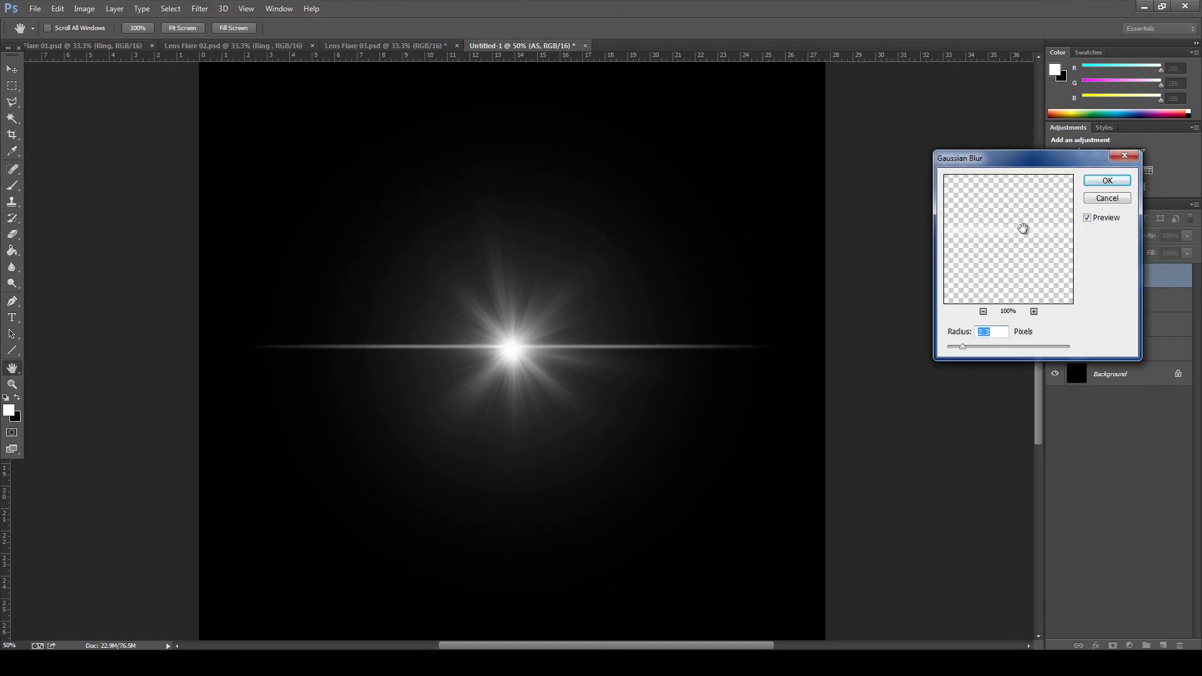
pyautogui.click(1107, 181)
# Step: Duplicate the AS layer and nudge the copy slightly below the original to form two parallel streaks
pyautogui.moveTo(1117, 286); pyautogui.dragTo(1163, 643)
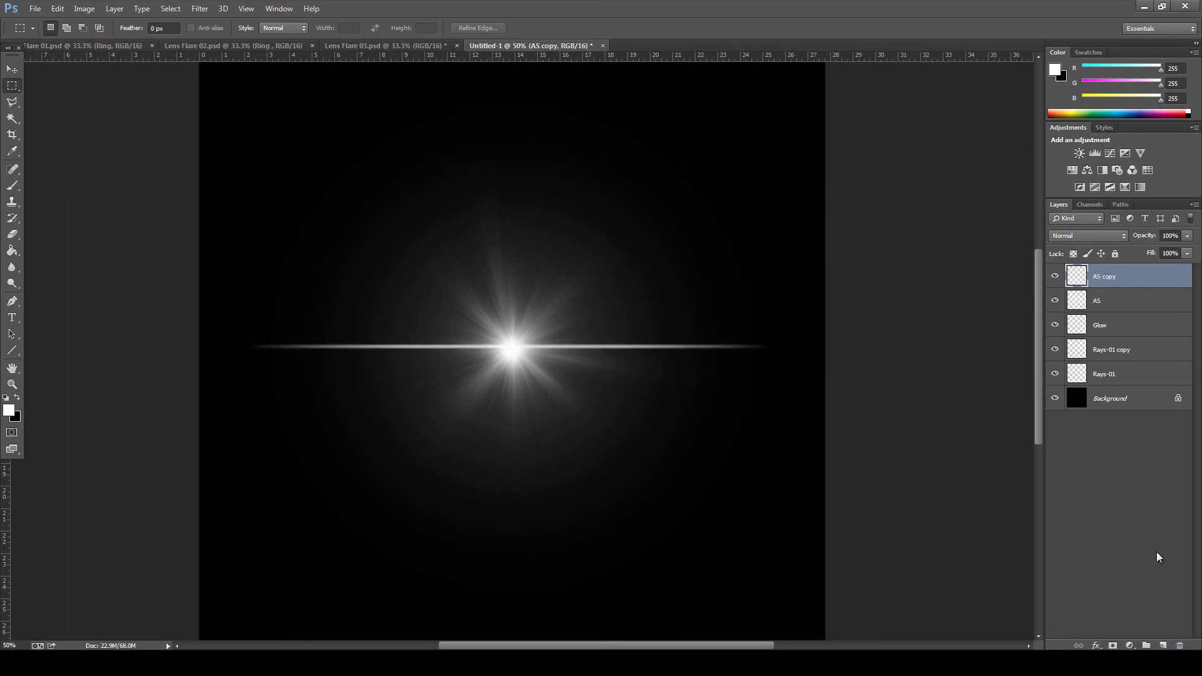
pyautogui.click(1055, 276)
pyautogui.click(1054, 277)
pyautogui.click(12, 69)
pyautogui.press('Down')
pyautogui.press('Down')
pyautogui.press('Down')
pyautogui.press('Down')
pyautogui.press('Down')
pyautogui.press('Down')
pyautogui.press('Down')
pyautogui.press('Down')
pyautogui.press('Down')
pyautogui.press('Down')
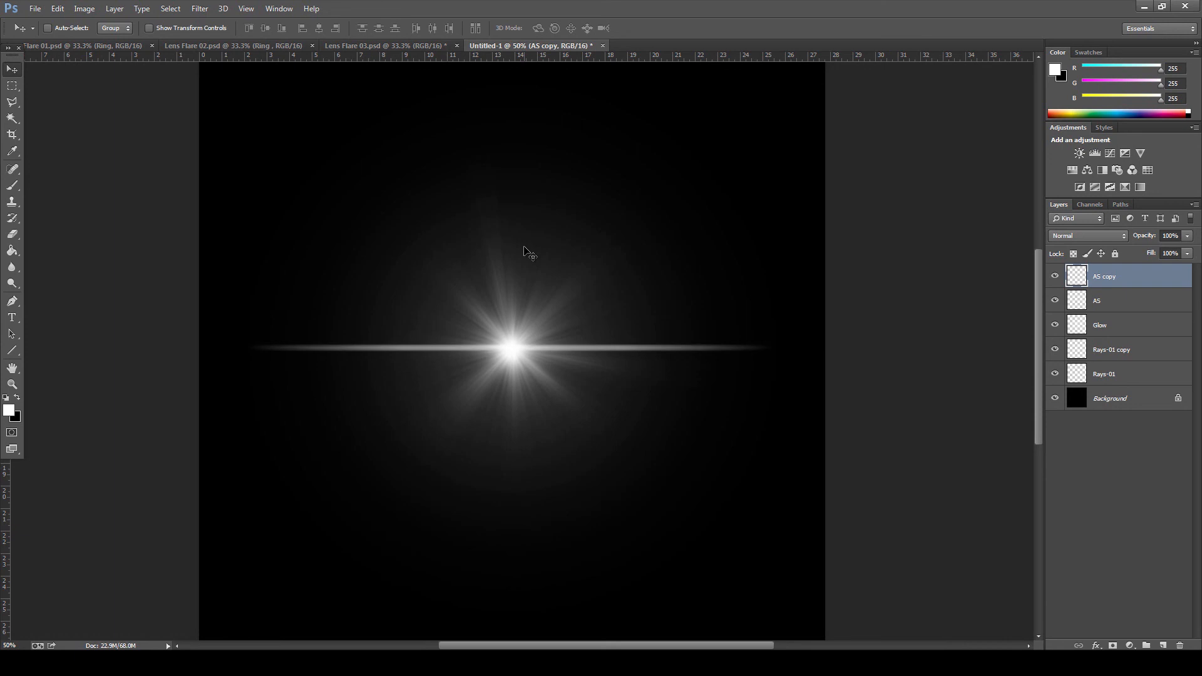
pyautogui.press('Up')
pyautogui.press('Up')
pyautogui.press('Up')
pyautogui.press('Up')
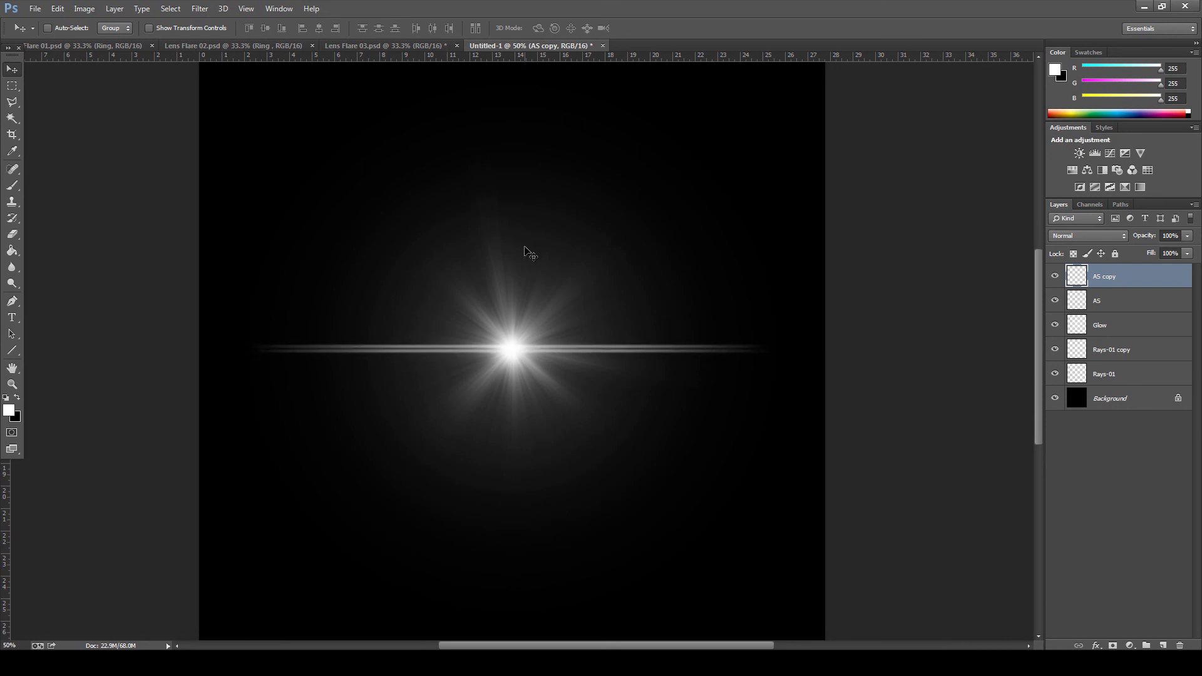
# Step: Merge the AS copy layer down into AS
pyautogui.click(12, 384)
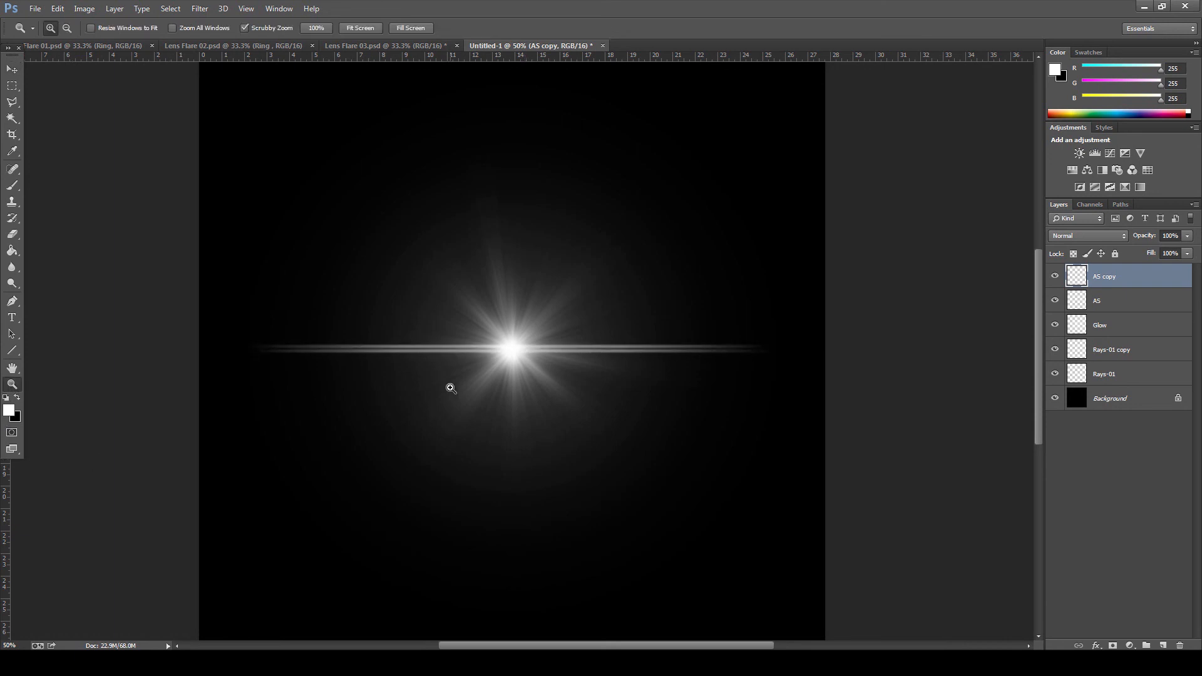
pyautogui.click(451, 386)
pyautogui.hotkey('ctrl', '+')
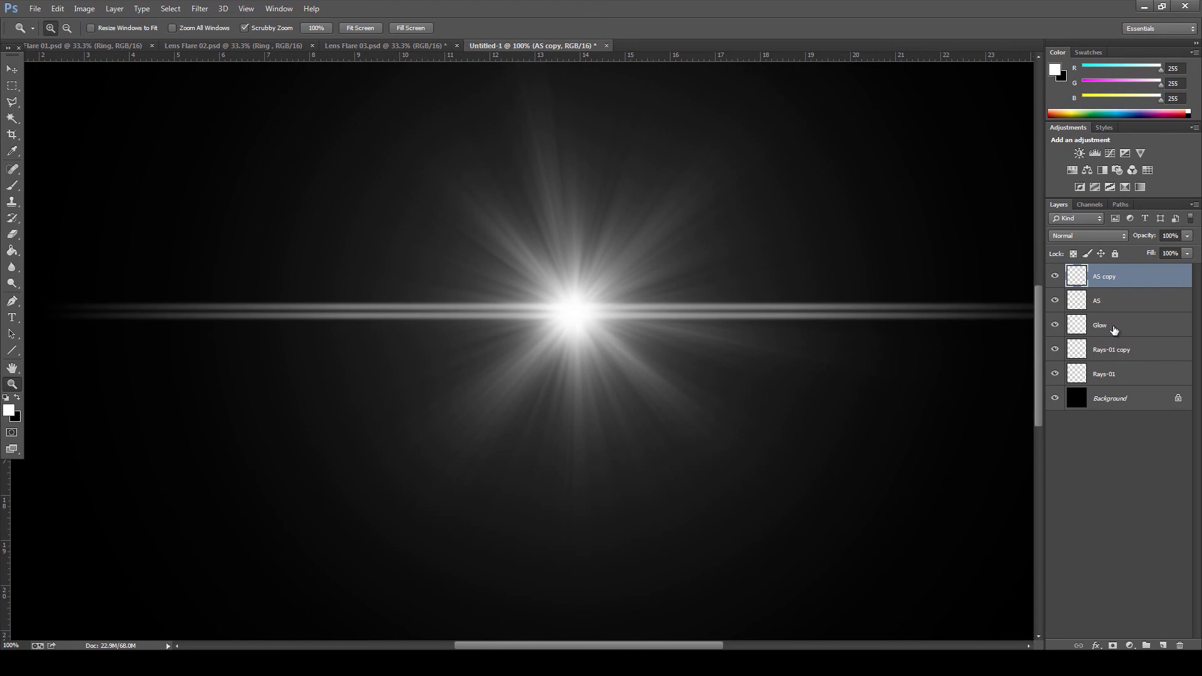
pyautogui.click(1197, 205)
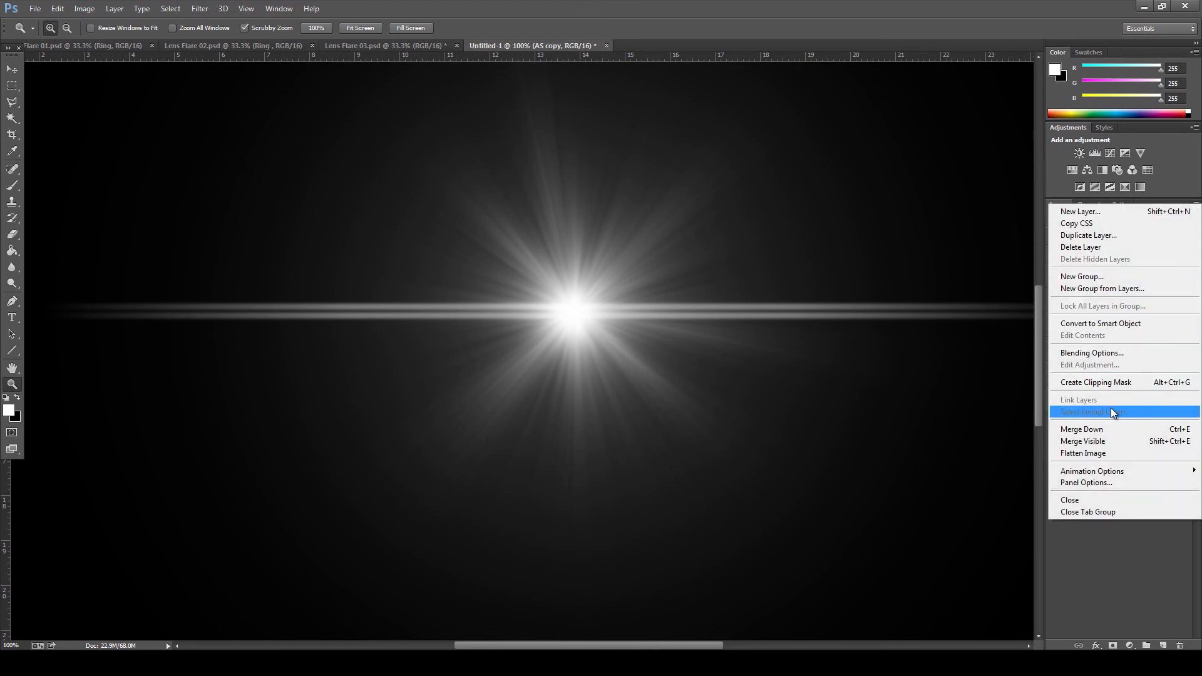
pyautogui.click(1109, 427)
# Step: Hide the Glow, Rays-01 copy and Rays-01 layers and turn on the guides
pyautogui.click(11, 86)
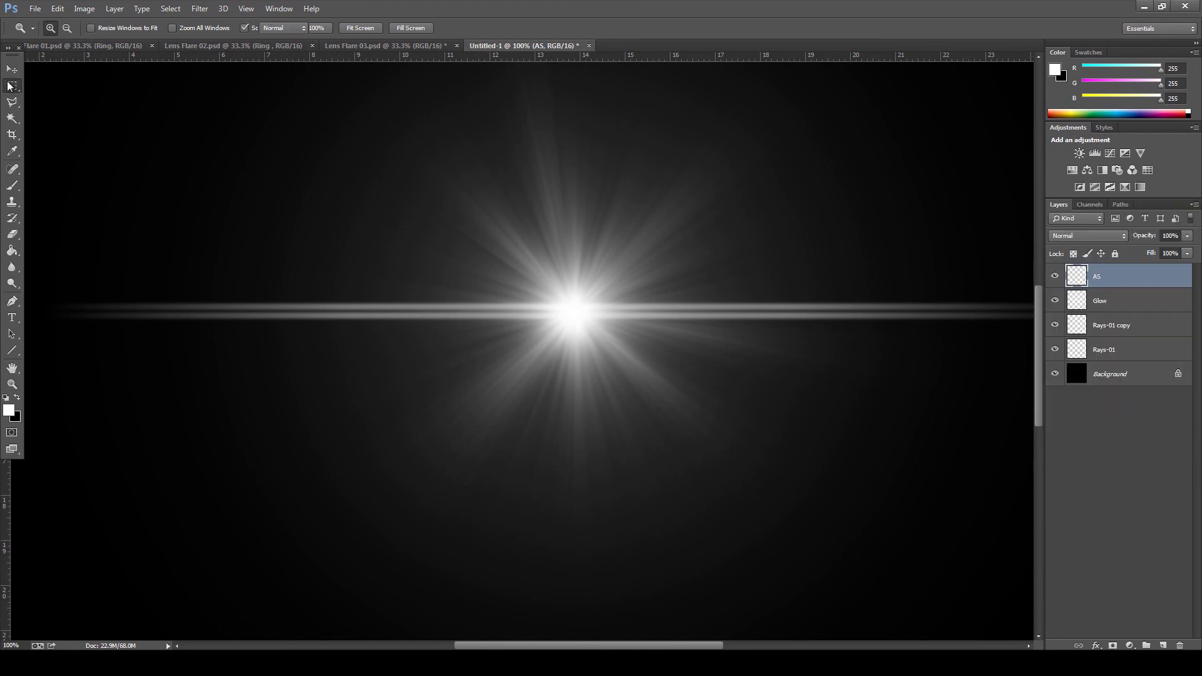
pyautogui.hotkey('ctrl', '-')
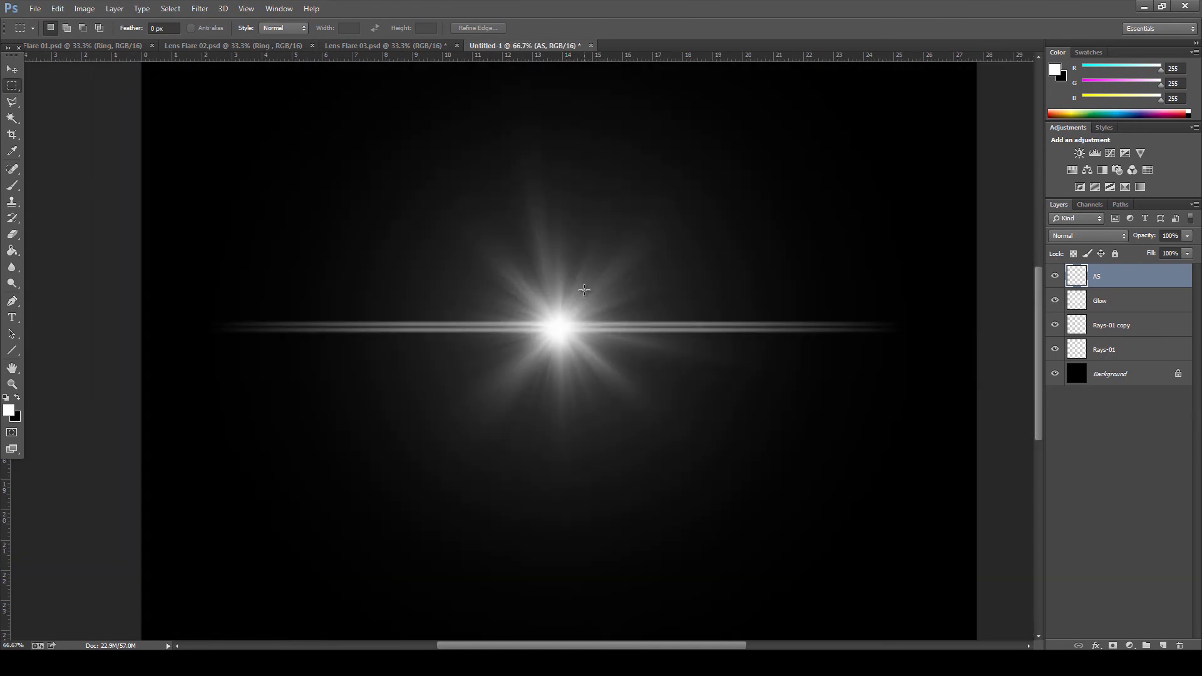
pyautogui.moveTo(1053, 311); pyautogui.dragTo(1051, 360)
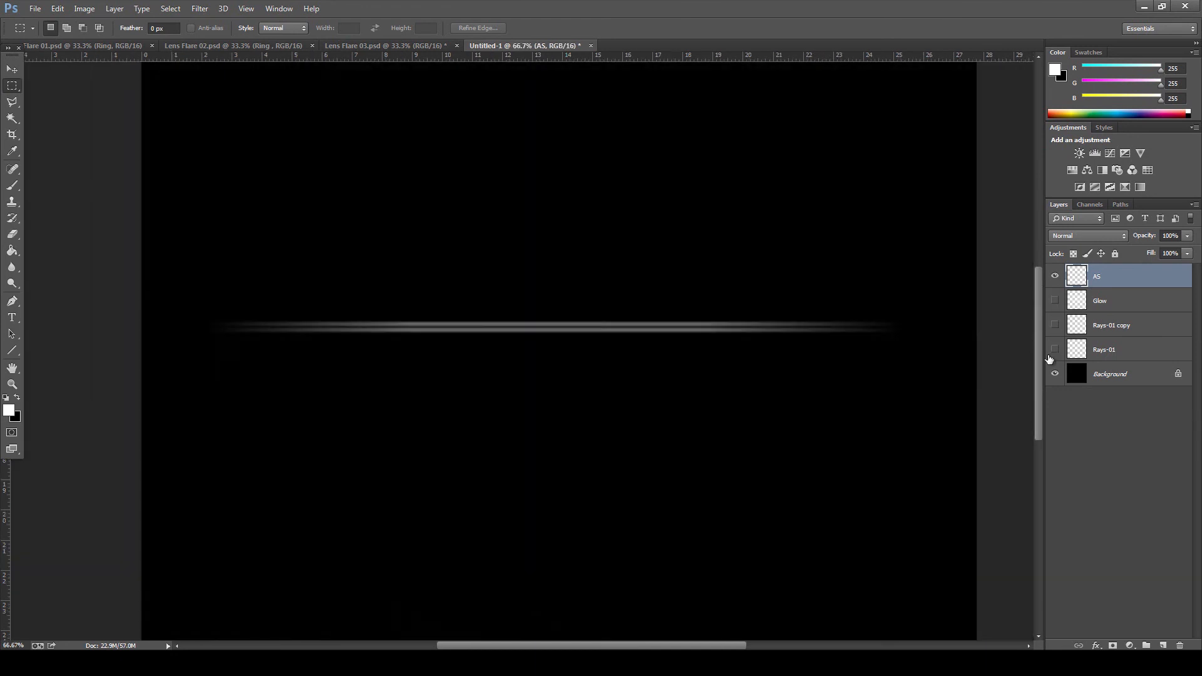
pyautogui.hotkey('ctrl', ';')
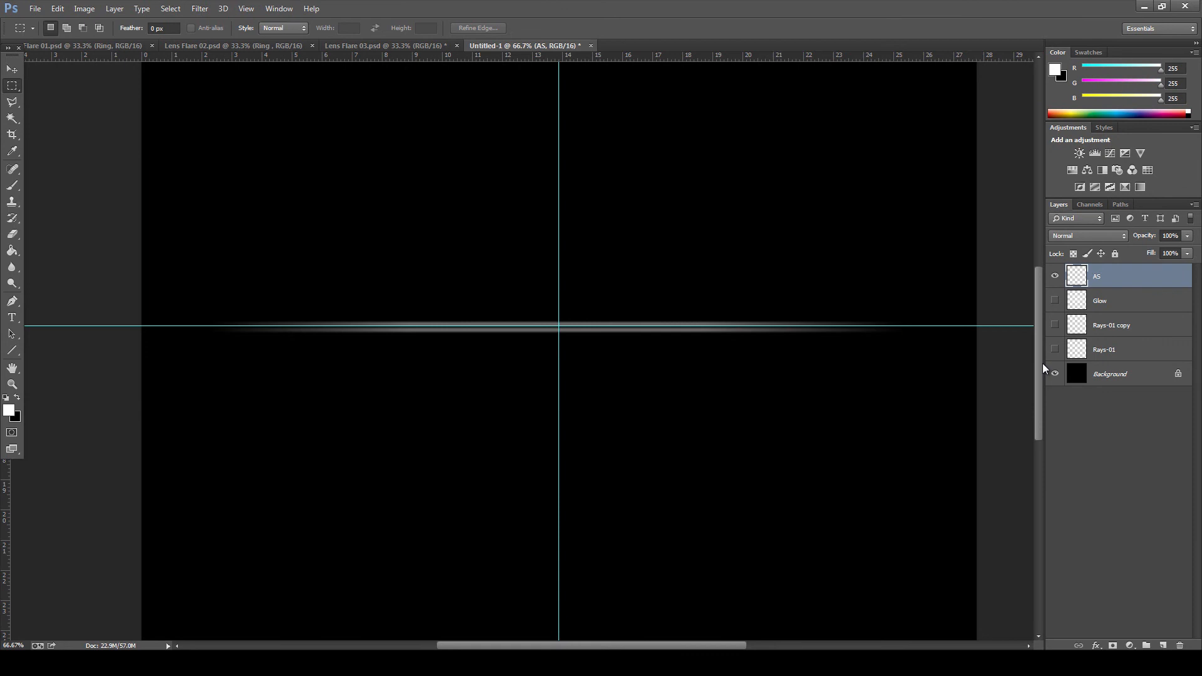
# Step: Cut the double streak's right half at the vertical guide and paste it back on a new layer, slightly higher than the left half
pyautogui.moveTo(999, 449); pyautogui.dragTo(560, 215)
pyautogui.press('Delete')
pyautogui.hotkey('ctrl', 'd')
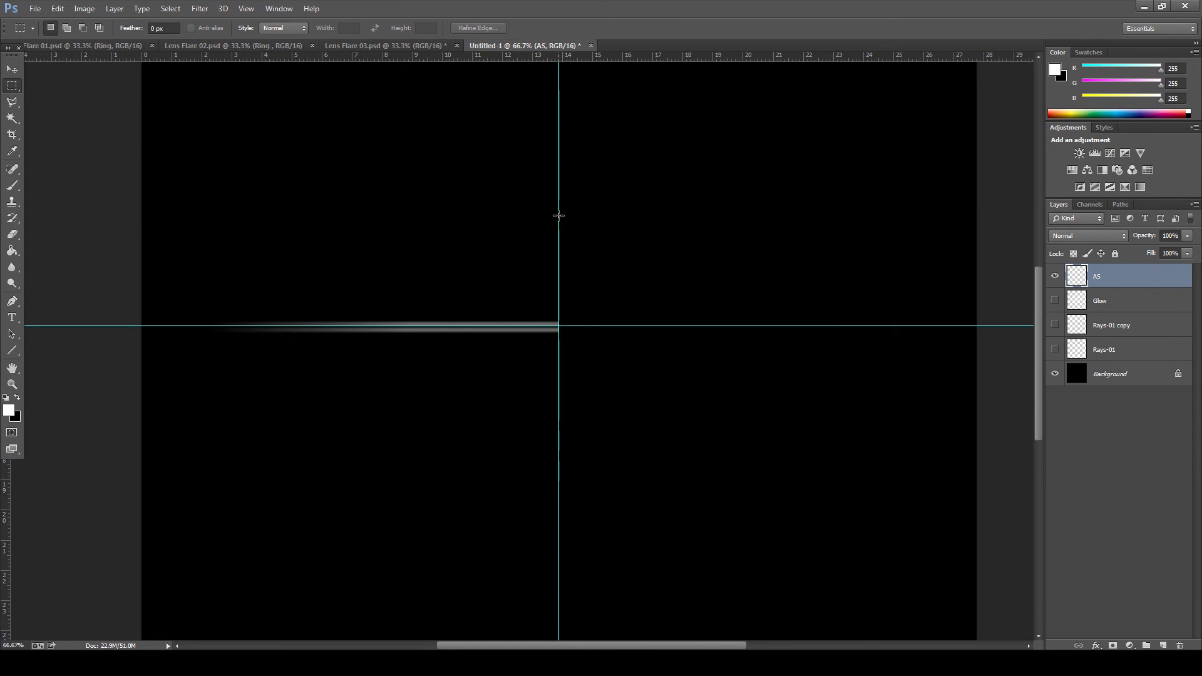
pyautogui.hotkey('ctrl', 'v')
pyautogui.press('v')
pyautogui.moveTo(522, 357)
pyautogui.mouseDown()
pyautogui.moveTo(694, 362)
pyautogui.moveTo(725, 327)
pyautogui.mouseUp()
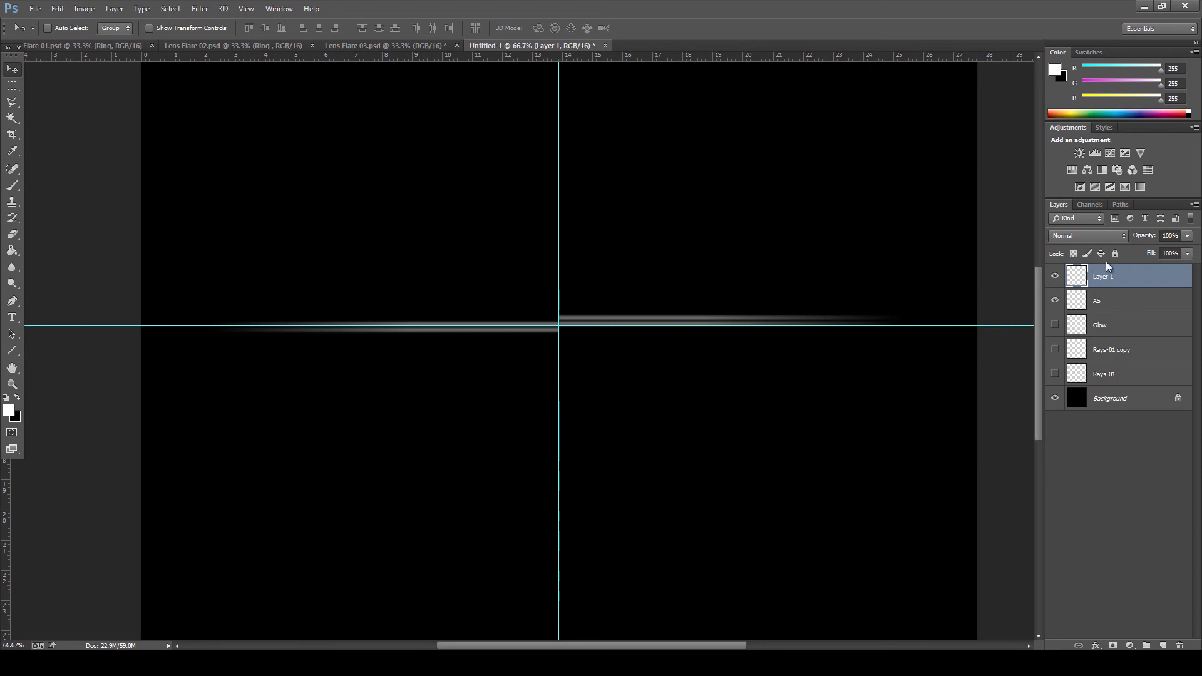
# Step: Merge the offset half down into AS and show the Glow, Rays-01 copy and Rays-01 layers again
pyautogui.click(1195, 204)
pyautogui.click(1099, 433)
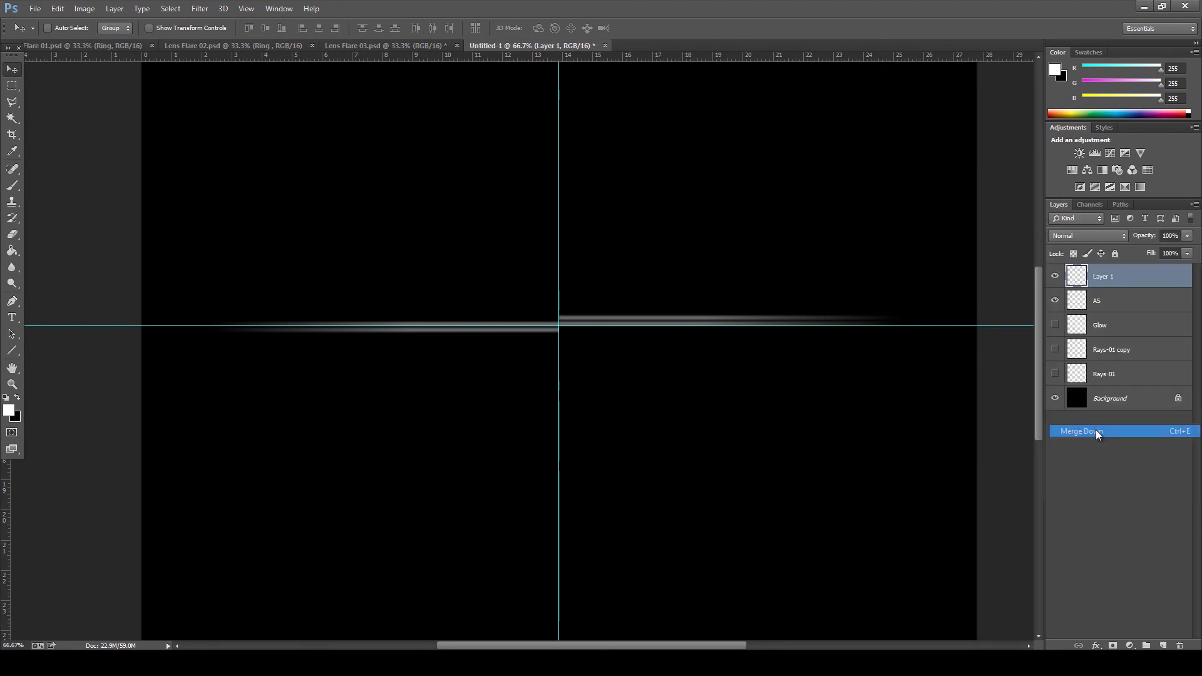
pyautogui.click(1055, 301)
pyautogui.click(1055, 325)
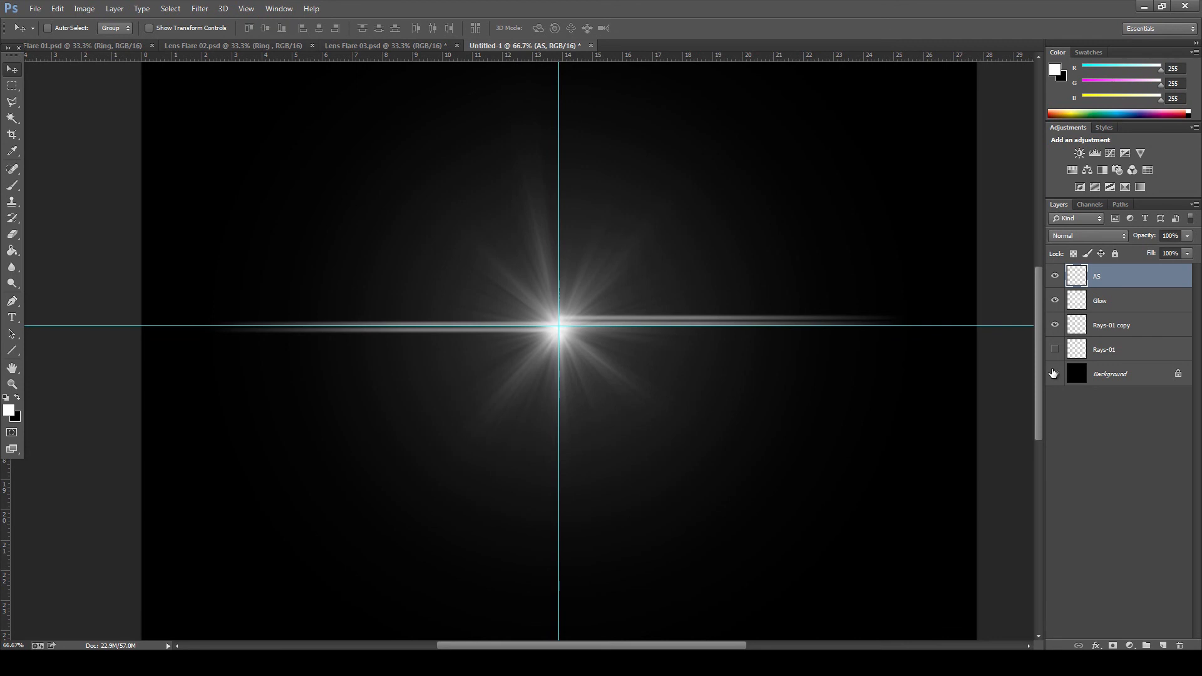
pyautogui.click(1056, 350)
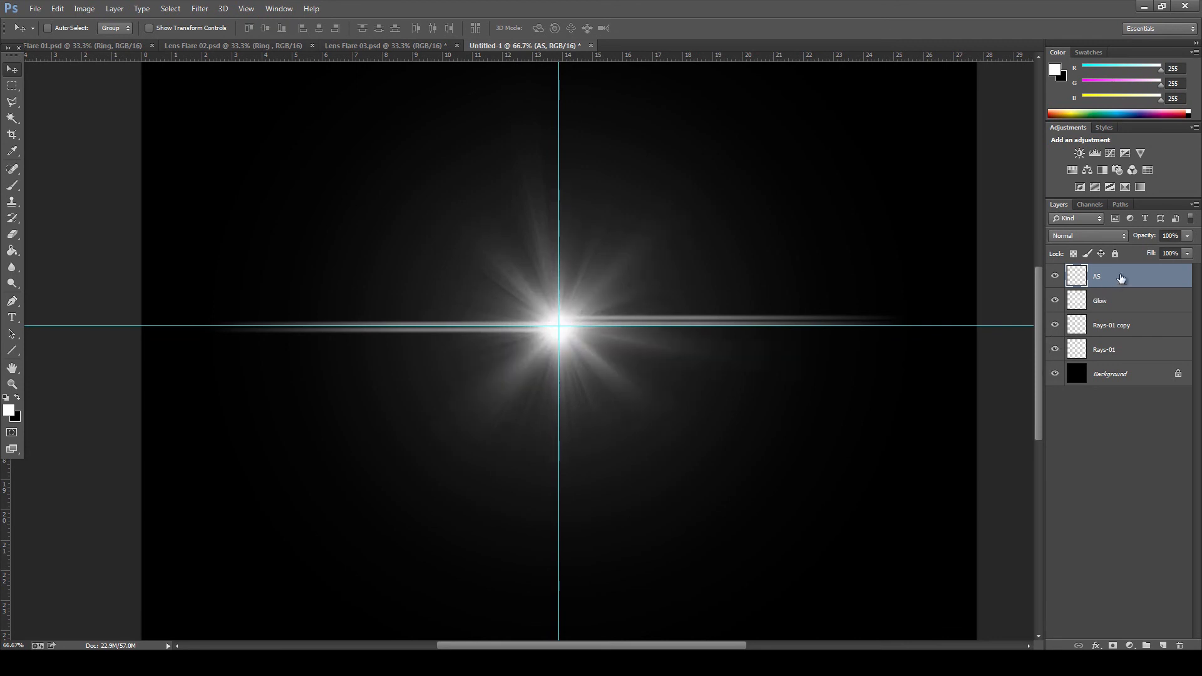
# Step: Compress the AS streak's height to 60.78% with Free Transform
pyautogui.hotkey('ctrl', 't')
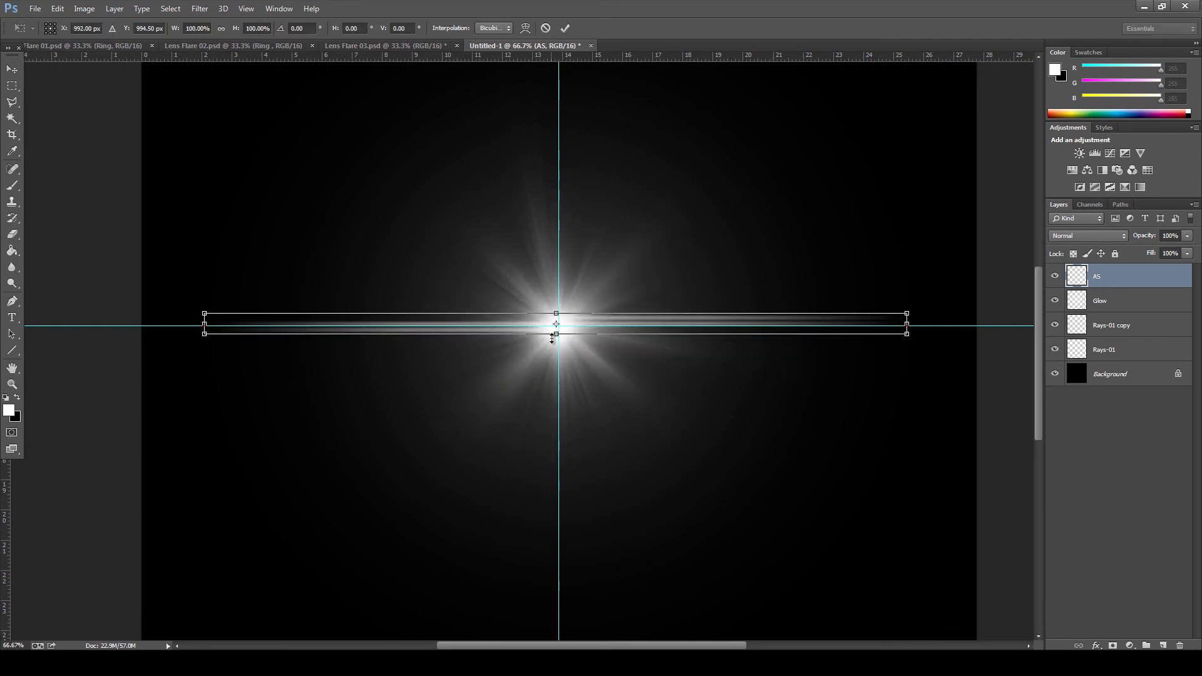
pyautogui.moveTo(556, 334); pyautogui.dragTo(556, 325)
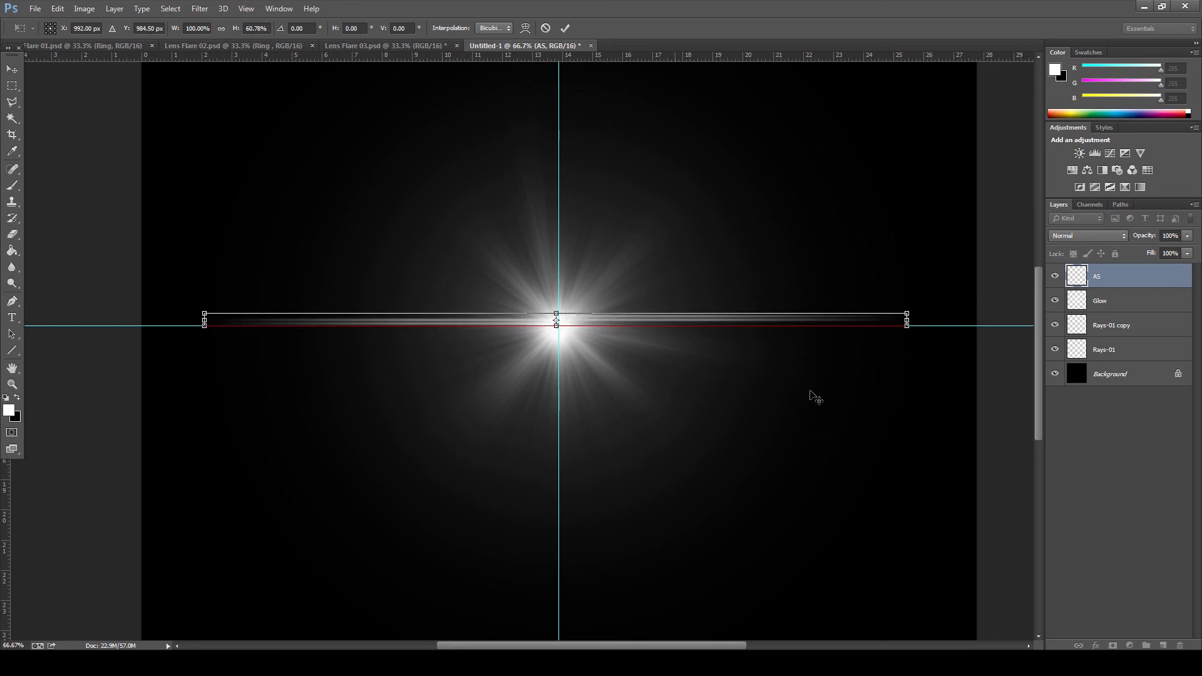
pyautogui.press('Return')
# Step: Nudge the AS streak down to centre it on the horizontal guide, and hide the guides
pyautogui.press('Down')
pyautogui.press('Down')
pyautogui.press('Down')
pyautogui.press('Down')
pyautogui.press('Down')
pyautogui.press('Down')
pyautogui.press('Down')
pyautogui.press('Down')
pyautogui.press('Down')
pyautogui.press('Down')
pyautogui.press('Down')
pyautogui.press('Down')
pyautogui.press('Down')
pyautogui.press('Down')
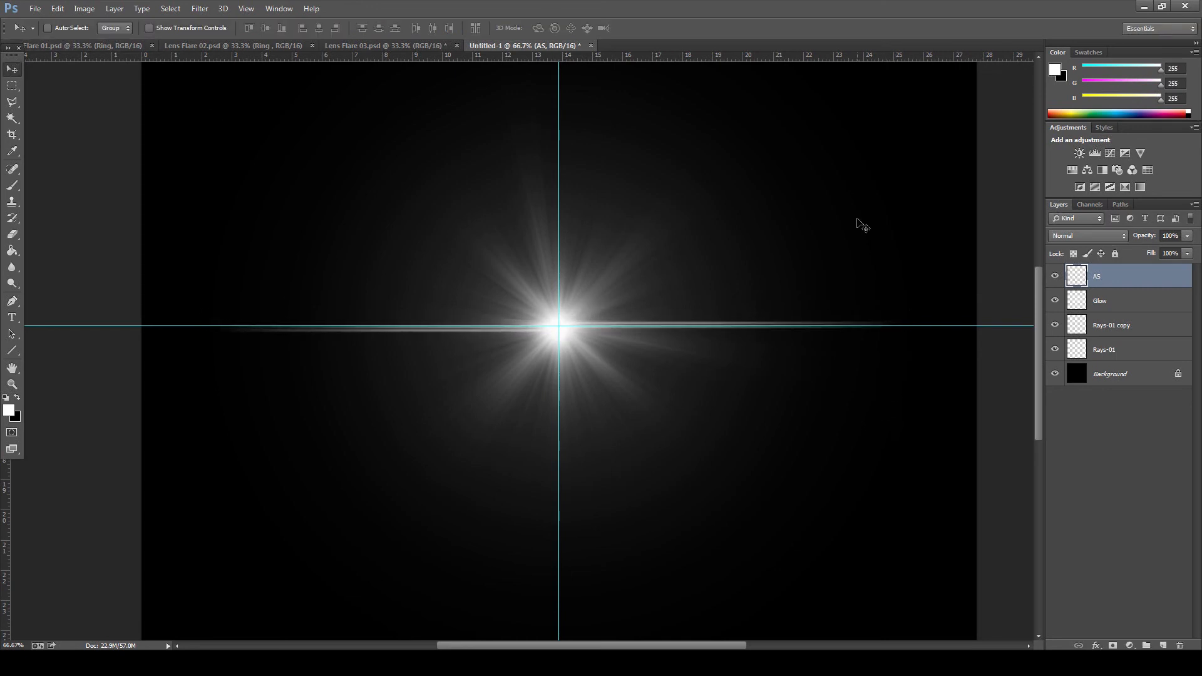
pyautogui.hotkey('ctrl', ';')
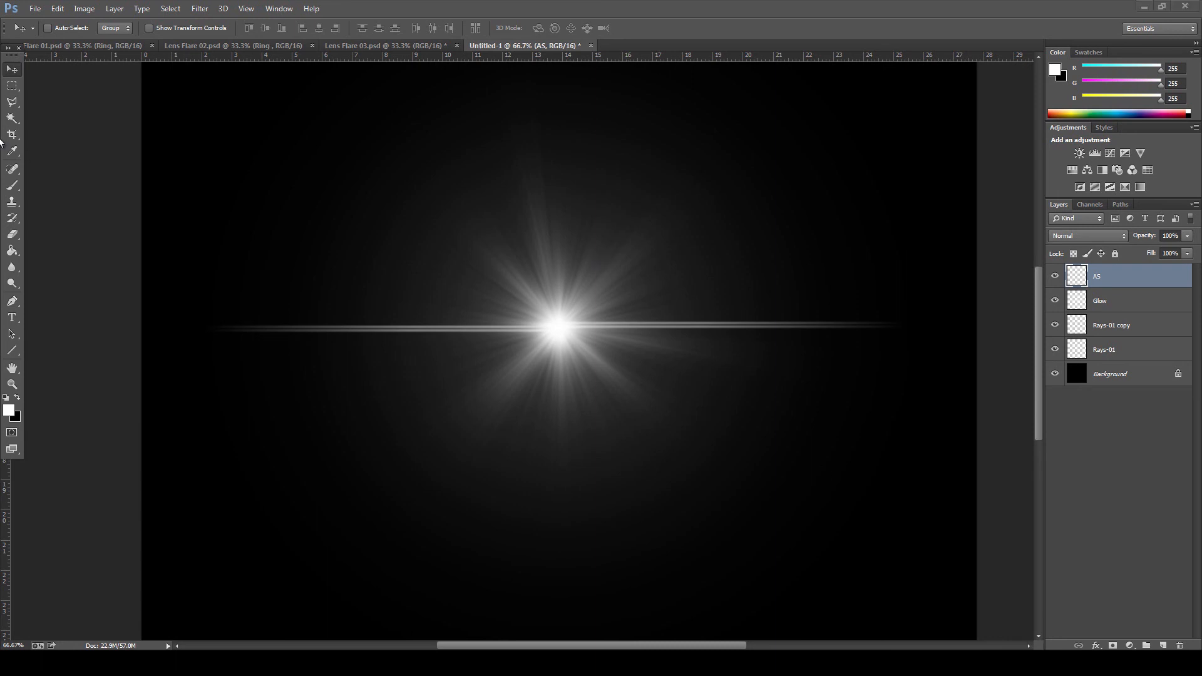
# Step: Show the guides and draw a circular selection around the bright core with the Elliptical Marquee, centred on the guide crossing
pyautogui.click(13, 86)
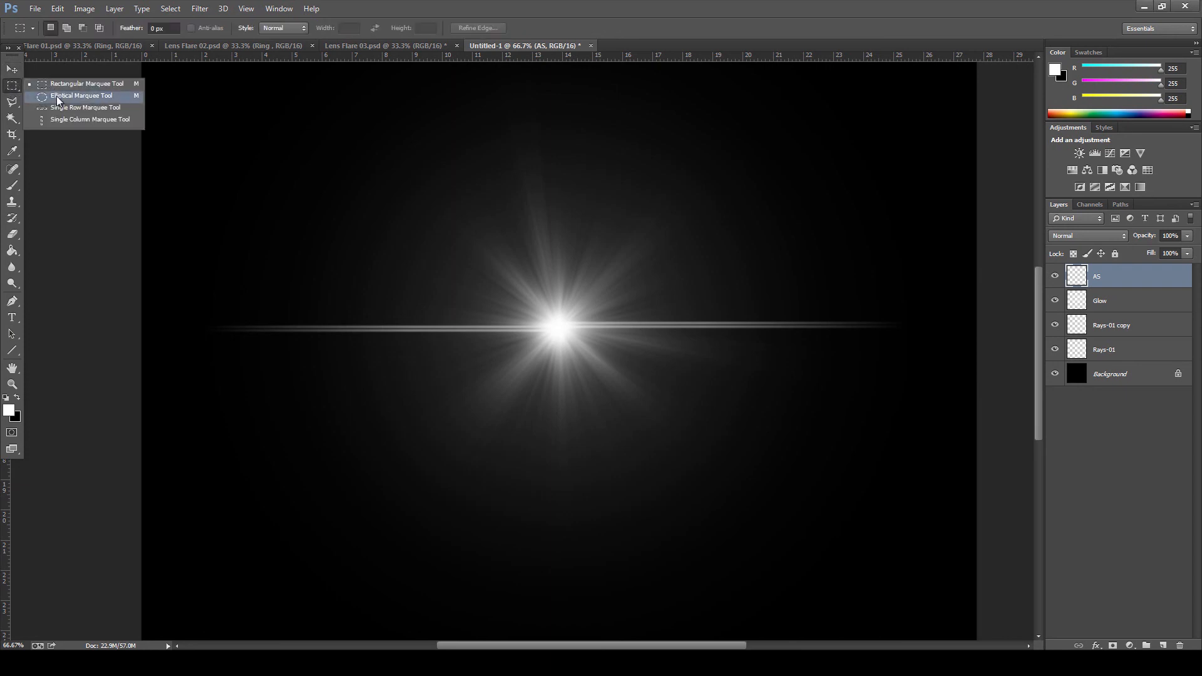
pyautogui.click(47, 96)
pyautogui.hotkey('ctrl', ';')
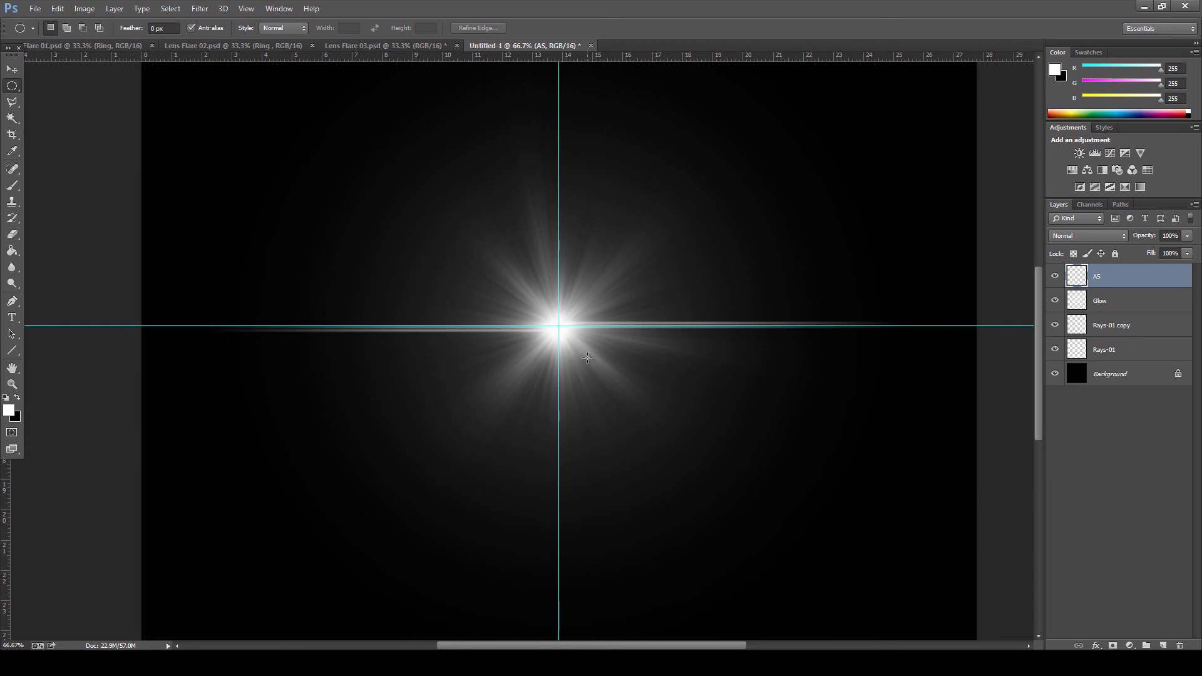
pyautogui.moveTo(516, 279); pyautogui.dragTo(717, 441)
# Step: Add a new layer above AS, name it Ring, and make it the active layer
pyautogui.click(1163, 646)
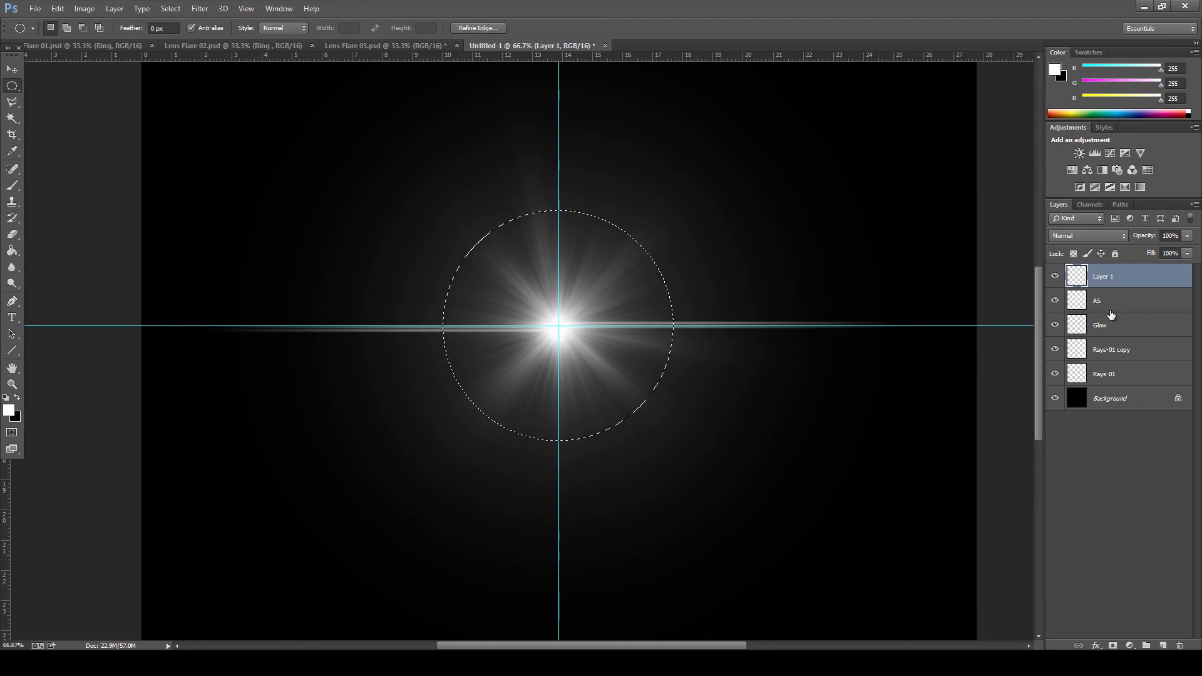
pyautogui.doubleClick(1104, 277)
pyautogui.write('Ring')
pyautogui.click(1147, 498)
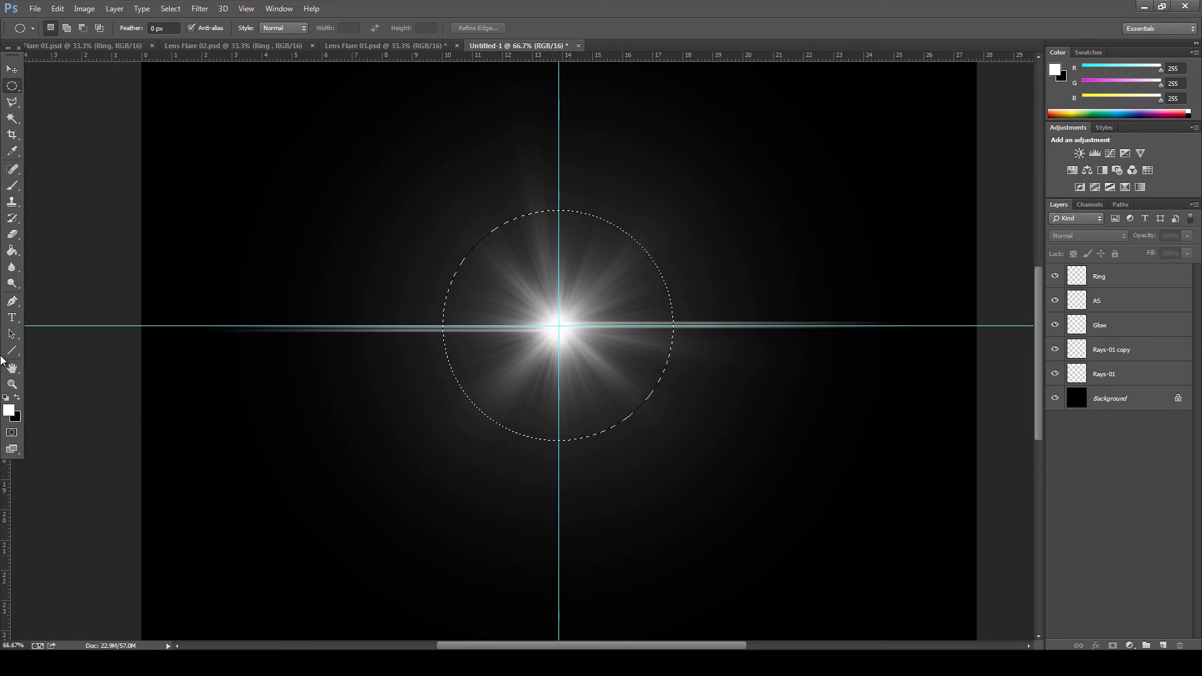
pyautogui.click(1133, 278)
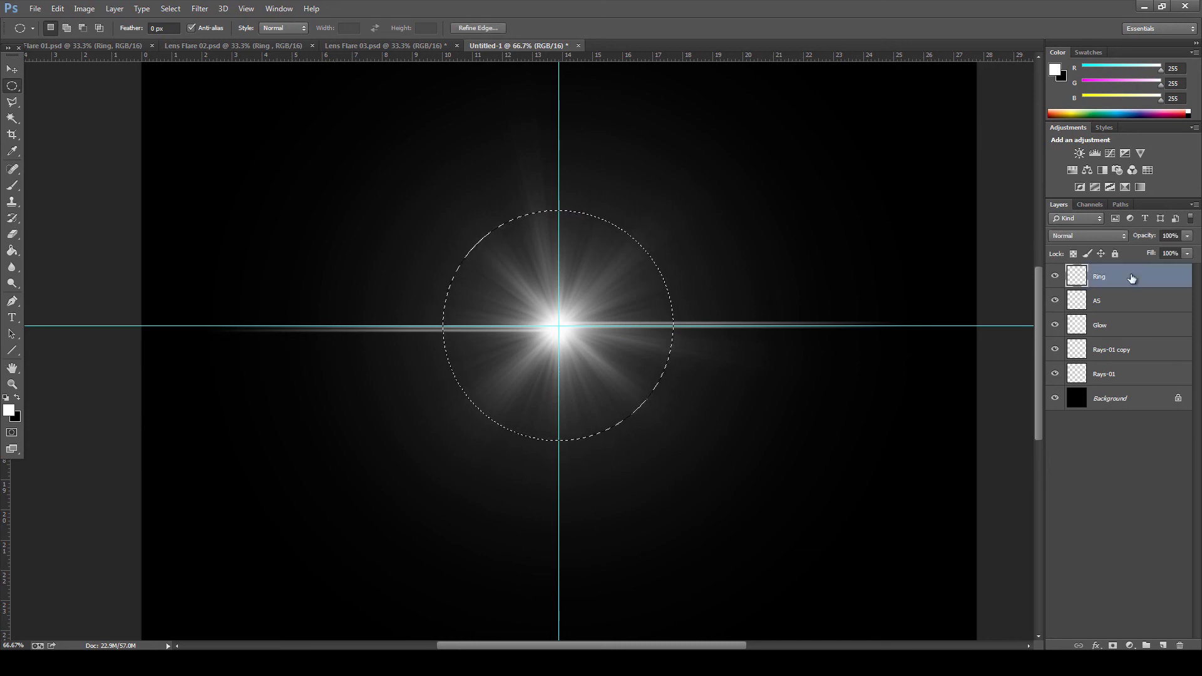
# Step: Set the foreground colour to ff0000 and stroke the circular selection with a 15 px red line on the inside
pyautogui.click(8, 410)
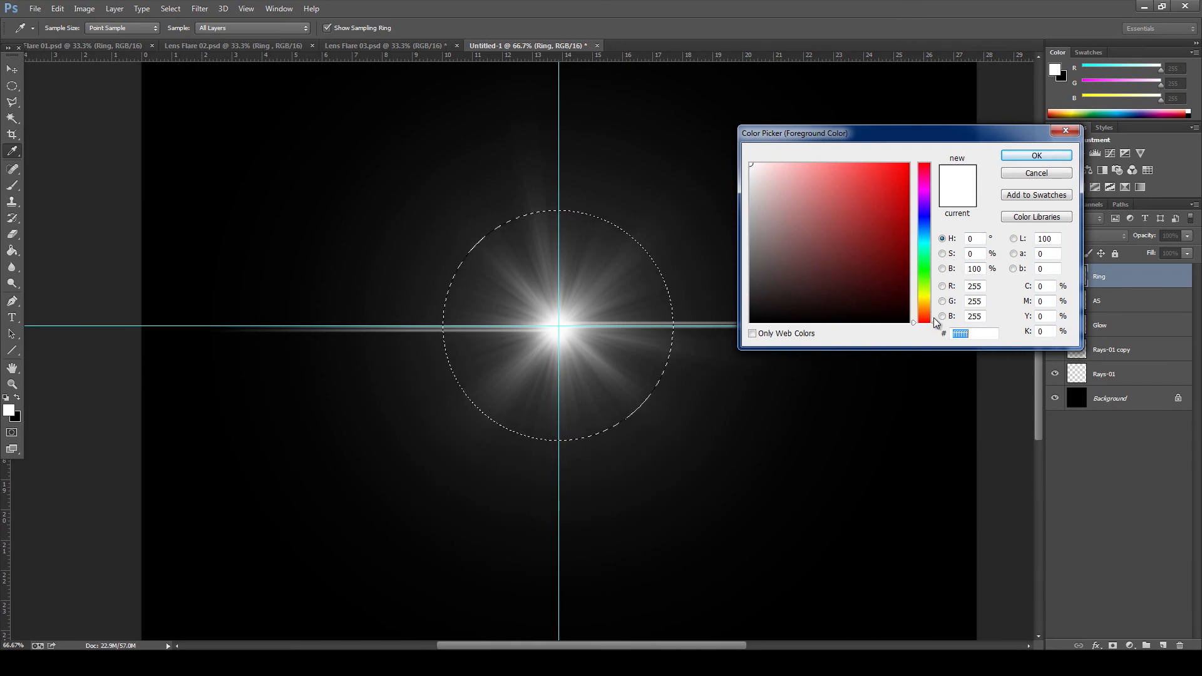
pyautogui.write('ff0000')
pyautogui.click(1036, 155)
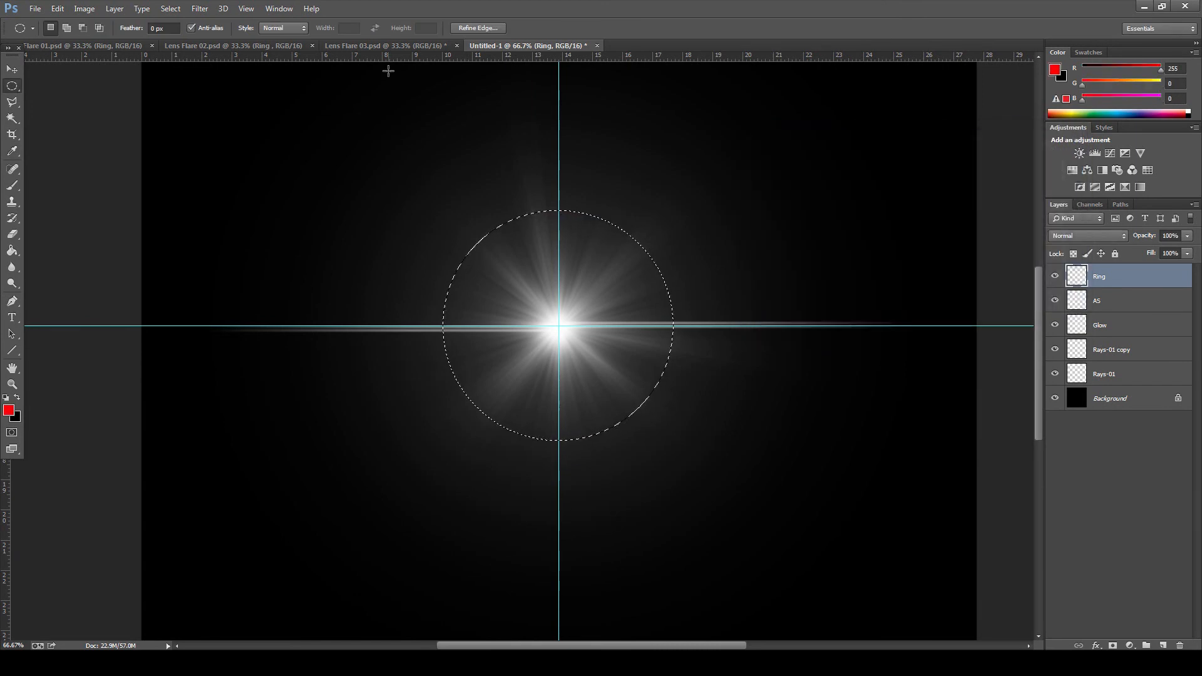
pyautogui.click(61, 11)
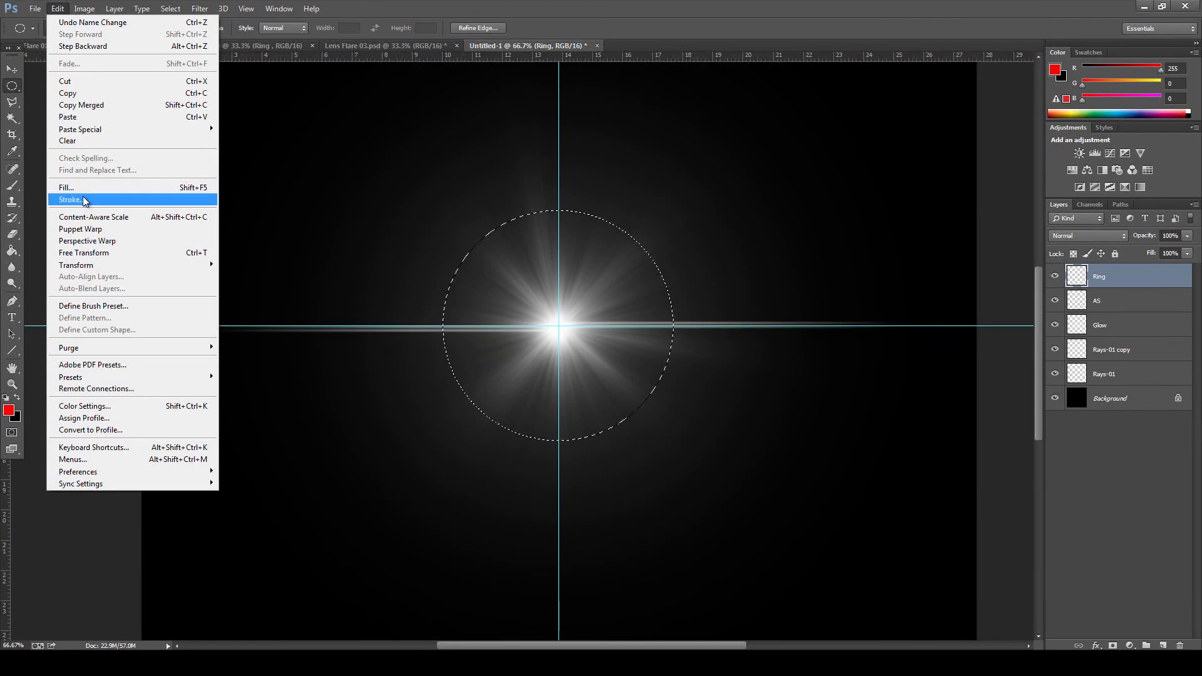
pyautogui.click(85, 197)
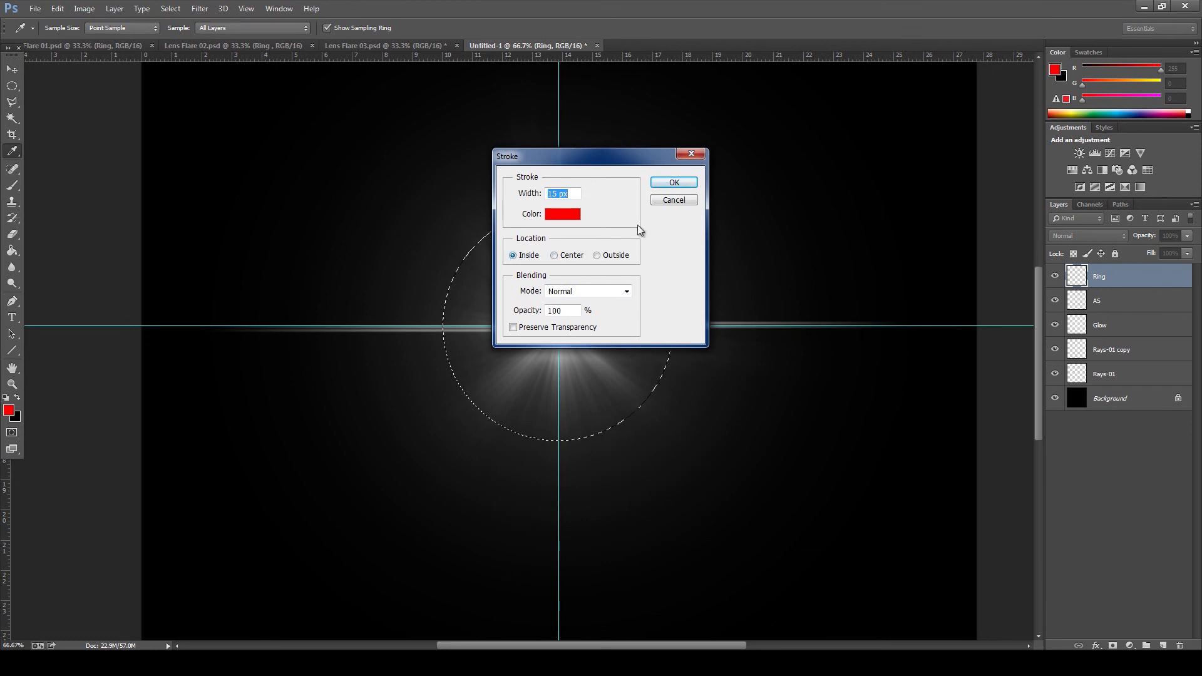
pyautogui.click(674, 182)
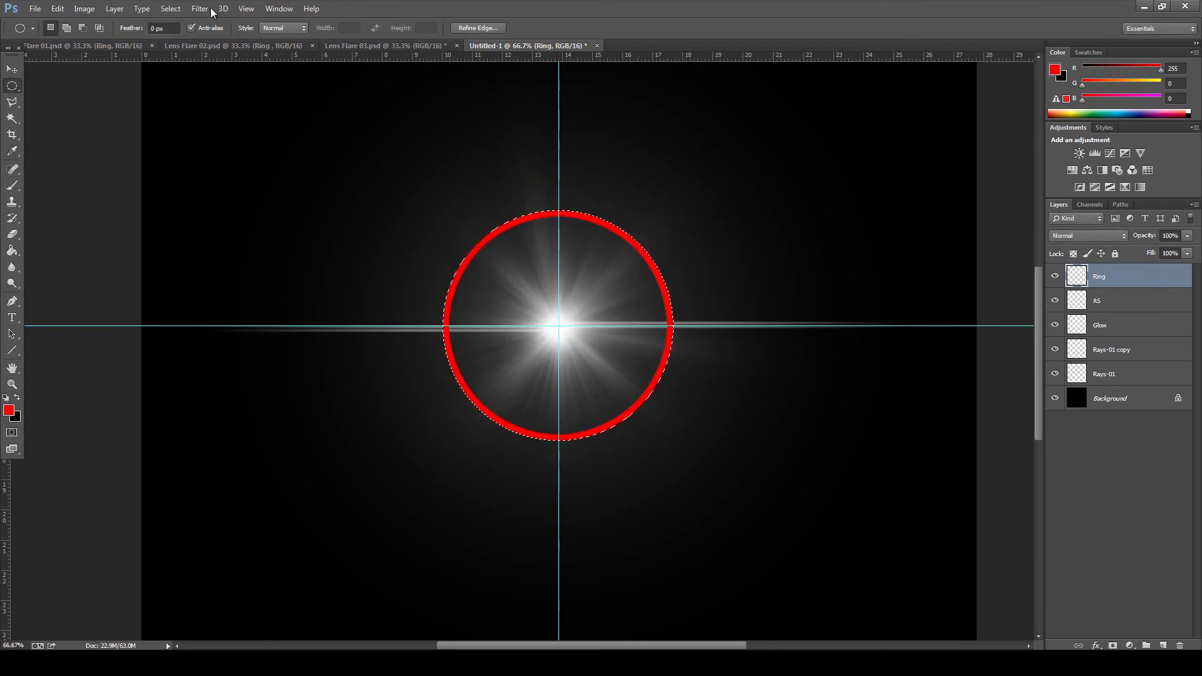
# Step: Stroke the same circular selection with a 15 px bright green line (00ff1e) on the outside
pyautogui.click(57, 9)
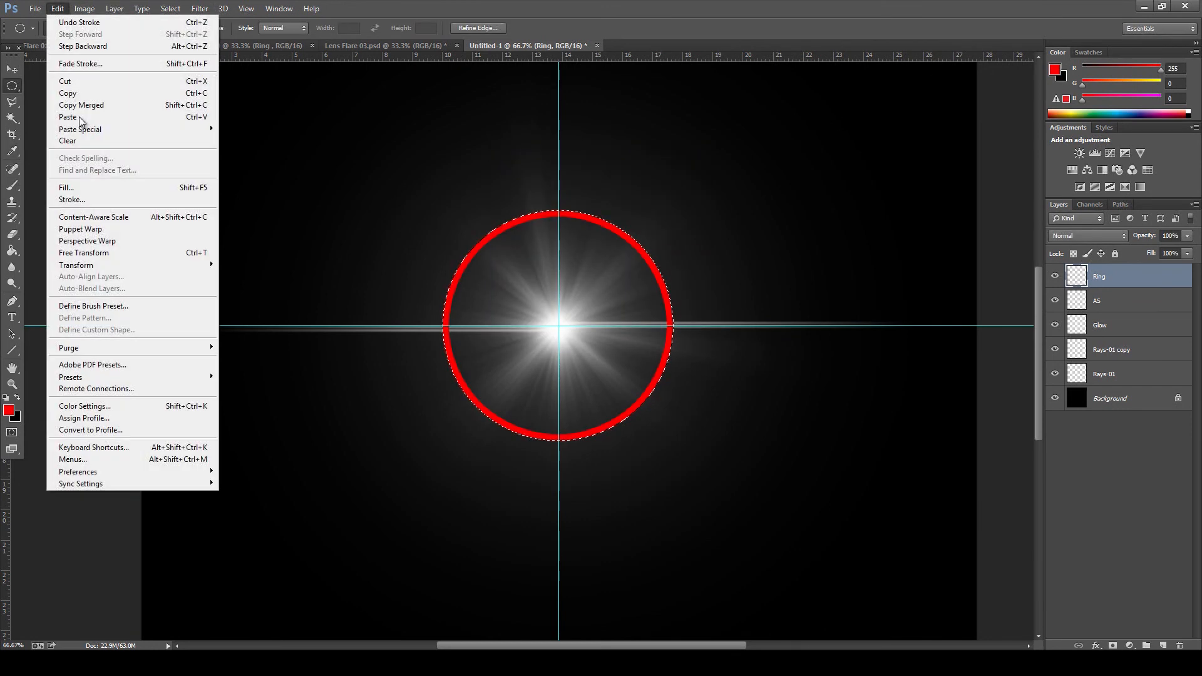
pyautogui.click(89, 198)
pyautogui.click(596, 255)
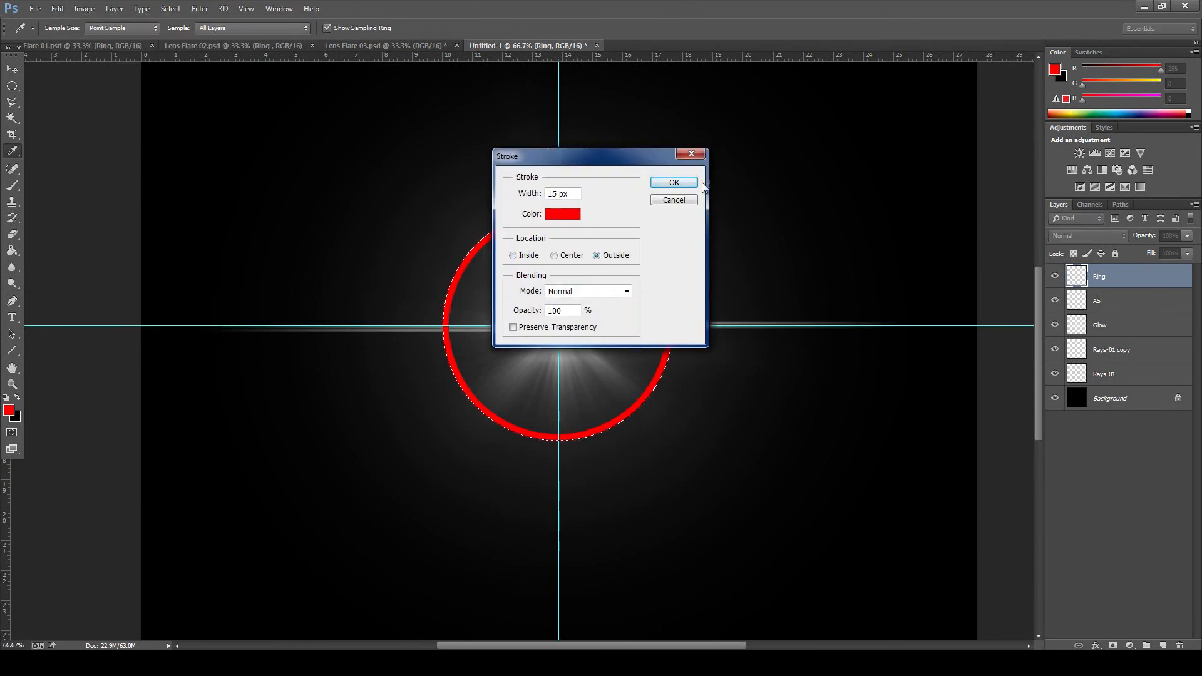
pyautogui.click(563, 215)
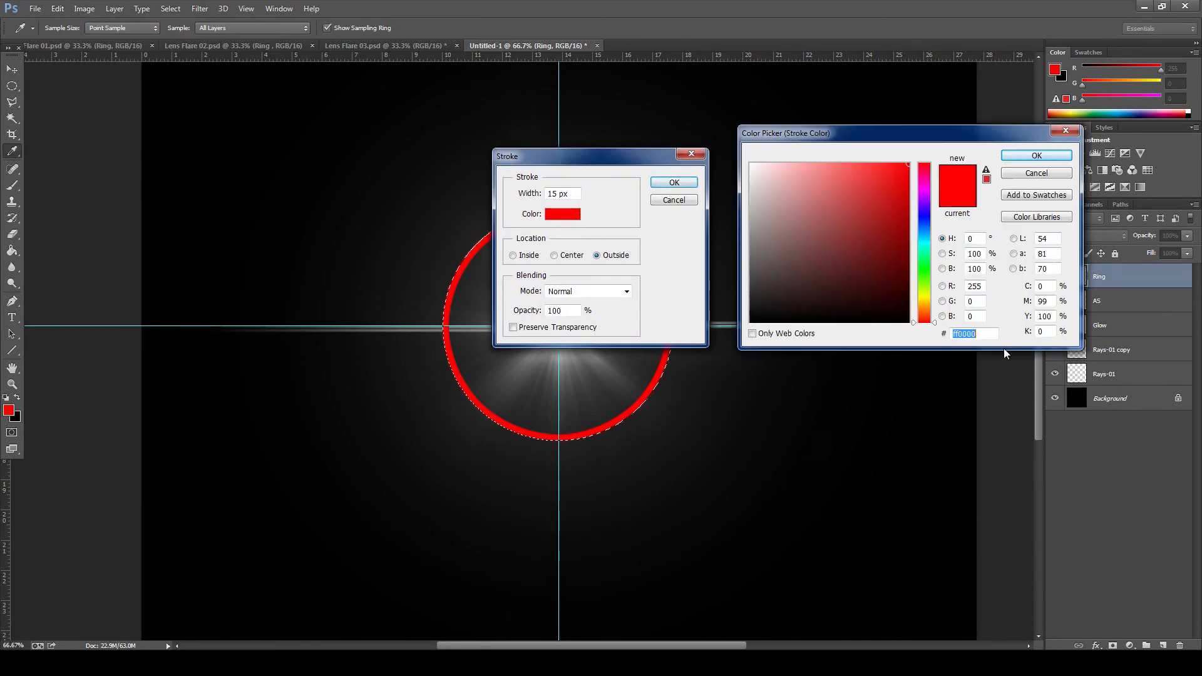
pyautogui.click(926, 266)
pyautogui.moveTo(870, 236); pyautogui.dragTo(917, 165)
pyautogui.click(1017, 155)
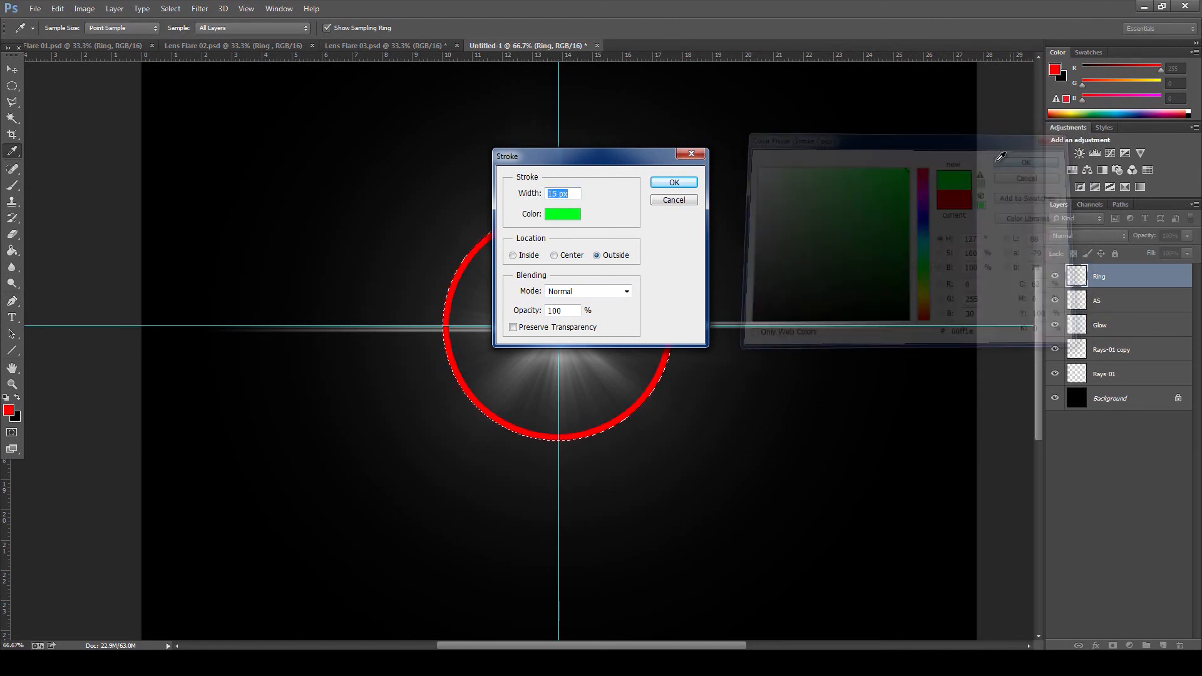
pyautogui.click(674, 182)
# Step: Replace the selection with a slightly larger circular one just outside the green ring, centred on the guide crossing
pyautogui.hotkey('ctrl', 'd')
pyautogui.moveTo(450, 202); pyautogui.dragTo(680, 488)
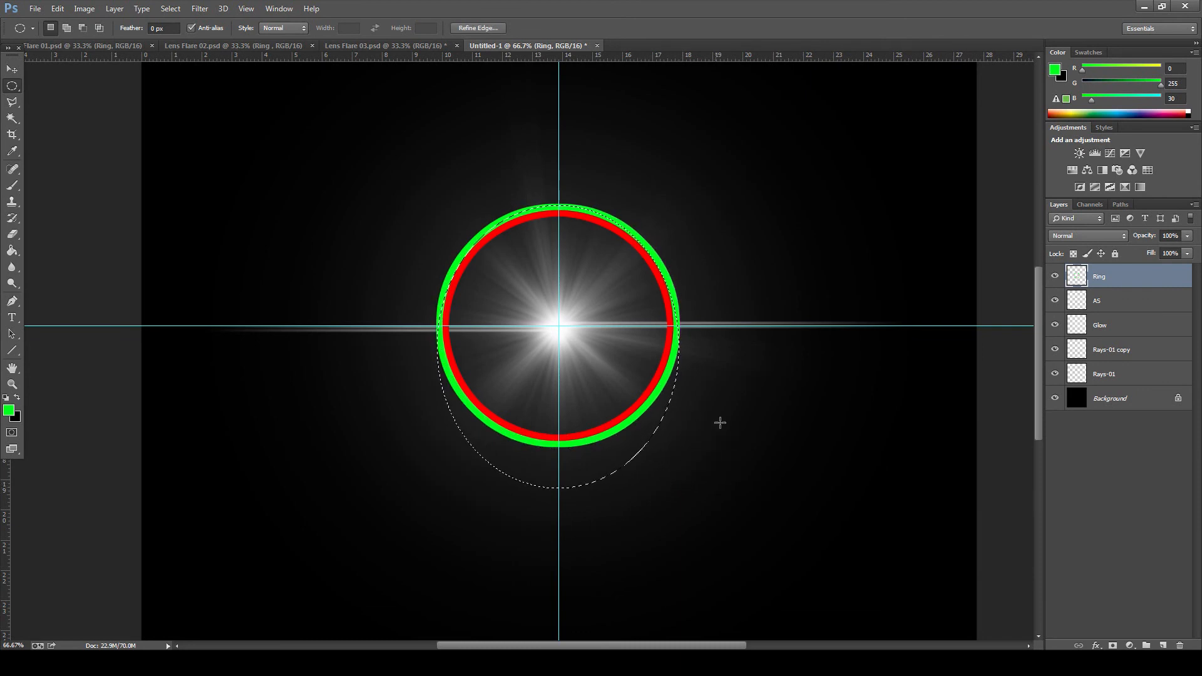
pyautogui.hotkey('ctrl', 'd')
pyautogui.moveTo(469, 237); pyautogui.dragTo(709, 448)
pyautogui.hotkey('ctrl', 'd')
pyautogui.moveTo(651, 421); pyautogui.dragTo(689, 512)
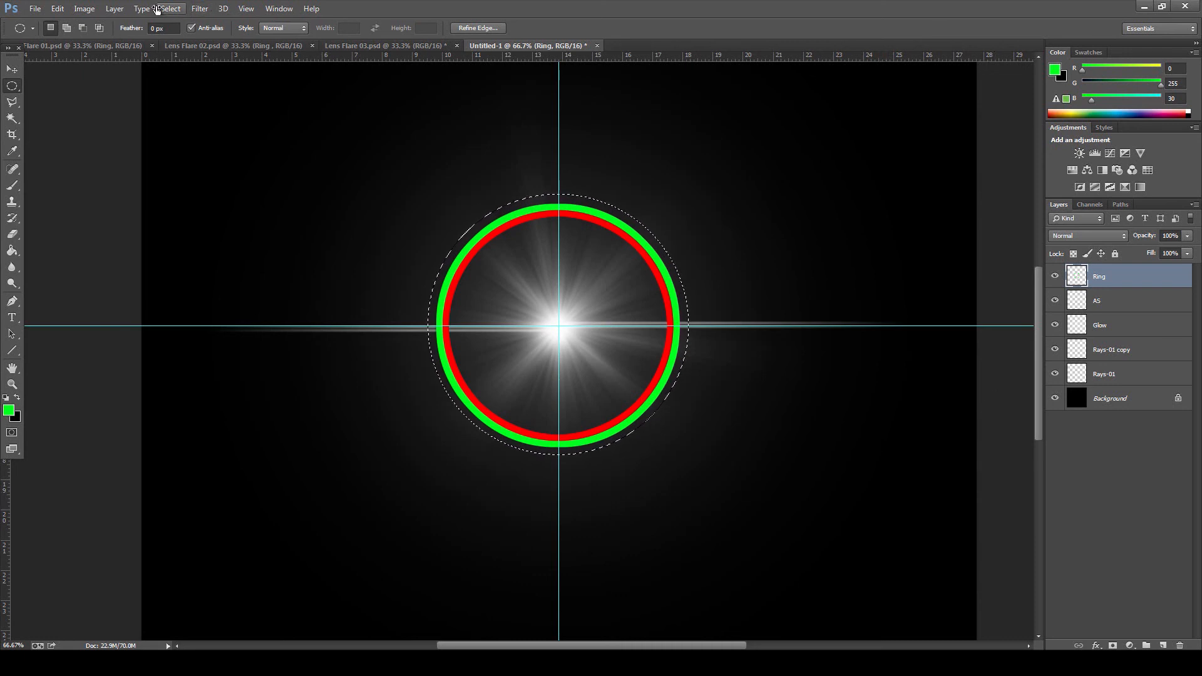
# Step: Stroke the larger circle with a 15 px blue line (003cff) on the inside, and remove the selection
pyautogui.click(57, 9)
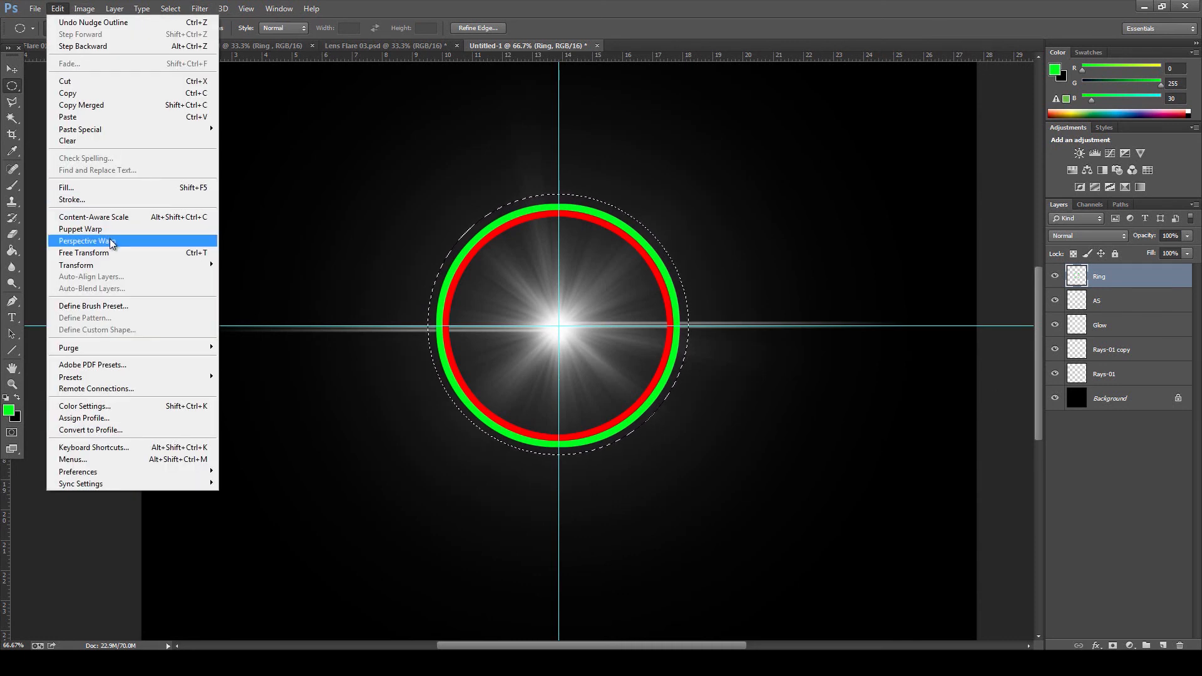
pyautogui.click(74, 199)
pyautogui.click(566, 215)
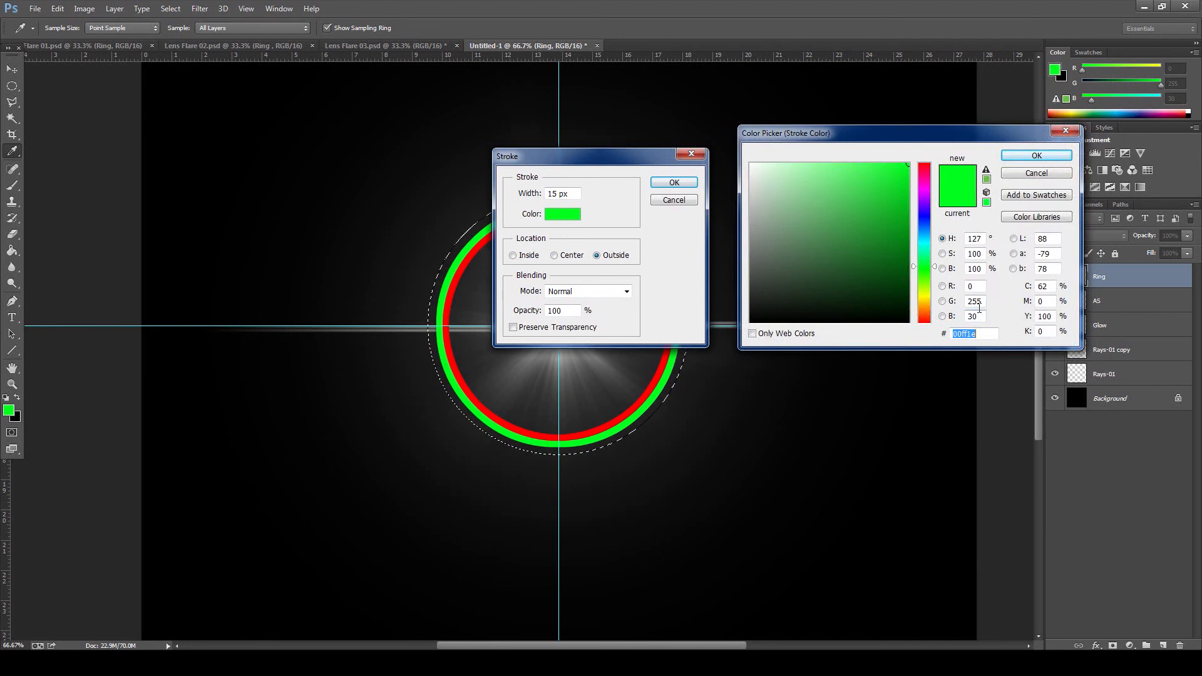
pyautogui.click(926, 225)
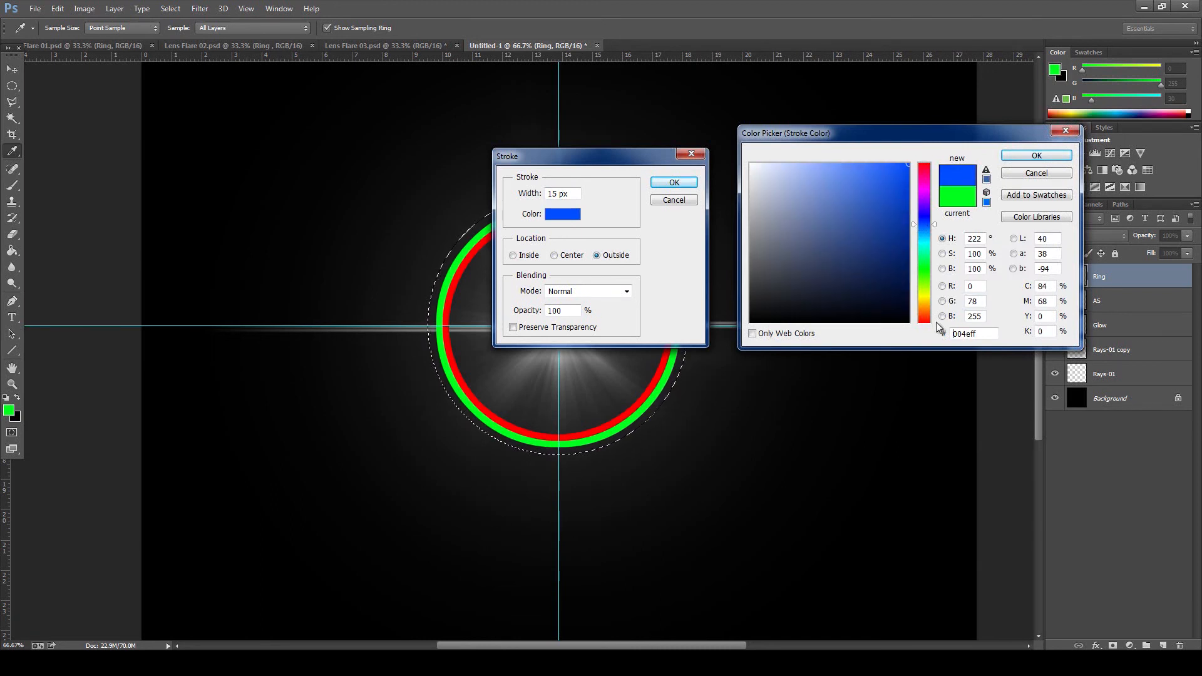
pyautogui.click(934, 223)
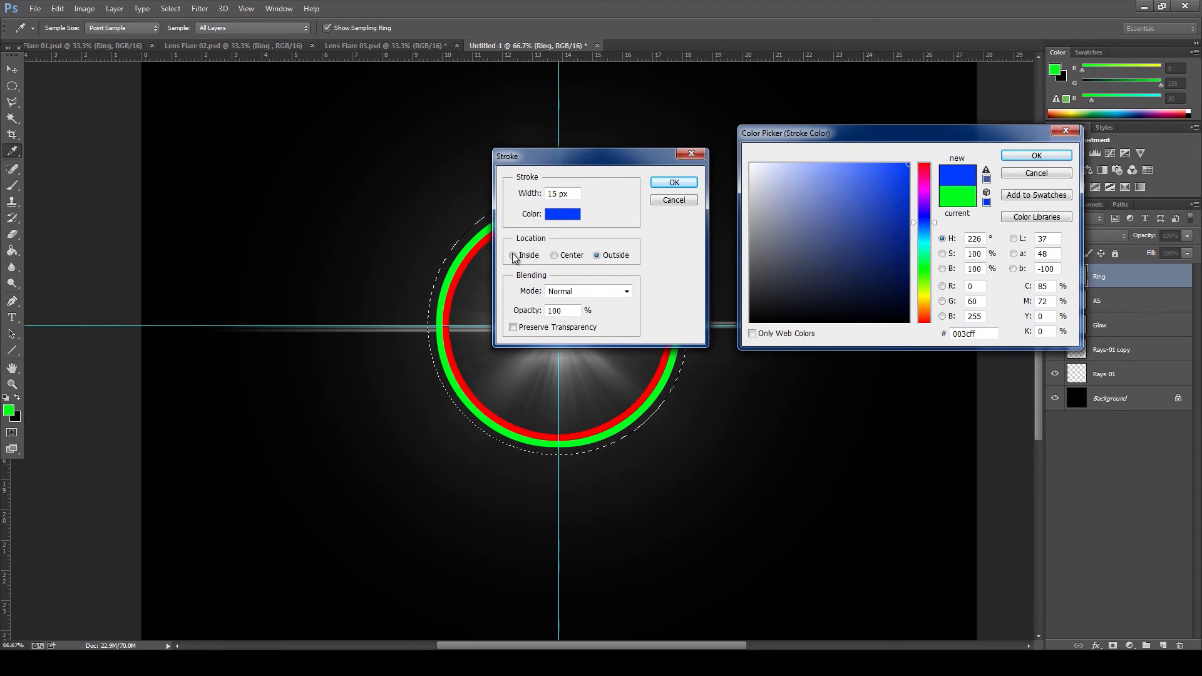
pyautogui.click(1037, 155)
pyautogui.click(514, 255)
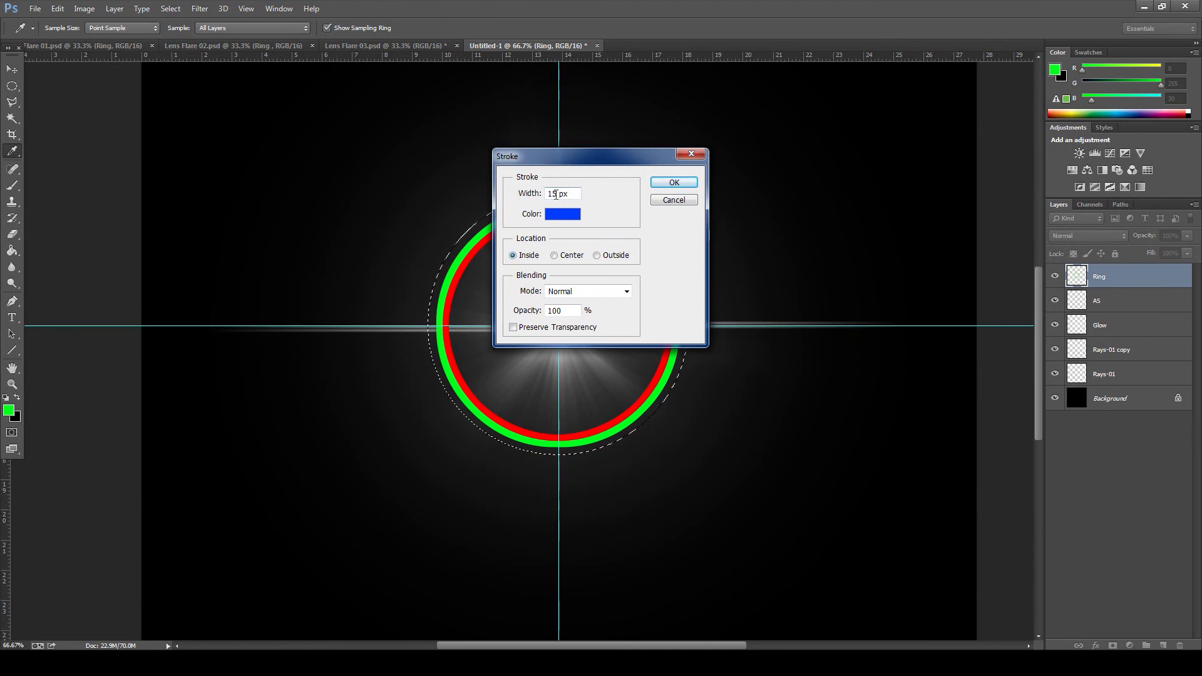
pyautogui.click(674, 182)
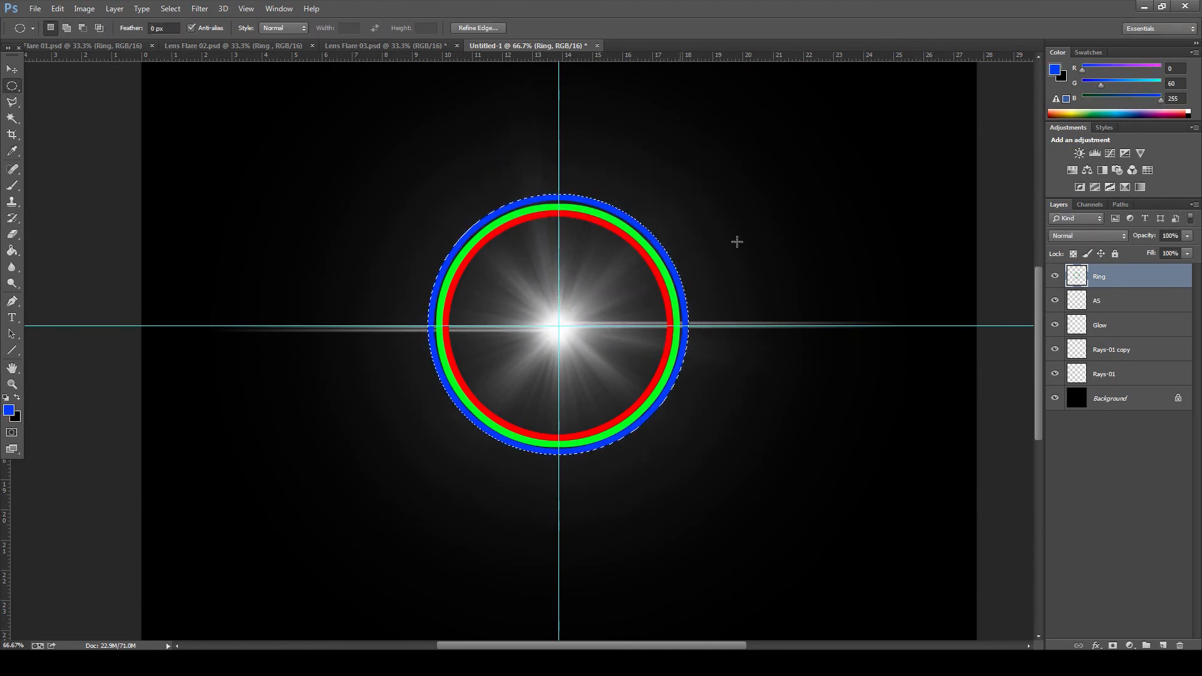
pyautogui.hotkey('ctrl', 'd')
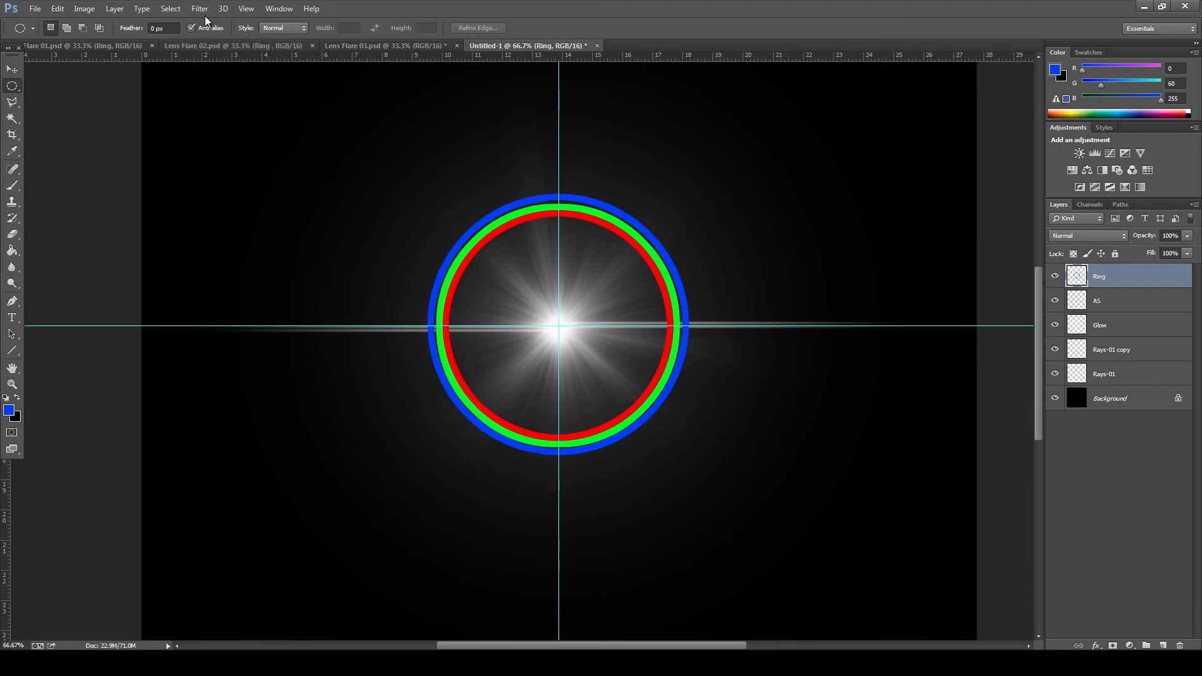
# Step: Shift the coloured circles on the Ring layer slightly downward over the guide crossing with the Move tool
pyautogui.hotkey('ctrl', 'a')
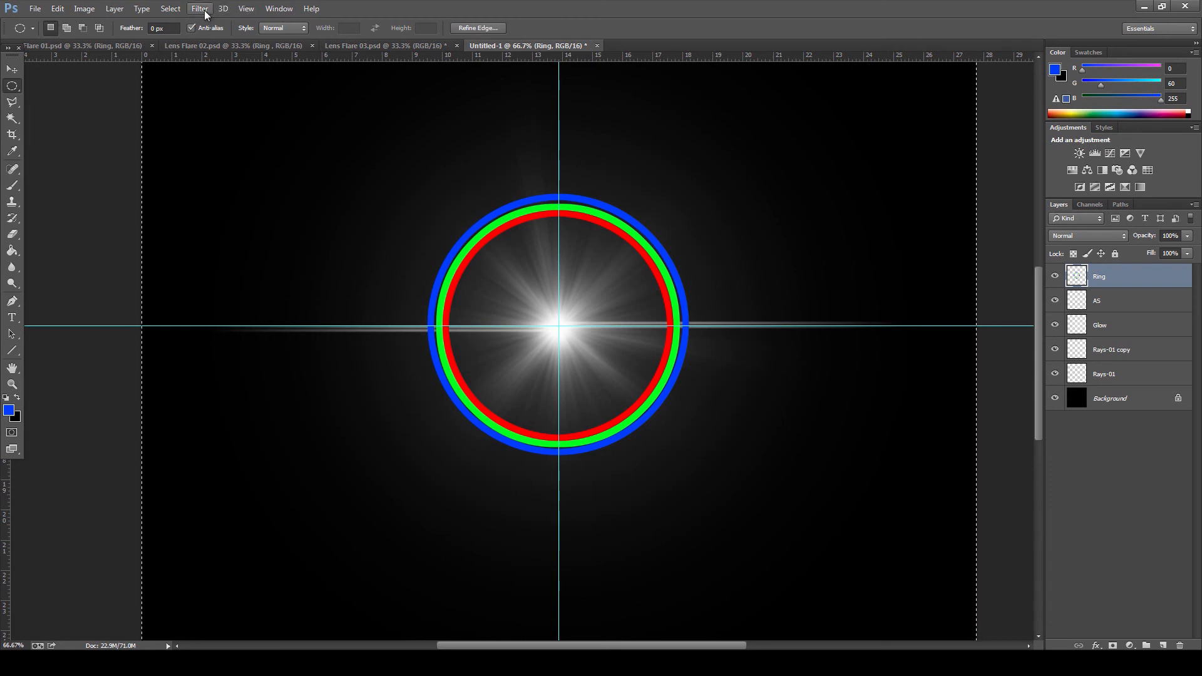
pyautogui.click(202, 10)
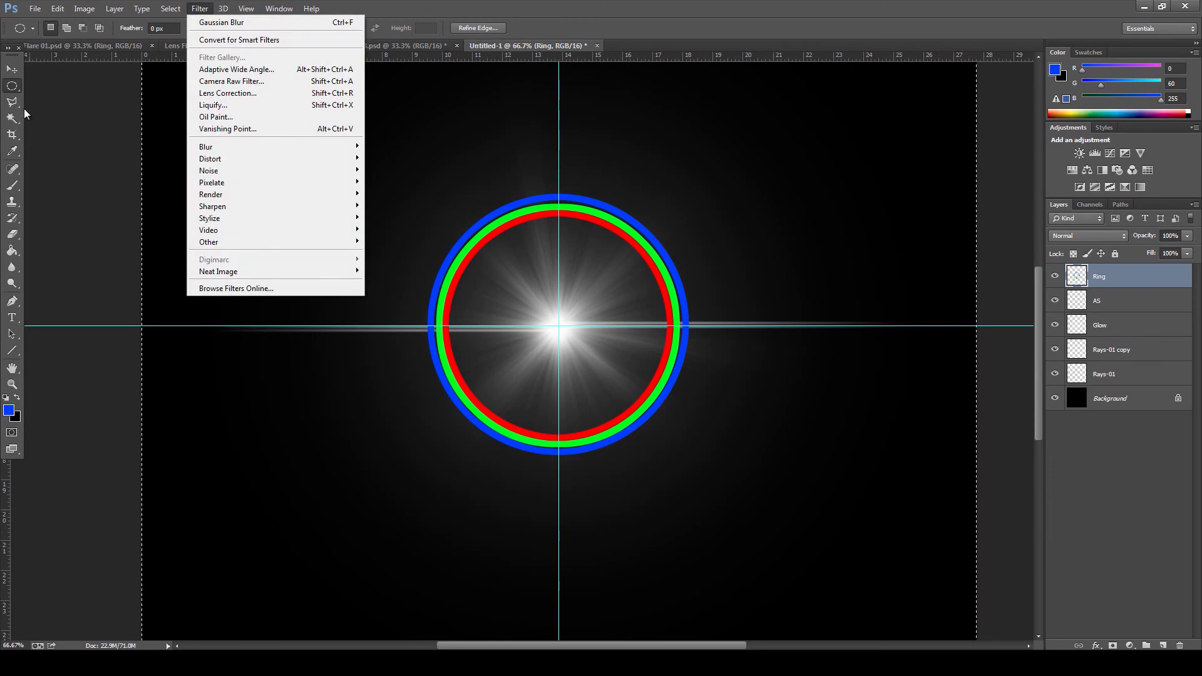
pyautogui.click(9, 75)
pyautogui.hotkey('ctrl', 'd')
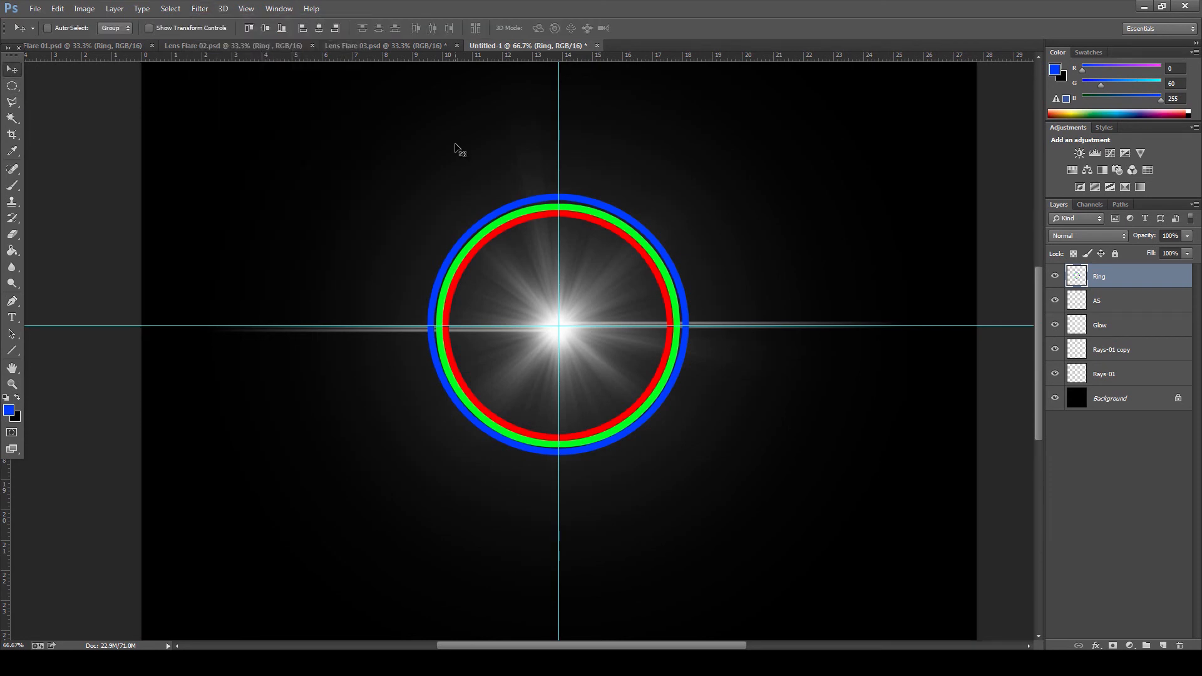
pyautogui.moveTo(647, 267); pyautogui.dragTo(678, 246)
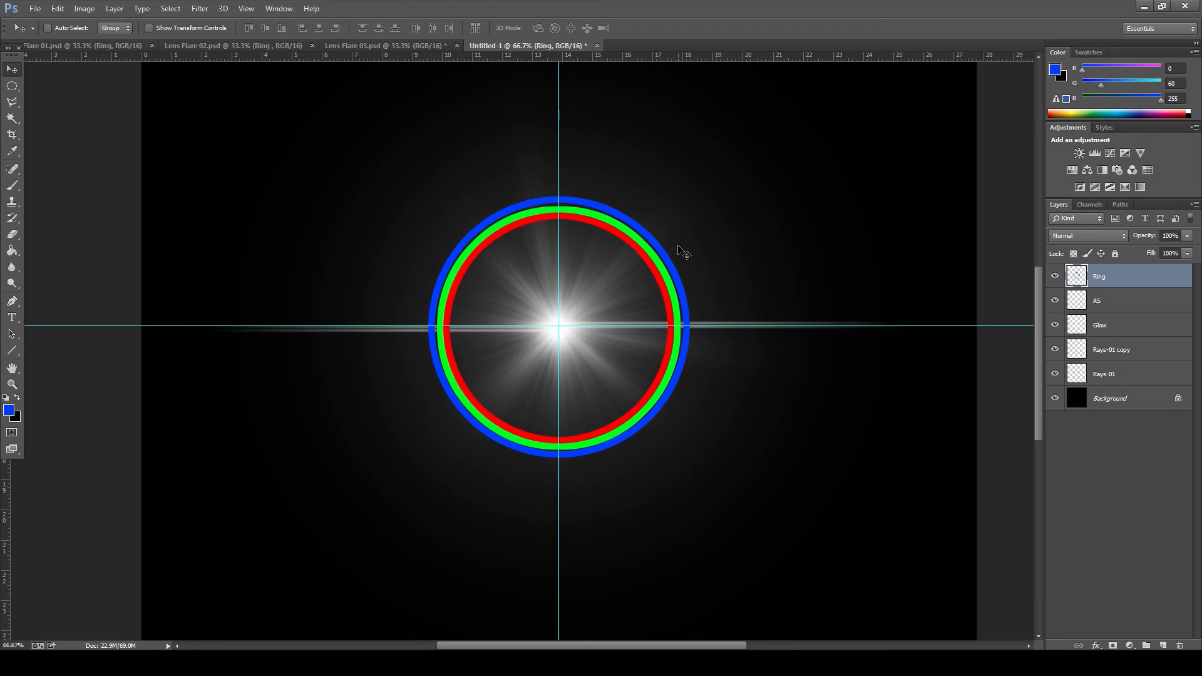
# Step: Select the whole canvas and apply a low-amount Radial Blur with Zoom method and Good quality to the Ring layer twice
pyautogui.hotkey('ctrl', 'a')
pyautogui.click(200, 8)
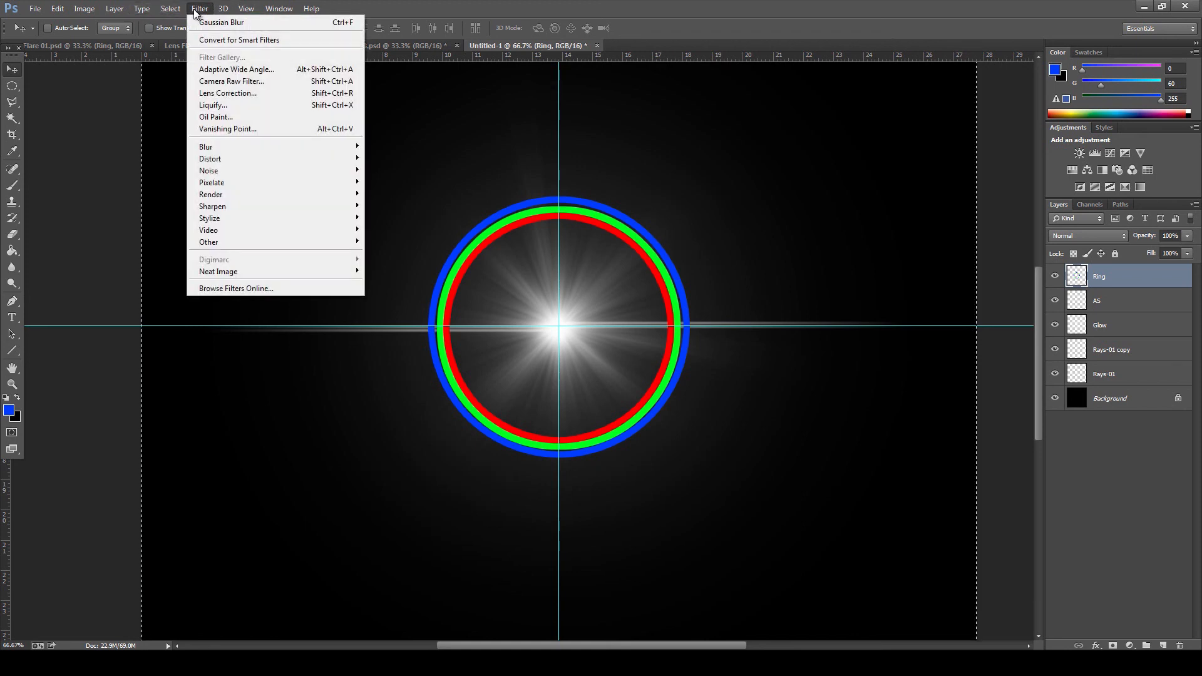
pyautogui.moveTo(309, 145)
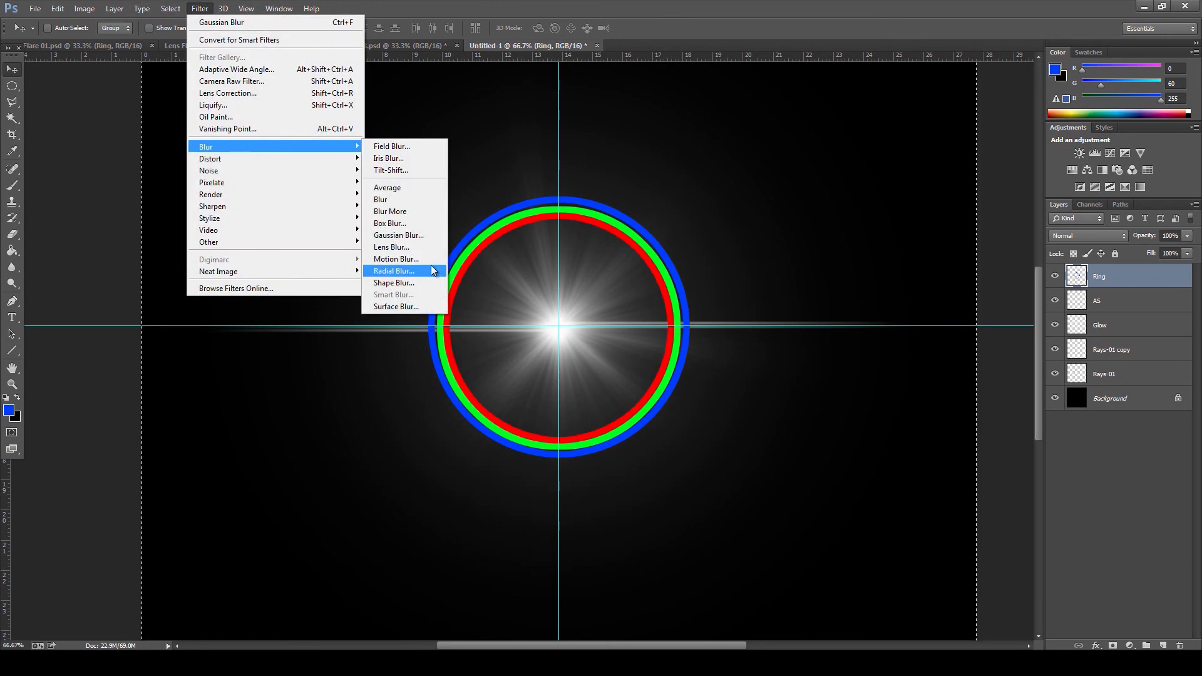
pyautogui.click(401, 272)
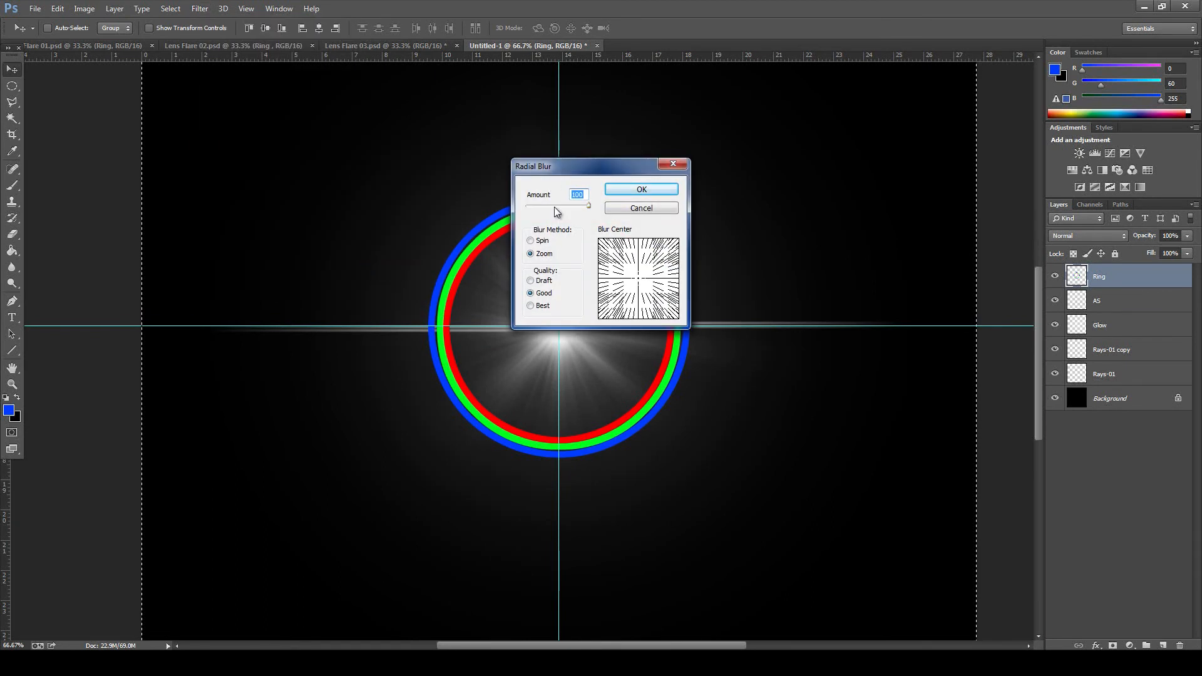
pyautogui.moveTo(551, 206); pyautogui.dragTo(539, 206)
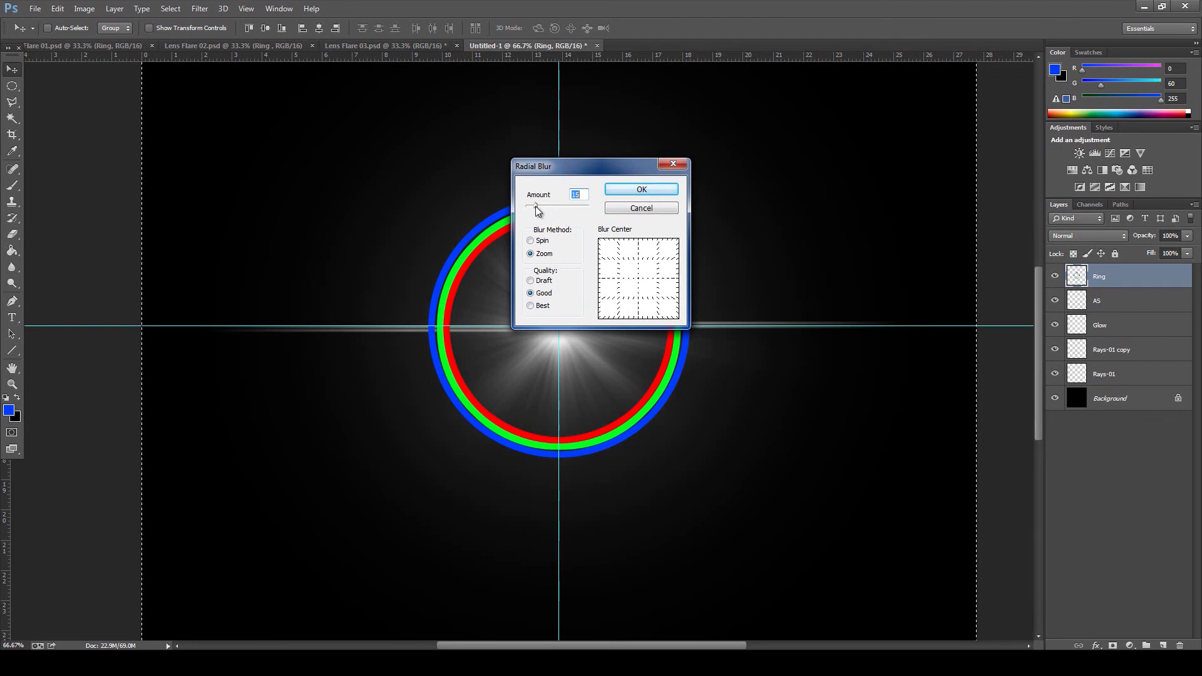
pyautogui.click(656, 191)
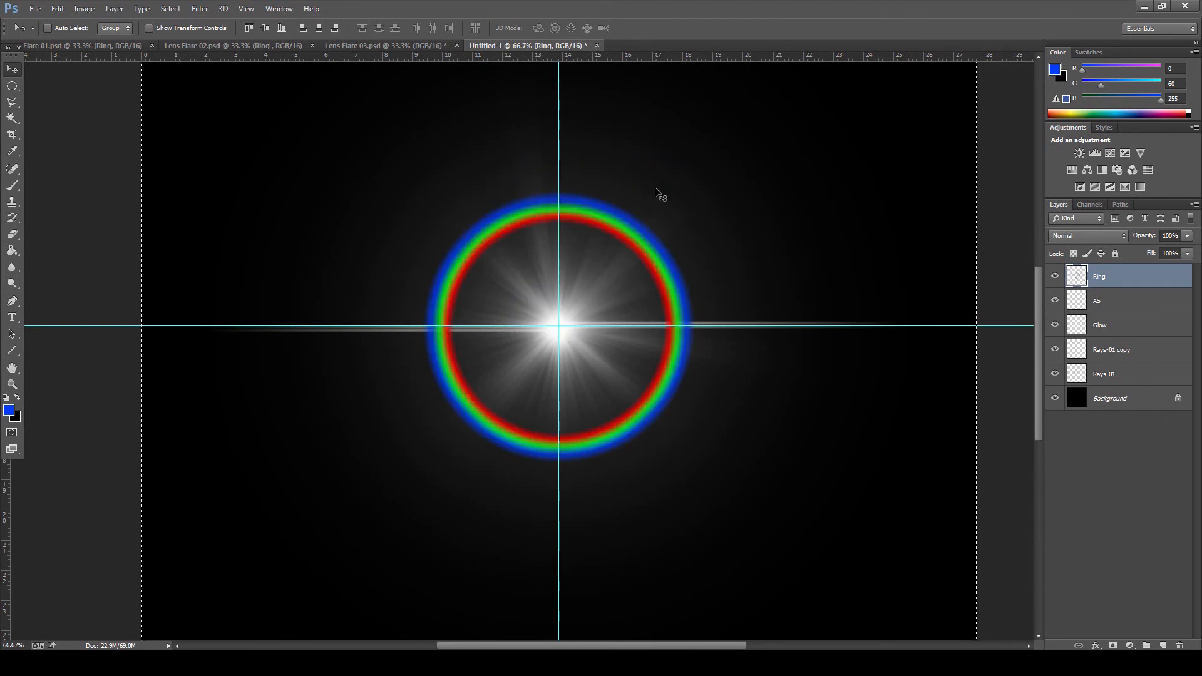
pyautogui.click(201, 9)
pyautogui.click(211, 24)
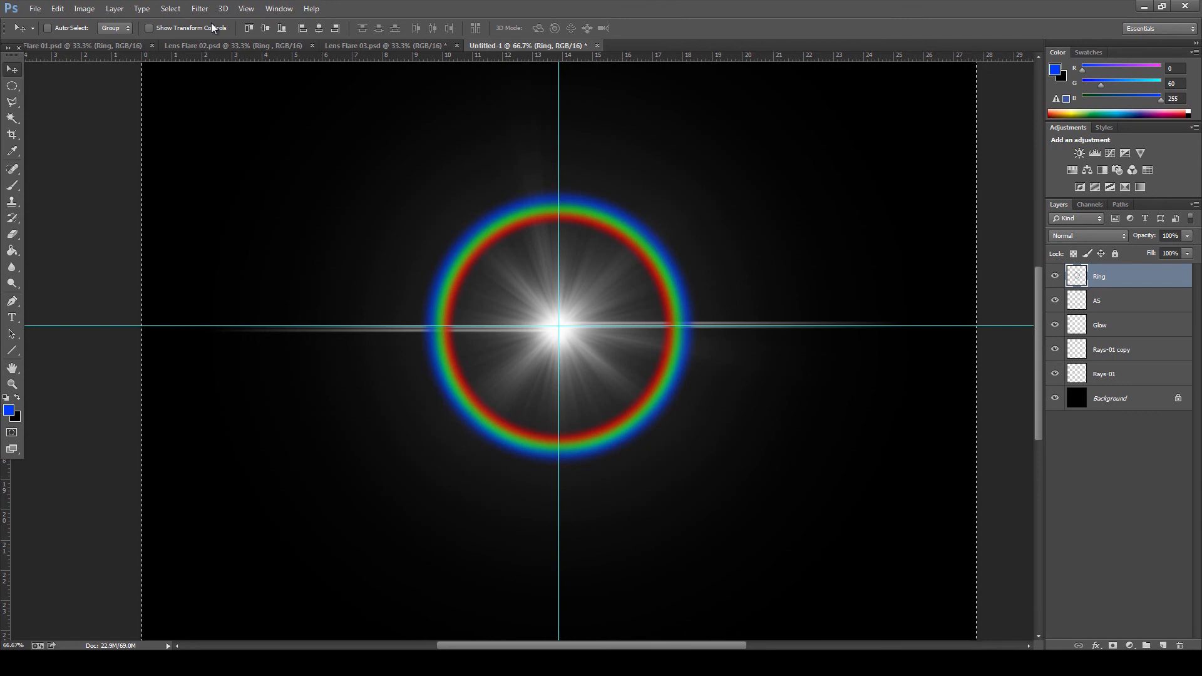
# Step: Duplicate the Rays-01 layer, place the copy between Ring and AS, and hide AS, Glow, Rays-01 copy and Rays-01
pyautogui.click(1055, 374)
pyautogui.click(1055, 374)
pyautogui.click(1055, 375)
pyautogui.click(1055, 374)
pyautogui.click(1126, 380)
pyautogui.moveTo(1126, 380); pyautogui.dragTo(1164, 646)
pyautogui.moveTo(1115, 383); pyautogui.dragTo(1111, 293)
pyautogui.moveTo(1055, 325); pyautogui.dragTo(1057, 397)
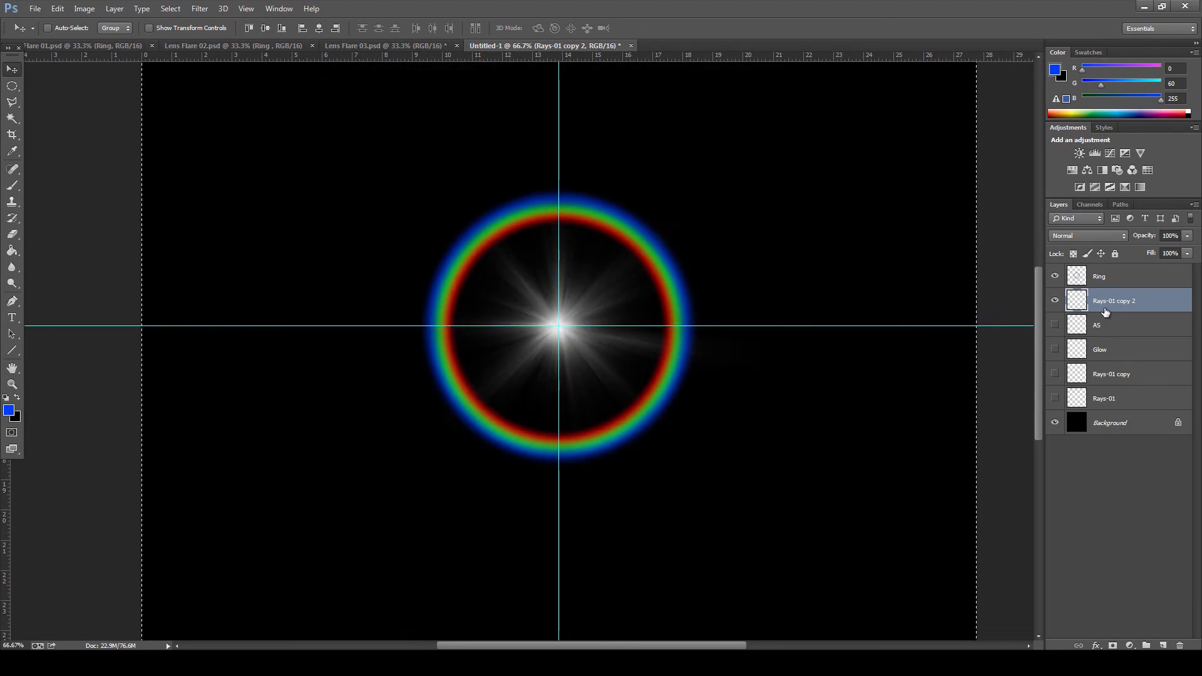
# Step: Remove the selection, scale the Rays-01 copy 2 layer proportionally to about 217%, and nudge it down to centre it on the guide crossing
pyautogui.hotkey('ctrl', '-')
pyautogui.hotkey('ctrl', '-')
pyautogui.hotkey('ctrl', '-')
pyautogui.hotkey('ctrl', '-')
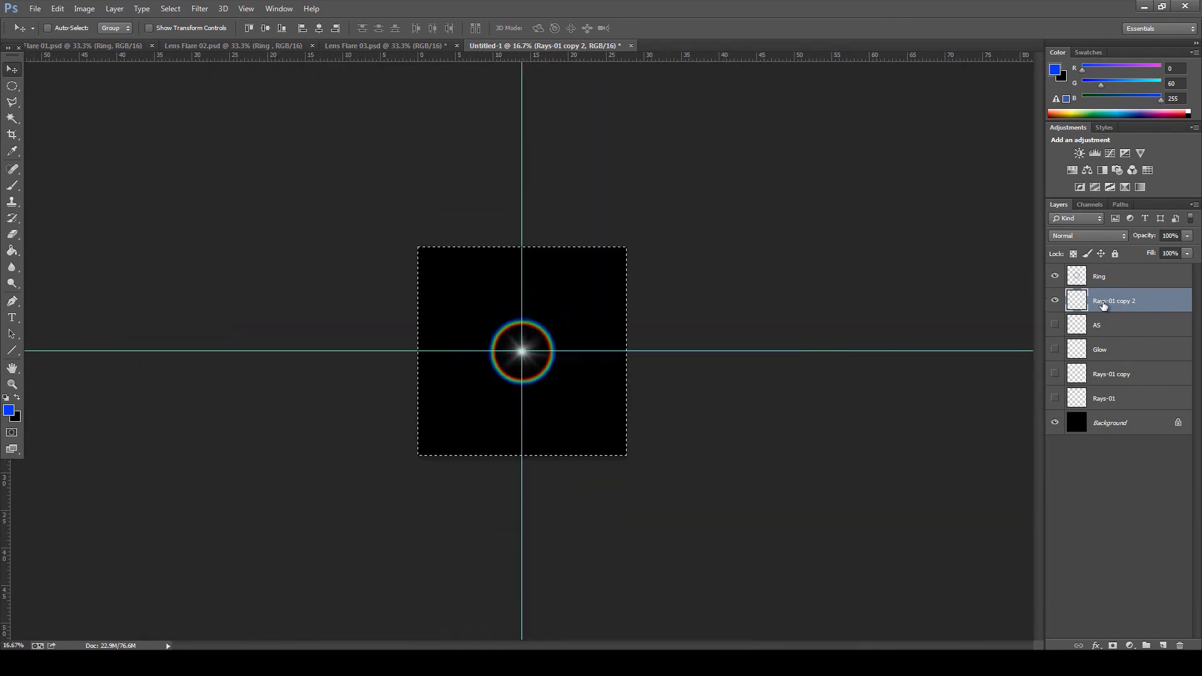
pyautogui.hotkey('ctrl', 'd')
pyautogui.hotkey('ctrl', 't')
pyautogui.moveTo(624, 420); pyautogui.dragTo(644, 367)
pyautogui.press('Down')
pyautogui.press('Down')
pyautogui.press('Down')
pyautogui.press('Return')
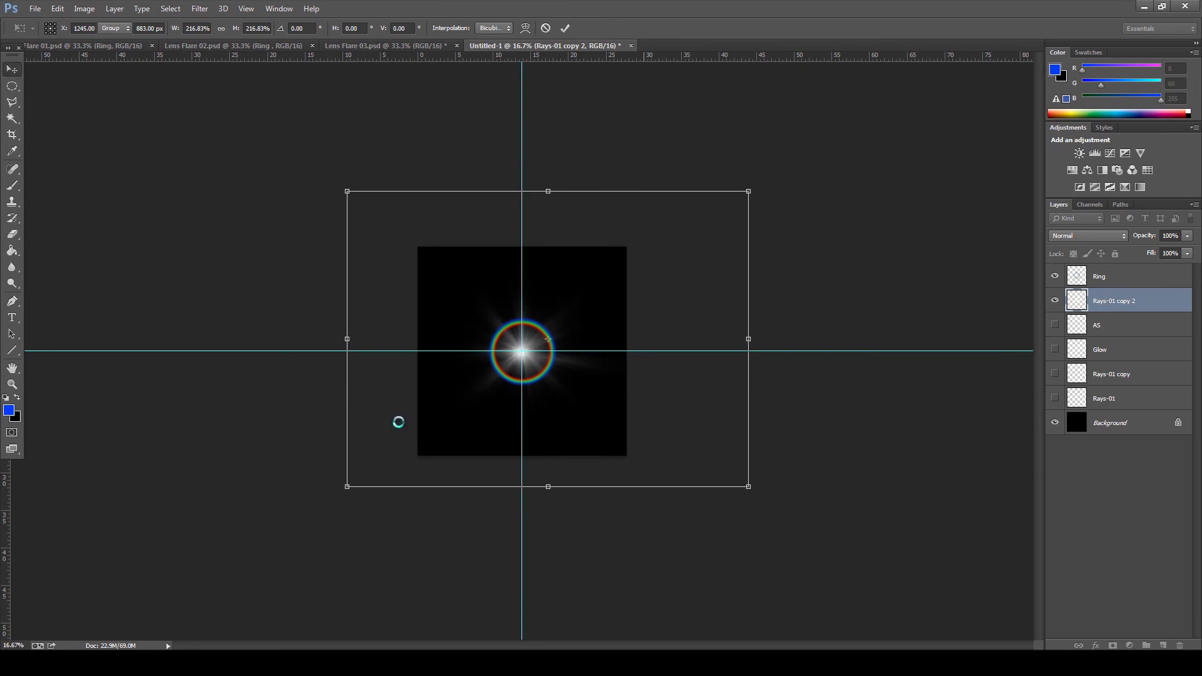
# Step: Load the Rays-01 copy 2 layer's transparency as a selection, delete everything outside it from the Ring layer, and deselect
pyautogui.press('z')
pyautogui.click(491, 363)
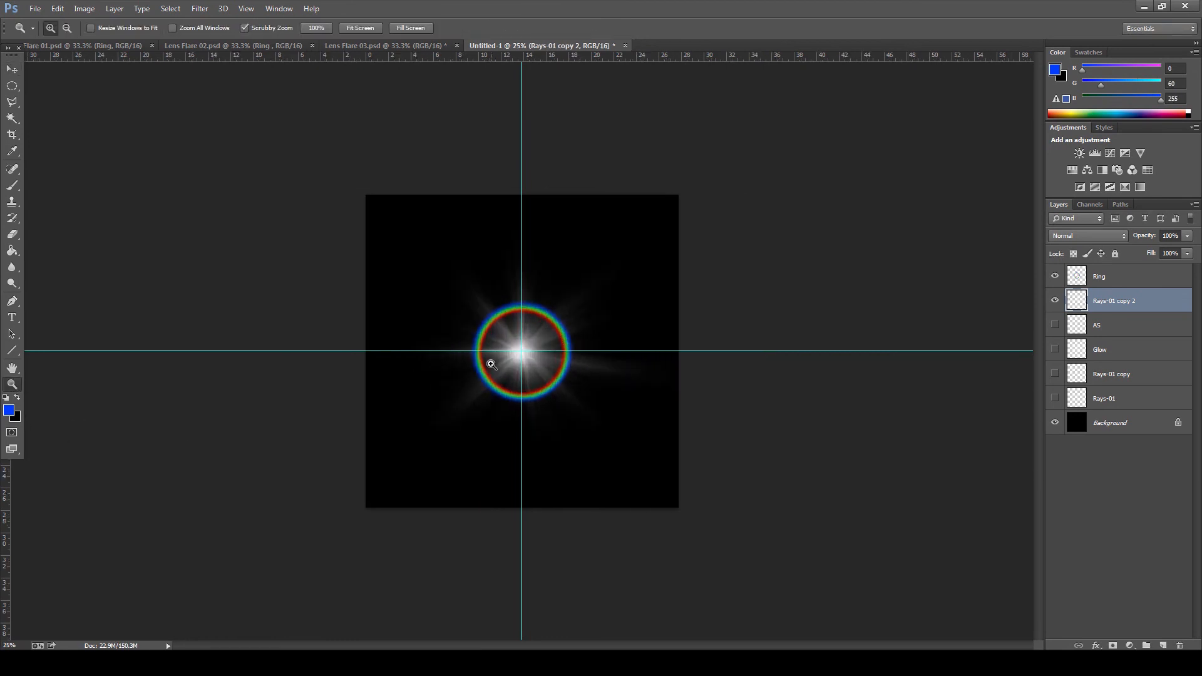
pyautogui.click(491, 363)
pyautogui.click(491, 363)
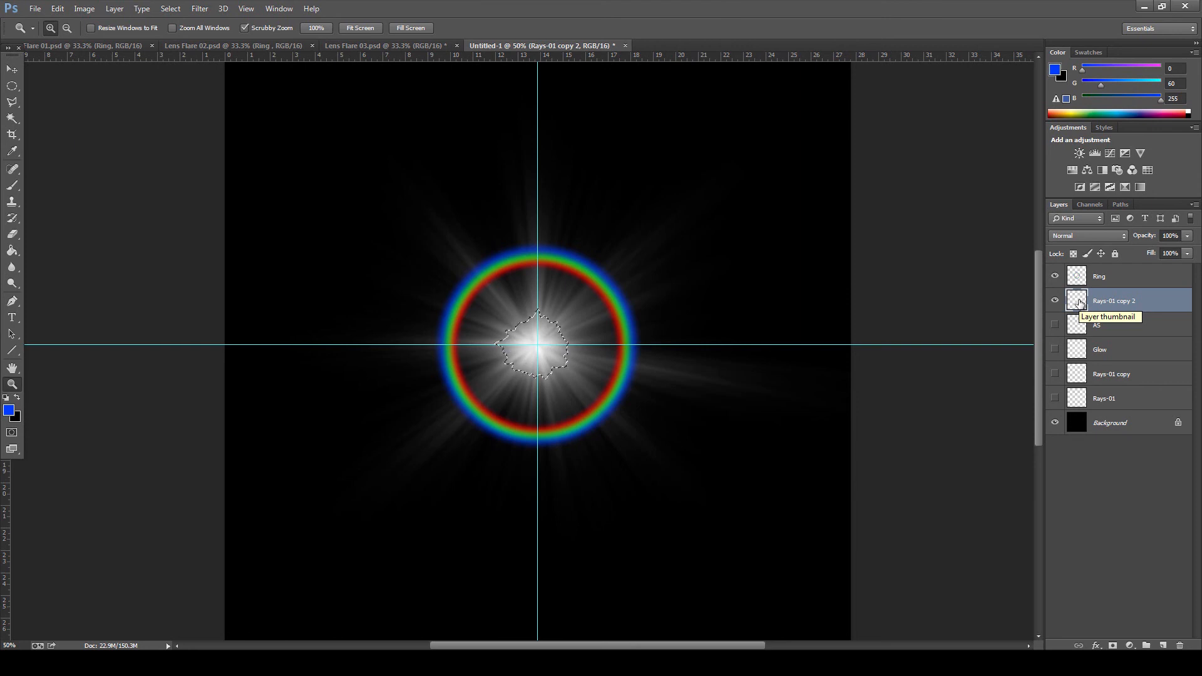
pyautogui.click(1106, 282)
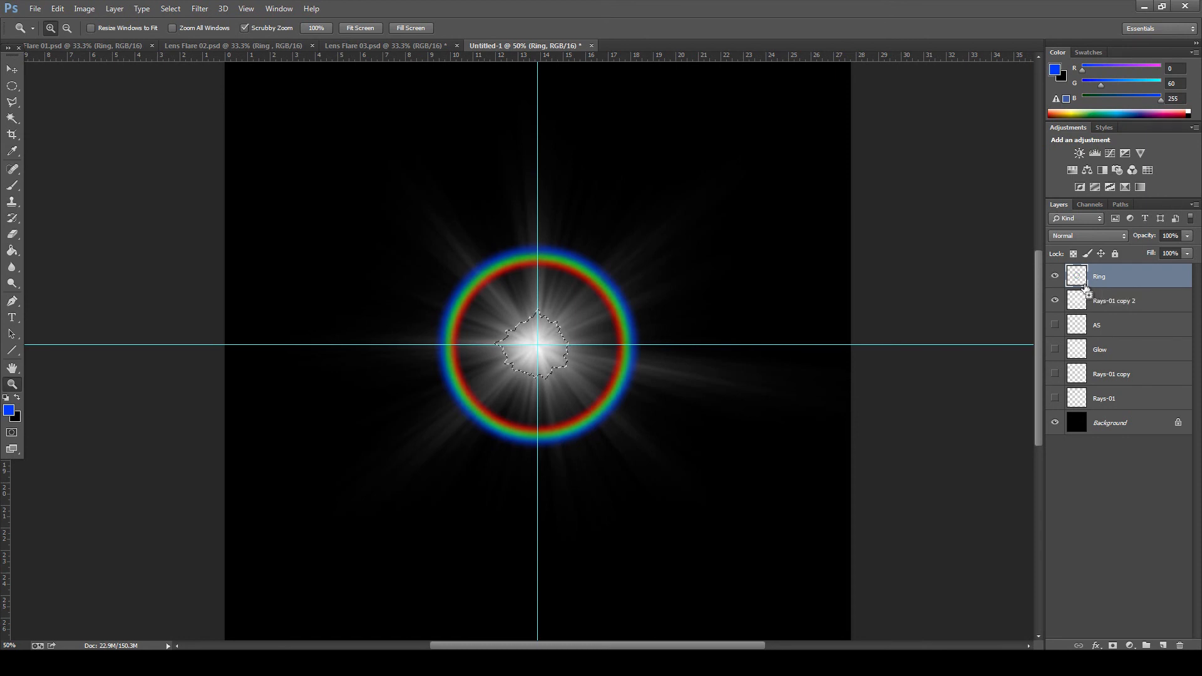
pyautogui.press('Delete')
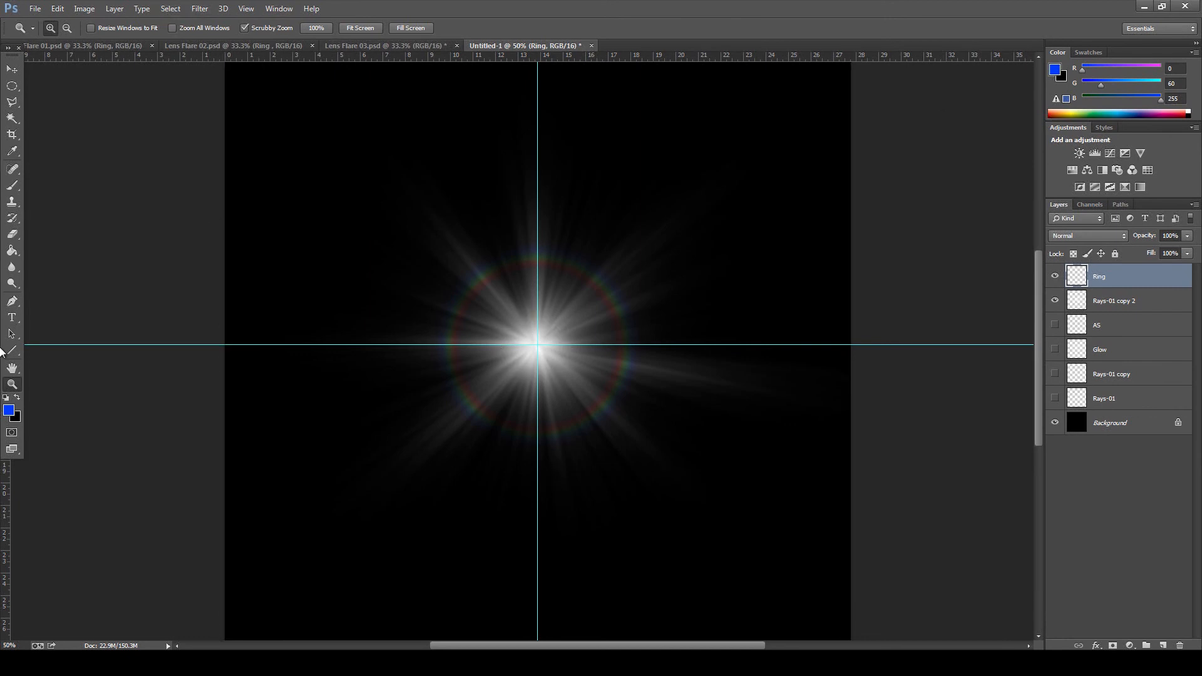
pyautogui.click(655, 358)
pyautogui.click(497, 332)
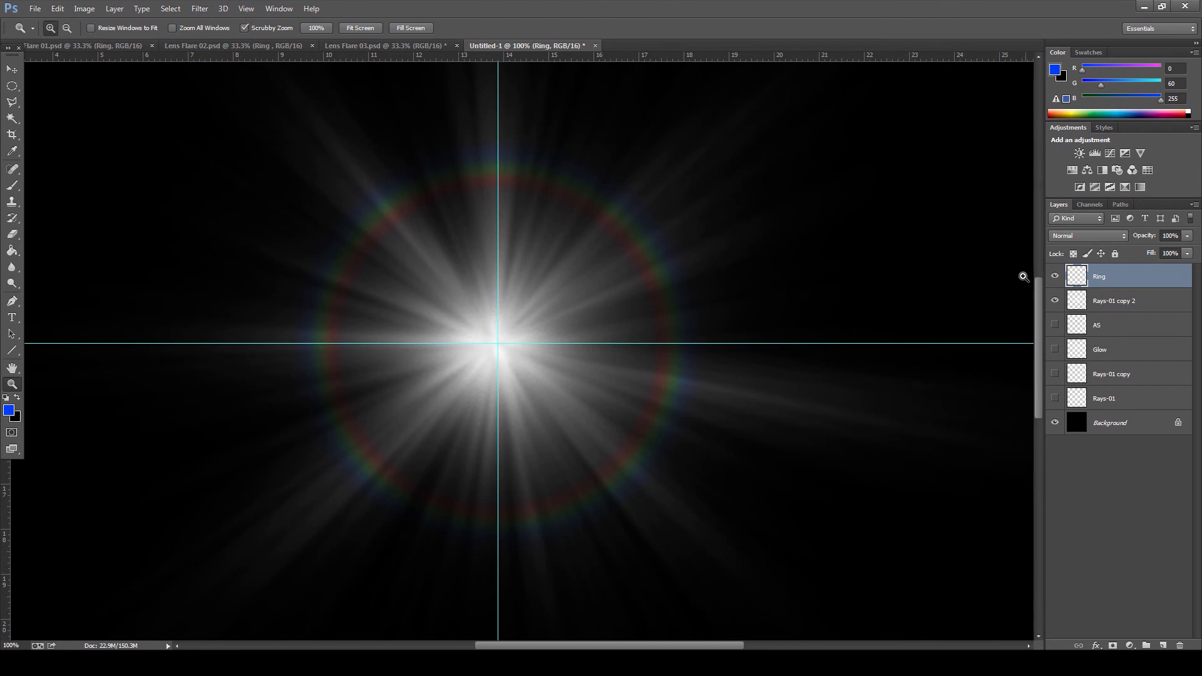
# Step: Check the Ring layer by toggling its visibility, and compare it with the ring in the Lens Flare 01 document
pyautogui.click(1056, 277)
pyautogui.click(1055, 277)
pyautogui.click(44, 49)
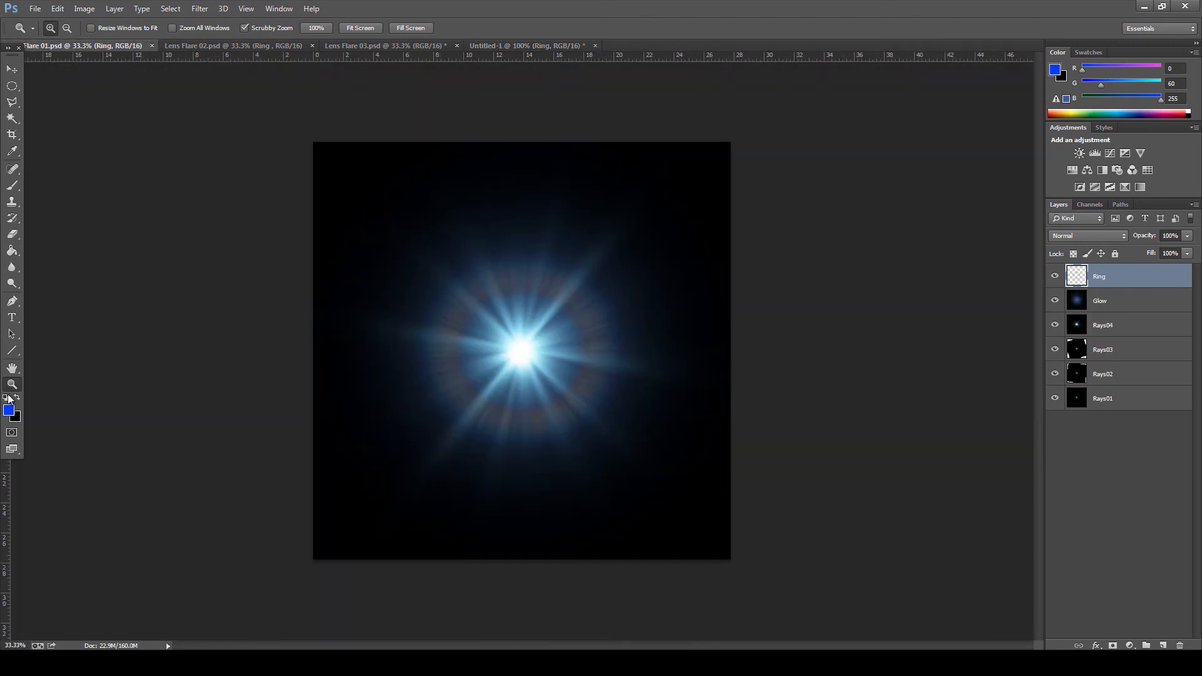
pyautogui.click(605, 332)
pyautogui.click(582, 316)
pyautogui.click(583, 317)
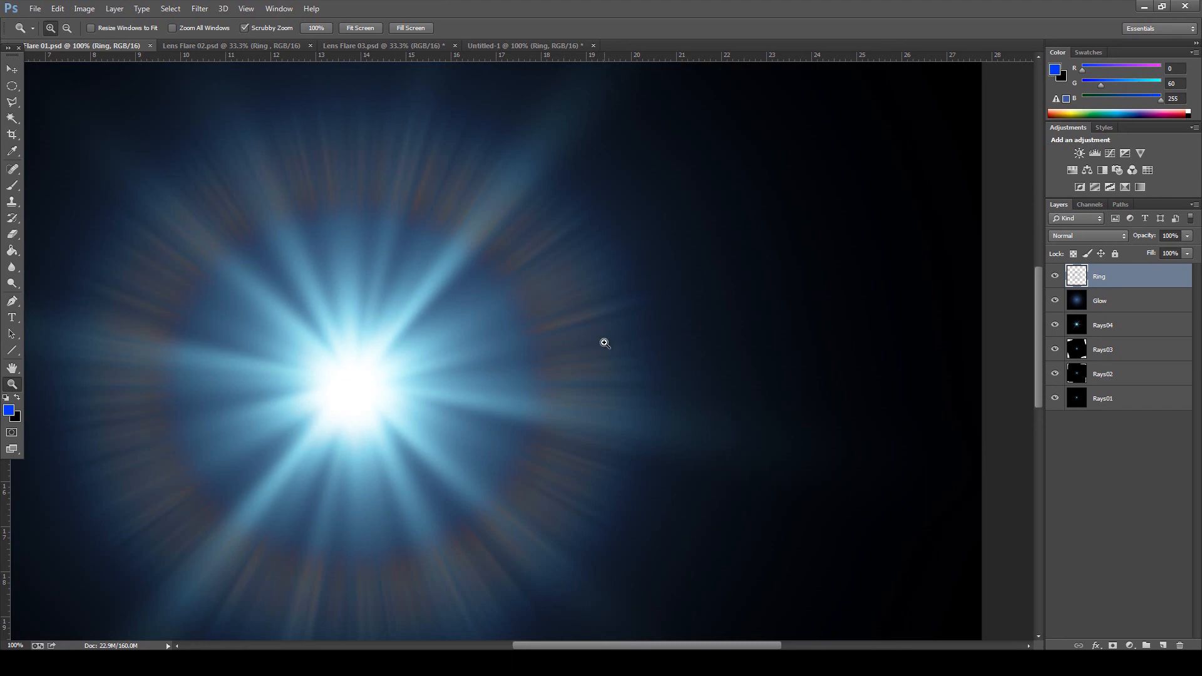
pyautogui.click(498, 46)
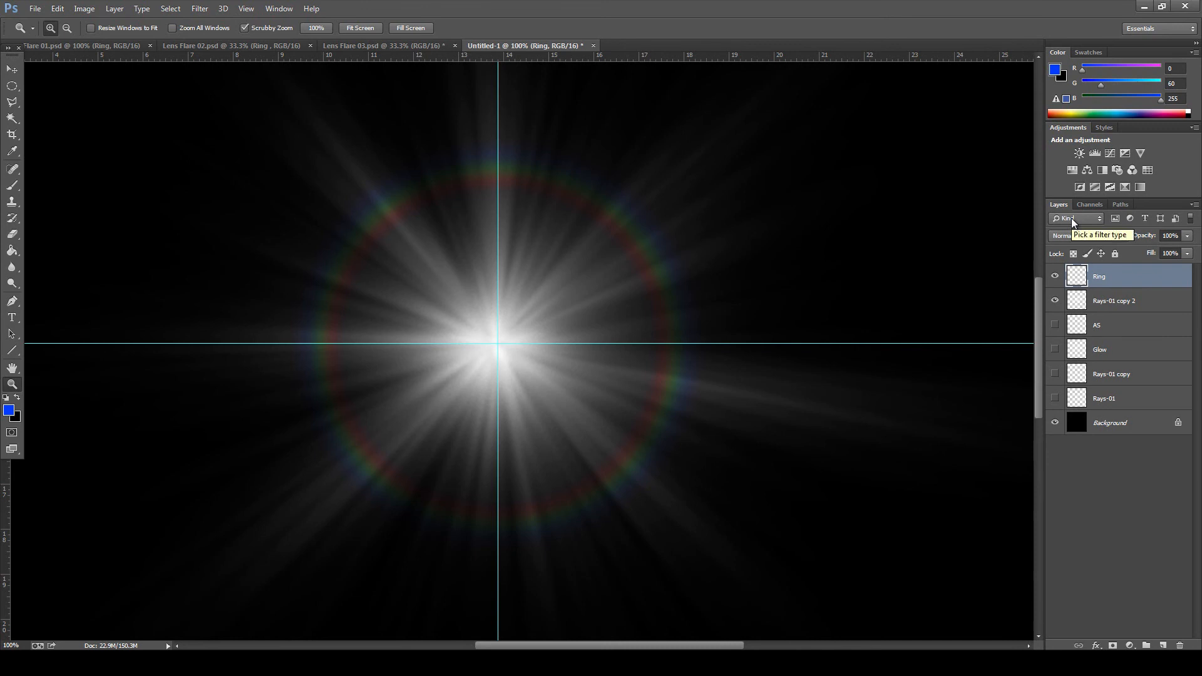
# Step: Show the AS, Glow, Rays-01 copy and Rays-01 layers again
pyautogui.click(1056, 325)
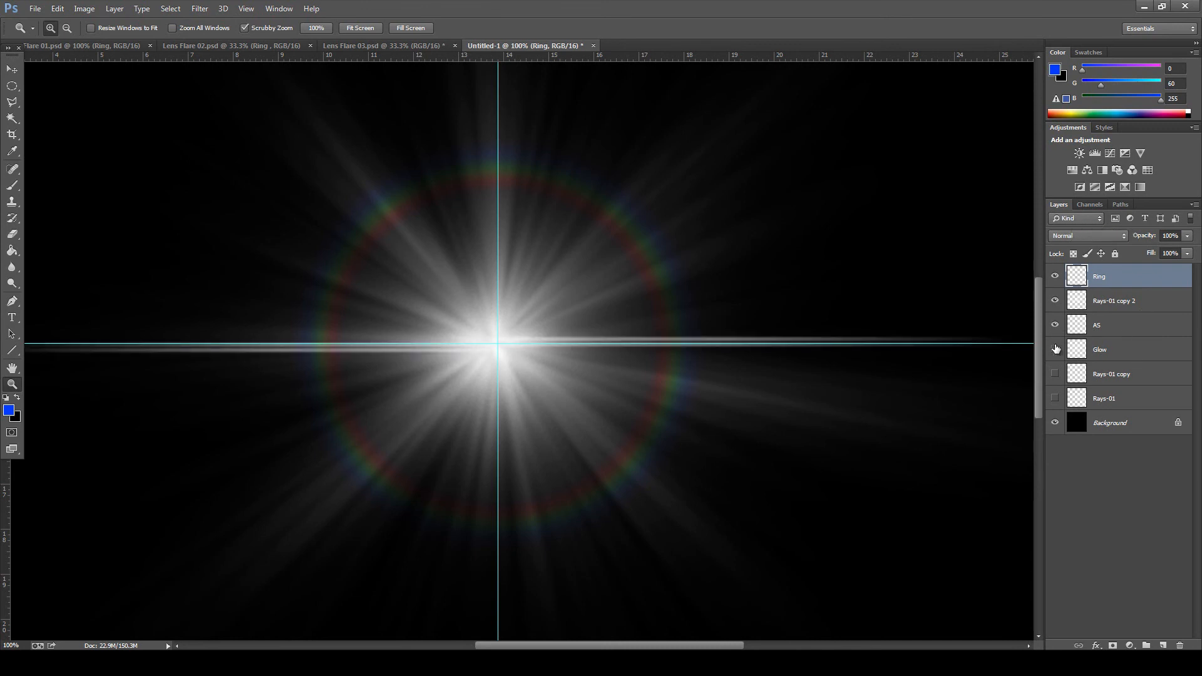
pyautogui.click(1056, 349)
pyautogui.click(1056, 374)
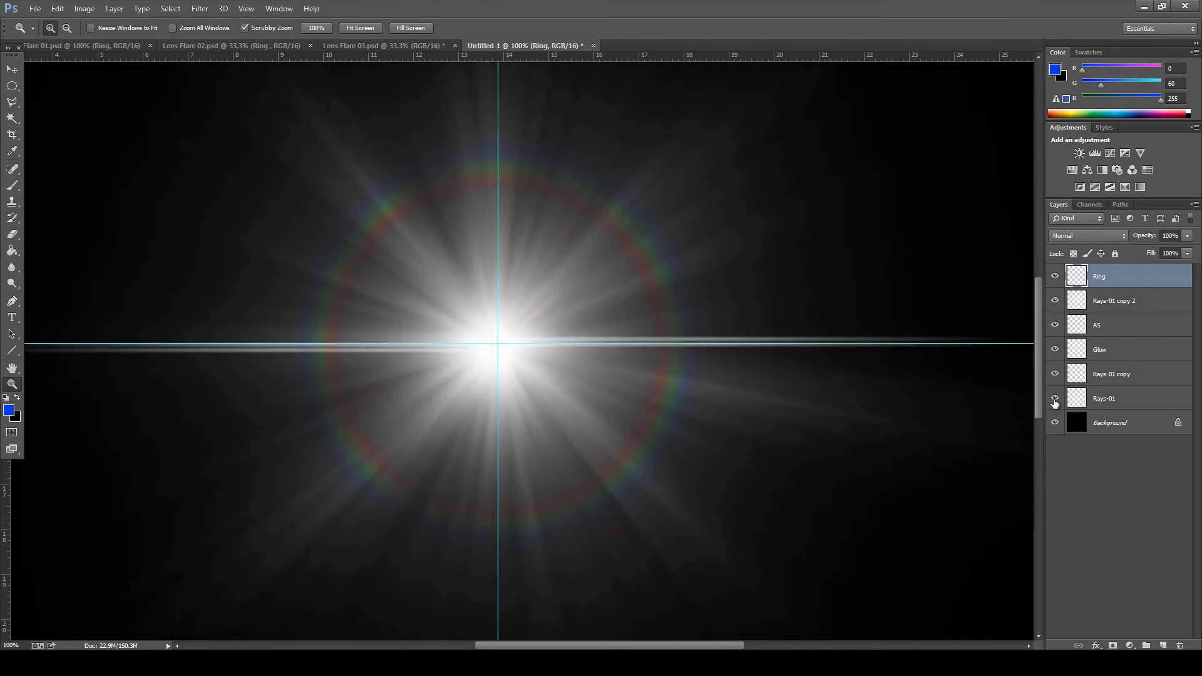
pyautogui.click(1056, 399)
pyautogui.hotkey('ctrl', '-')
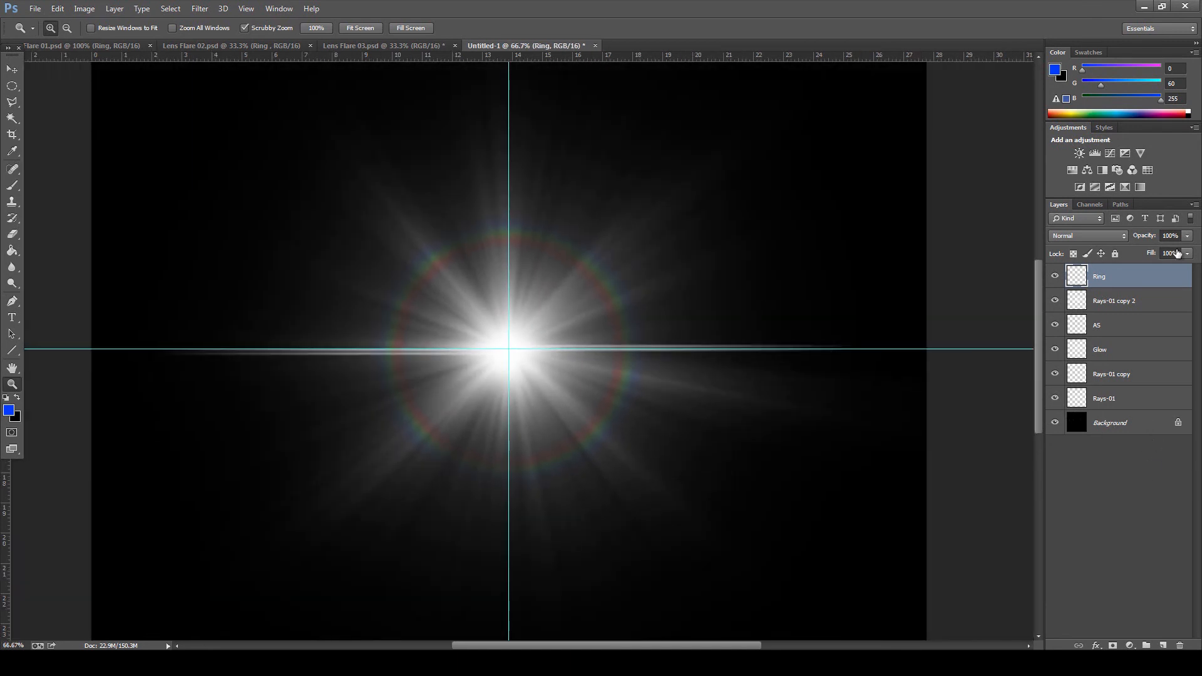
# Step: Rename the Rays-01 copy layer as Rays-02 and delete the Rays-01 copy 2 layer
pyautogui.doubleClick(1118, 375)
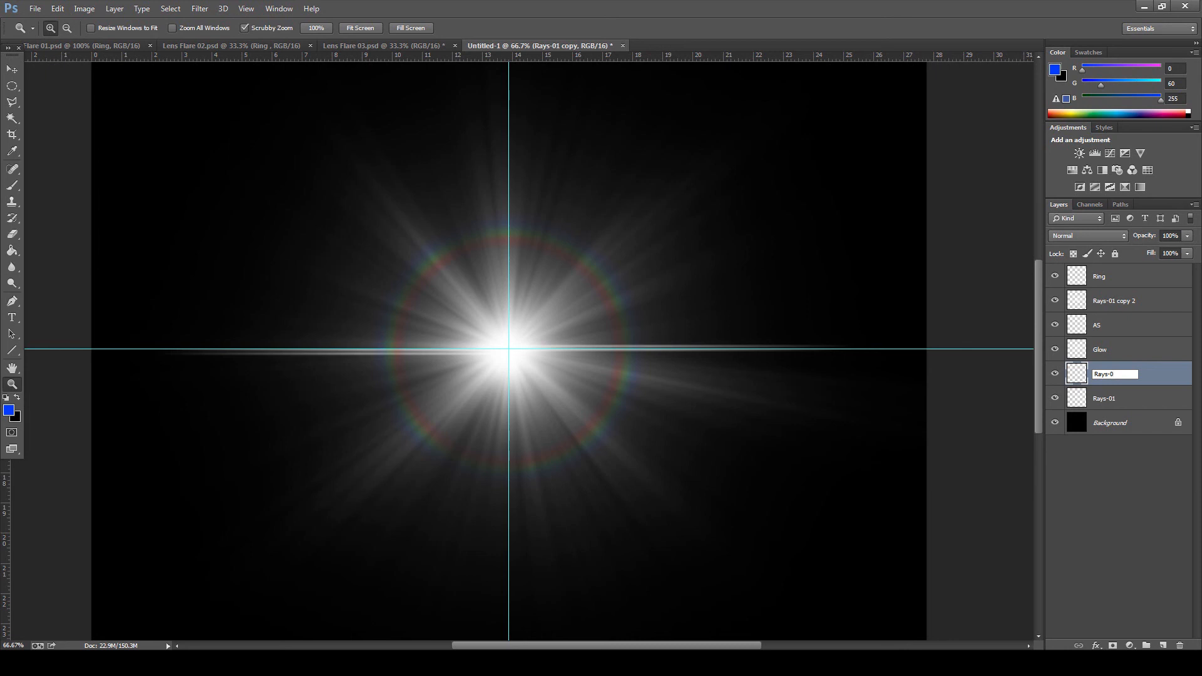
pyautogui.click(1160, 349)
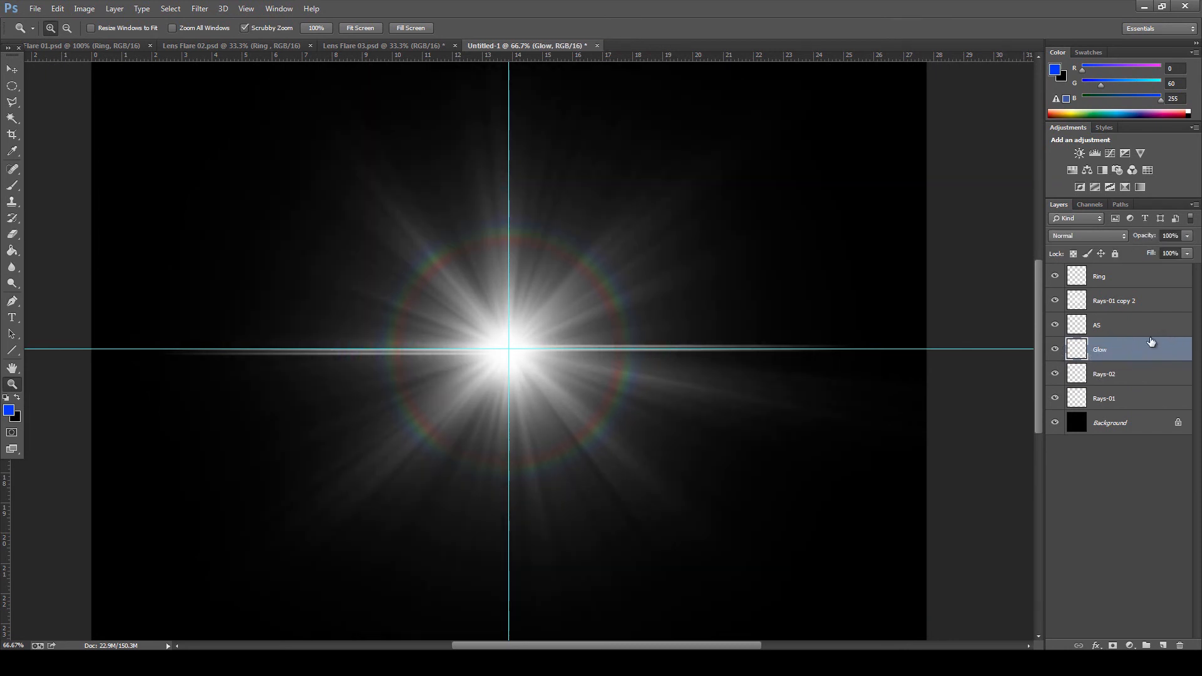
pyautogui.click(1056, 325)
pyautogui.click(1056, 325)
pyautogui.click(1056, 300)
pyautogui.click(1055, 300)
pyautogui.doubleClick(1110, 302)
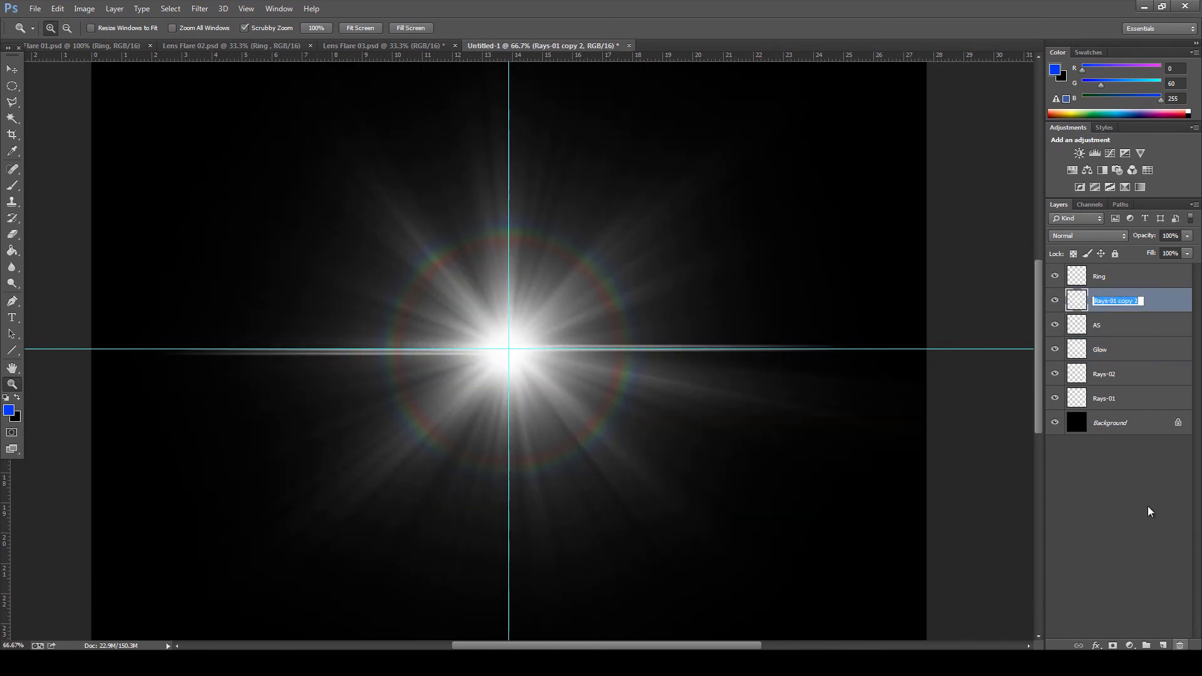
pyautogui.moveTo(1159, 301); pyautogui.dragTo(1179, 646)
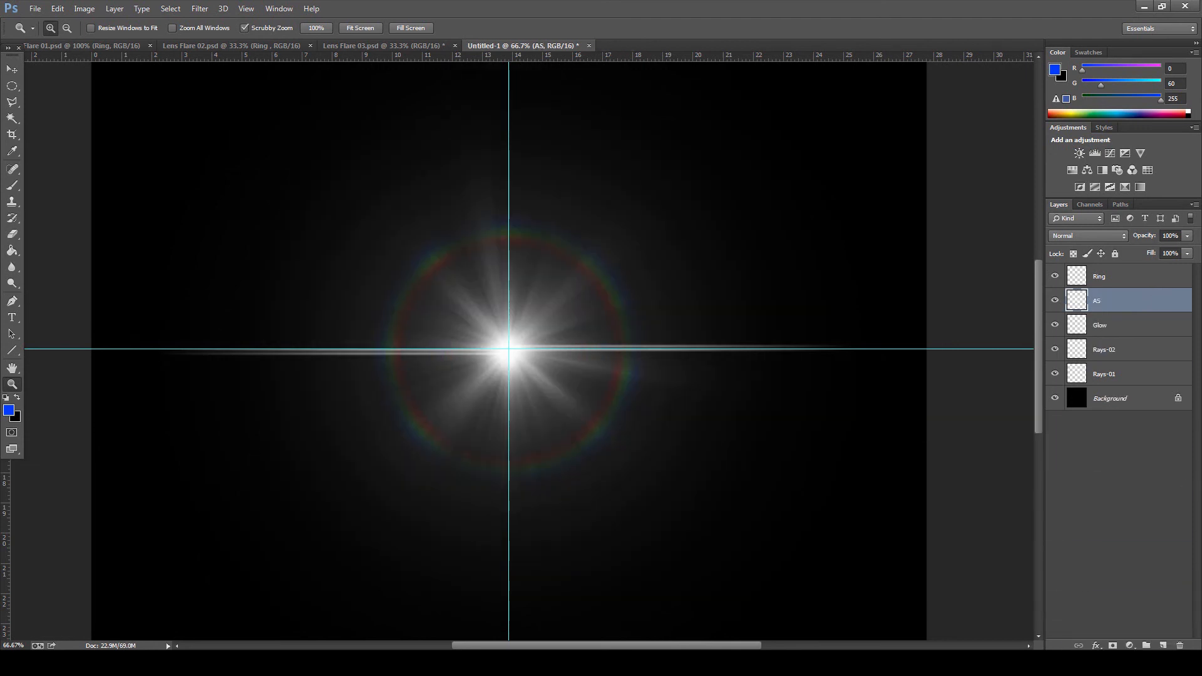
# Step: Save the document as Lens Flare 04 in Photoshop format with layers and Maximize Compatibility, replacing the existing file
pyautogui.hotkey('ctrl', '-')
pyautogui.hotkey('ctrl', '-')
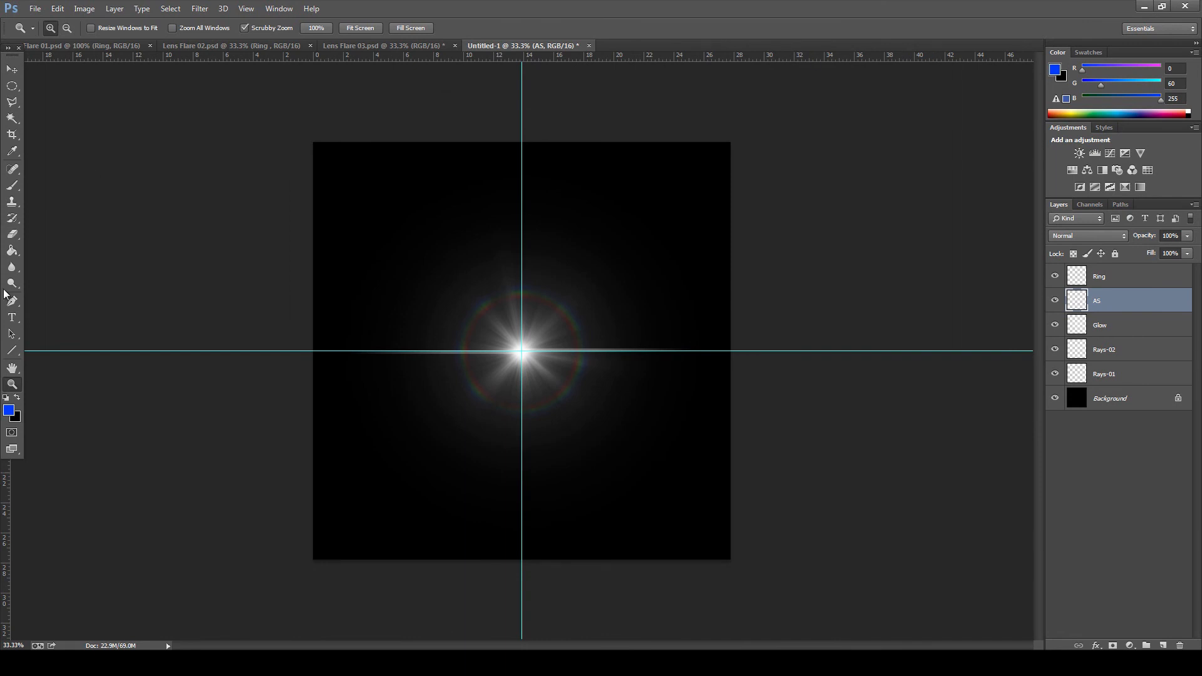
pyautogui.click(520, 318)
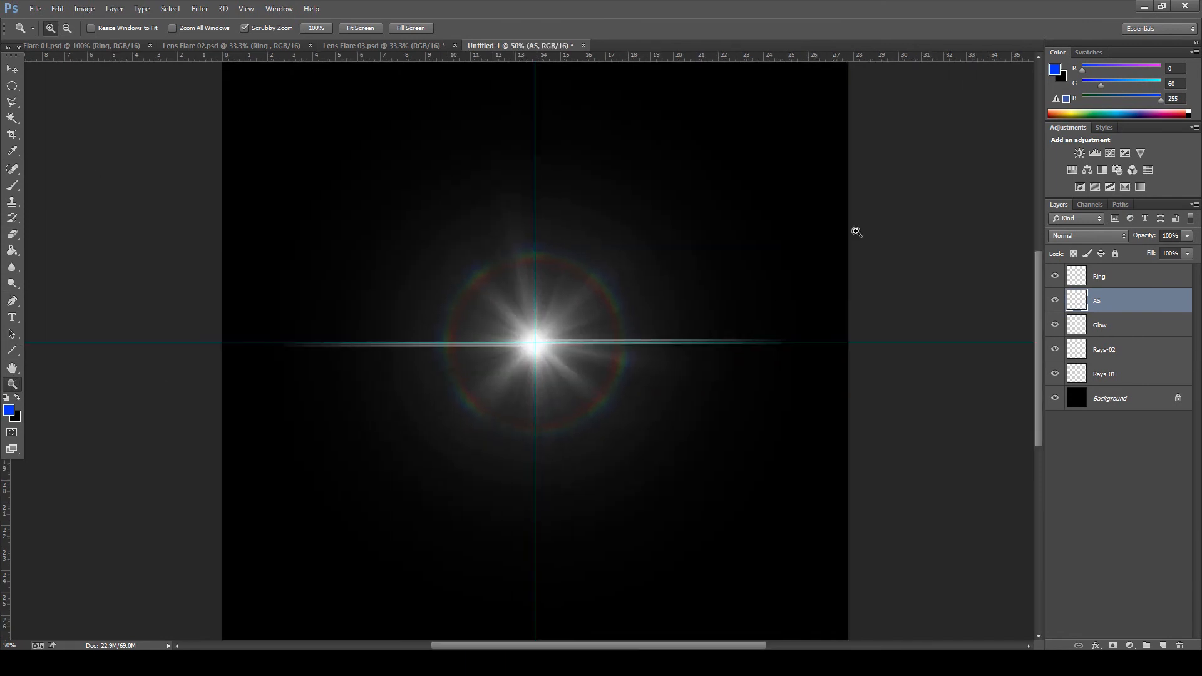
pyautogui.click(34, 8)
pyautogui.click(825, 613)
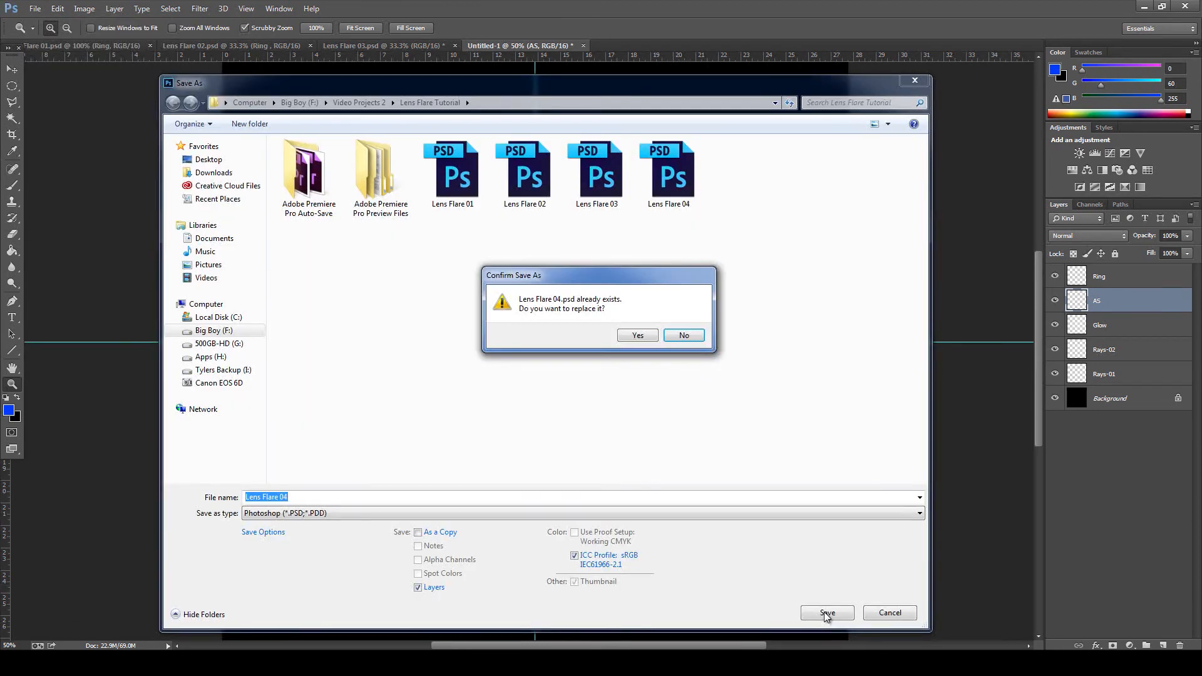
pyautogui.click(645, 337)
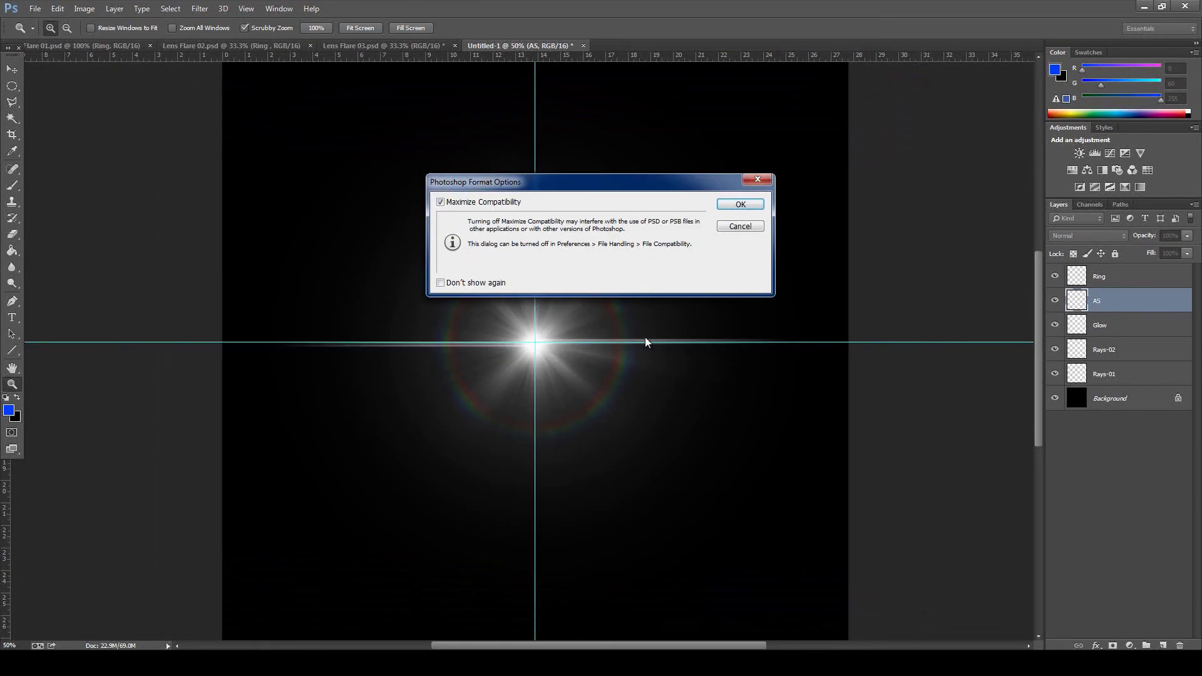
pyautogui.click(741, 205)
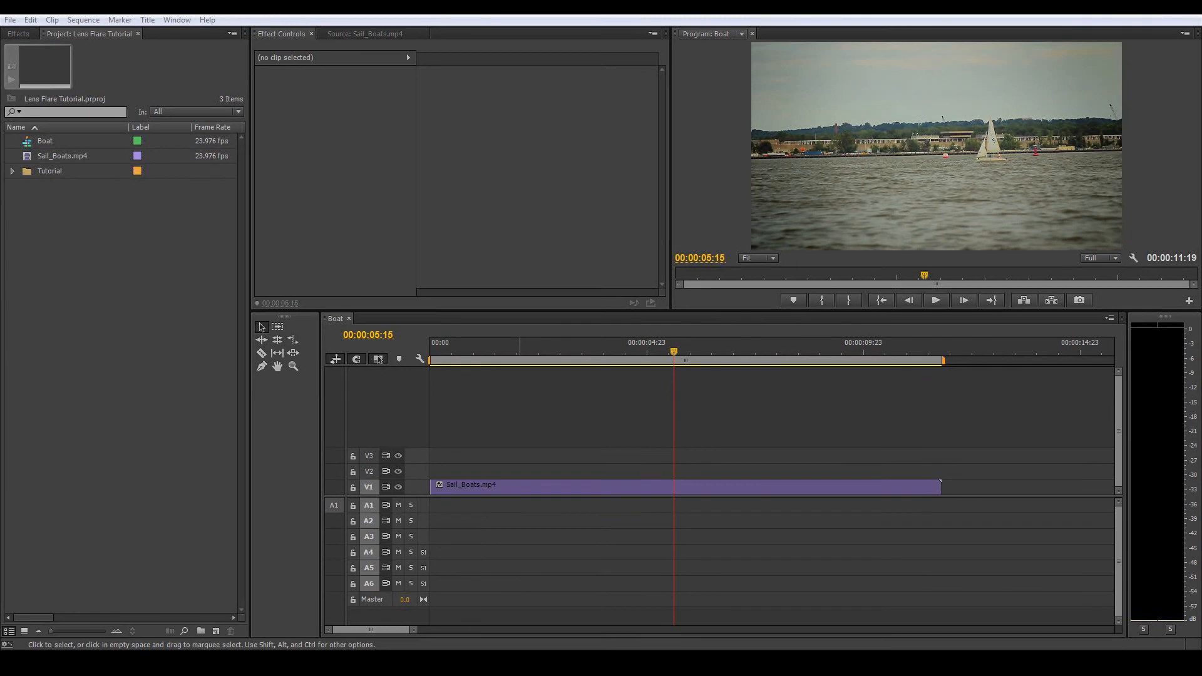
# Step: Switch to Premiere Pro and import the Lens Flare 04 PSD as a Sequence with all layers at Document Size
pyautogui.rightClick(88, 238)
pyautogui.click(131, 296)
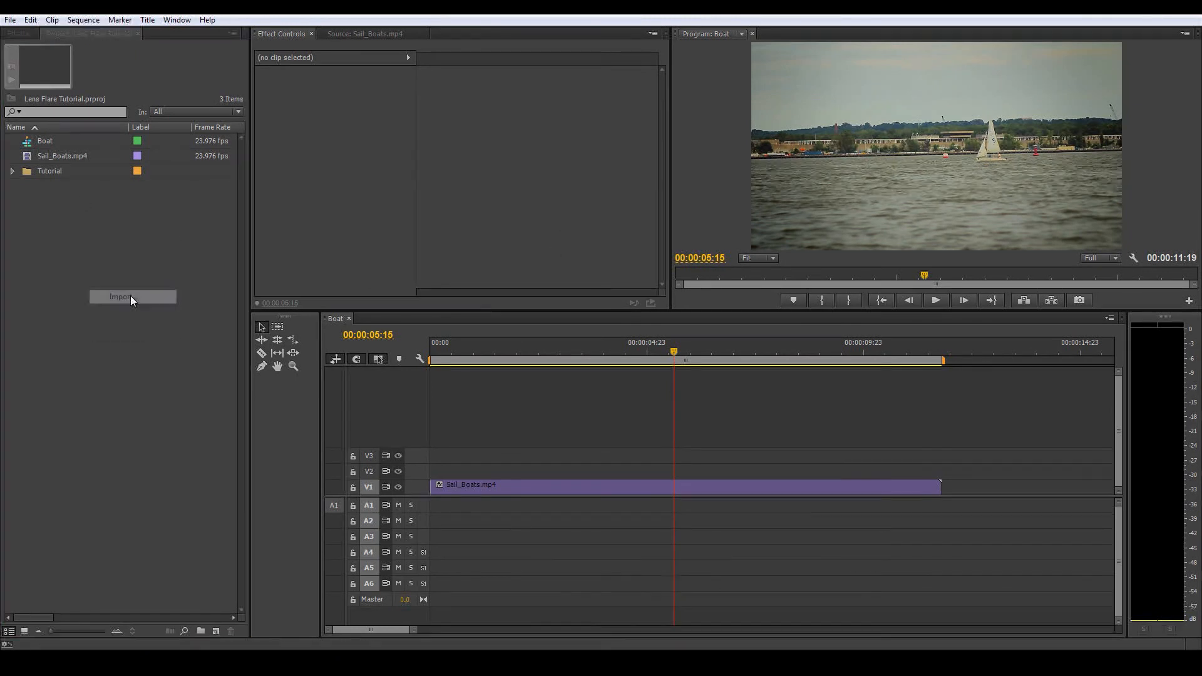
pyautogui.click(373, 210)
pyautogui.click(590, 441)
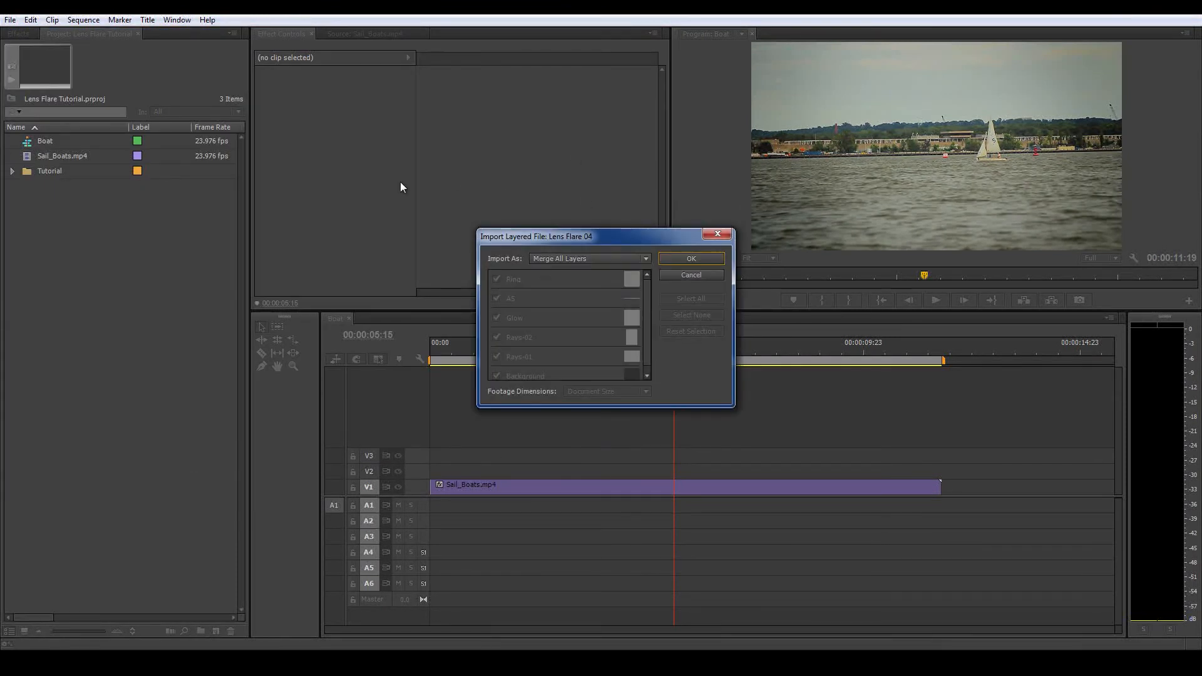
pyautogui.click(596, 256)
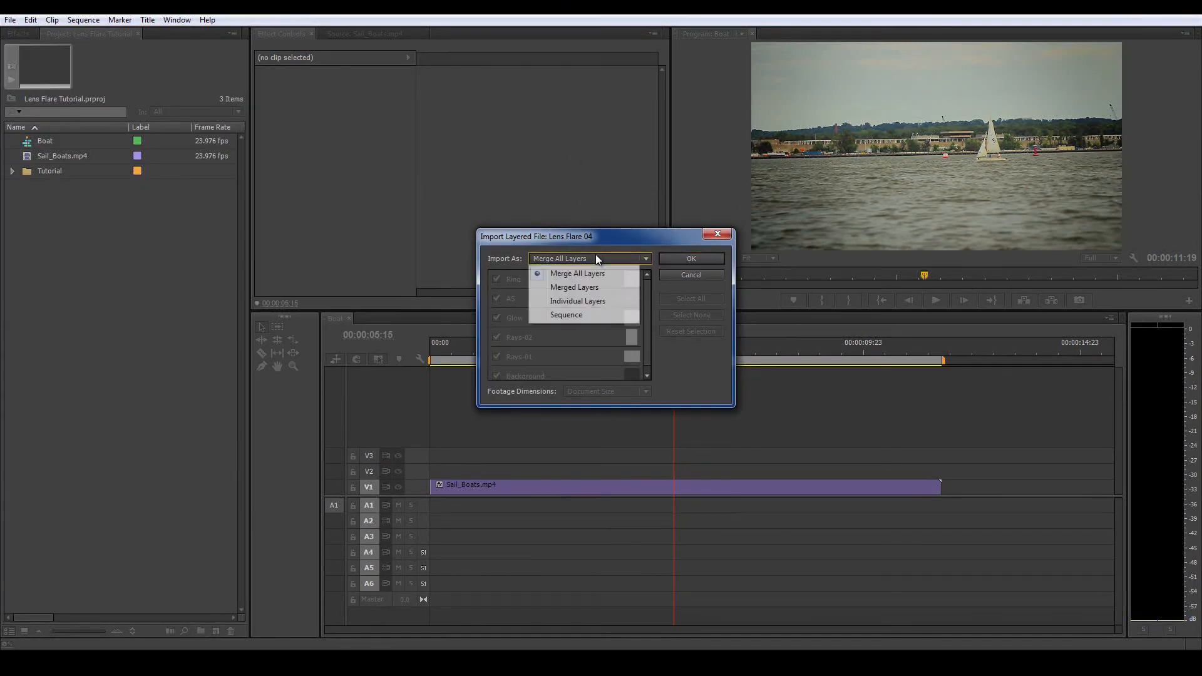
pyautogui.click(575, 317)
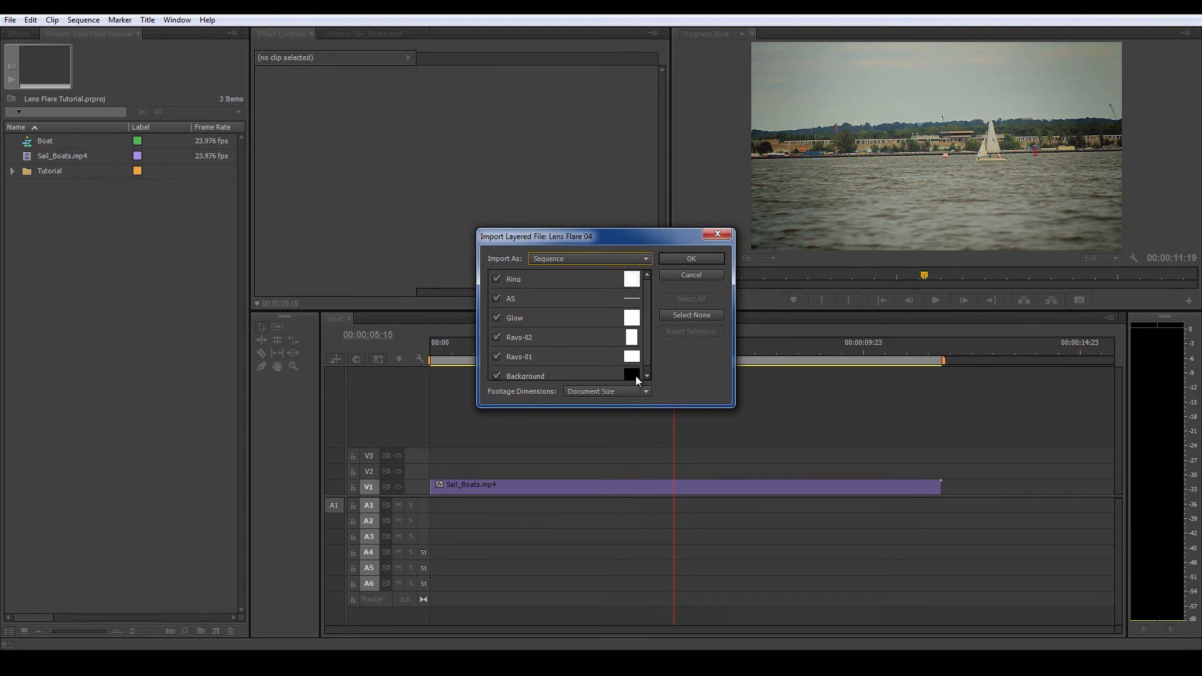
pyautogui.click(682, 260)
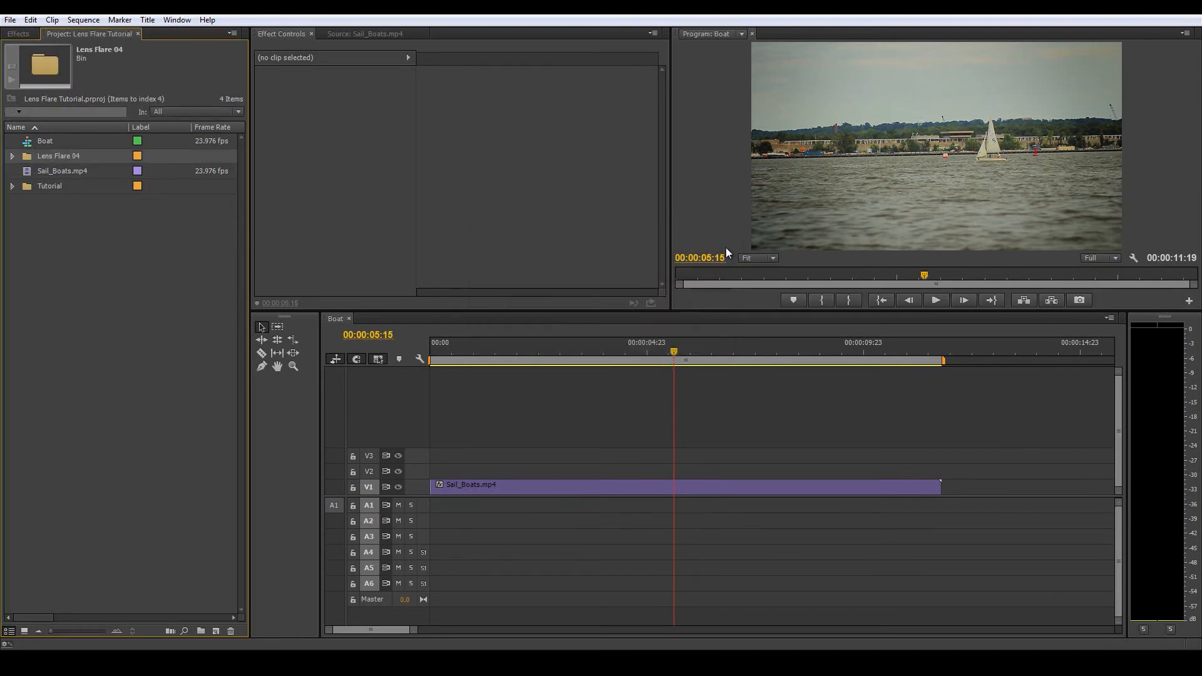
# Step: Move the Lens Flare 04 sequence out of its bin and place it at the start of track V3 in the Boat timeline
pyautogui.click(13, 156)
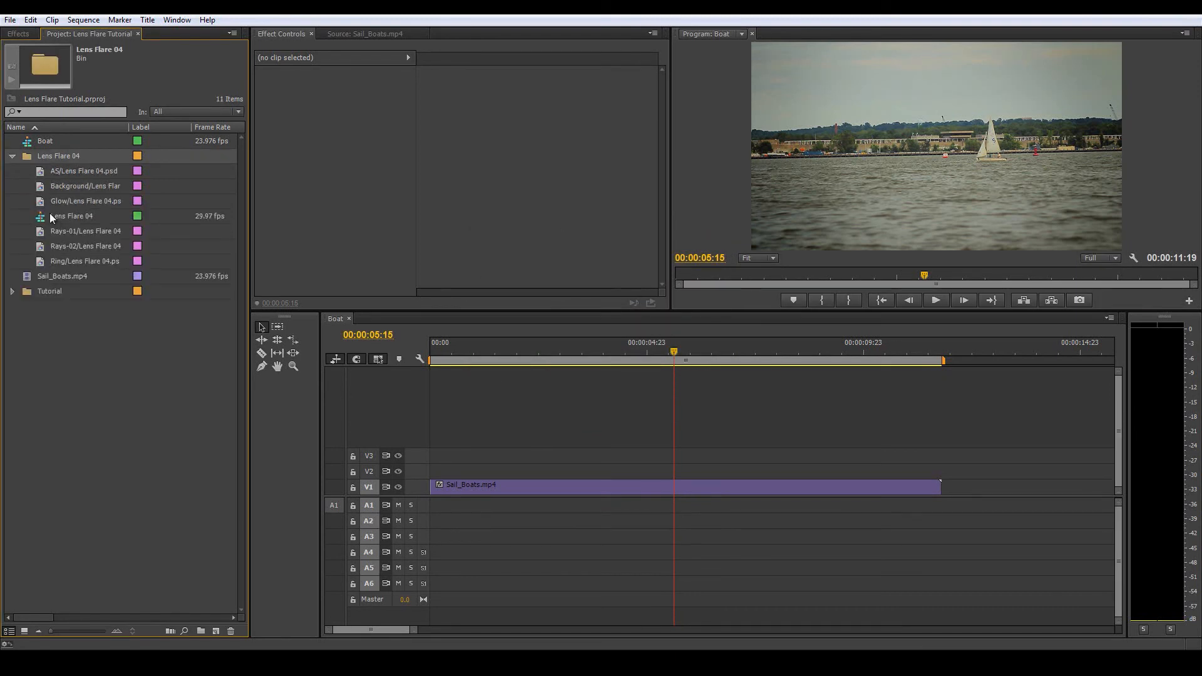
pyautogui.moveTo(43, 217); pyautogui.dragTo(37, 334)
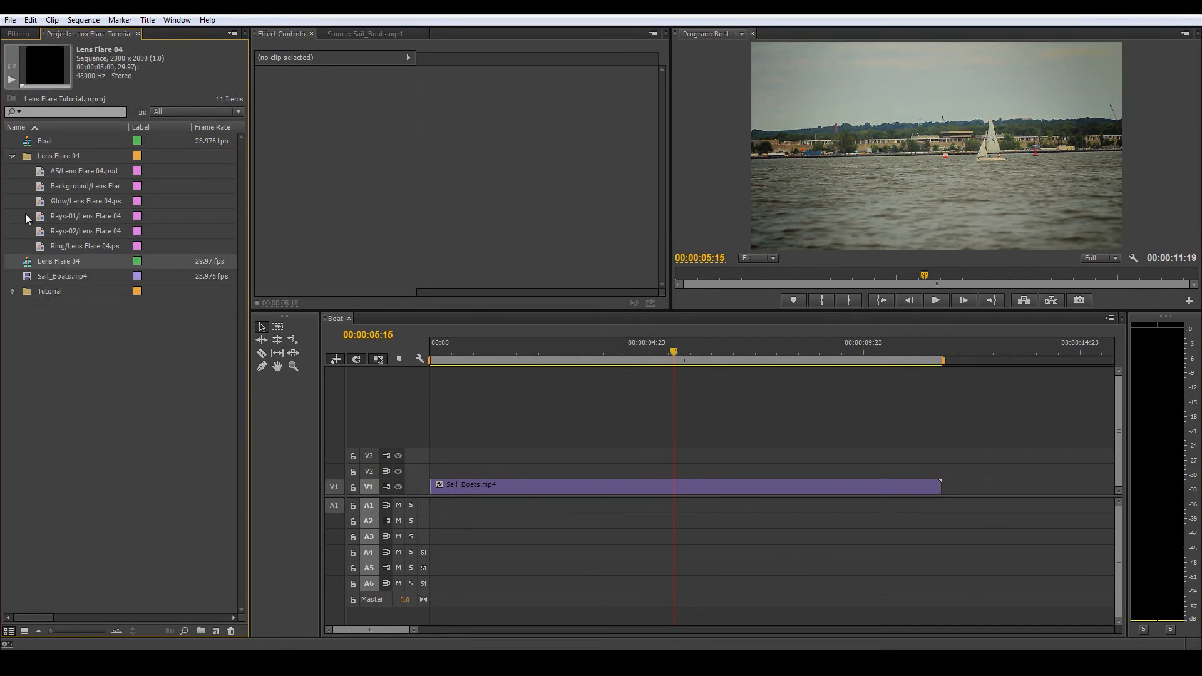
pyautogui.click(12, 156)
pyautogui.moveTo(27, 177); pyautogui.dragTo(440, 455)
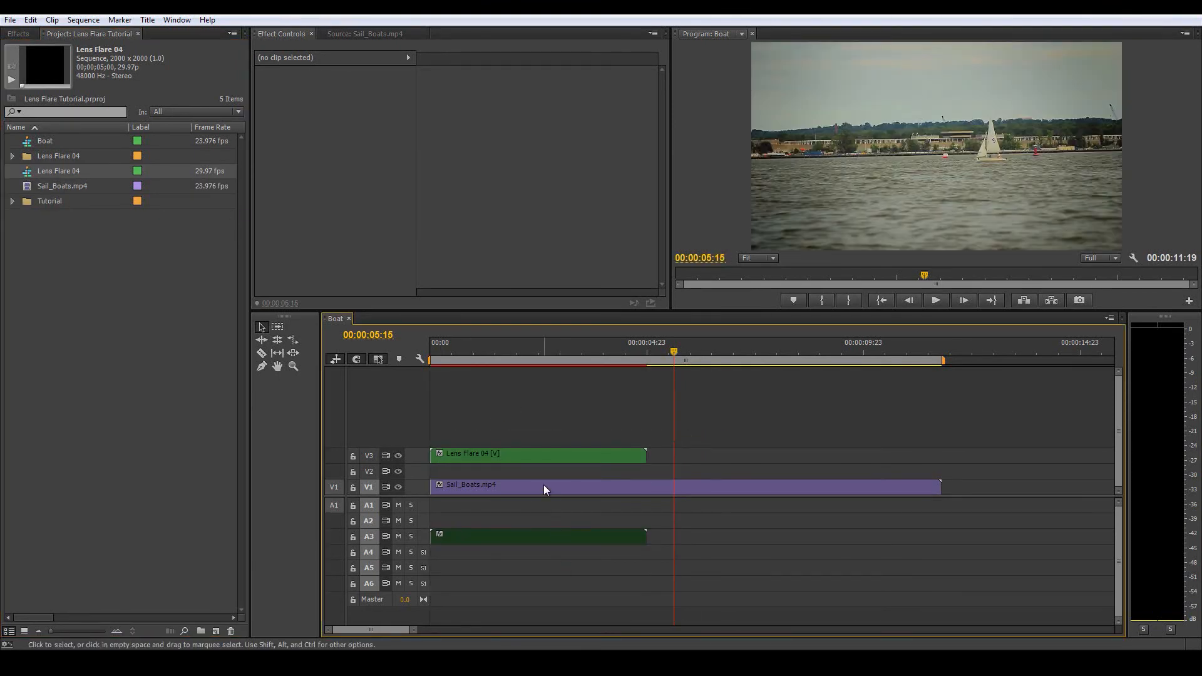
# Step: Unlink and delete the Lens Flare 04 clip's audio, and move its video down to track V2 above Sail_Boats.mp4
pyautogui.rightClick(547, 536)
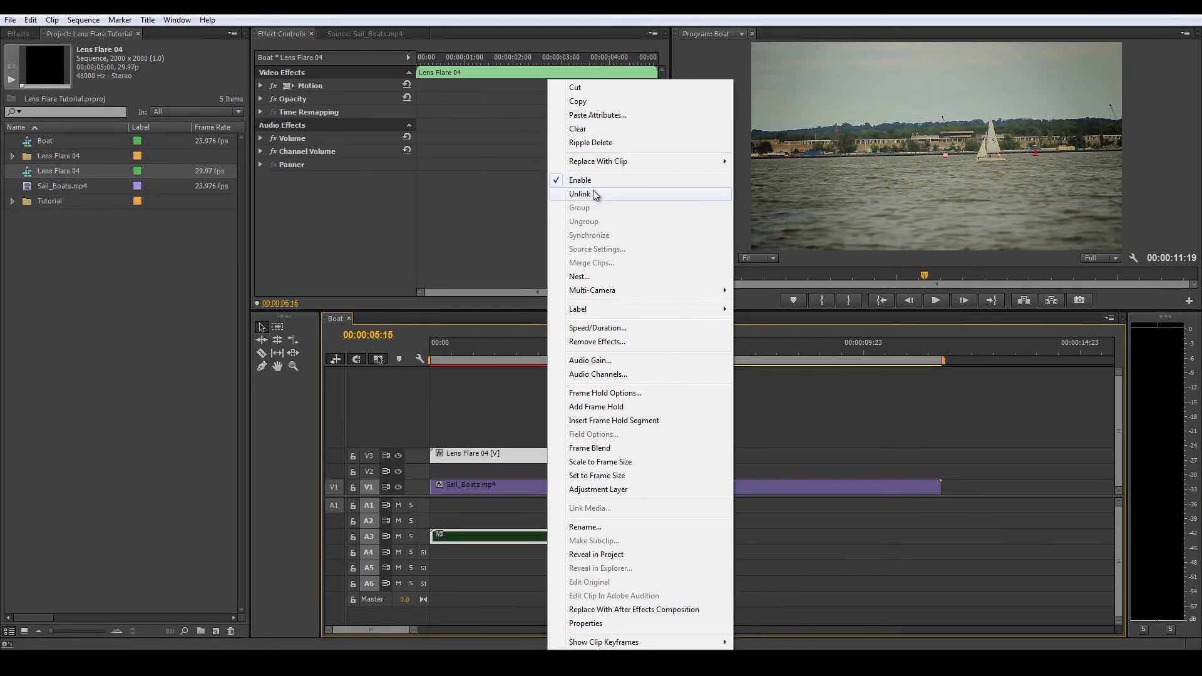
pyautogui.click(580, 194)
pyautogui.click(658, 525)
pyautogui.click(639, 534)
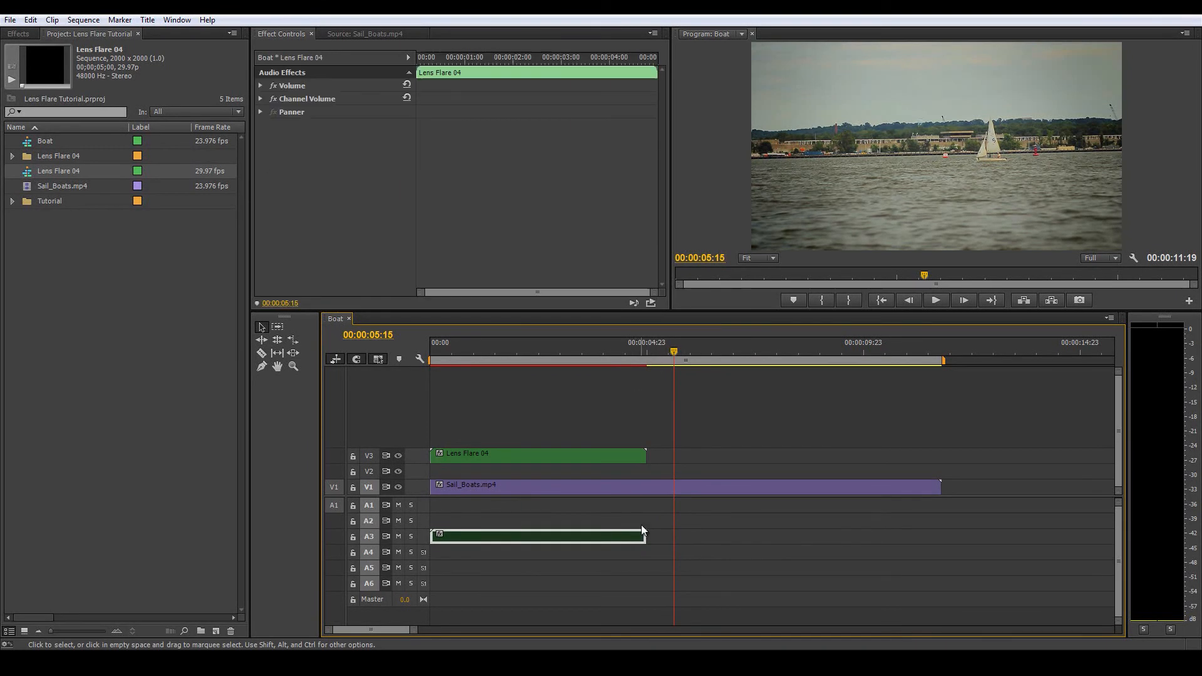
pyautogui.press('Delete')
pyautogui.moveTo(581, 456); pyautogui.dragTo(946, 477)
# Step: Place the playhead at 00:00:03:18 and set the Lens Flare 04 clip's blend mode to Screen
pyautogui.click(764, 349)
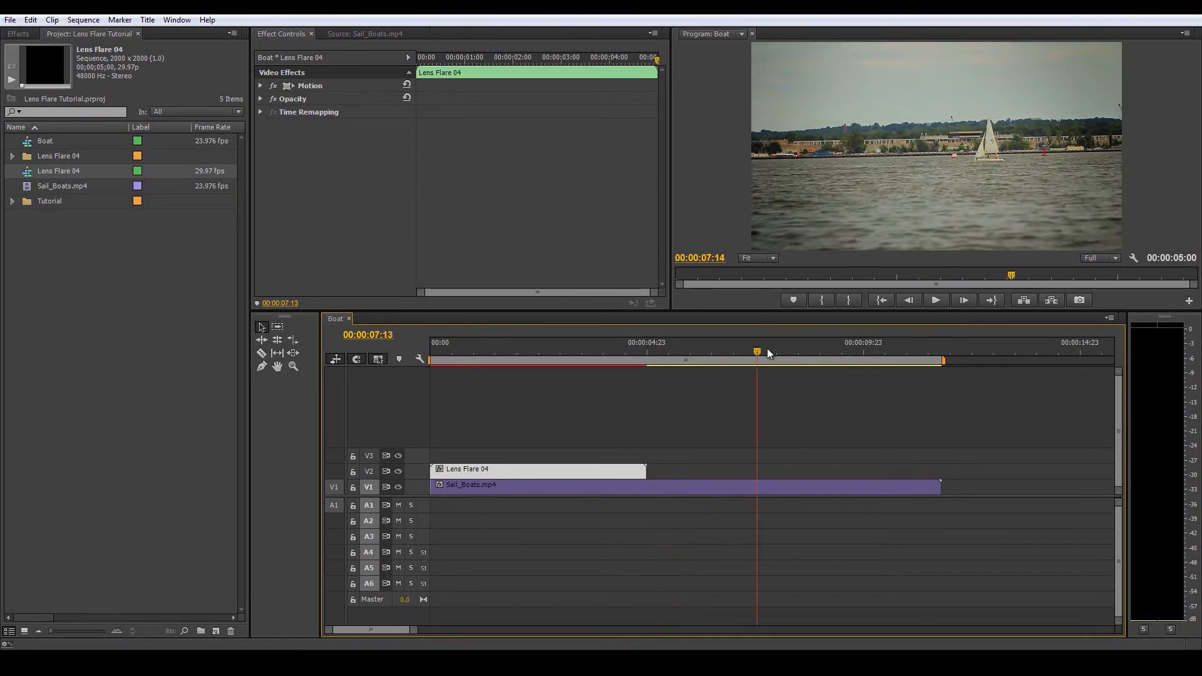
pyautogui.moveTo(668, 351); pyautogui.dragTo(593, 347)
pyautogui.click(259, 98)
pyautogui.click(374, 122)
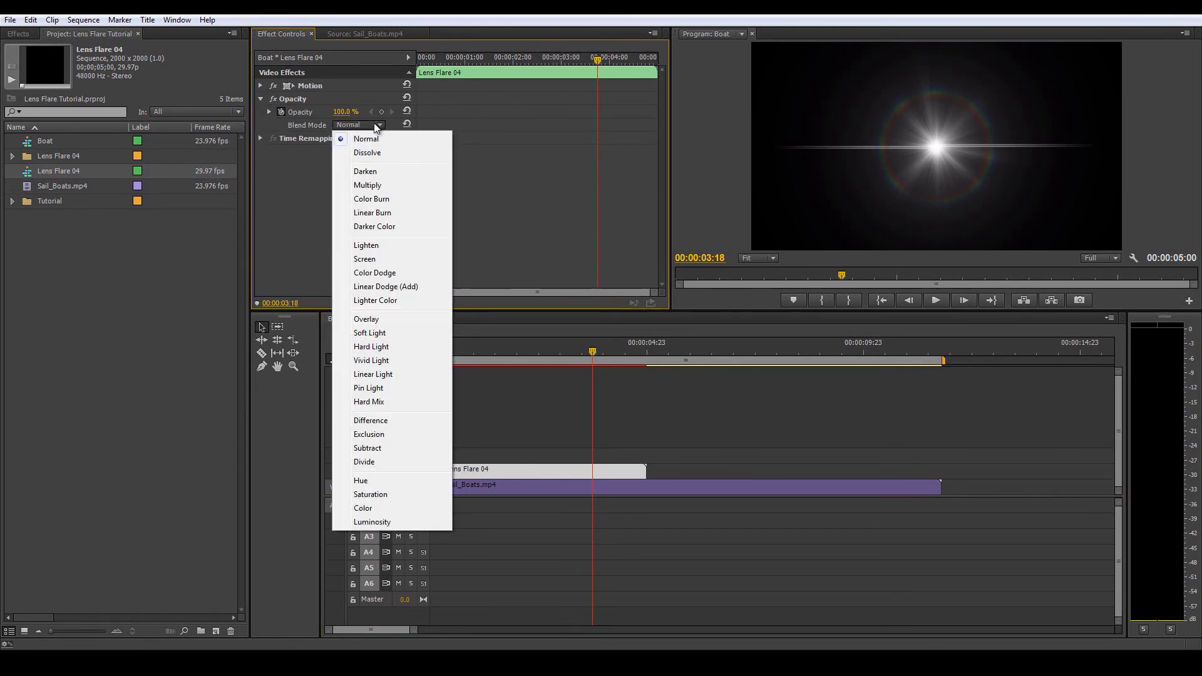
pyautogui.click(377, 258)
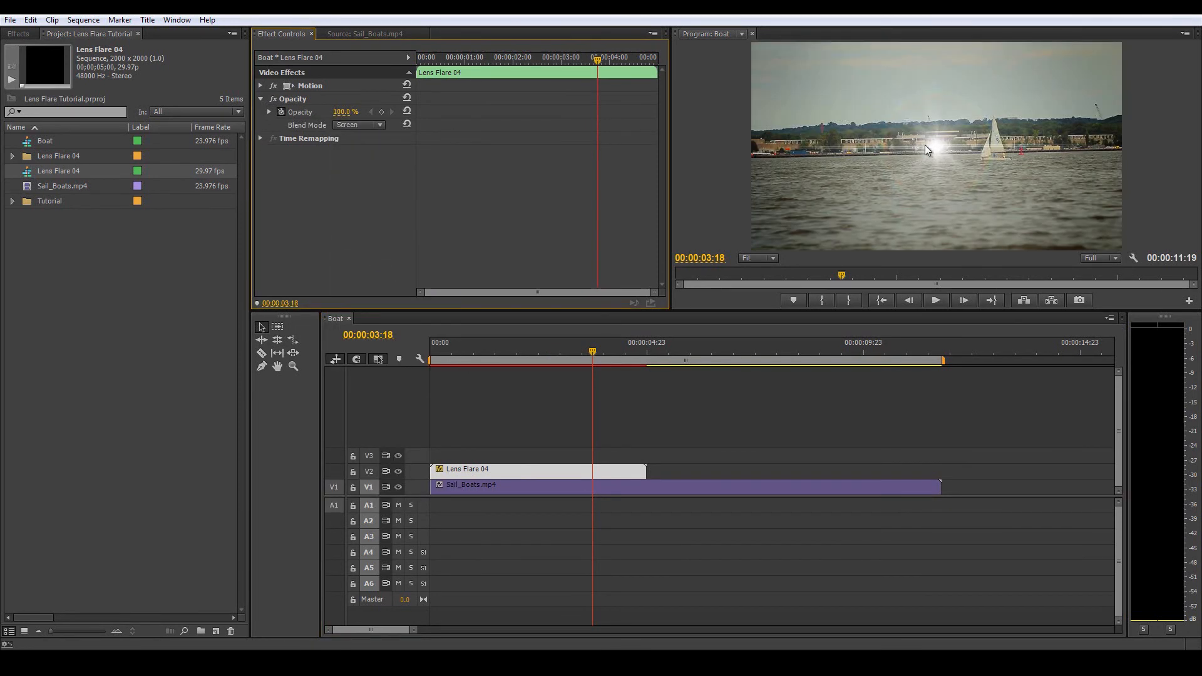
# Step: Reposition the Lens Flare 04 clip so its bright centre sits in the sky near the frame's upper-left corner
pyautogui.click(287, 85)
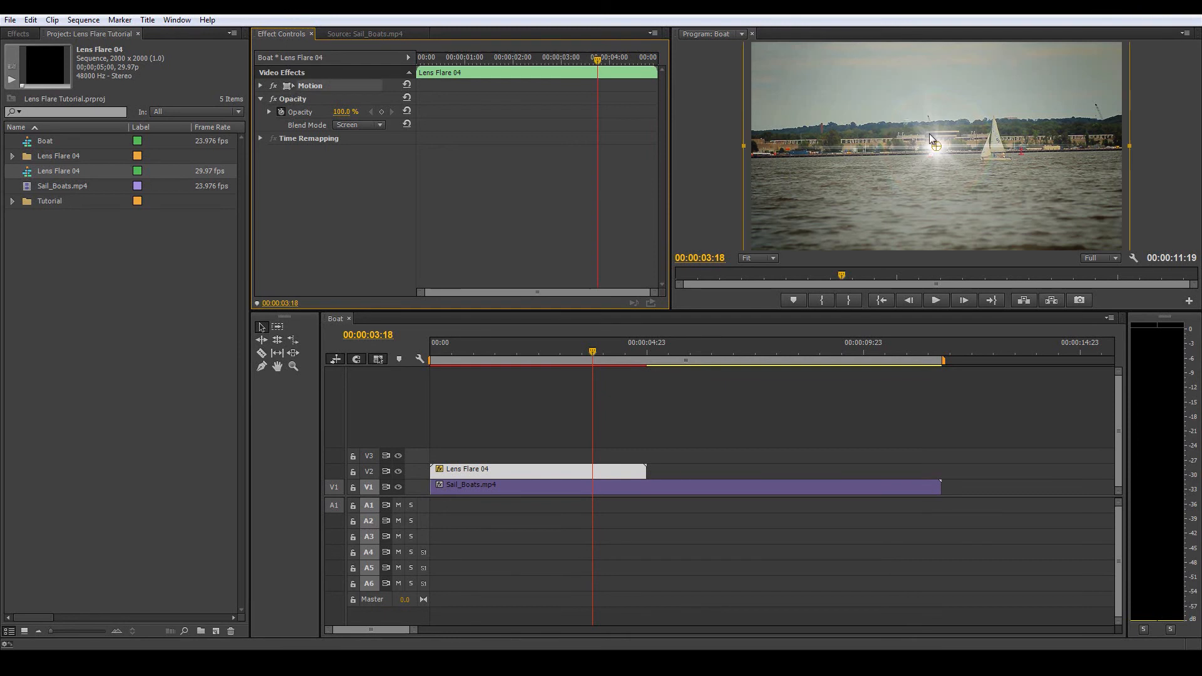
pyautogui.moveTo(938, 150); pyautogui.dragTo(812, 61)
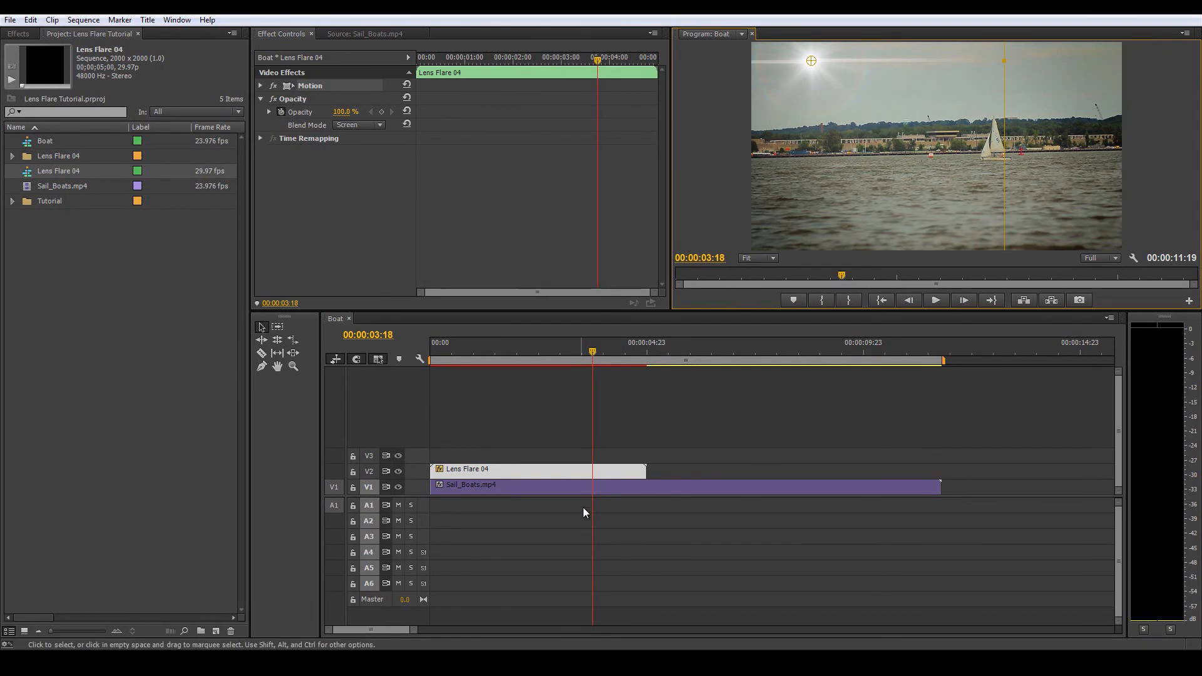
# Step: Open the nested Lens Flare 04 sequence and extend all six layer clips so they end at 00;00;12;05
pyautogui.doubleClick(570, 469)
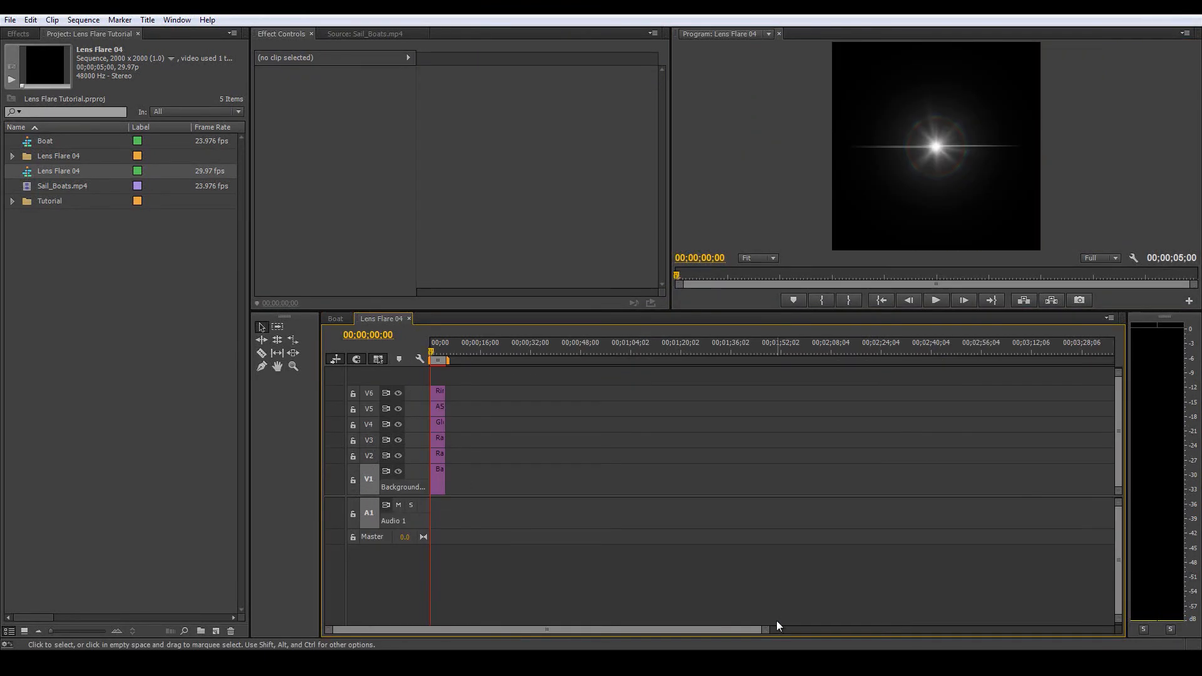
pyautogui.moveTo(764, 629); pyautogui.dragTo(612, 622)
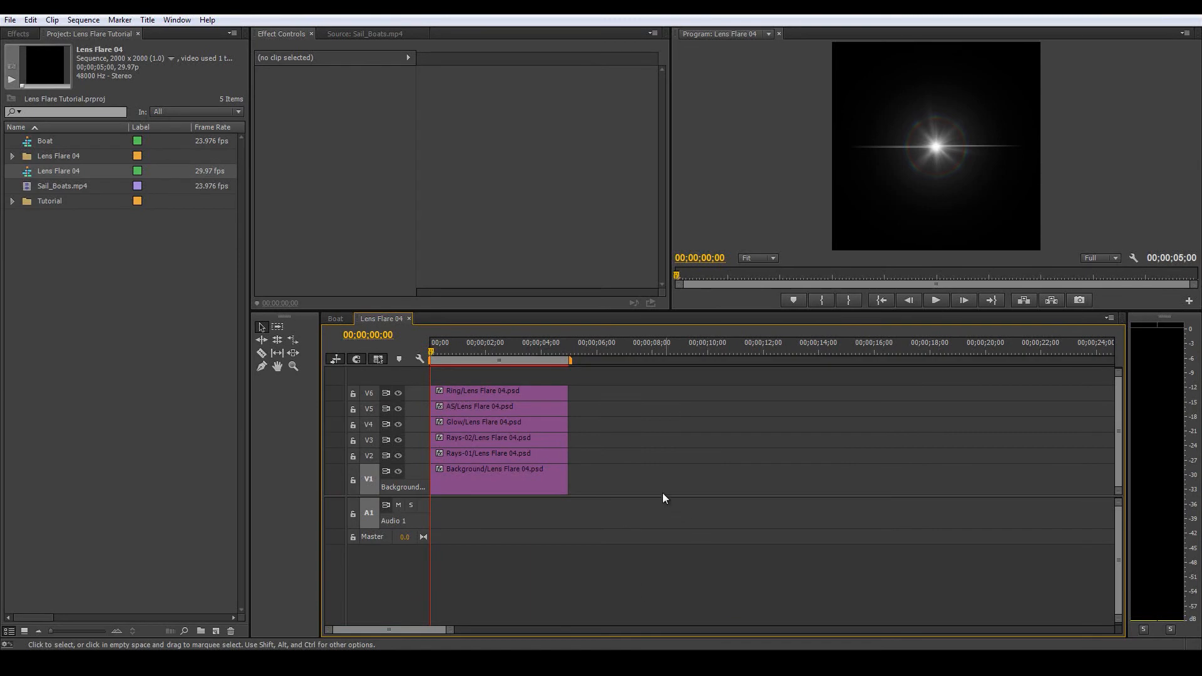
pyautogui.moveTo(610, 485); pyautogui.dragTo(768, 393)
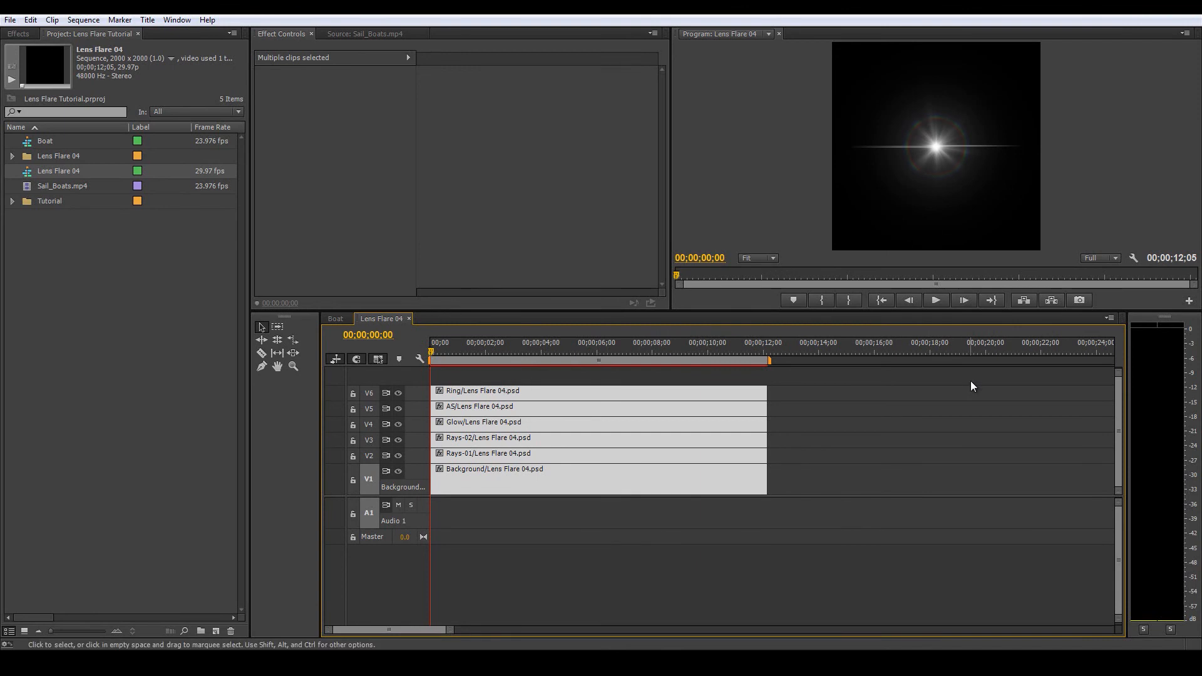
# Step: Place the playhead at 00;00;02;08 and move the Ring layer clip up to track V7, leaving V6 empty
pyautogui.moveTo(453, 349); pyautogui.dragTo(492, 348)
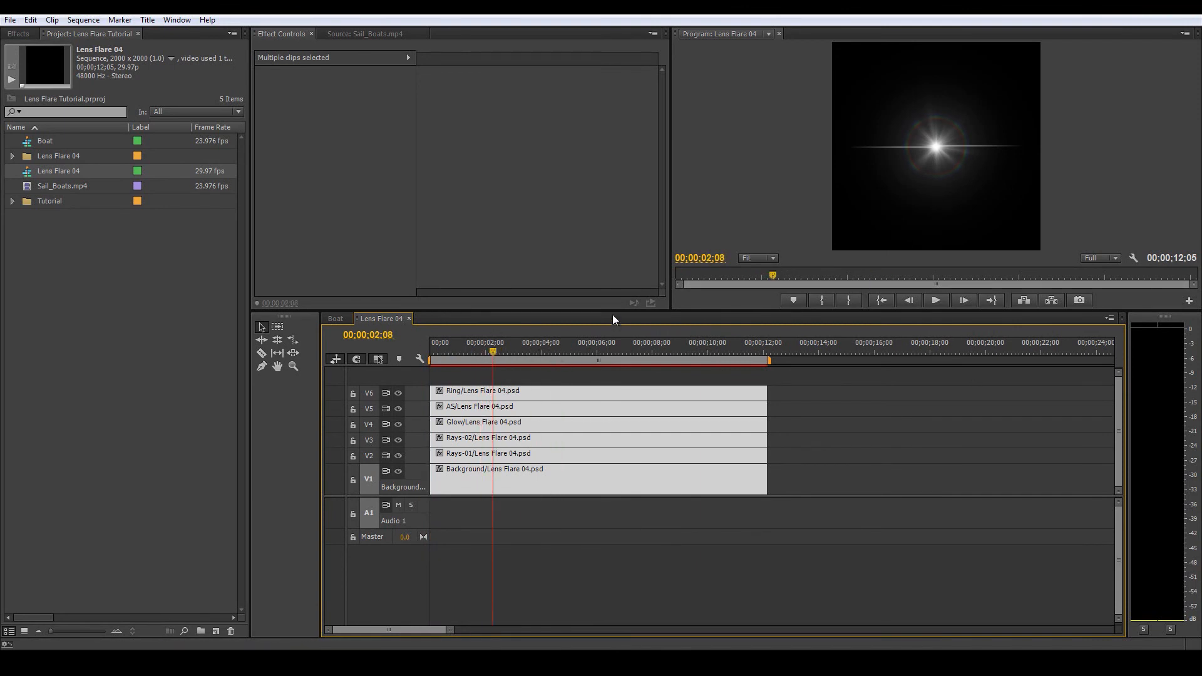
pyautogui.moveTo(615, 310); pyautogui.dragTo(613, 418)
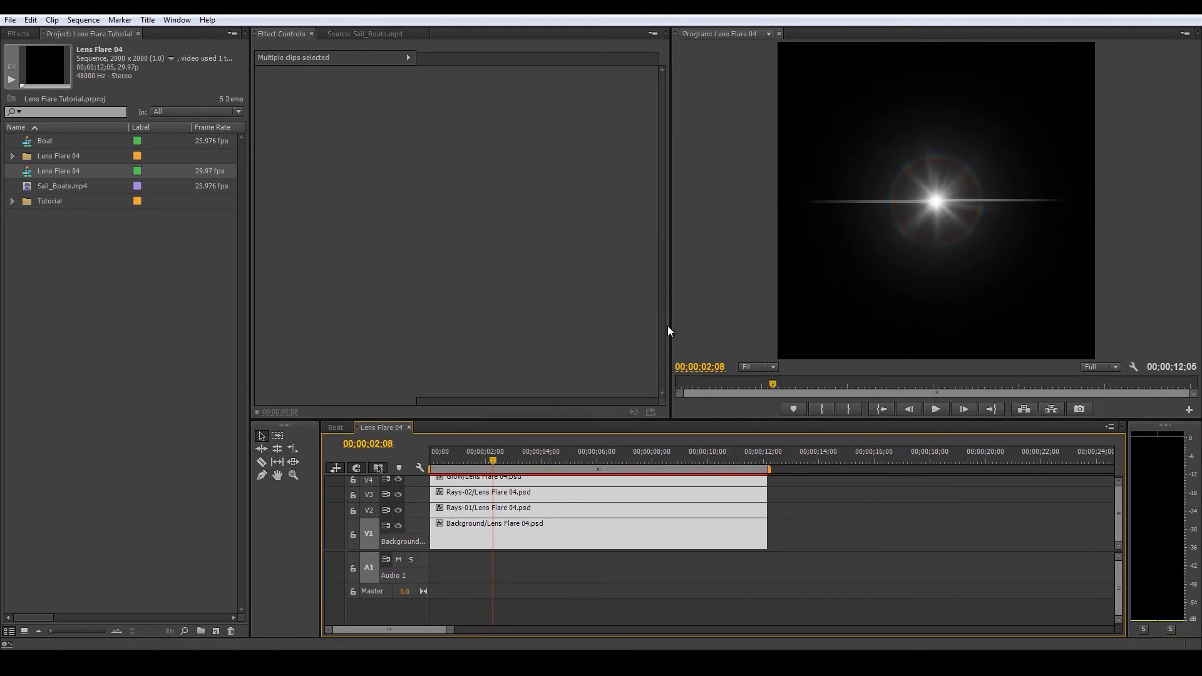
pyautogui.moveTo(672, 324); pyautogui.dragTo(553, 306)
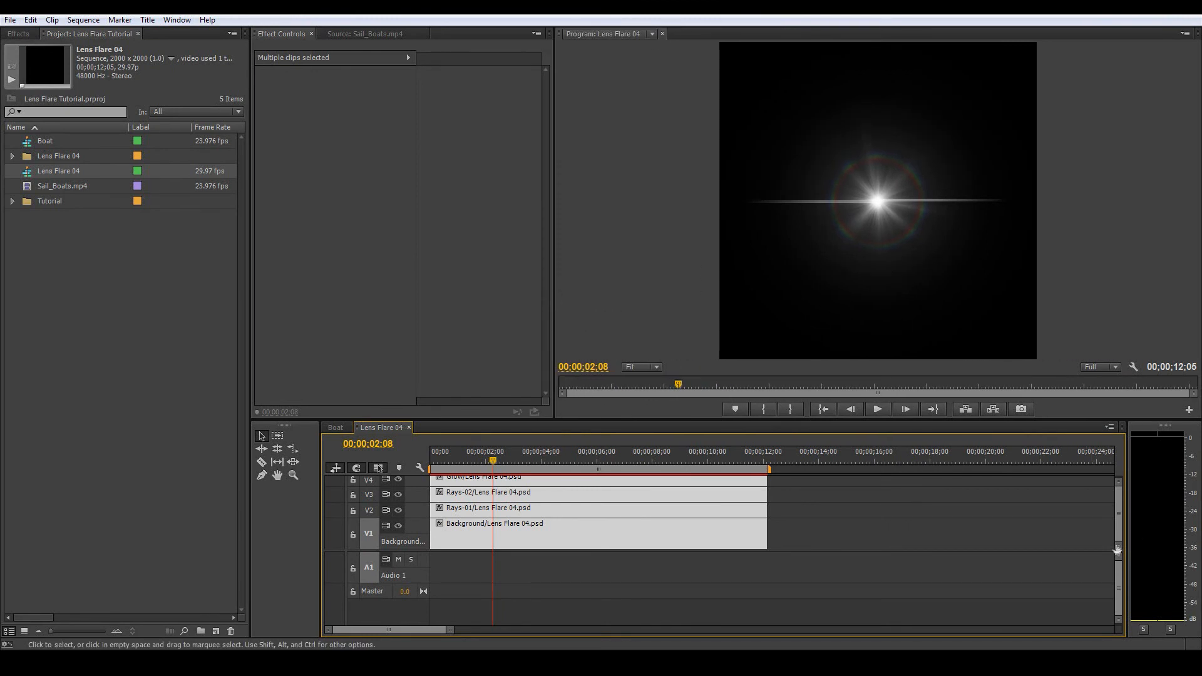
pyautogui.moveTo(1120, 551); pyautogui.dragTo(1120, 599)
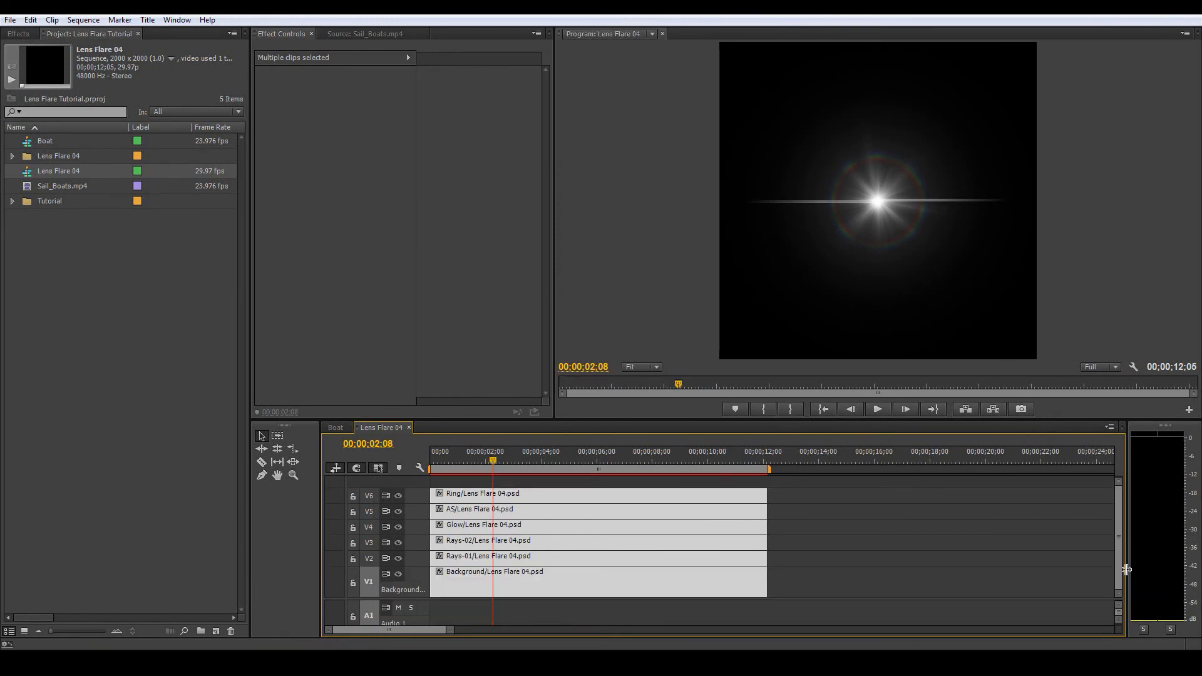
pyautogui.moveTo(754, 419); pyautogui.dragTo(752, 407)
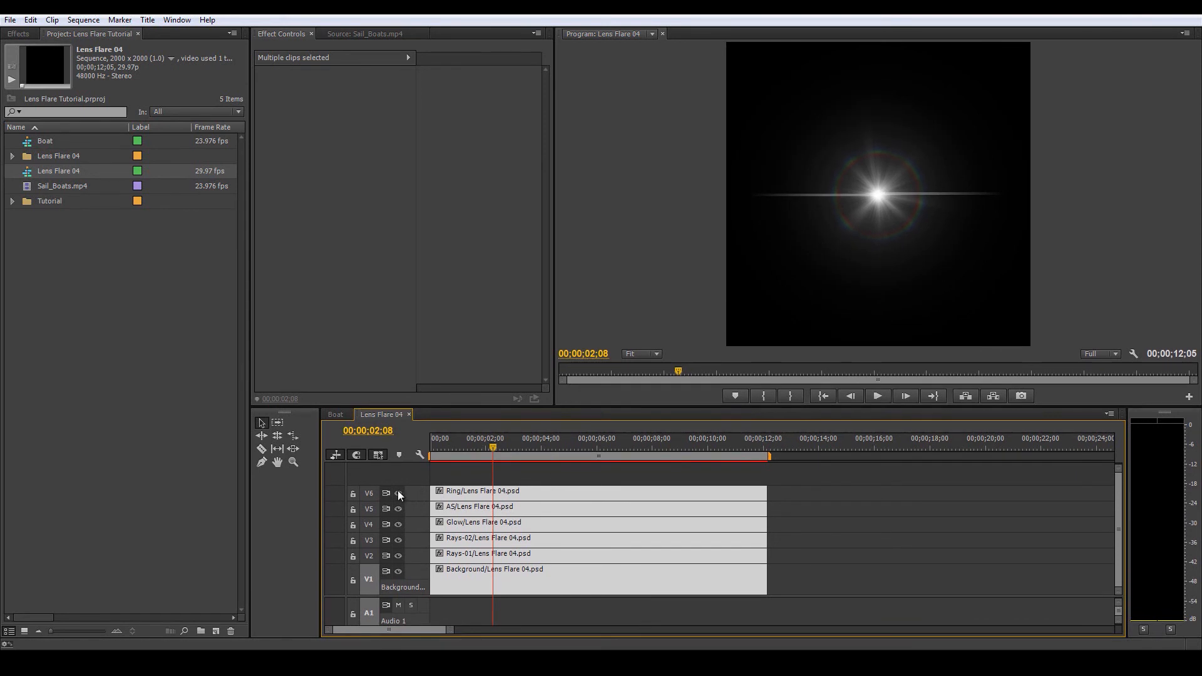
pyautogui.moveTo(466, 498); pyautogui.dragTo(462, 475)
pyautogui.click(526, 478)
pyautogui.click(530, 493)
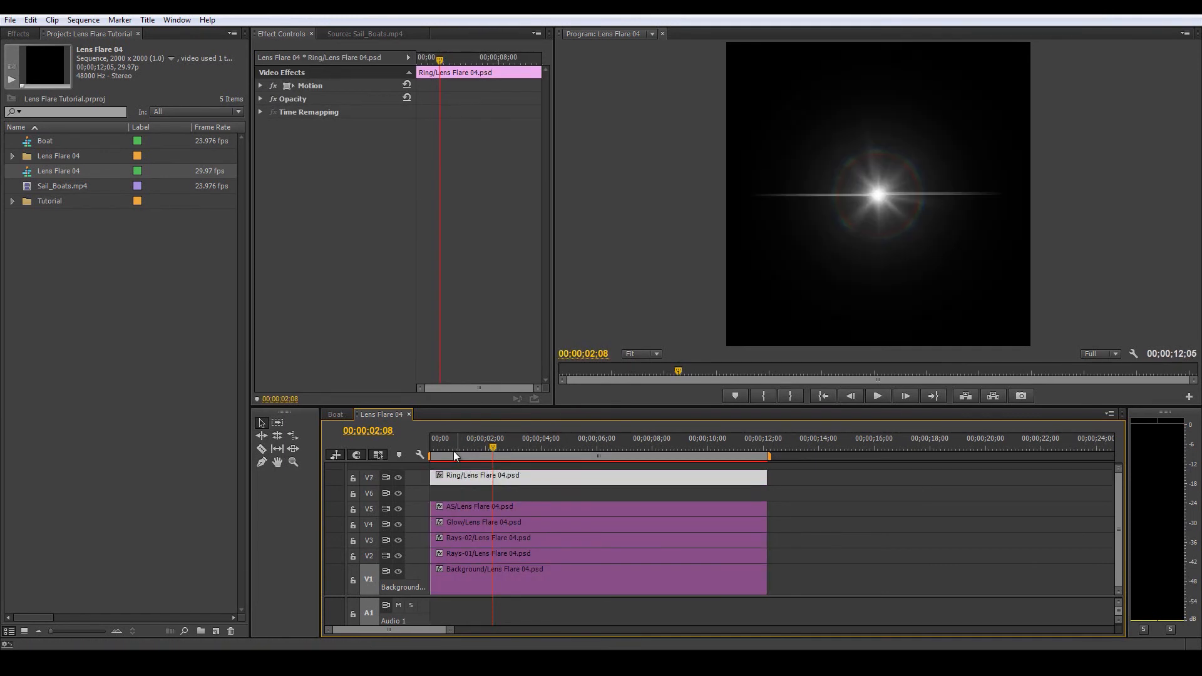
# Step: Create a 2000 × 2000 adjustment layer and place it on track V6, spanning the full length of the flare layers
pyautogui.rightClick(81, 256)
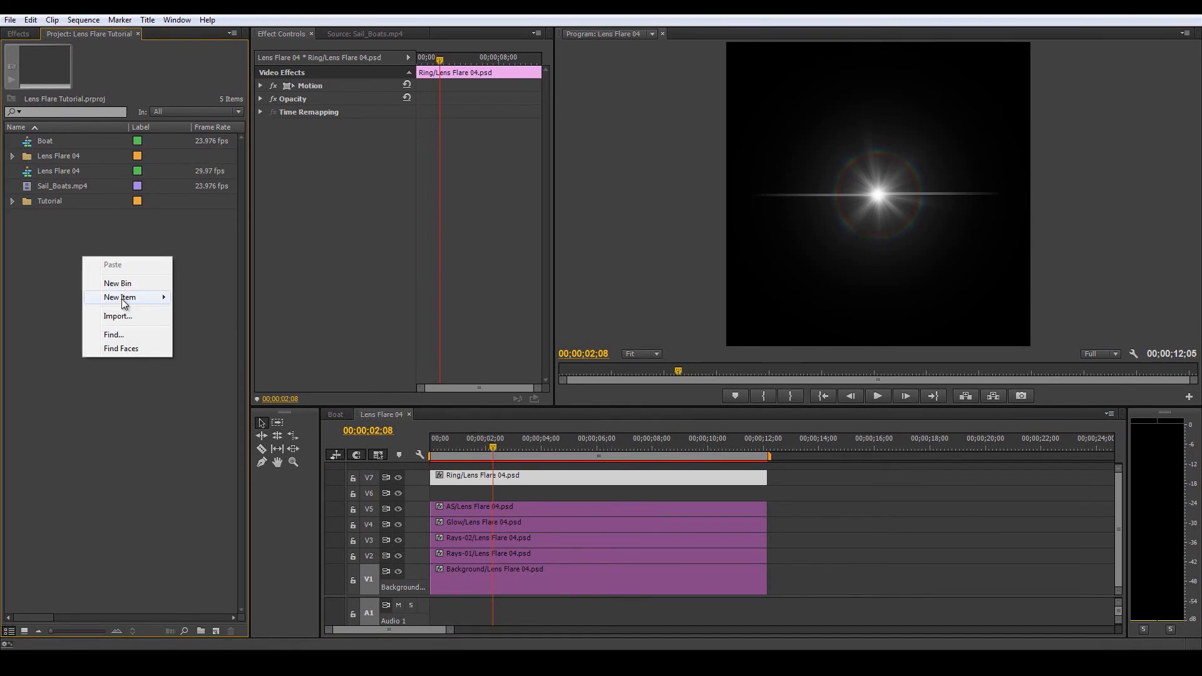
pyautogui.moveTo(124, 299)
pyautogui.click(225, 324)
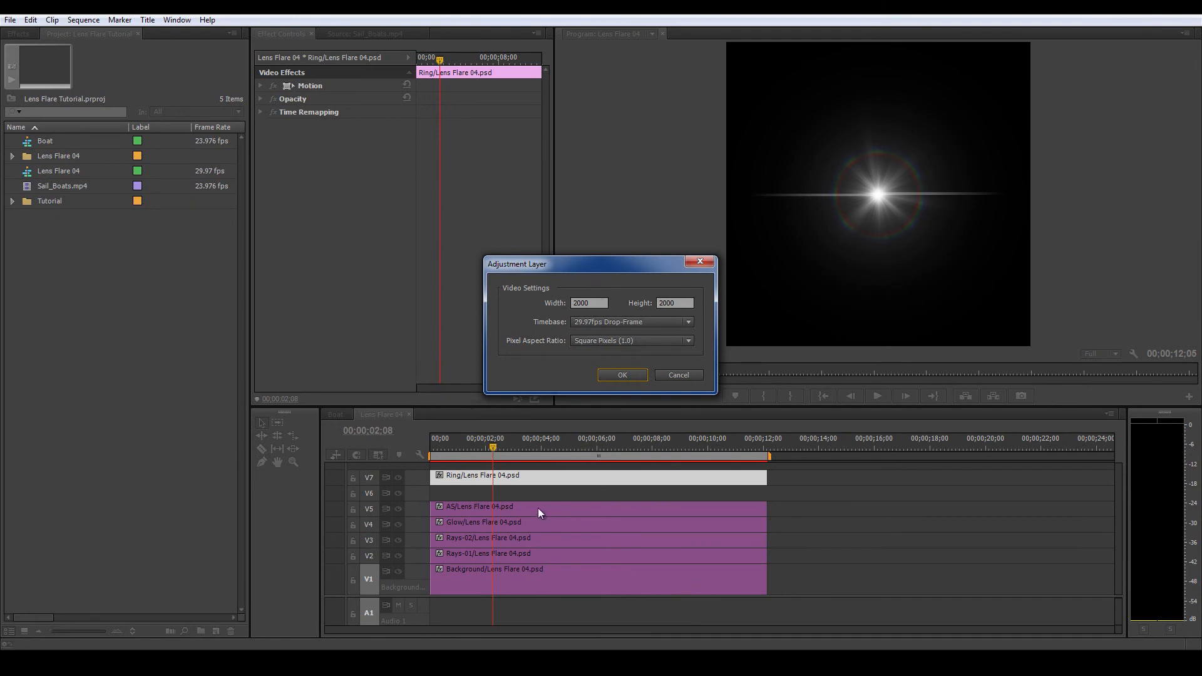
pyautogui.click(622, 376)
pyautogui.moveTo(29, 142); pyautogui.dragTo(767, 492)
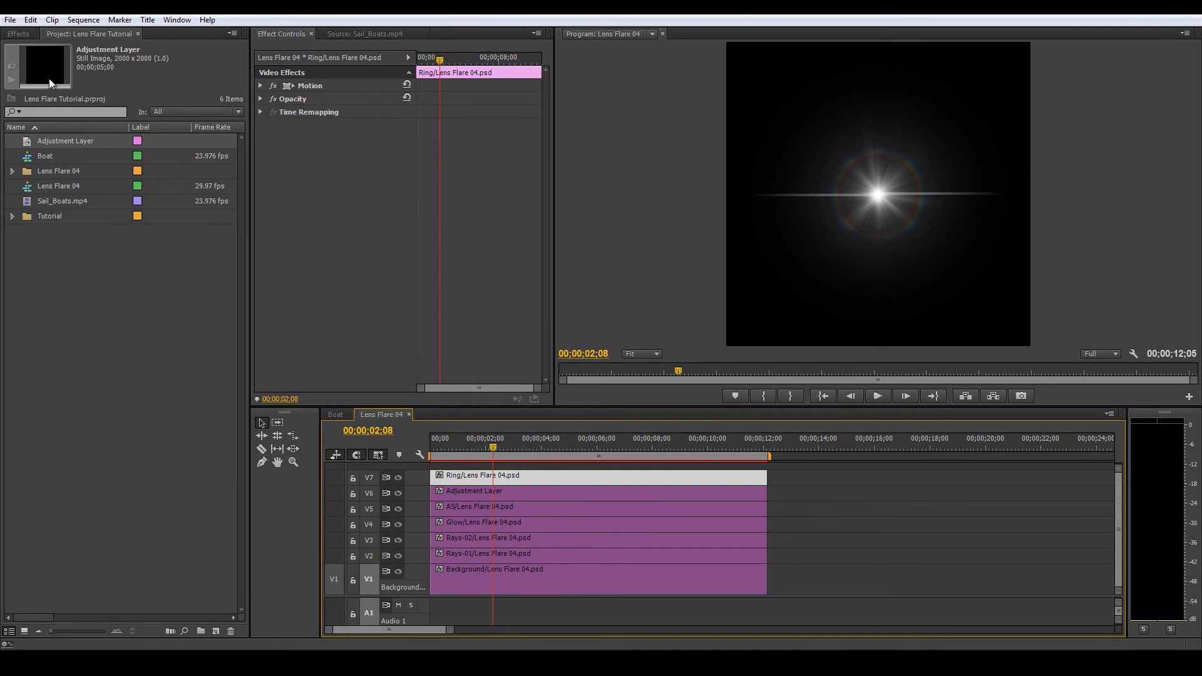
# Step: Apply the Three-Way Color Corrector effect to the adjustment layer on V6
pyautogui.click(19, 34)
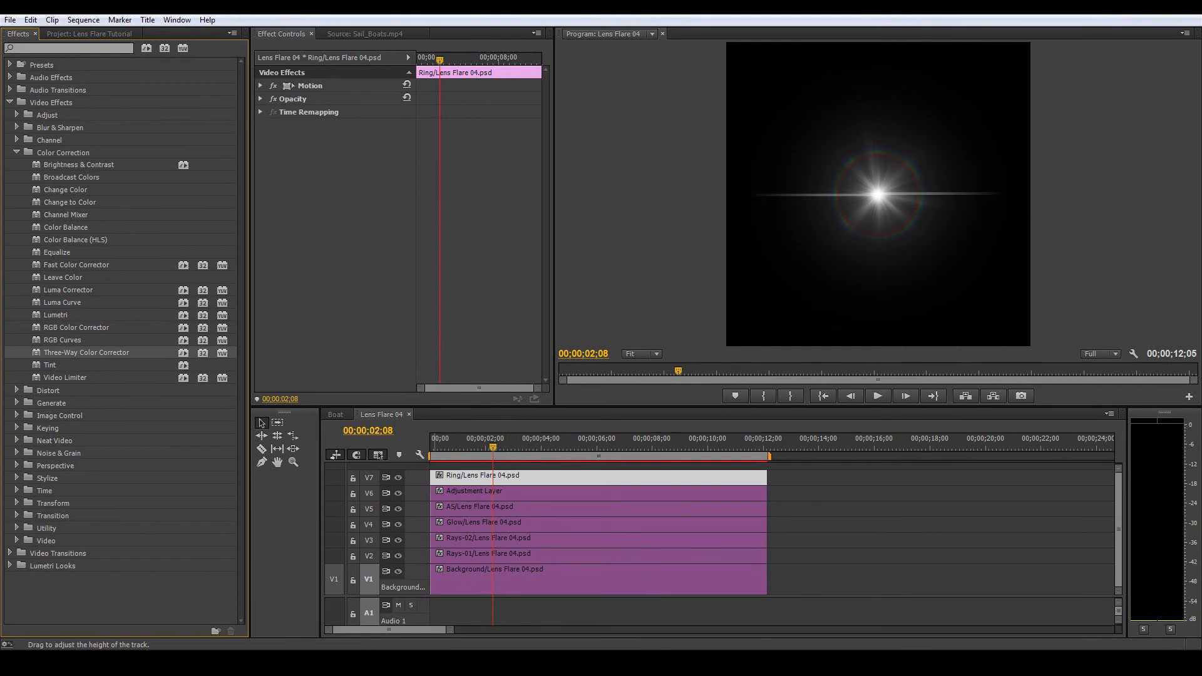
pyautogui.click(508, 494)
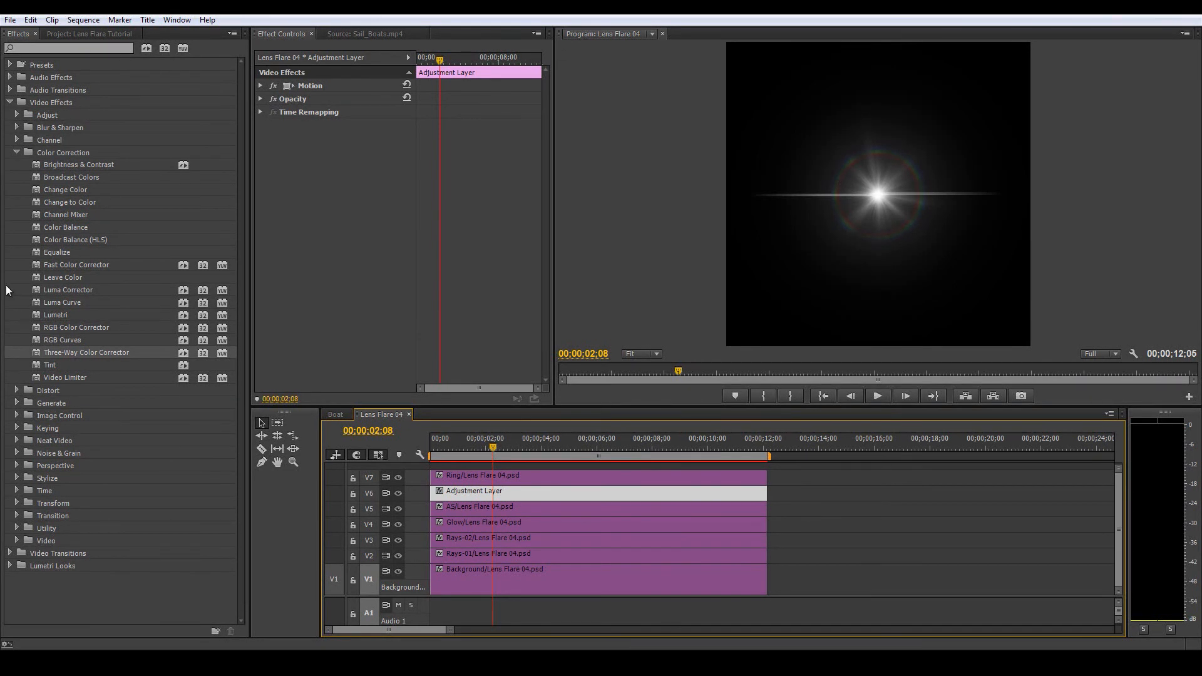
pyautogui.click(17, 152)
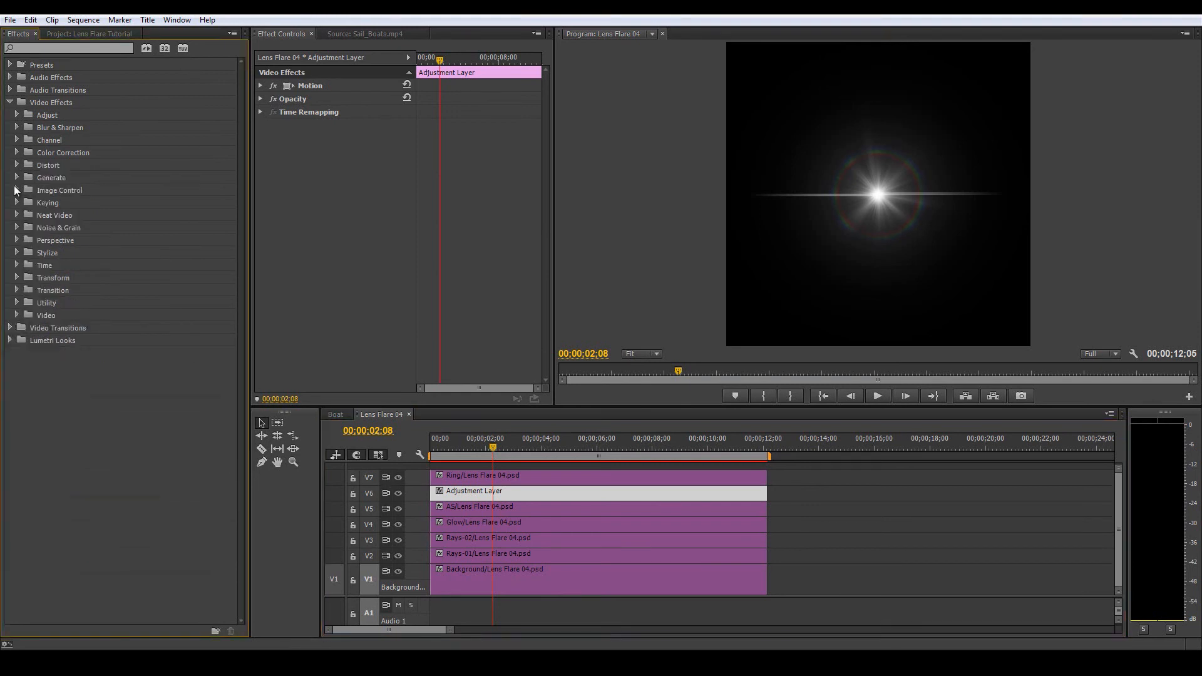
pyautogui.click(17, 153)
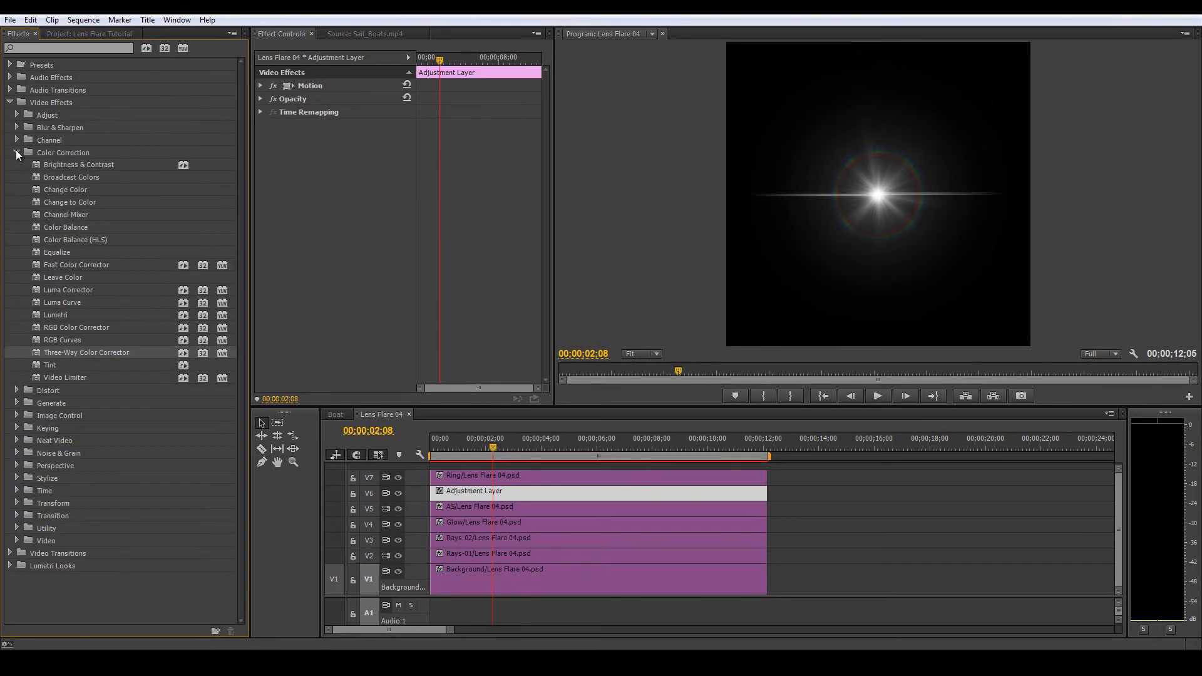
pyautogui.moveTo(38, 355); pyautogui.dragTo(669, 493)
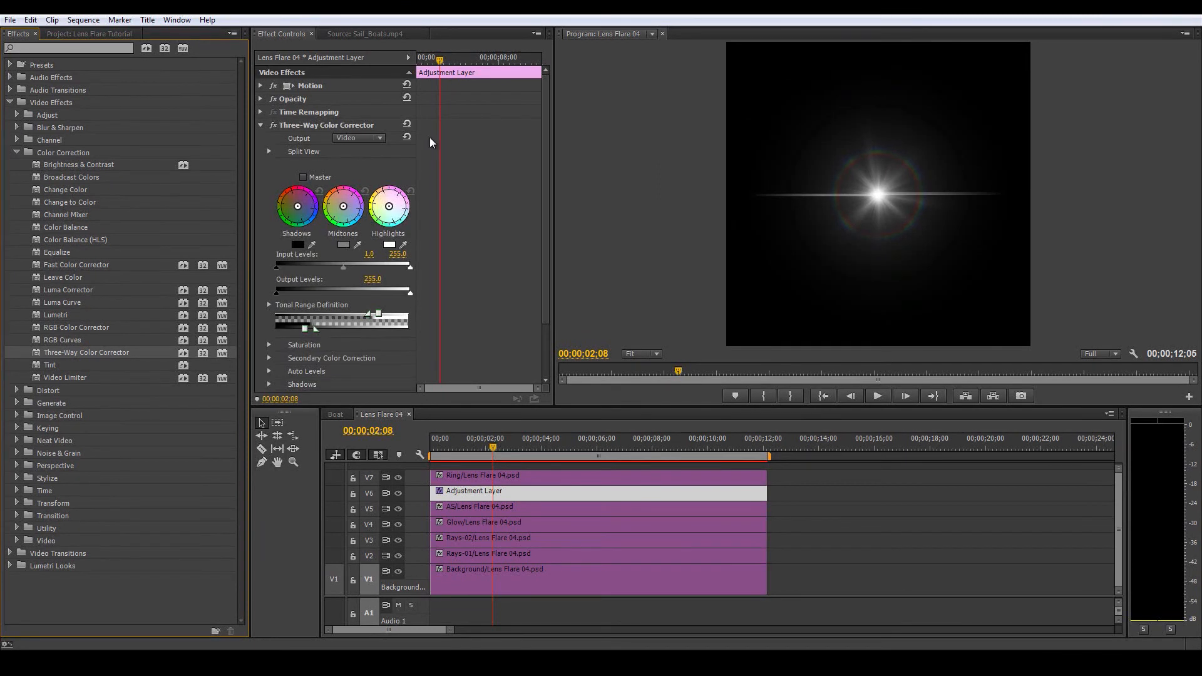
# Step: Enlarge the color wheels and widen the midtone range in Tonal Range Definition by pushing the shadow and highlight limits outward
pyautogui.click(408, 57)
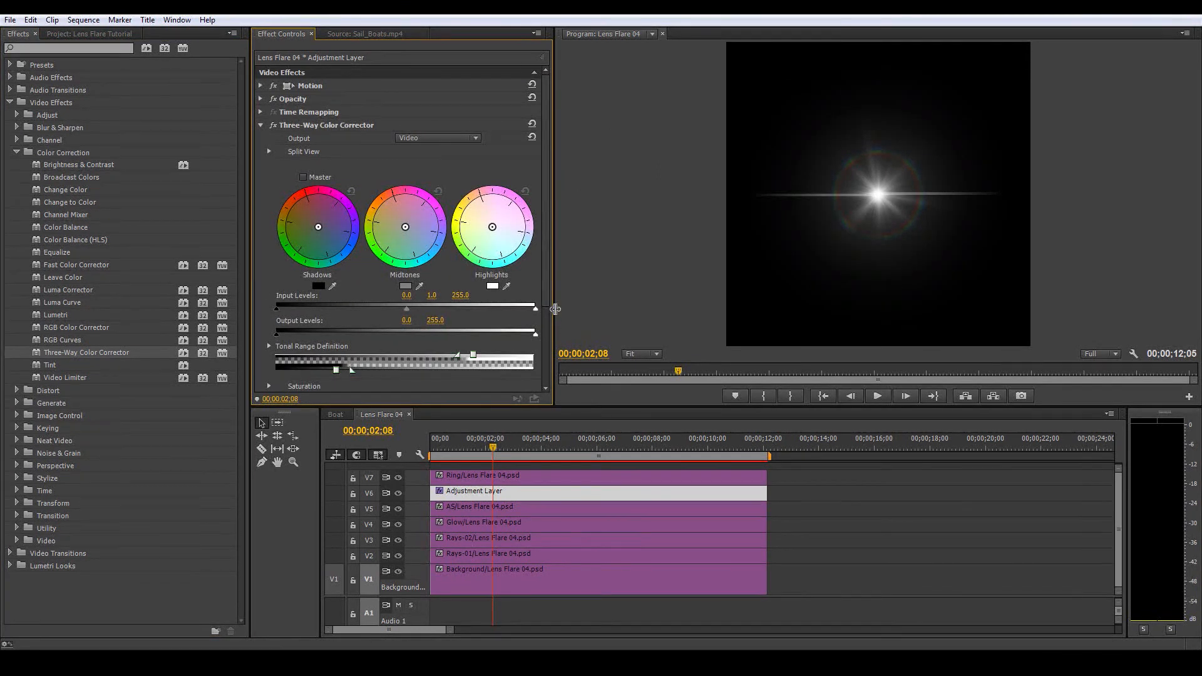
pyautogui.moveTo(555, 309); pyautogui.dragTo(666, 300)
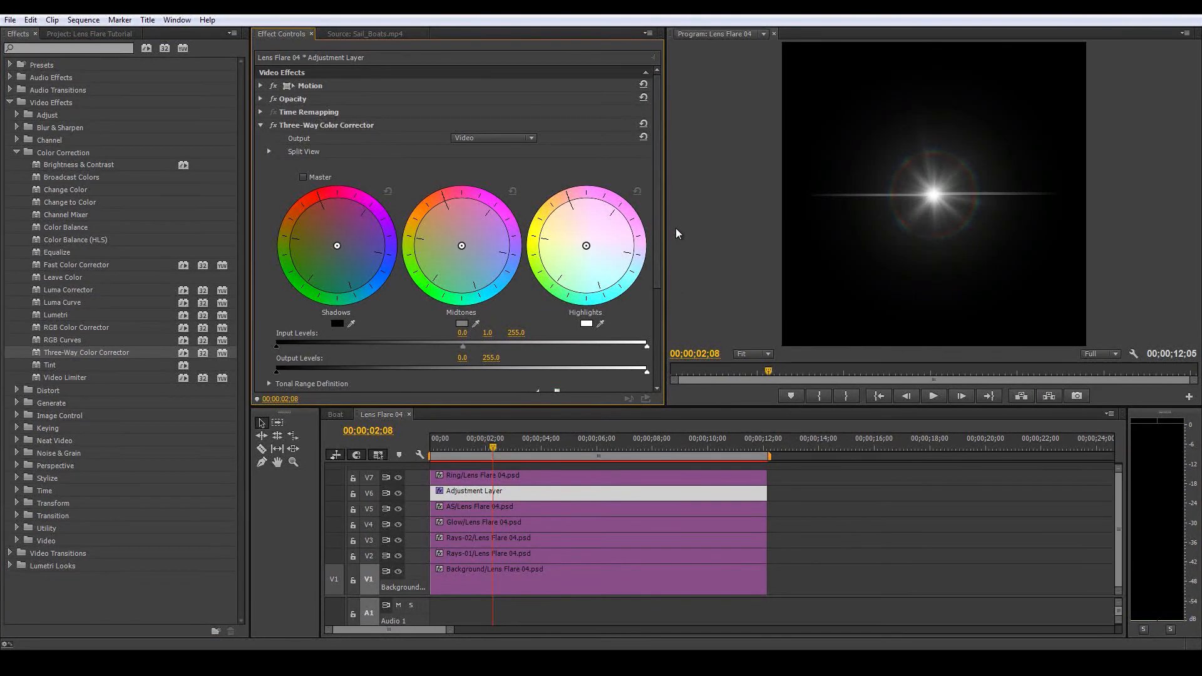
pyautogui.moveTo(661, 265); pyautogui.dragTo(663, 323)
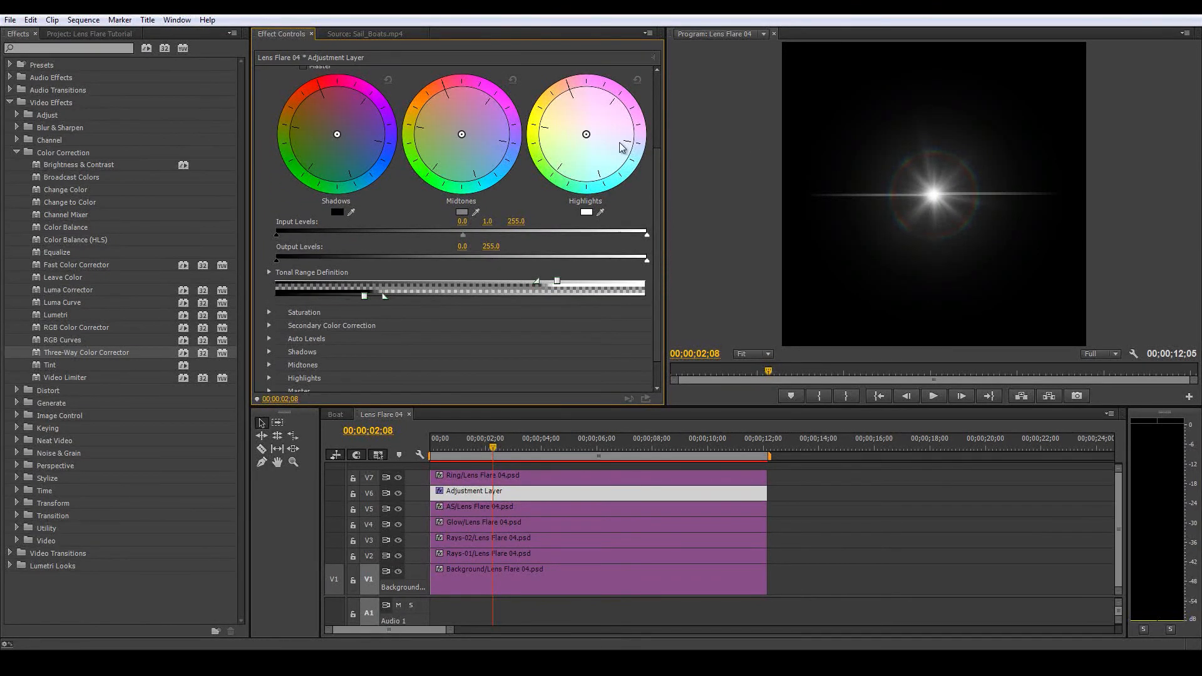
pyautogui.moveTo(557, 282); pyautogui.dragTo(645, 287)
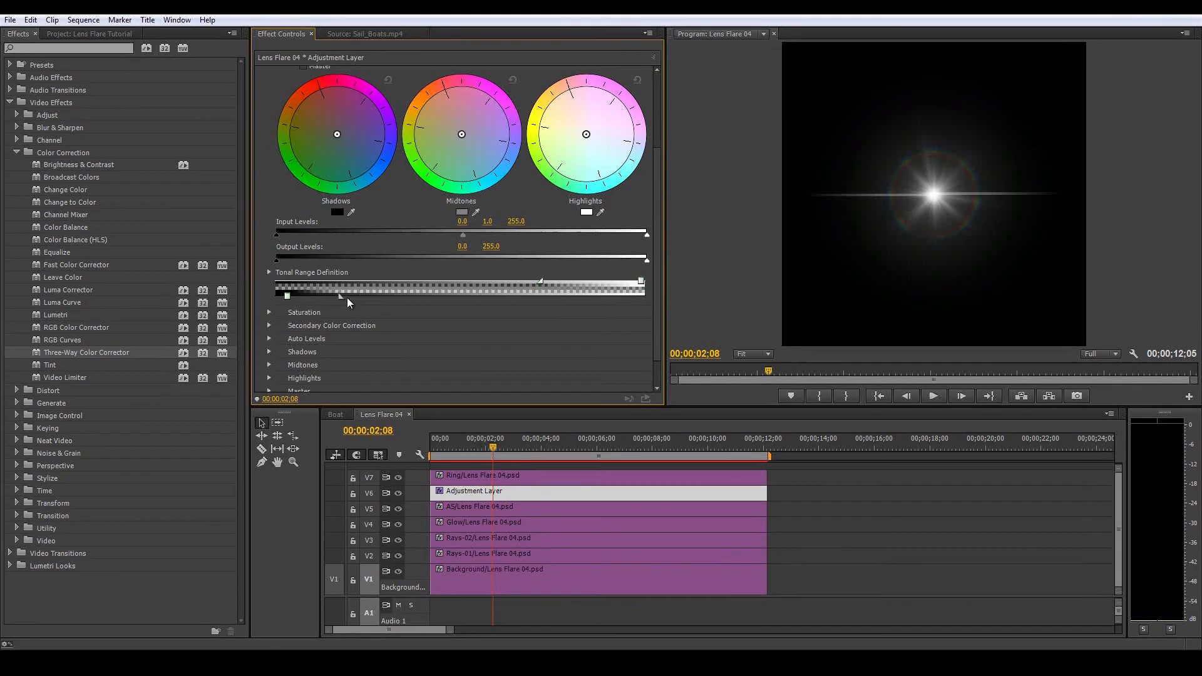
# Step: Tint the flare warm gold by shifting the Highlights and Midtones wheels toward yellow-orange, checking the preview at 75%
pyautogui.moveTo(587, 134); pyautogui.dragTo(550, 107)
pyautogui.click(756, 360)
pyautogui.click(776, 429)
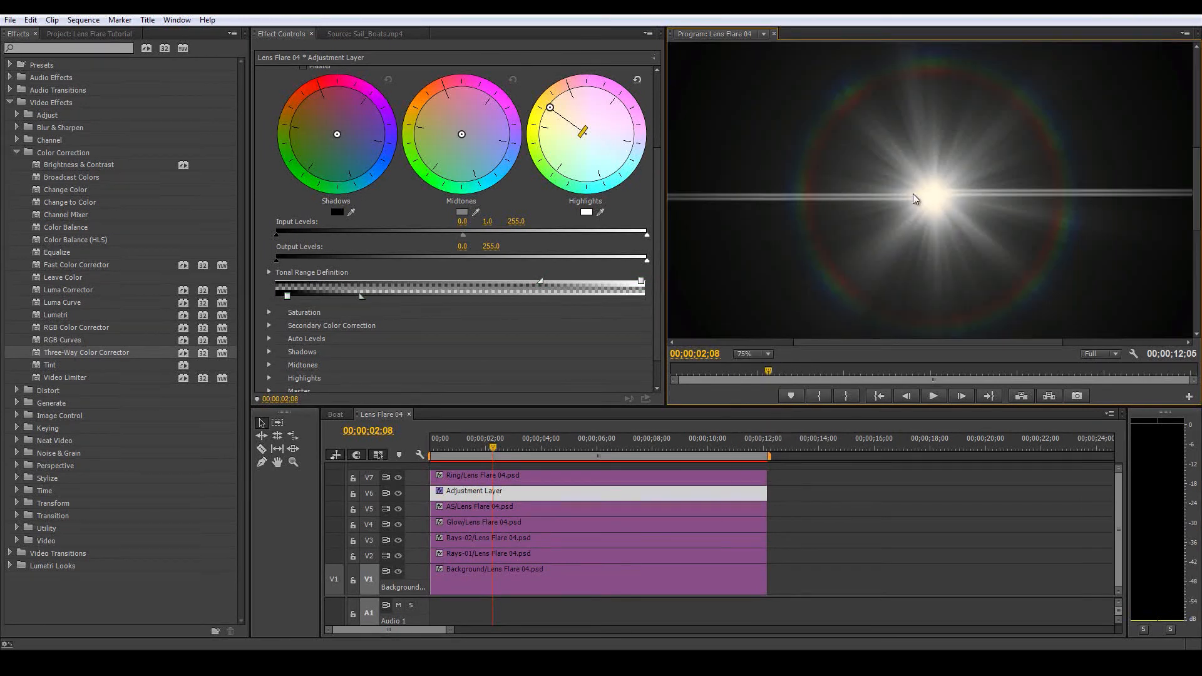
pyautogui.moveTo(583, 132)
pyautogui.mouseDown()
pyautogui.moveTo(573, 124)
pyautogui.moveTo(582, 131)
pyautogui.mouseUp()
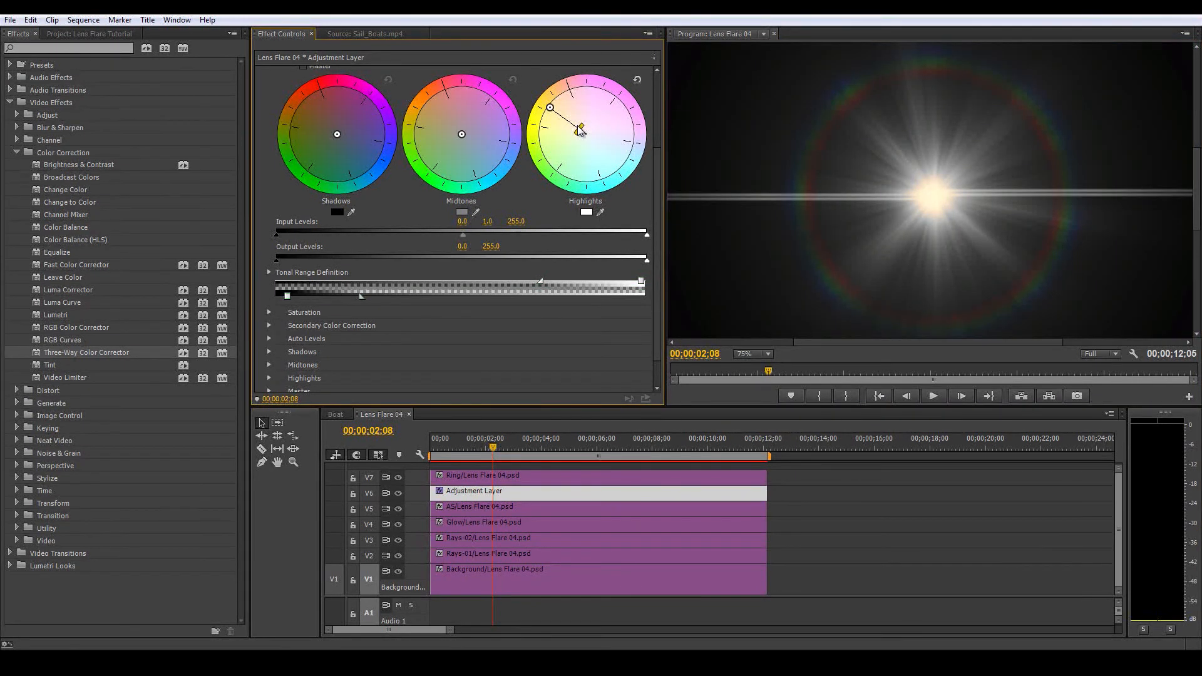
pyautogui.moveTo(462, 134)
pyautogui.mouseDown()
pyautogui.moveTo(436, 118)
pyautogui.moveTo(454, 127)
pyautogui.mouseUp()
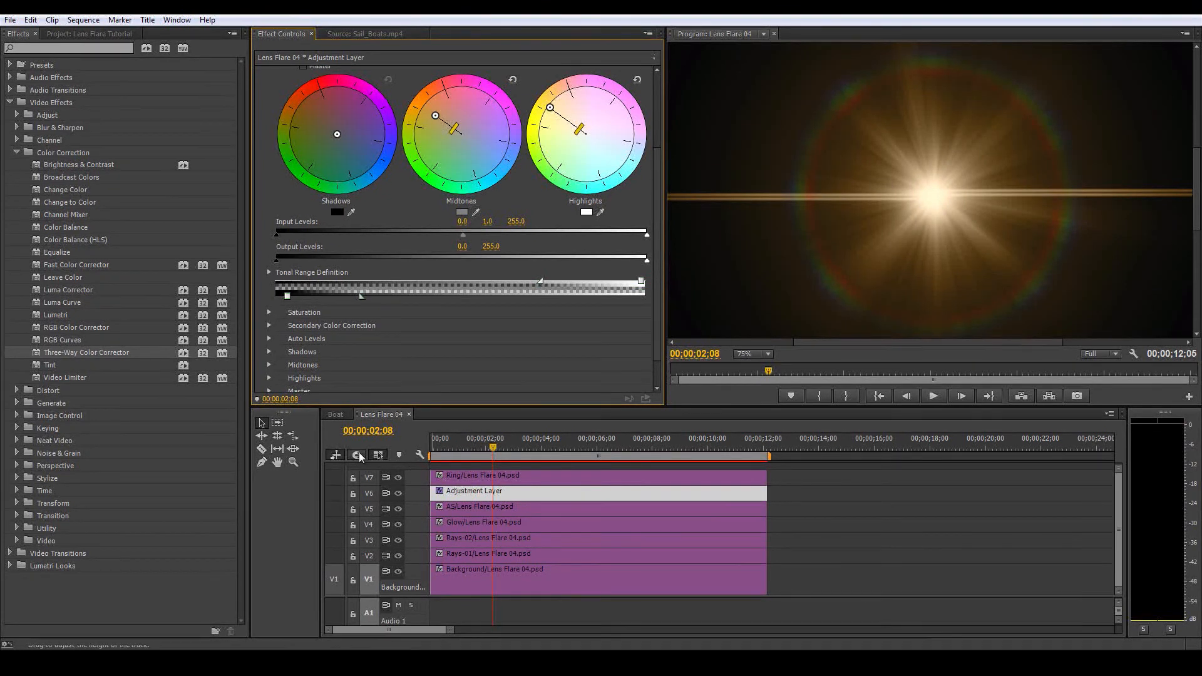
# Step: Return to the Boat sequence and extend the Lens Flare 04 clip on V2 to the end of Sail_Boats.mp4
pyautogui.click(335, 414)
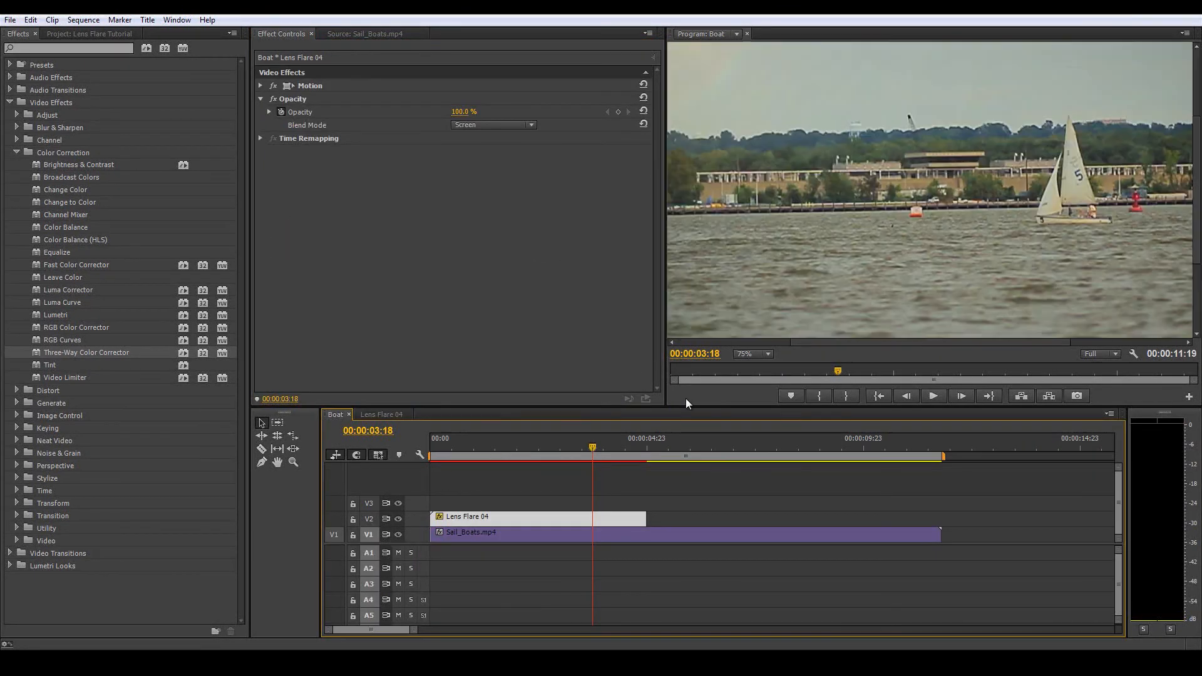
pyautogui.moveTo(685, 349); pyautogui.dragTo(686, 316)
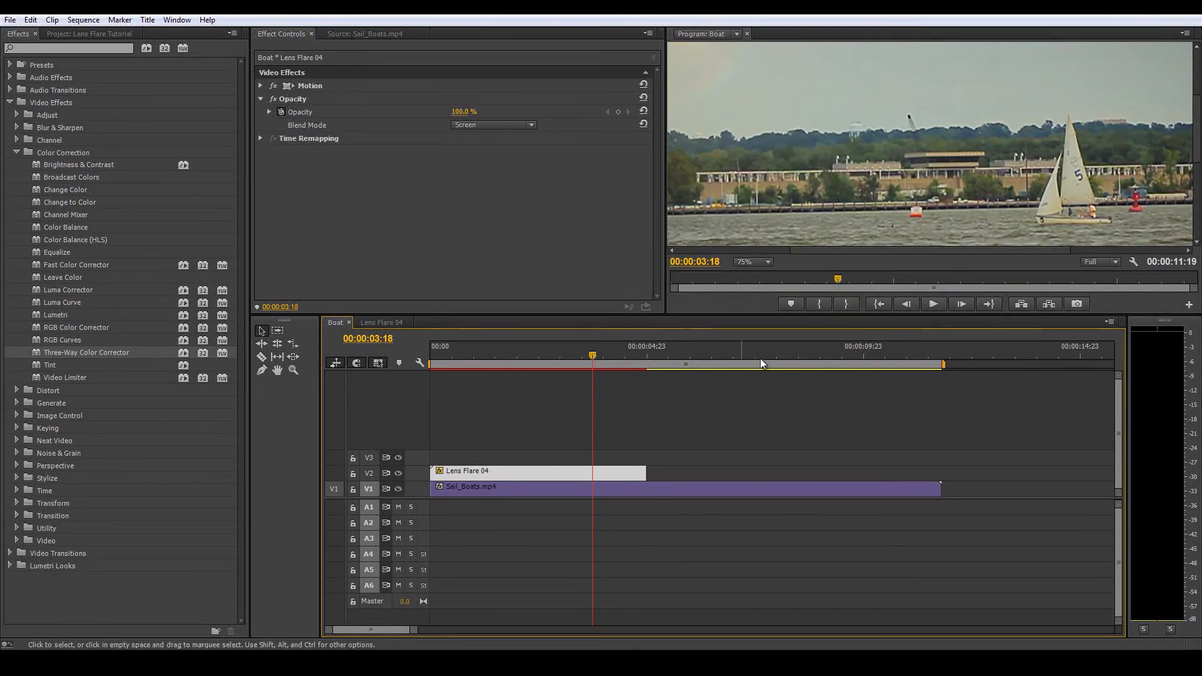
pyautogui.moveTo(655, 313); pyautogui.dragTo(657, 433)
pyautogui.click(769, 381)
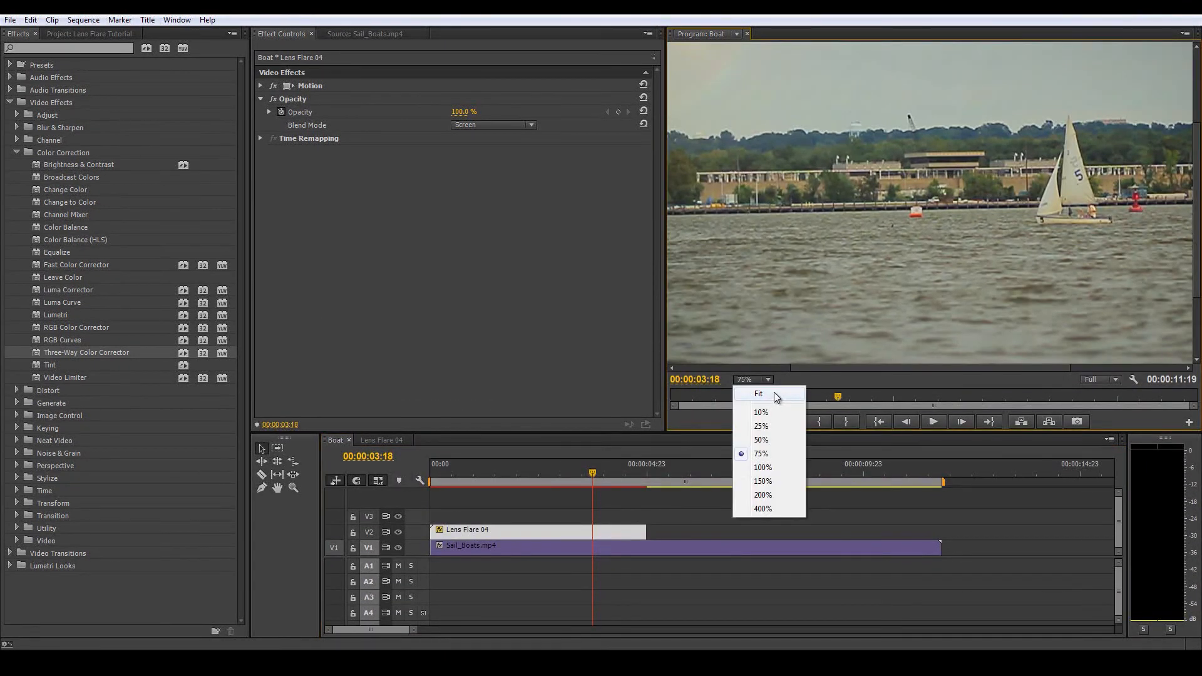
pyautogui.click(777, 394)
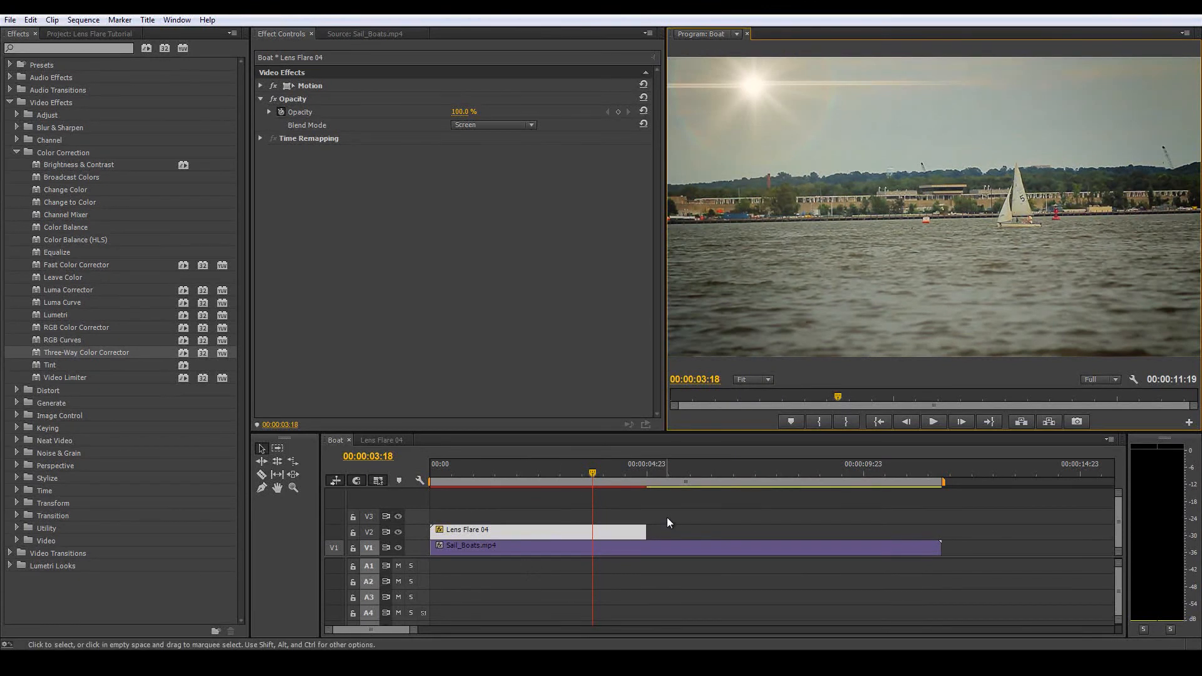
pyautogui.moveTo(646, 531); pyautogui.dragTo(941, 541)
# Step: Place the playhead at 00:00:00:00 and shift the flare slightly further left in the sky
pyautogui.moveTo(595, 473); pyautogui.dragTo(445, 438)
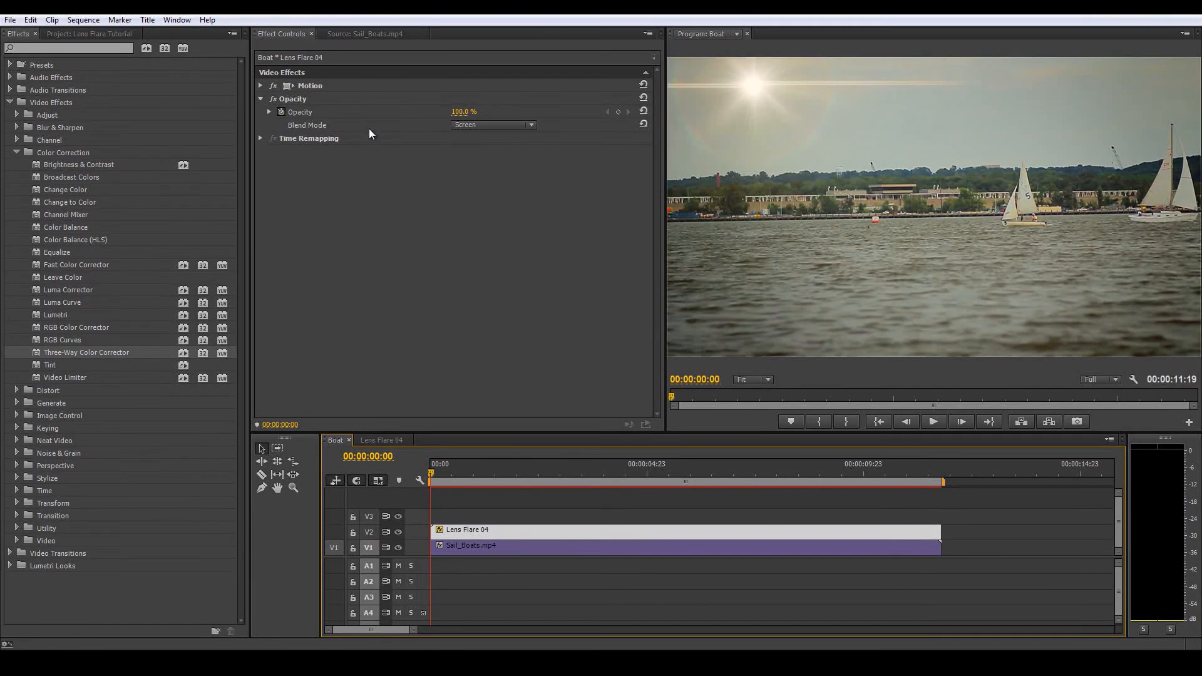
pyautogui.click(289, 85)
pyautogui.moveTo(755, 84); pyautogui.dragTo(722, 84)
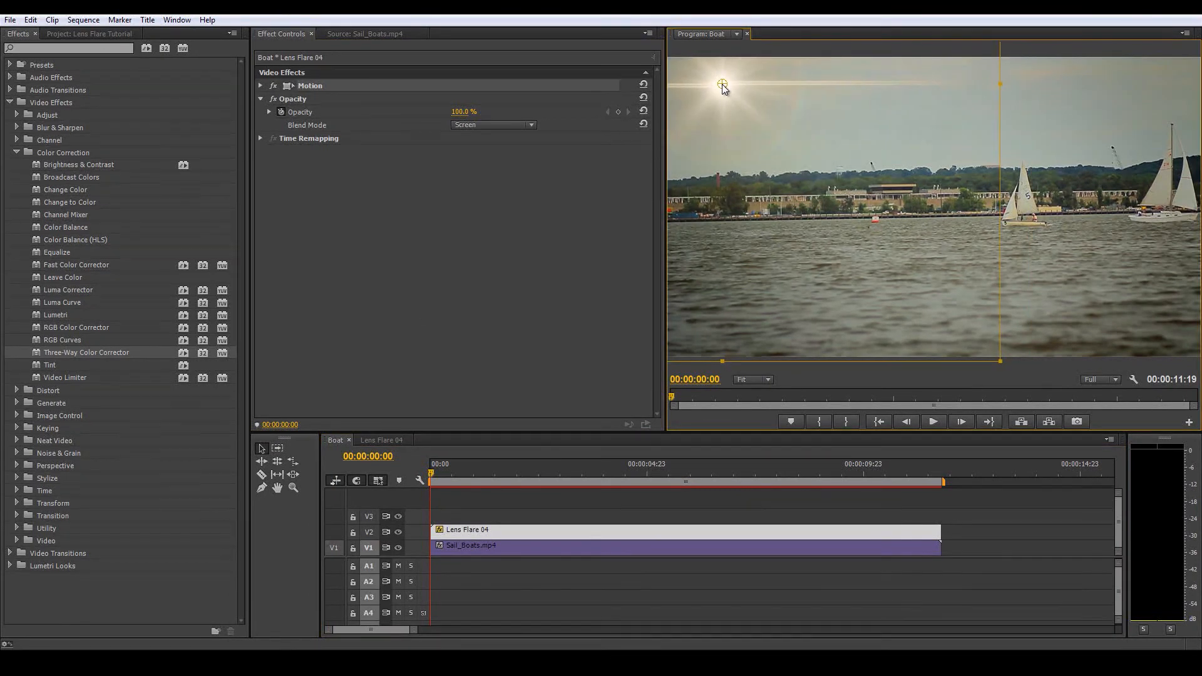
# Step: Show the Program preview at 10% and scale the Lens Flare 04 clip up to about 1.8 times its size
pyautogui.click(748, 379)
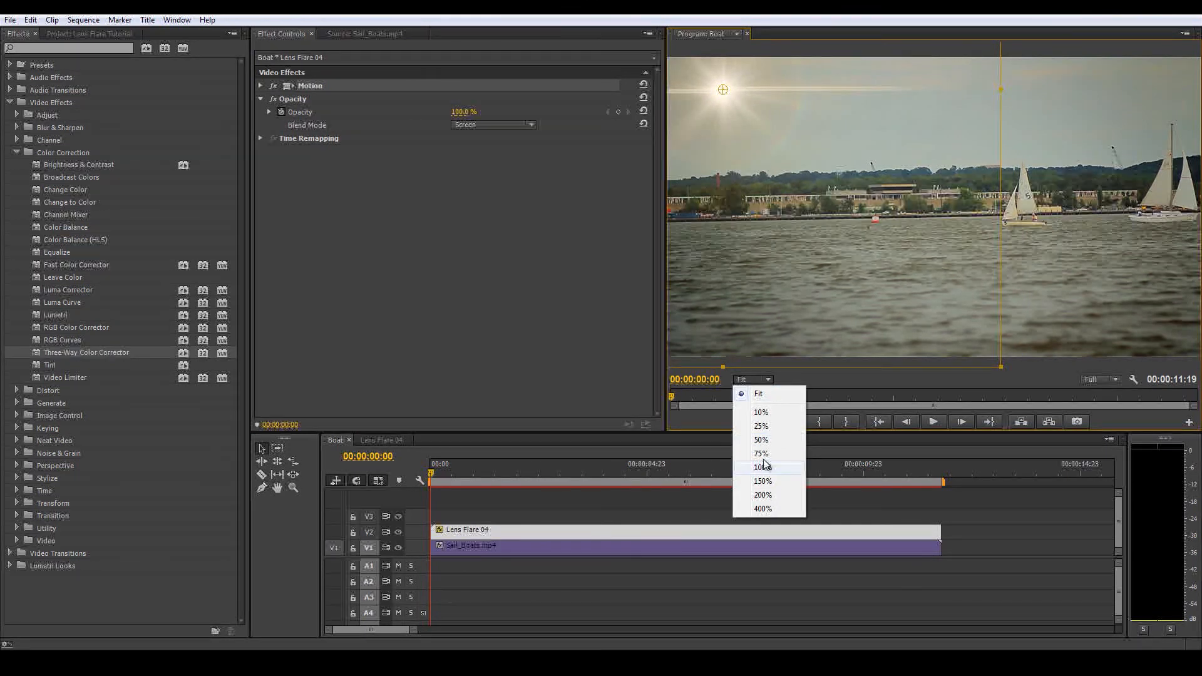
pyautogui.click(762, 413)
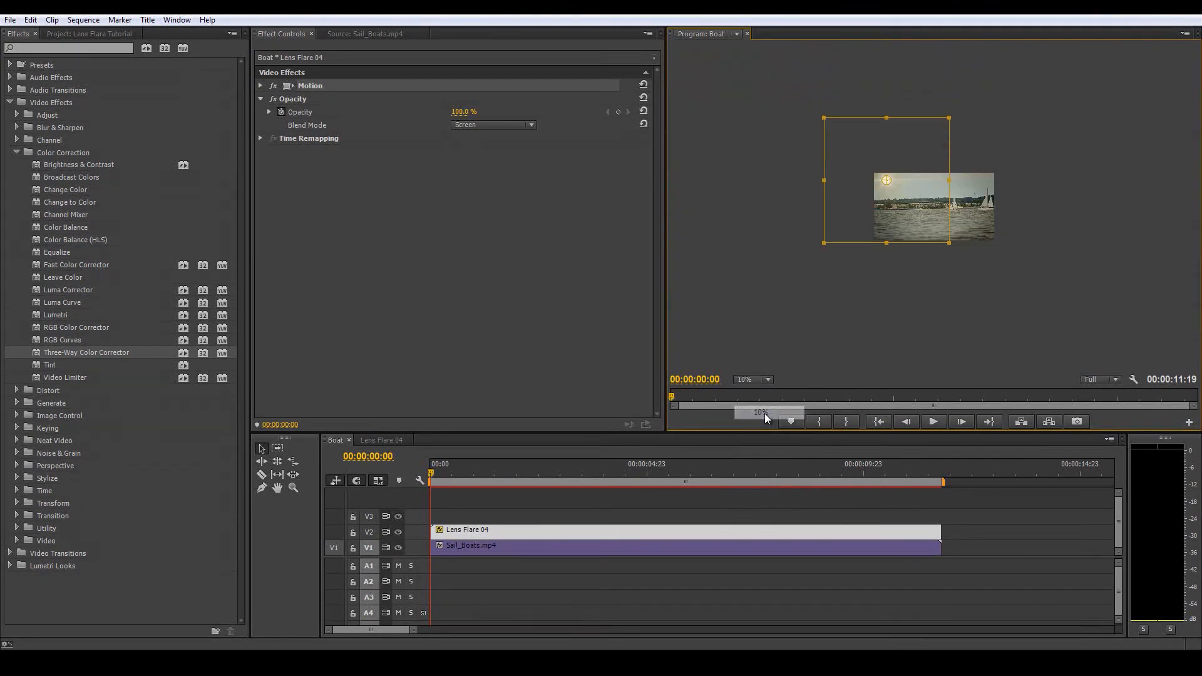
pyautogui.moveTo(950, 244); pyautogui.dragTo(1028, 297)
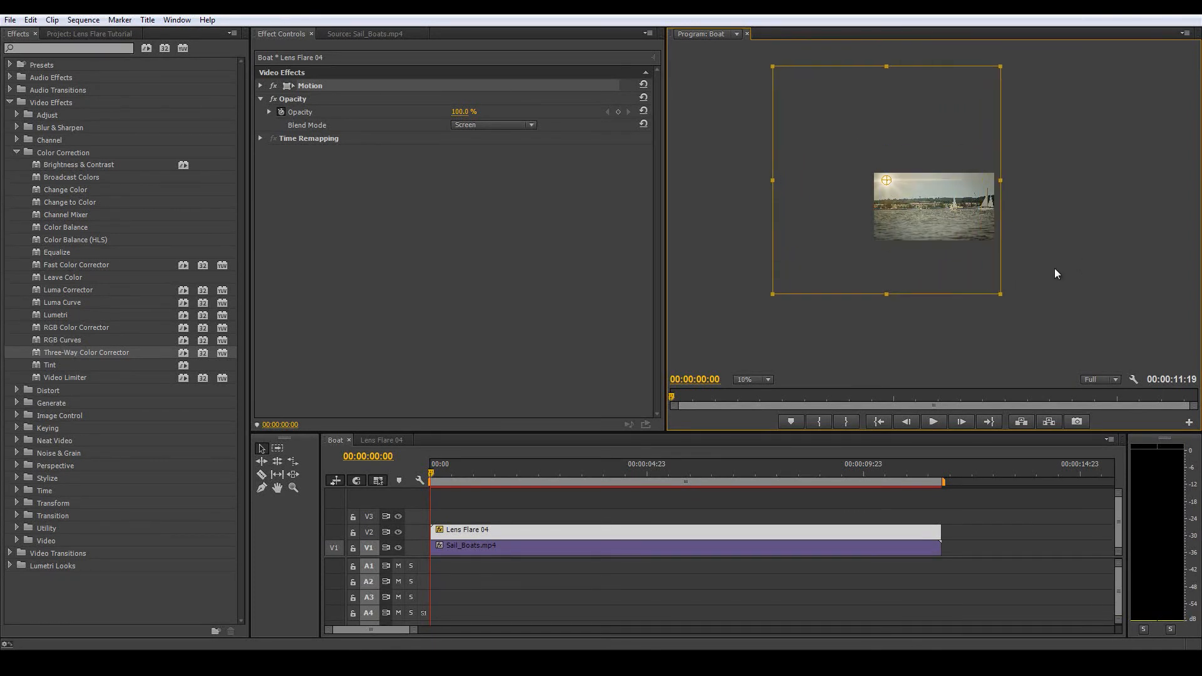
# Step: Show the Program preview at 25% and nudge the flare slightly up and to the left, to about 168, 108
pyautogui.click(746, 381)
pyautogui.click(762, 425)
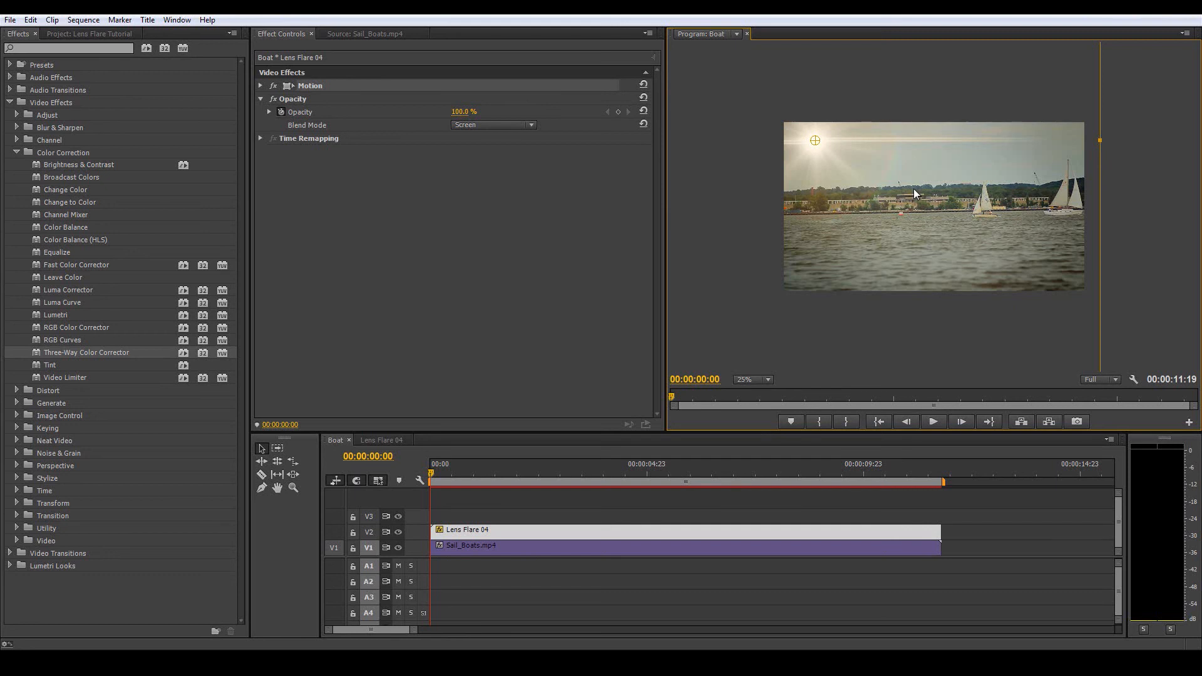
pyautogui.moveTo(817, 140); pyautogui.dragTo(810, 139)
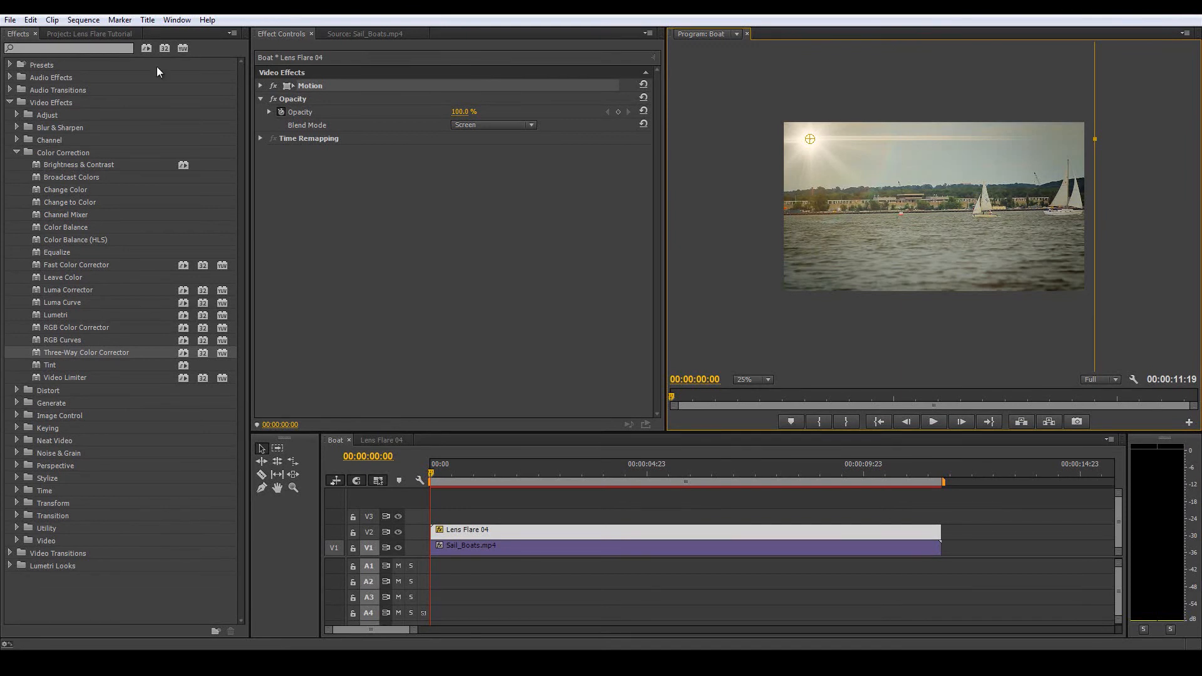
# Step: Enable Position keyframing for the Lens Flare 04 clip at 00:00:00:00 and reveal its keyframe timeline
pyautogui.click(260, 86)
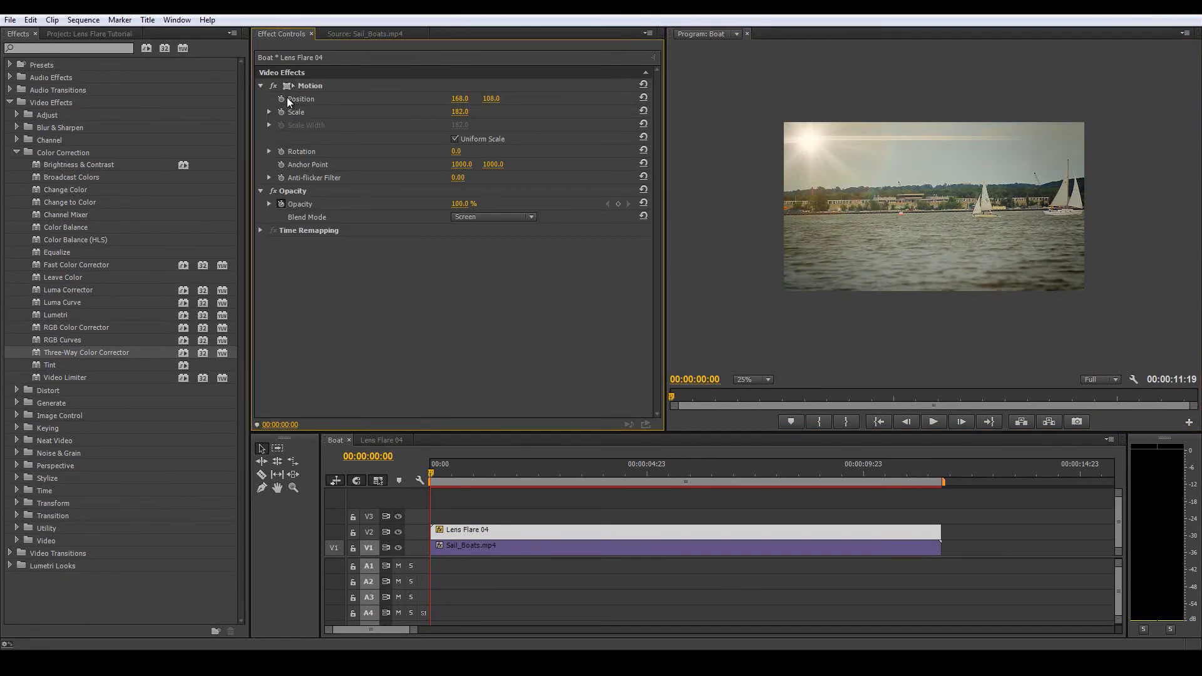
pyautogui.click(281, 99)
pyautogui.click(652, 59)
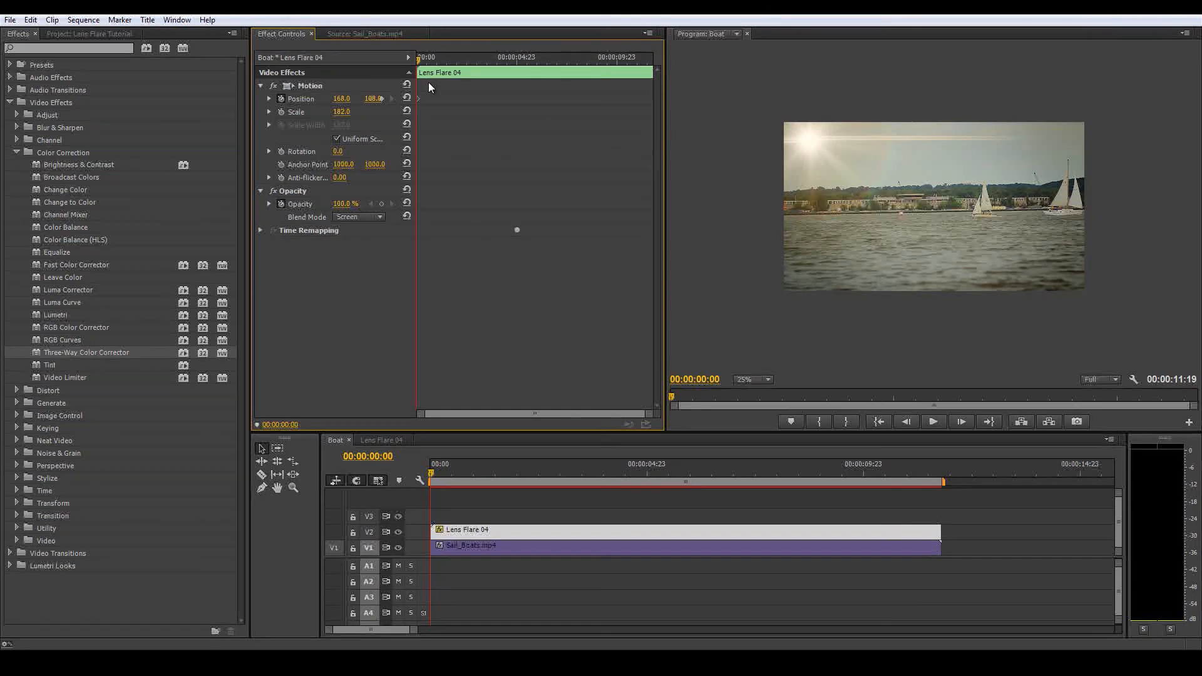
# Step: Move the flare right to about 612 horizontally near 00:00:11:09, shift that Position keyframe to the clip's end, and scrub back to check the motion
pyautogui.moveTo(420, 58); pyautogui.dragTo(660, 69)
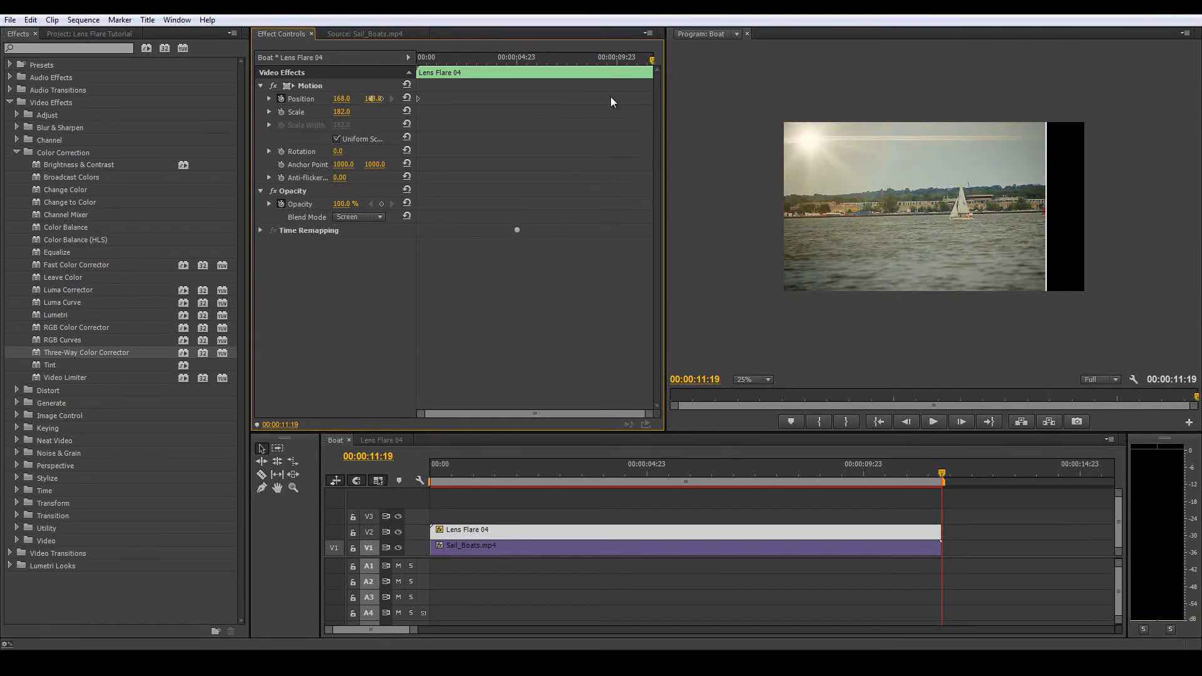
pyautogui.click(310, 85)
pyautogui.moveTo(652, 61); pyautogui.dragTo(644, 62)
pyautogui.moveTo(813, 141); pyautogui.dragTo(881, 139)
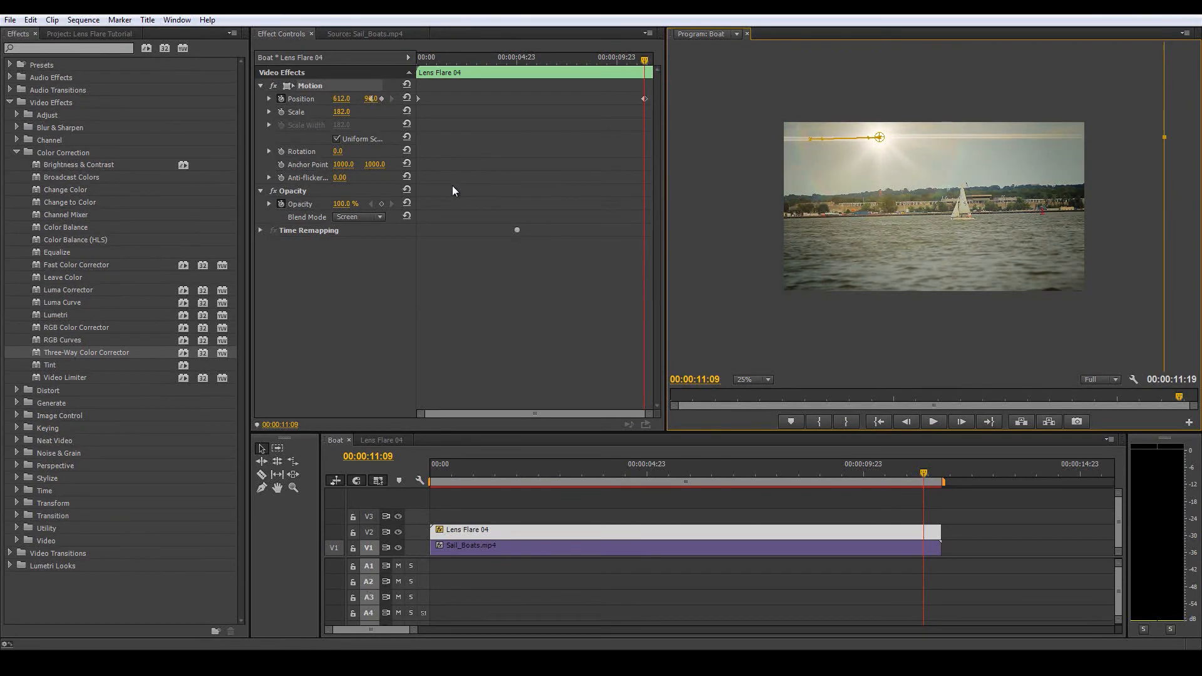
pyautogui.click(647, 98)
pyautogui.moveTo(937, 470); pyautogui.dragTo(664, 481)
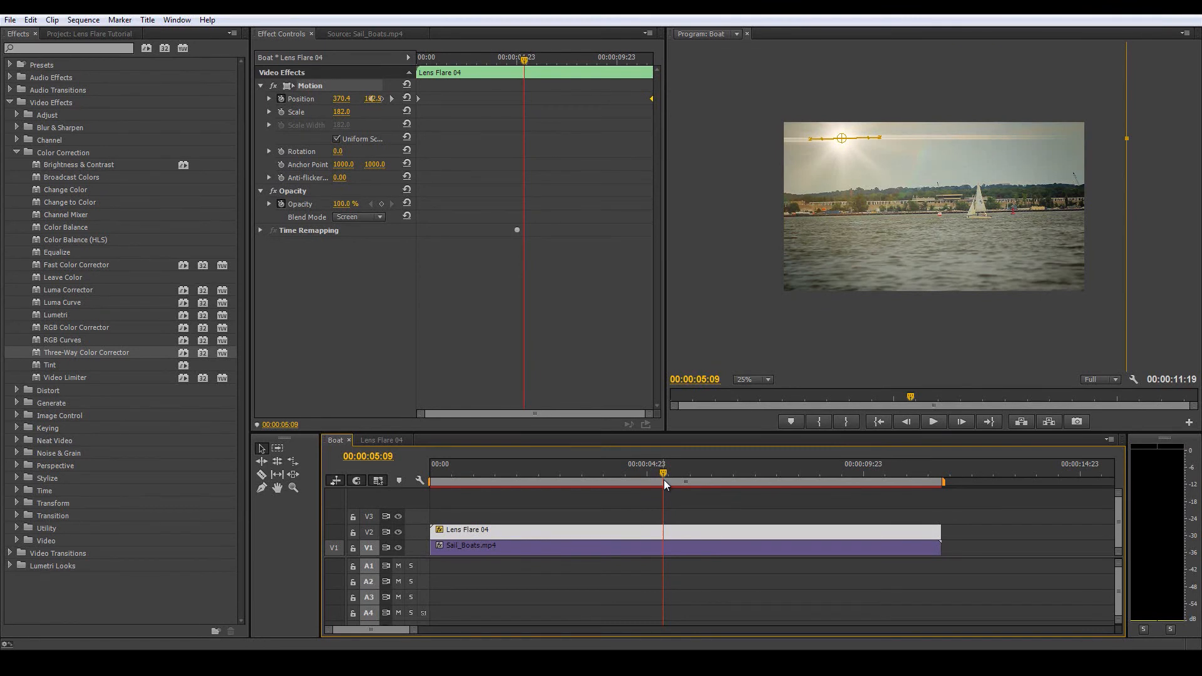
# Step: Open the Lens Flare 04 sequence and resize the workspace to fit the whole flare in the Program preview at 25%
pyautogui.click(390, 441)
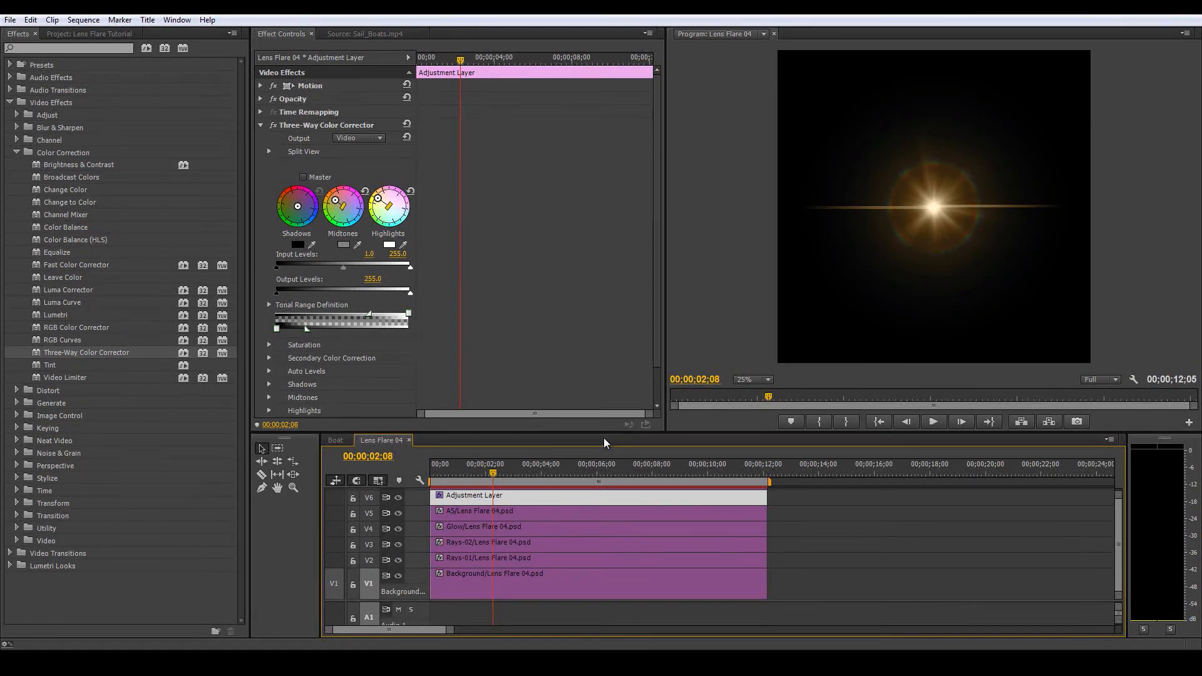
pyautogui.moveTo(605, 433); pyautogui.dragTo(602, 324)
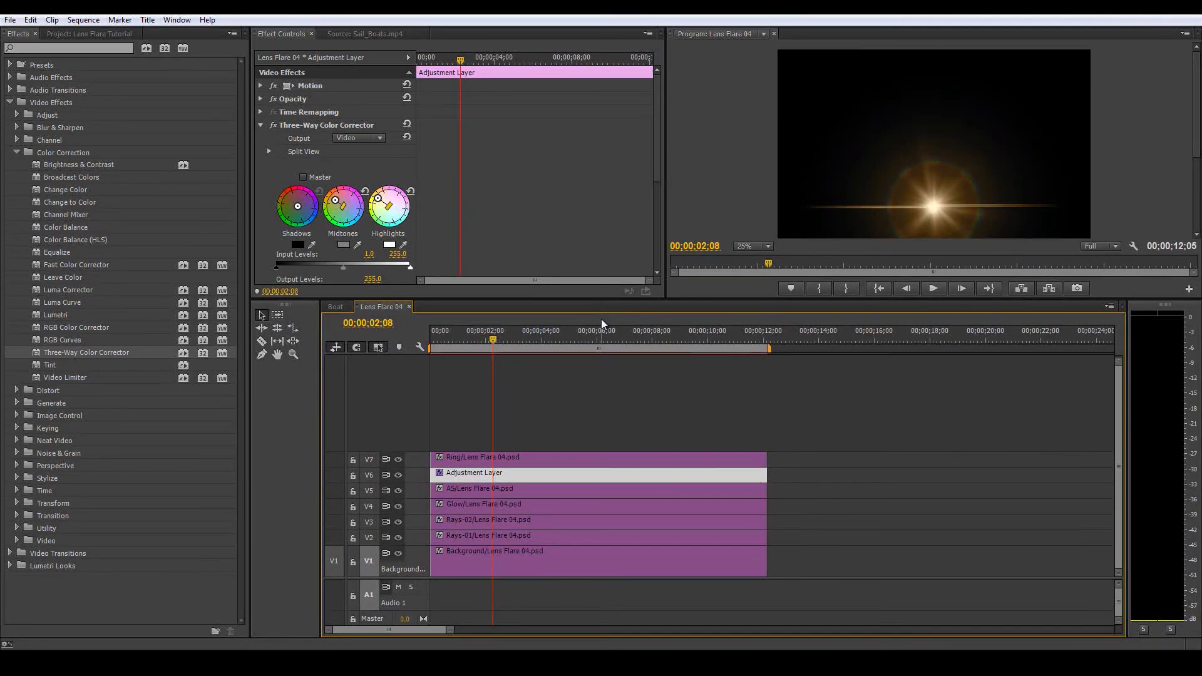
pyautogui.click(752, 246)
pyautogui.click(761, 281)
pyautogui.click(751, 246)
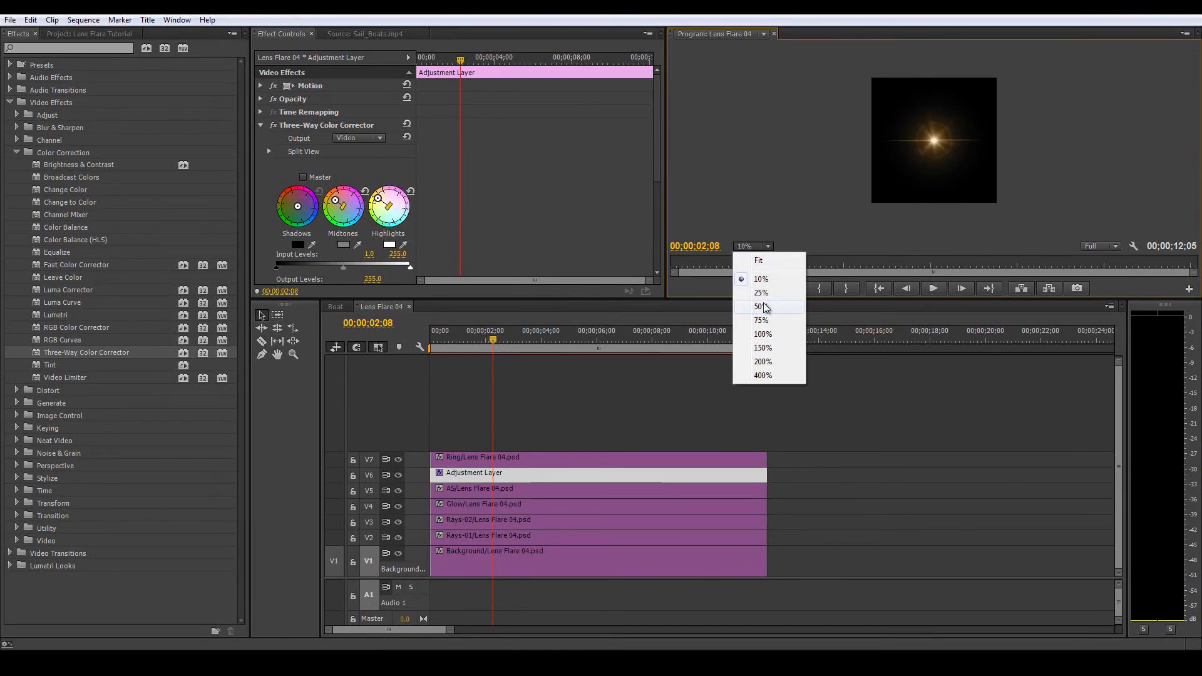
pyautogui.click(761, 279)
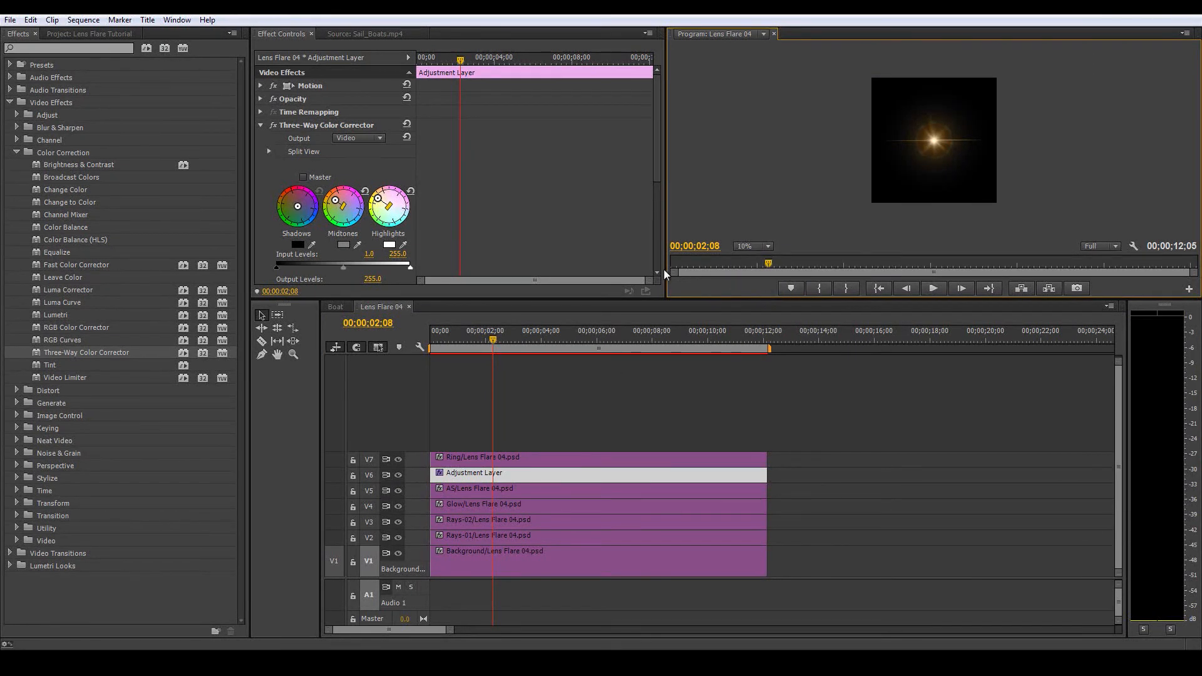
pyautogui.moveTo(665, 274); pyautogui.dragTo(509, 273)
pyautogui.moveTo(691, 298); pyautogui.dragTo(690, 421)
pyautogui.click(595, 370)
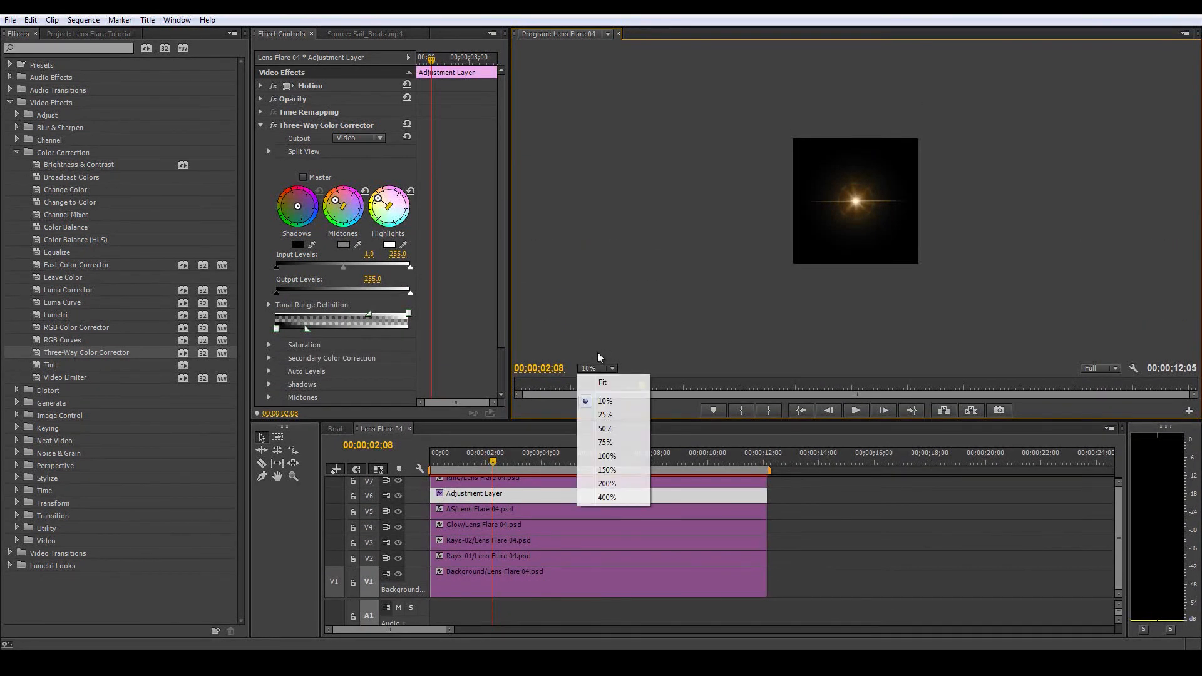
pyautogui.click(604, 414)
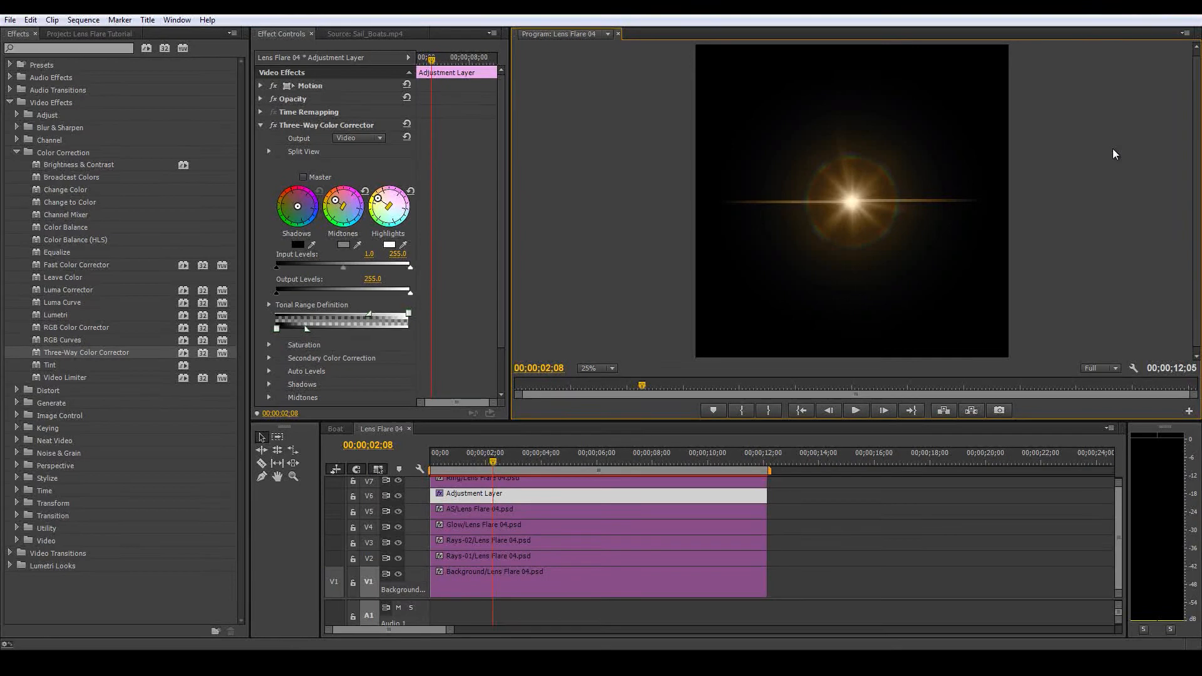
# Step: With the playhead at 00;00;00;00, move the Ring layer on V7 down and right of the flare's center, to about 1152, 1084
pyautogui.press('Home')
pyautogui.click(357, 128)
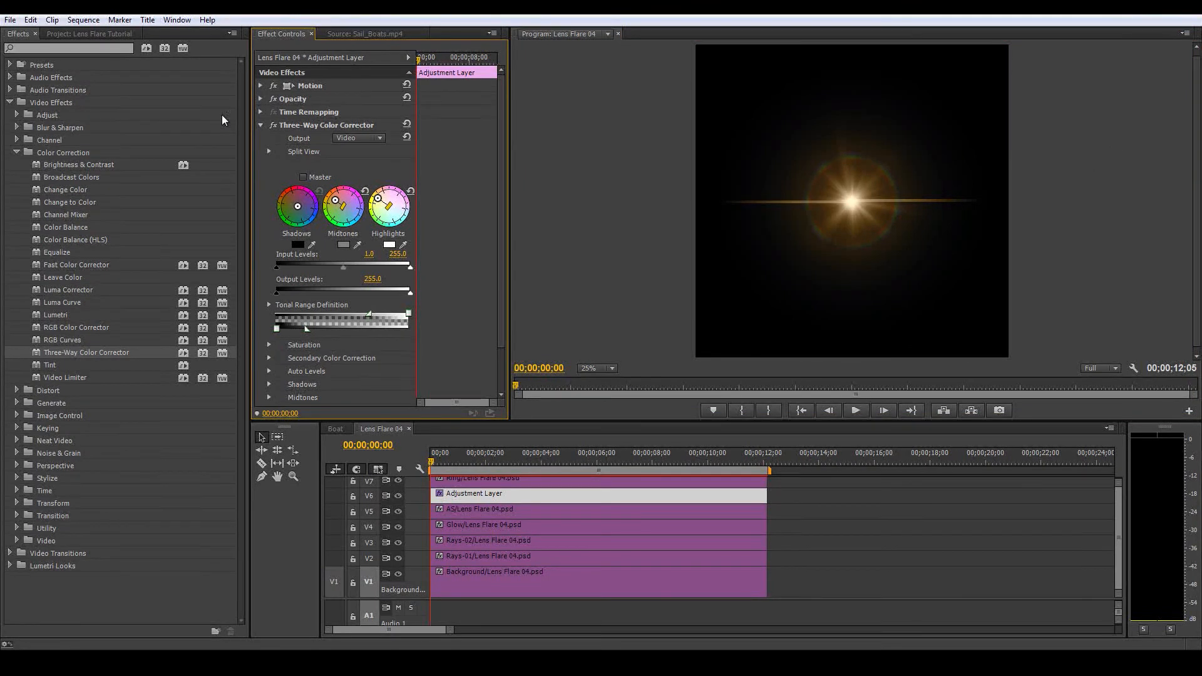
pyautogui.click(261, 126)
pyautogui.click(261, 86)
pyautogui.moveTo(1113, 528); pyautogui.dragTo(1118, 492)
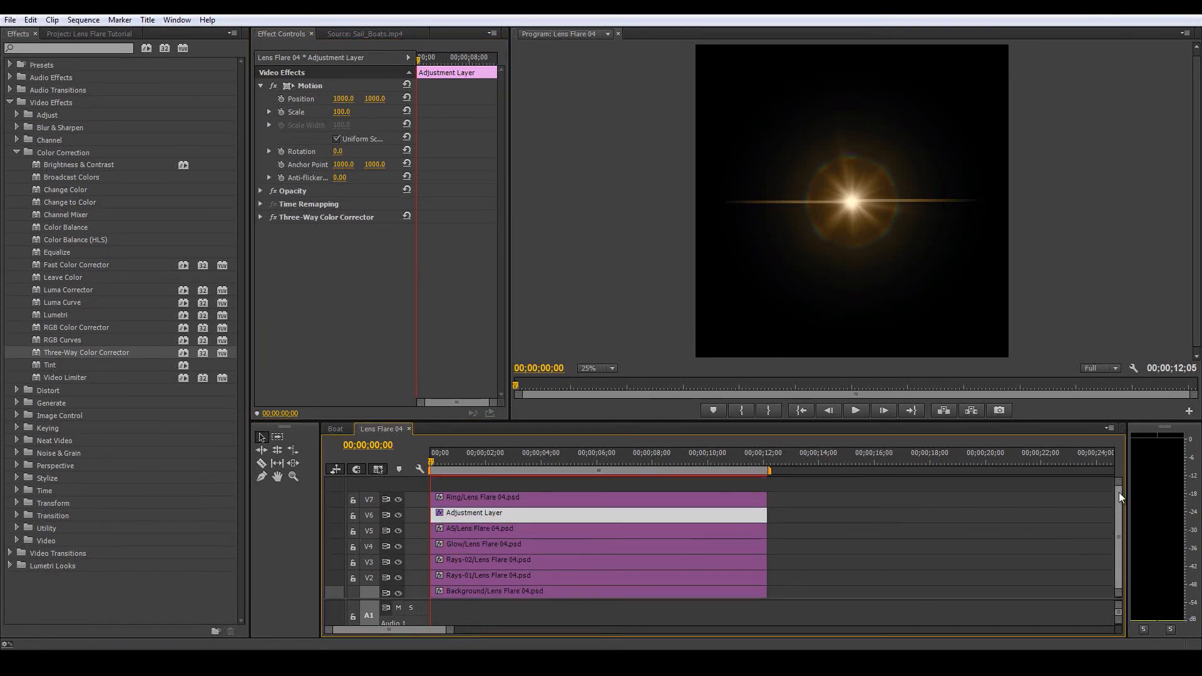
pyautogui.click(681, 499)
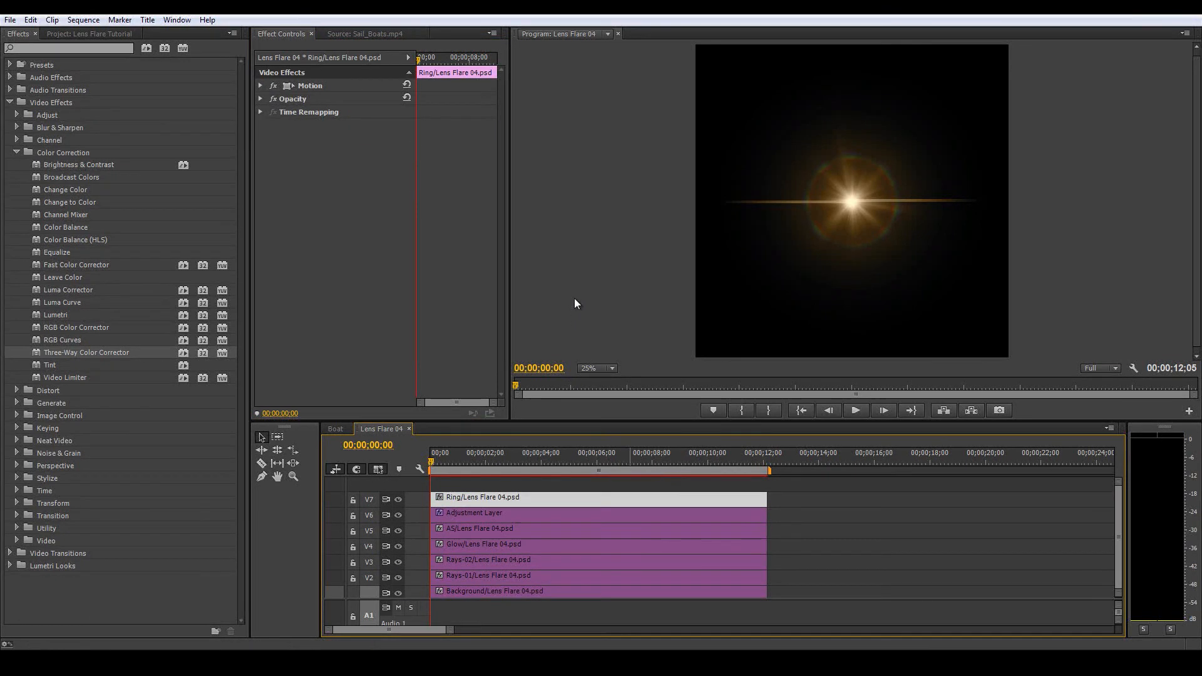
pyautogui.click(262, 86)
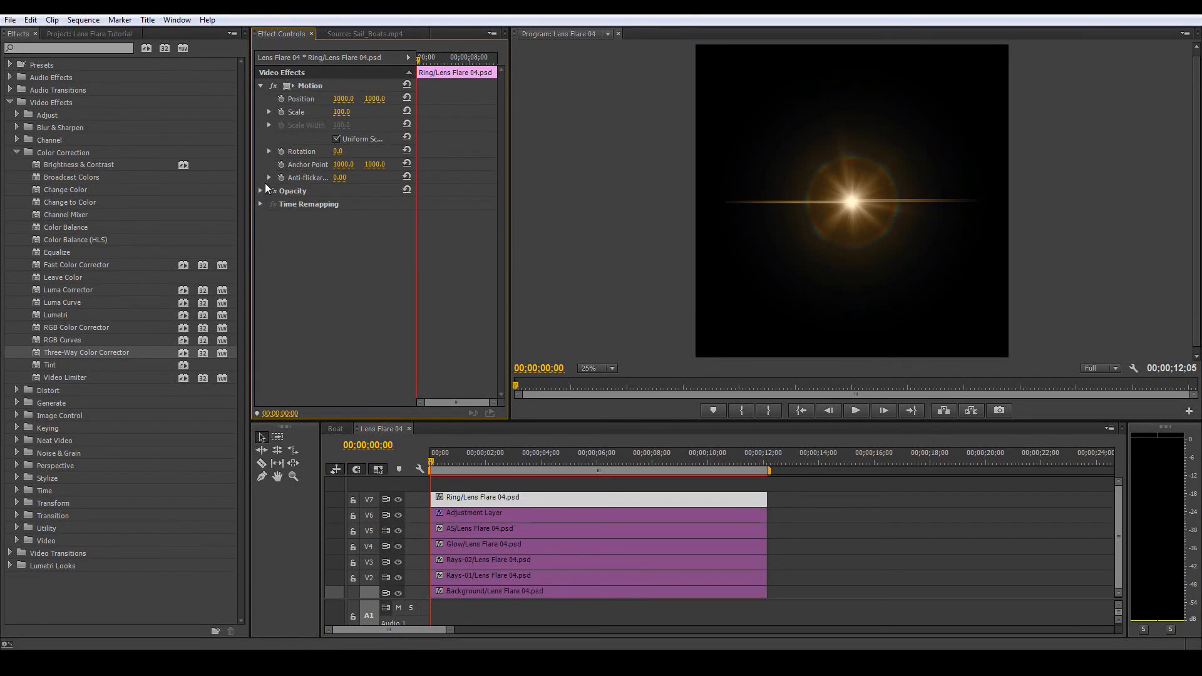
pyautogui.click(310, 86)
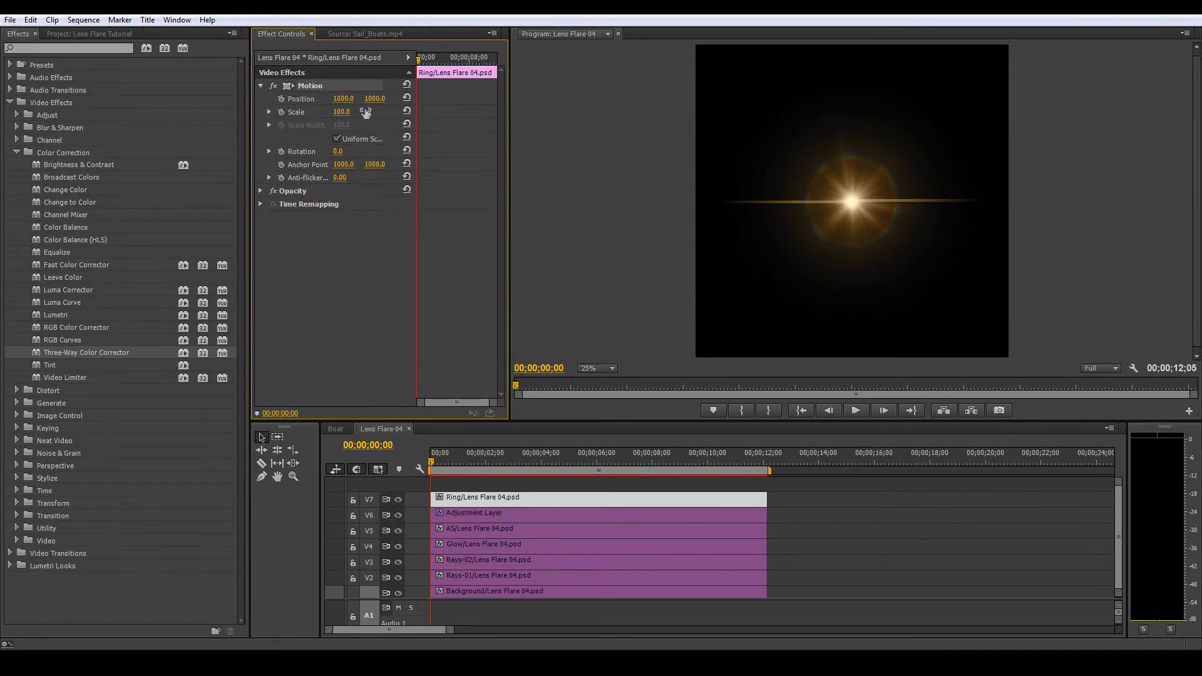
pyautogui.moveTo(855, 210)
pyautogui.mouseDown()
pyautogui.moveTo(900, 216)
pyautogui.moveTo(877, 214)
pyautogui.mouseUp()
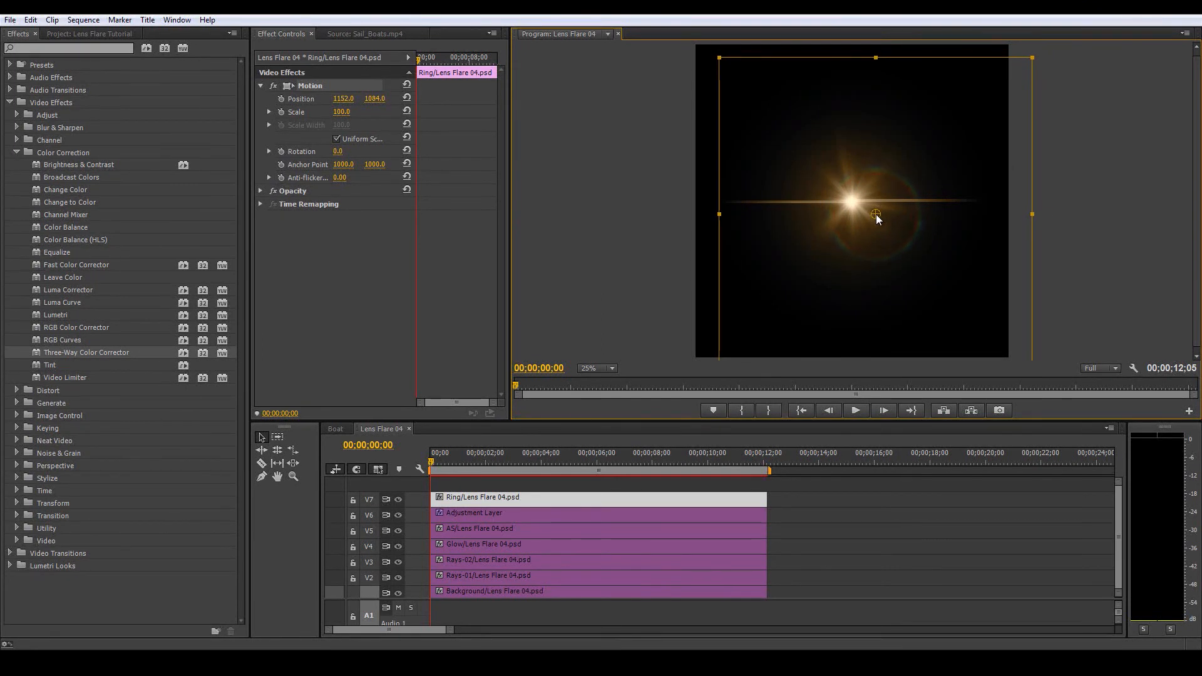
# Step: Set the Ring layer's Scale to 170
pyautogui.click(270, 111)
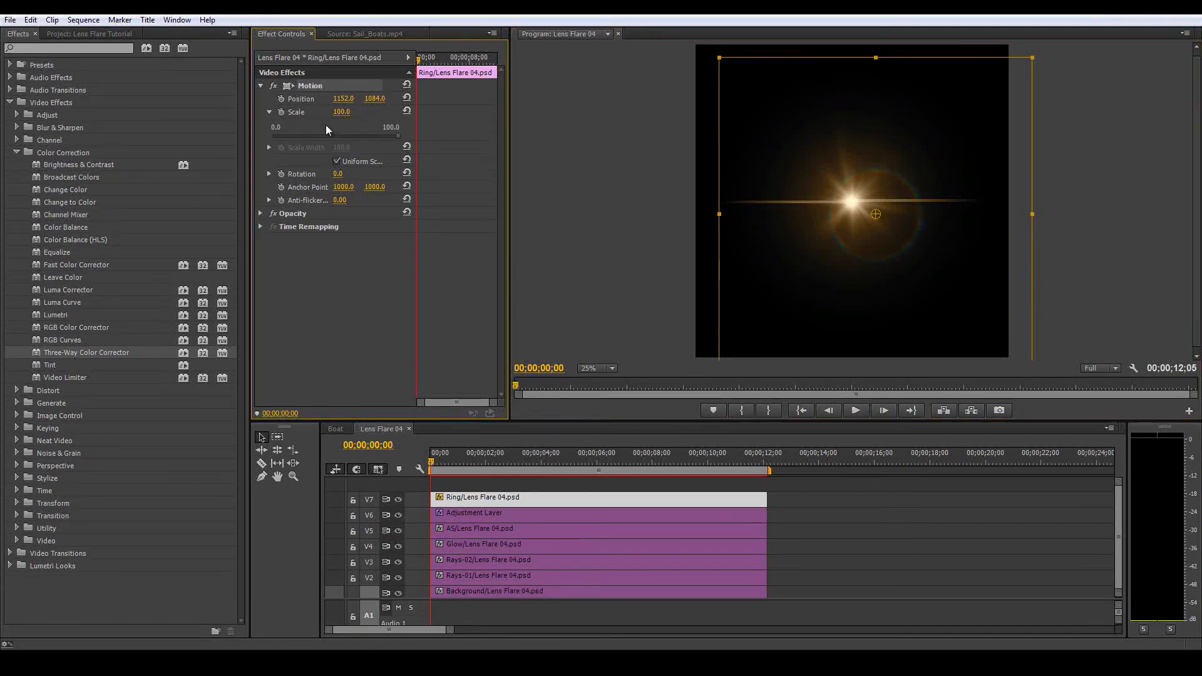
pyautogui.click(349, 112)
pyautogui.write('170')
pyautogui.press('Return')
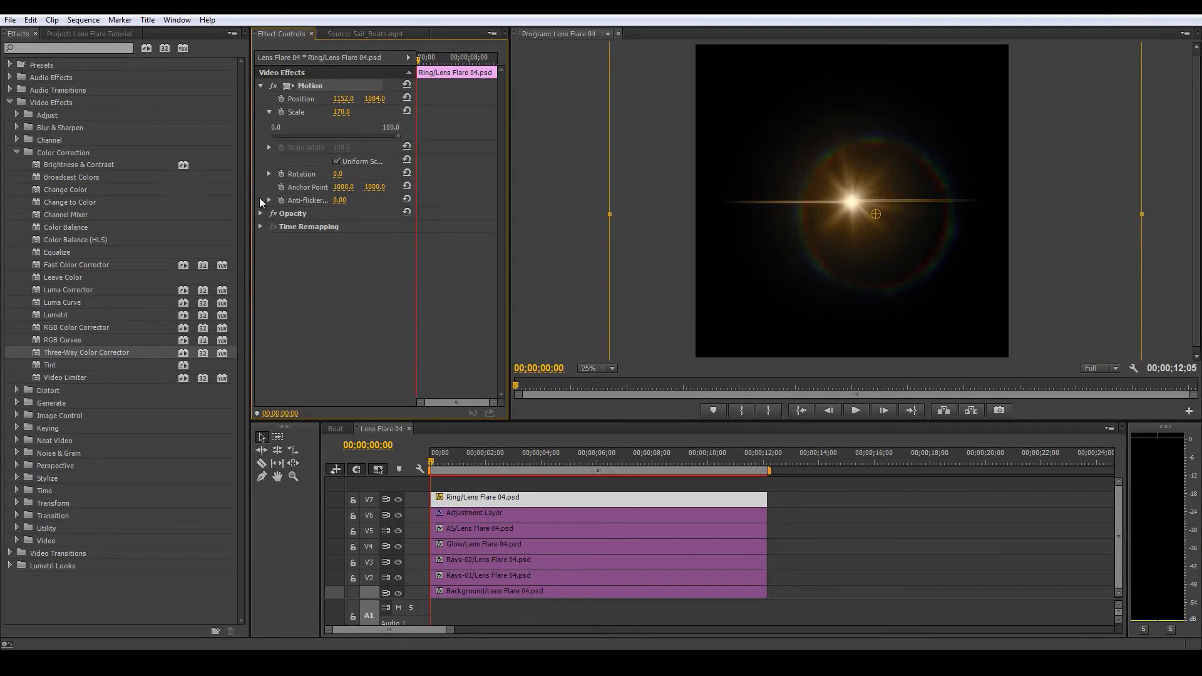
# Step: Keyframe the Ring layer's Rotation from 0° at the start to 10°, with the second keyframe at the clip's end
pyautogui.click(270, 175)
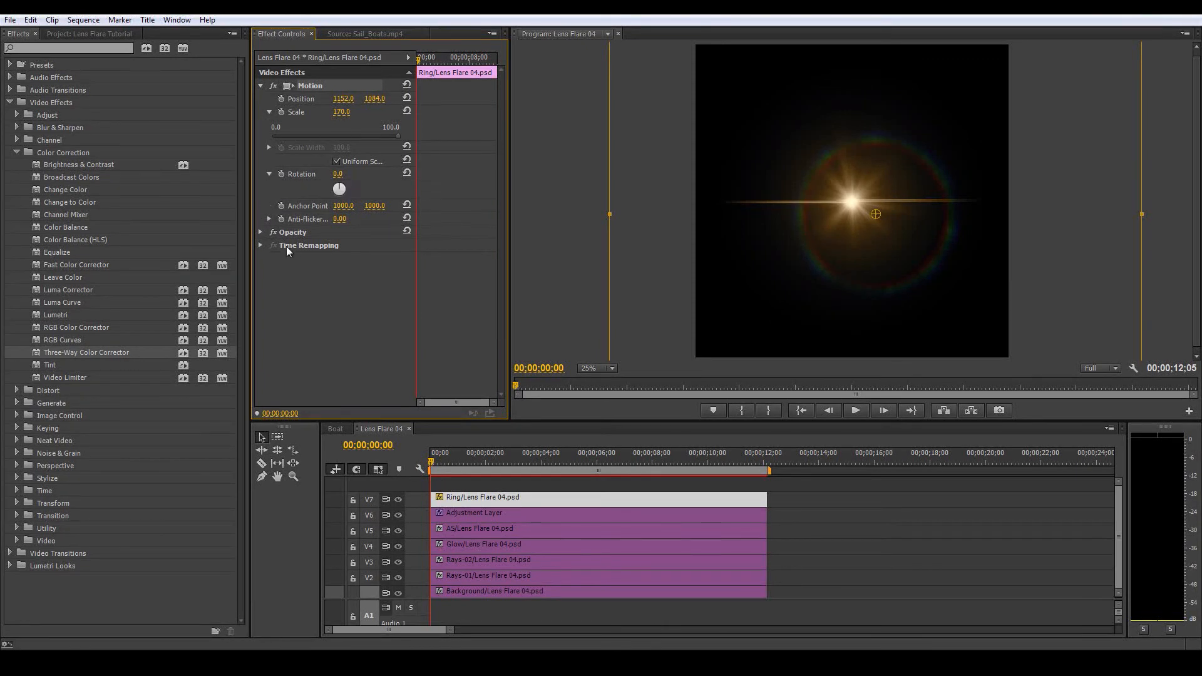
pyautogui.click(282, 175)
pyautogui.moveTo(421, 59); pyautogui.dragTo(479, 59)
pyautogui.click(362, 174)
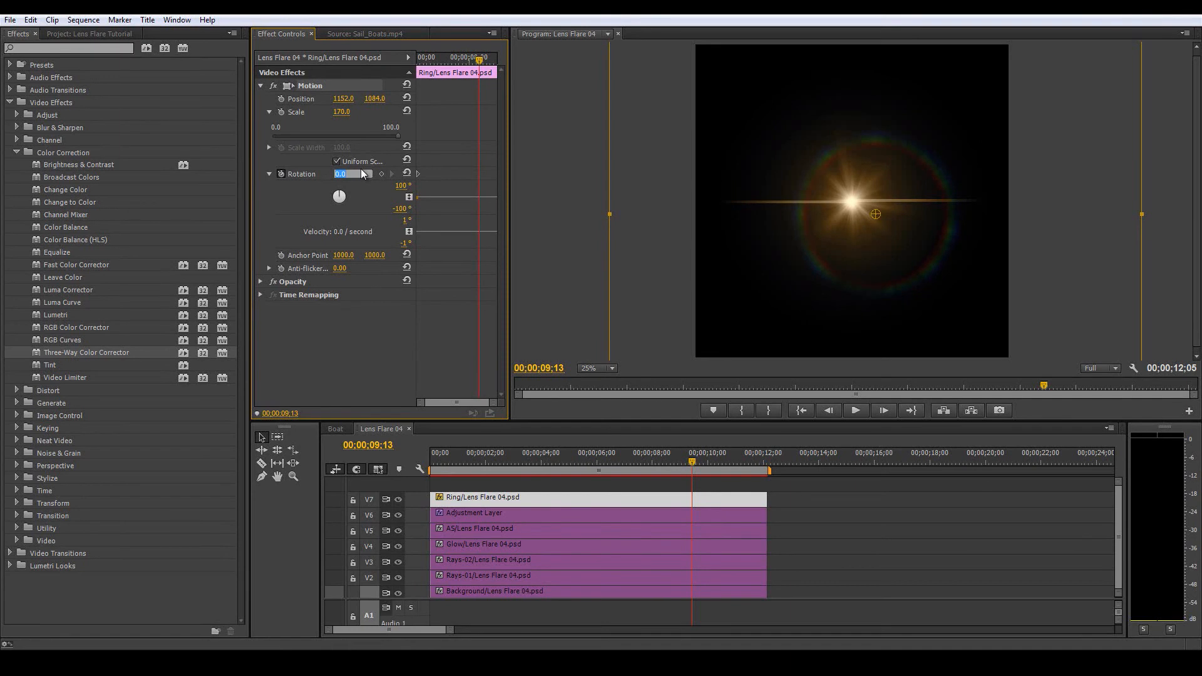
pyautogui.write('10')
pyautogui.press('Return')
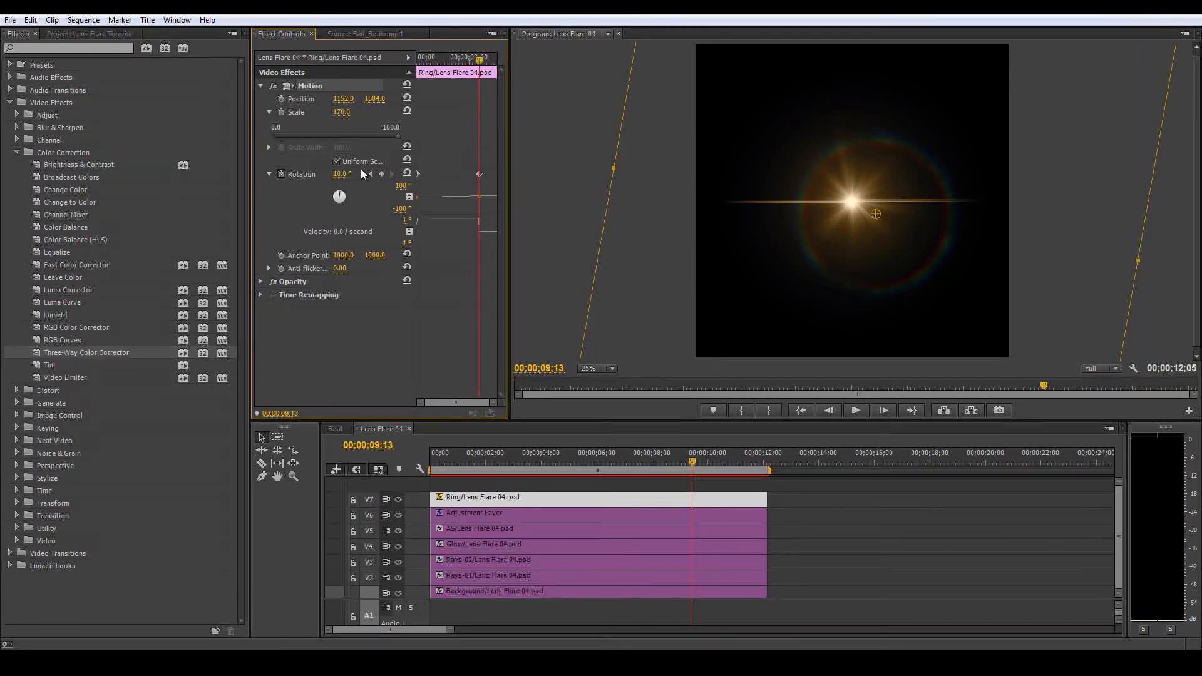
pyautogui.moveTo(479, 174); pyautogui.dragTo(570, 170)
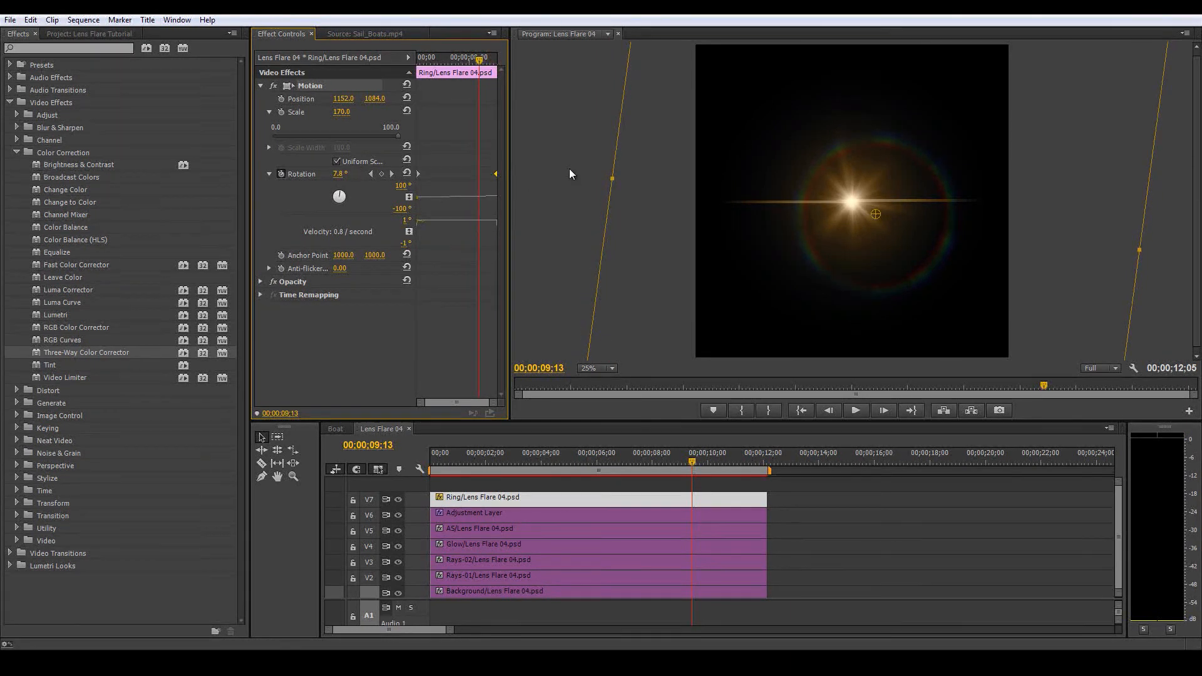
# Step: Scrub the Boat sequence back to 00:00:00:16 to check the flare over the footage, and return to the Lens Flare 04 sequence
pyautogui.click(333, 429)
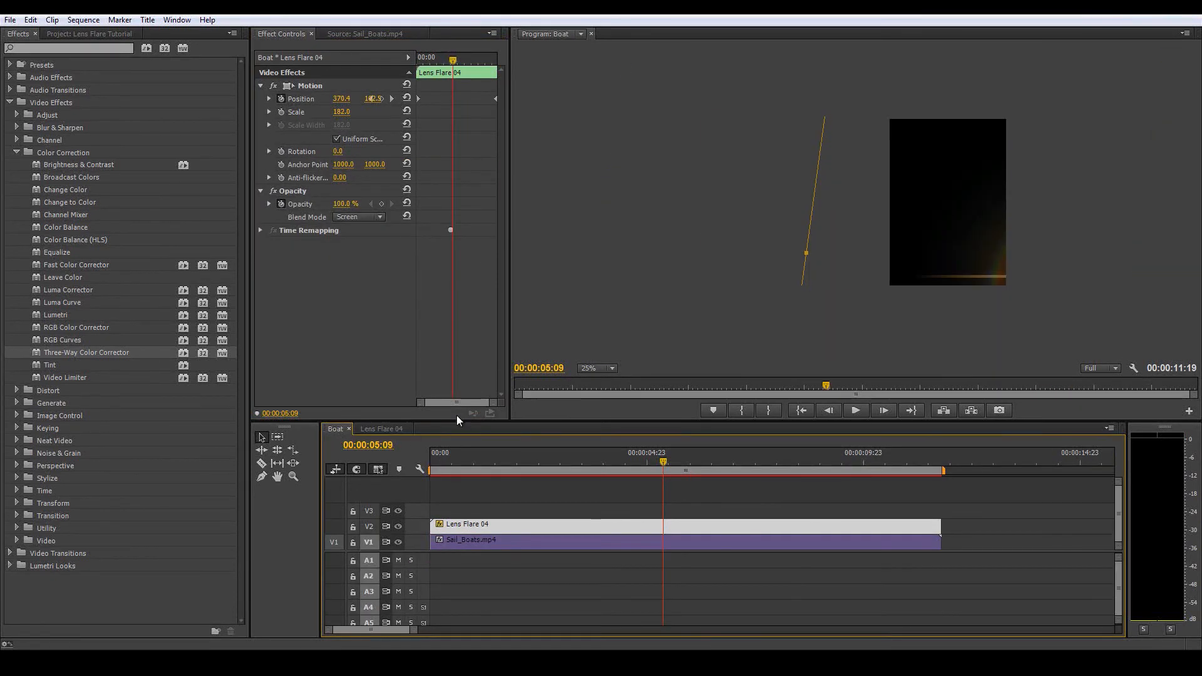
pyautogui.moveTo(641, 451); pyautogui.dragTo(458, 446)
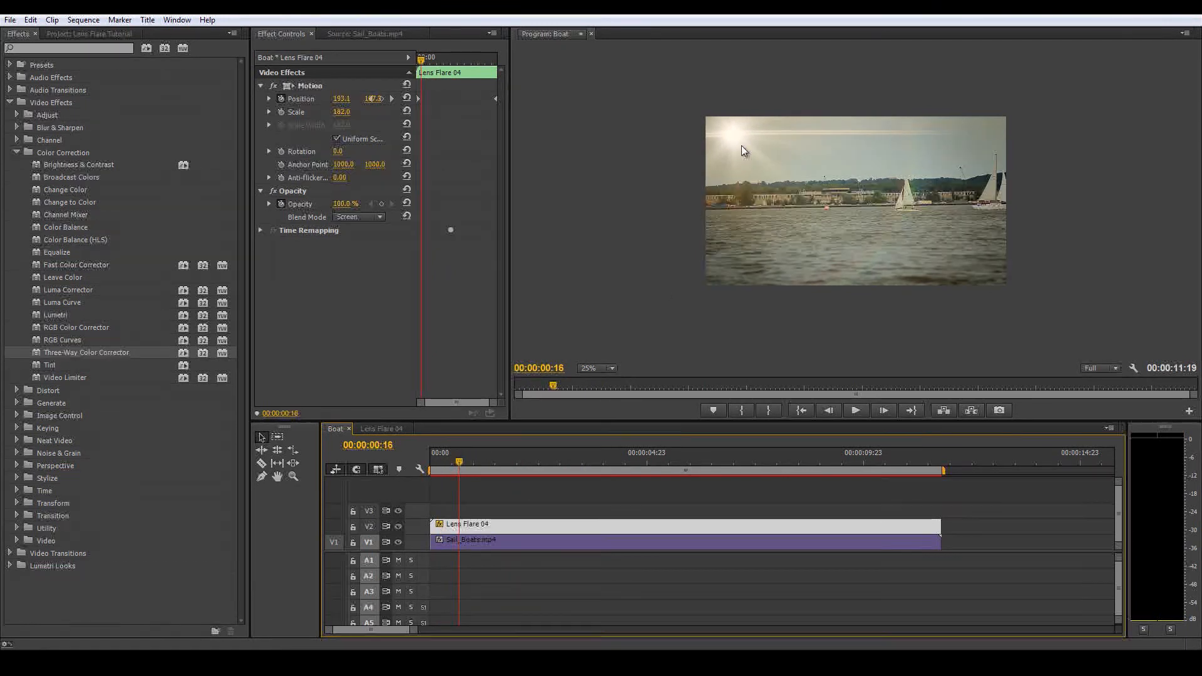
pyautogui.click(379, 429)
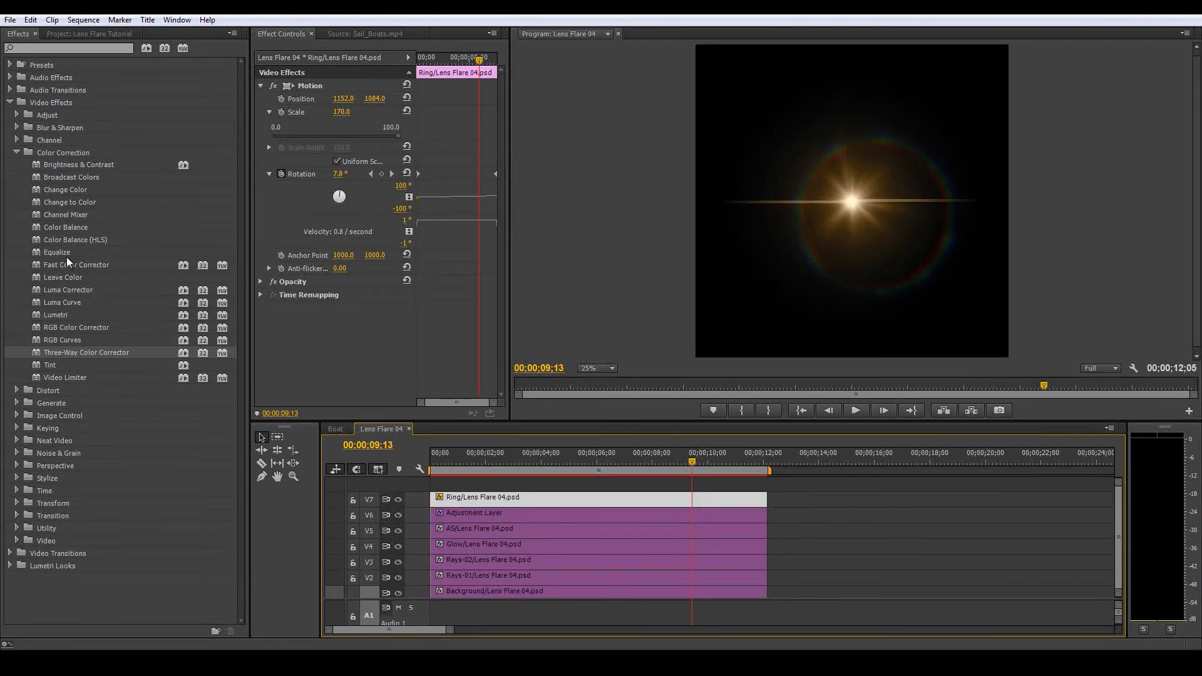
# Step: Select the Rays-01 layer on V2 and toggle its visibility off and on to check which rays it contributes
pyautogui.click(461, 575)
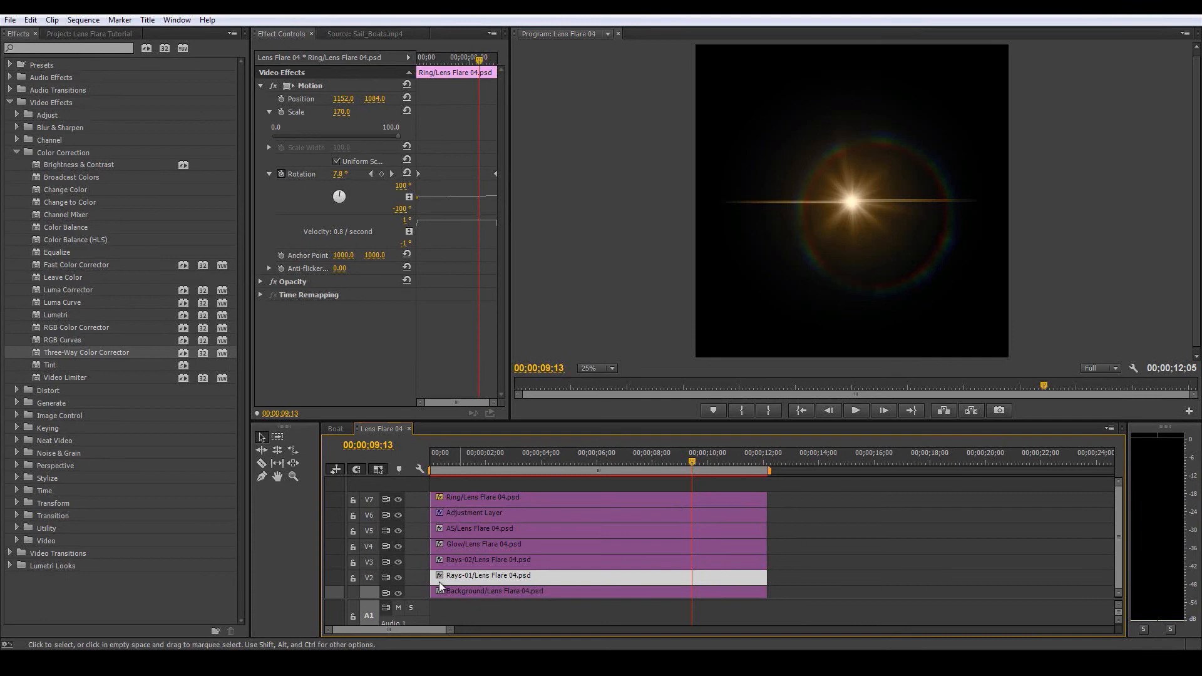
pyautogui.click(399, 577)
pyautogui.click(398, 577)
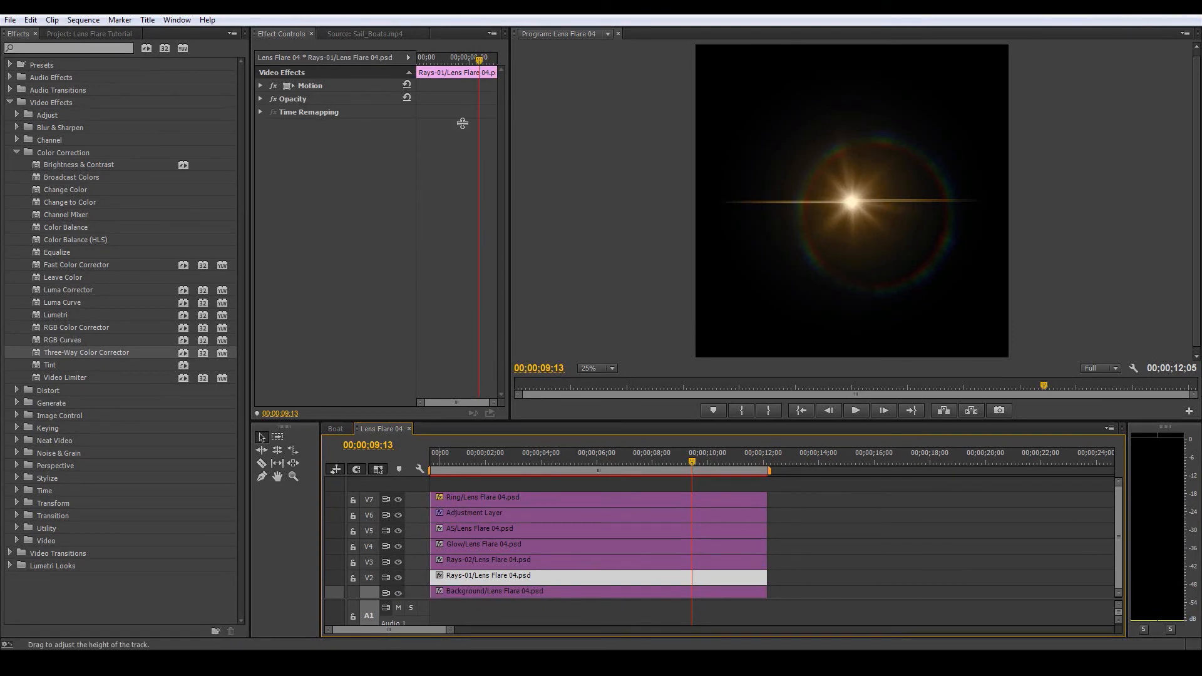
# Step: Keyframe the Rays-01 layer's Rotation from 0° at the start to 15°, with the second keyframe at the clip's end
pyautogui.moveTo(479, 58); pyautogui.dragTo(324, 53)
pyautogui.click(261, 85)
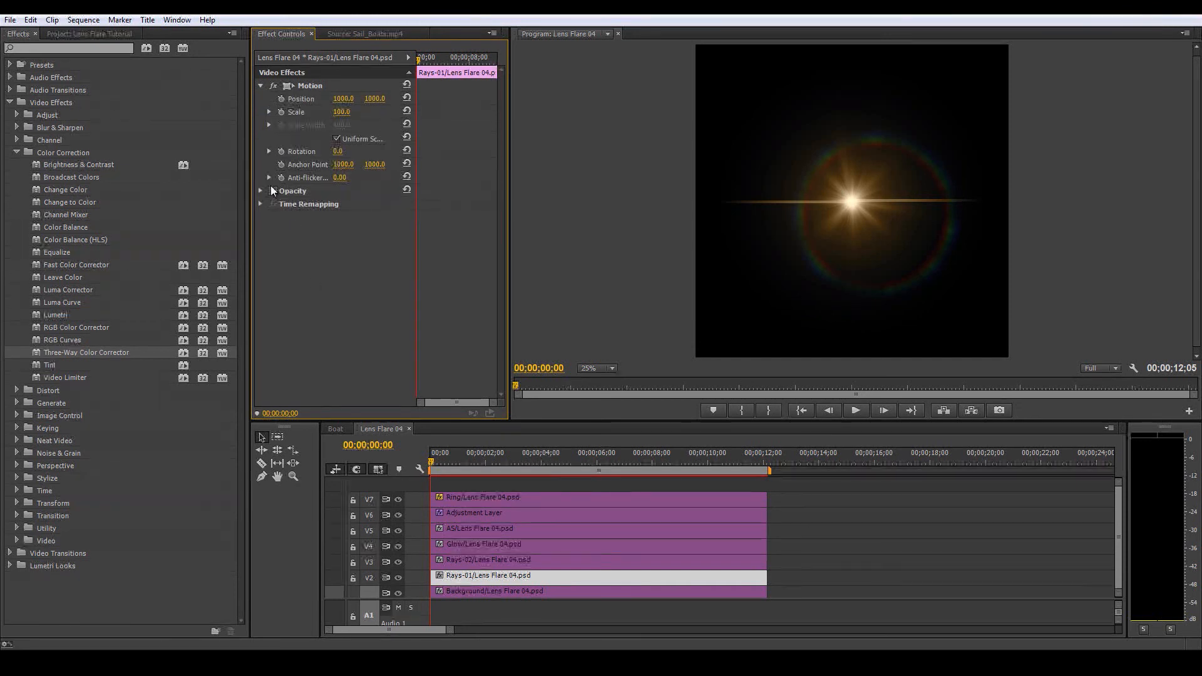
pyautogui.click(269, 151)
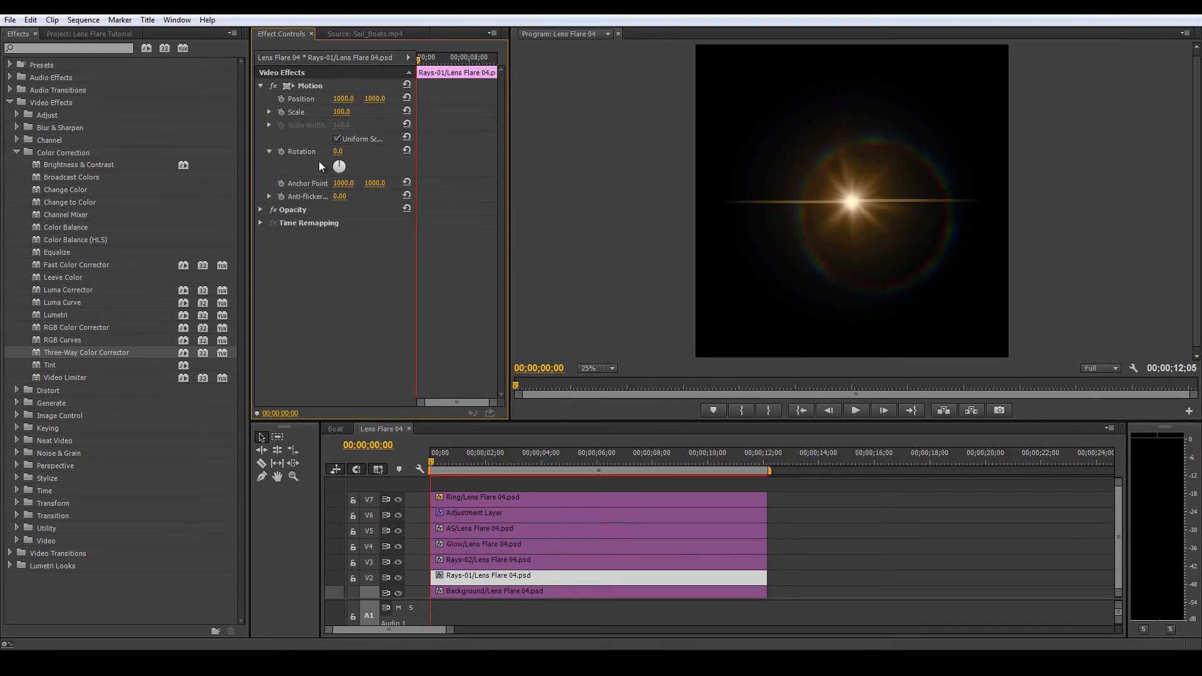
pyautogui.click(280, 152)
pyautogui.moveTo(441, 60); pyautogui.dragTo(461, 58)
pyautogui.click(382, 151)
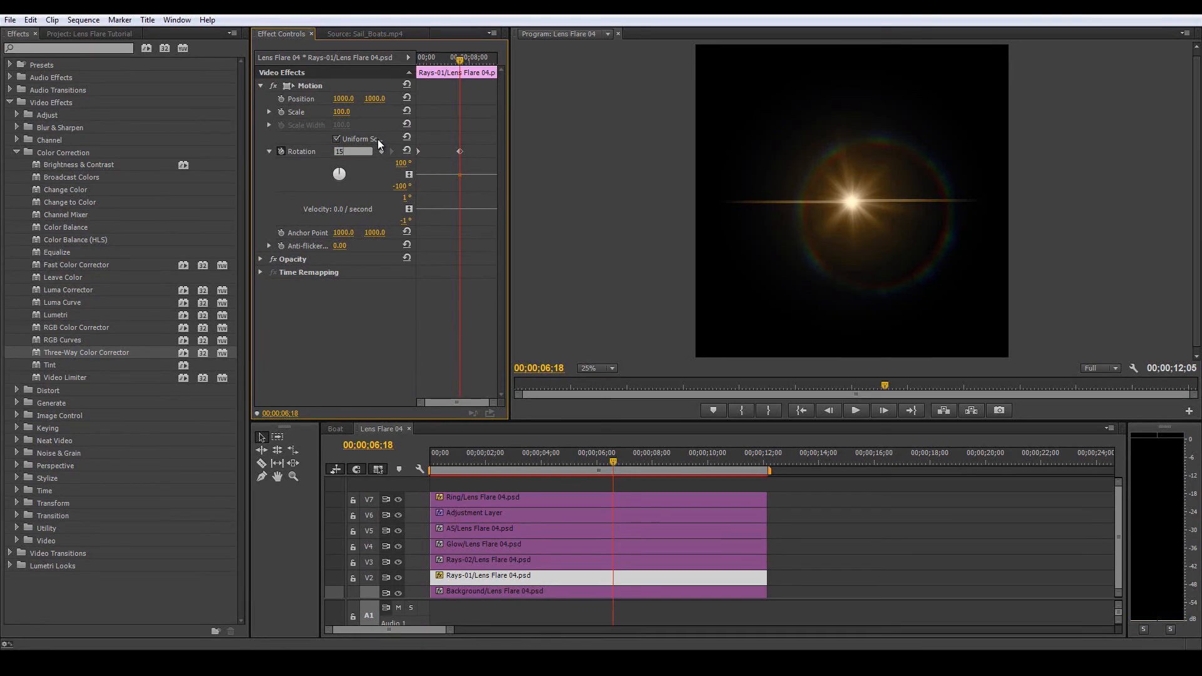
pyautogui.press('Return')
pyautogui.moveTo(460, 151); pyautogui.dragTo(631, 160)
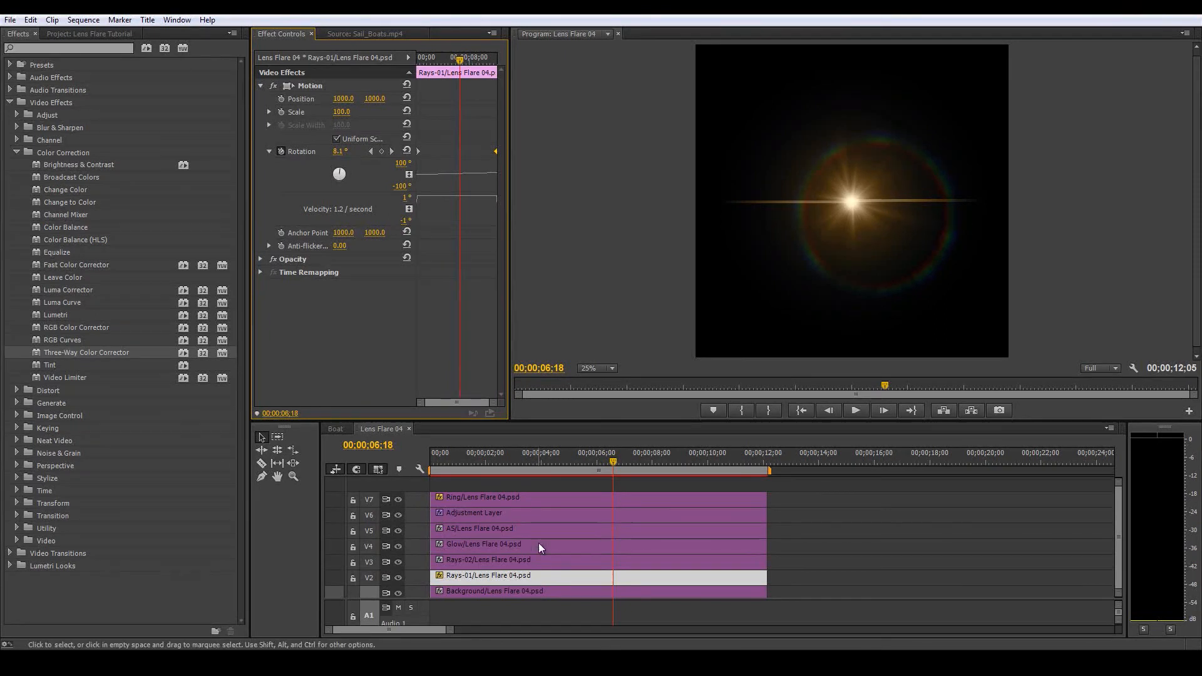
# Step: Keyframe the Rays-02 layer's Rotation from 0° at the start to -10°, with the second keyframe at the clip's end
pyautogui.click(537, 559)
pyautogui.click(260, 85)
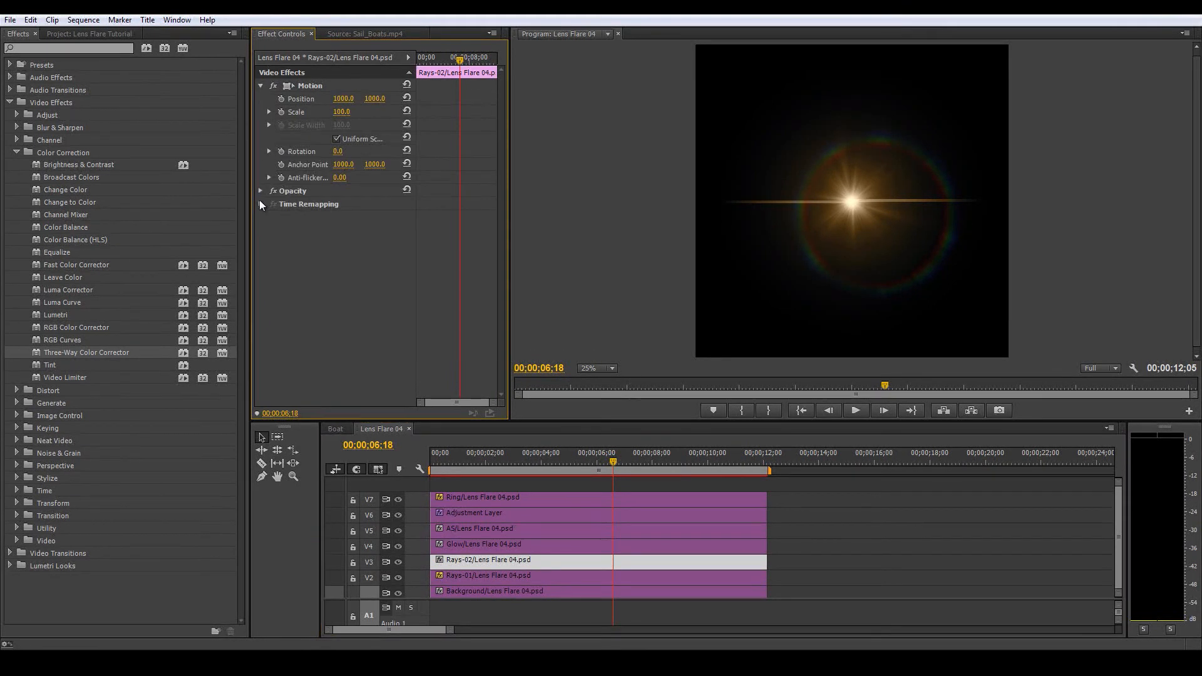
pyautogui.click(270, 151)
pyautogui.moveTo(458, 58); pyautogui.dragTo(314, 55)
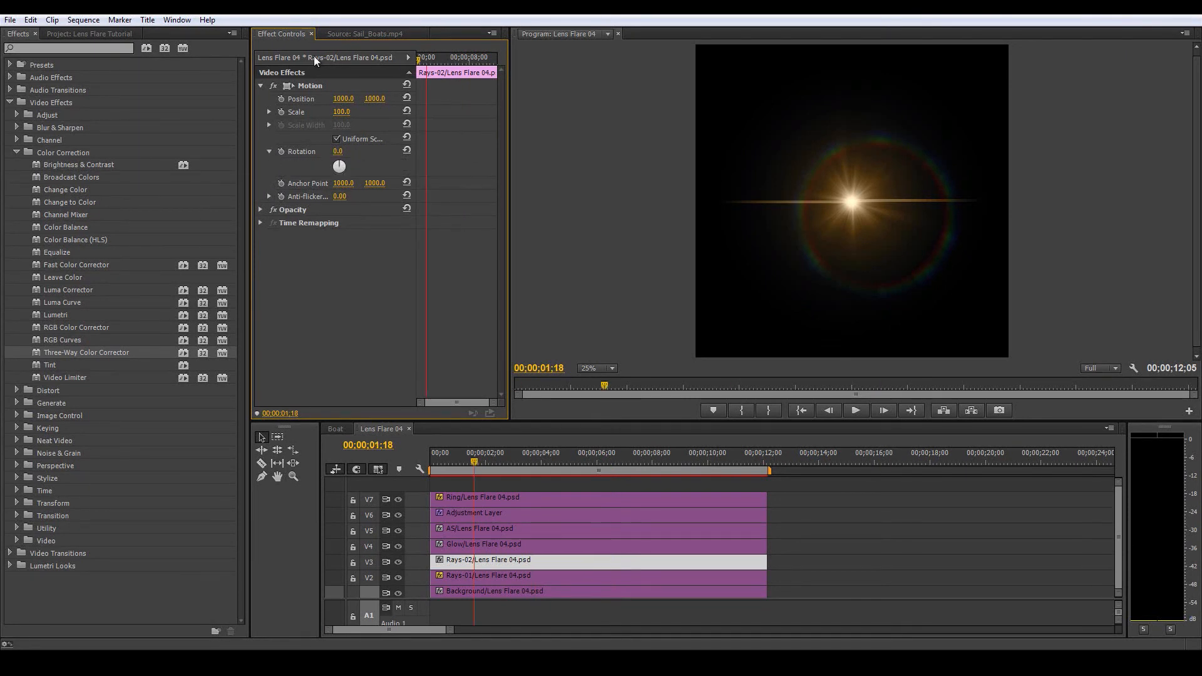
pyautogui.click(281, 152)
pyautogui.moveTo(421, 63); pyautogui.dragTo(469, 58)
pyautogui.click(380, 151)
pyautogui.click(352, 151)
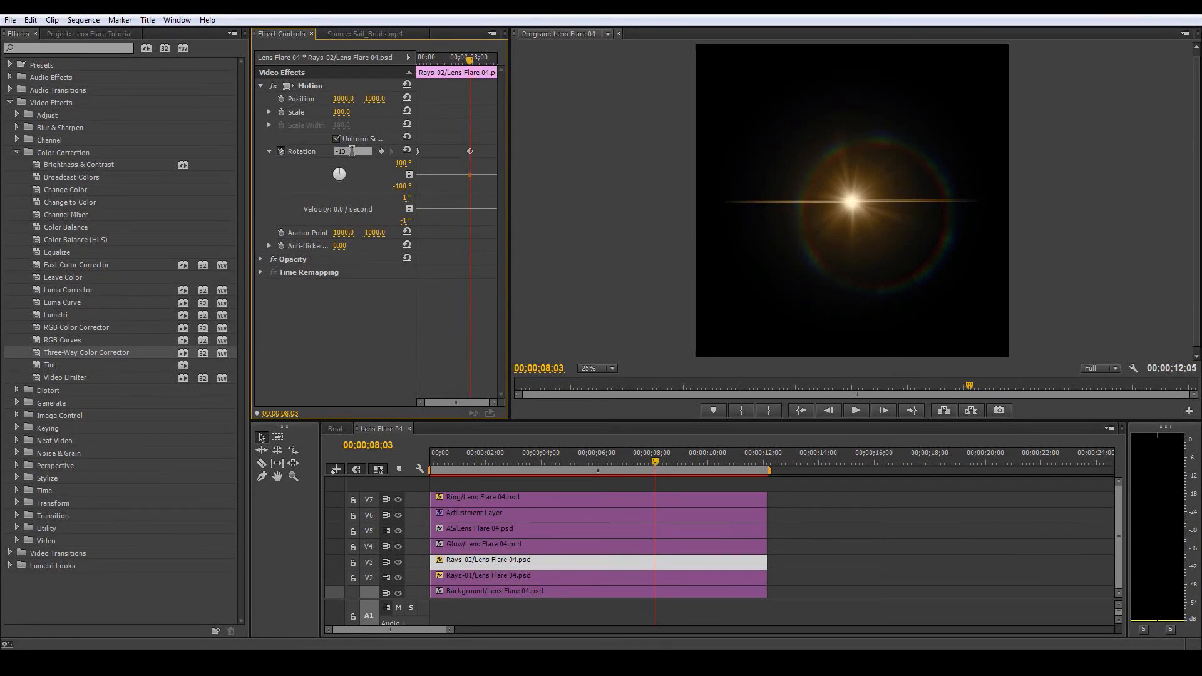
pyautogui.write('-10')
pyautogui.press('Return')
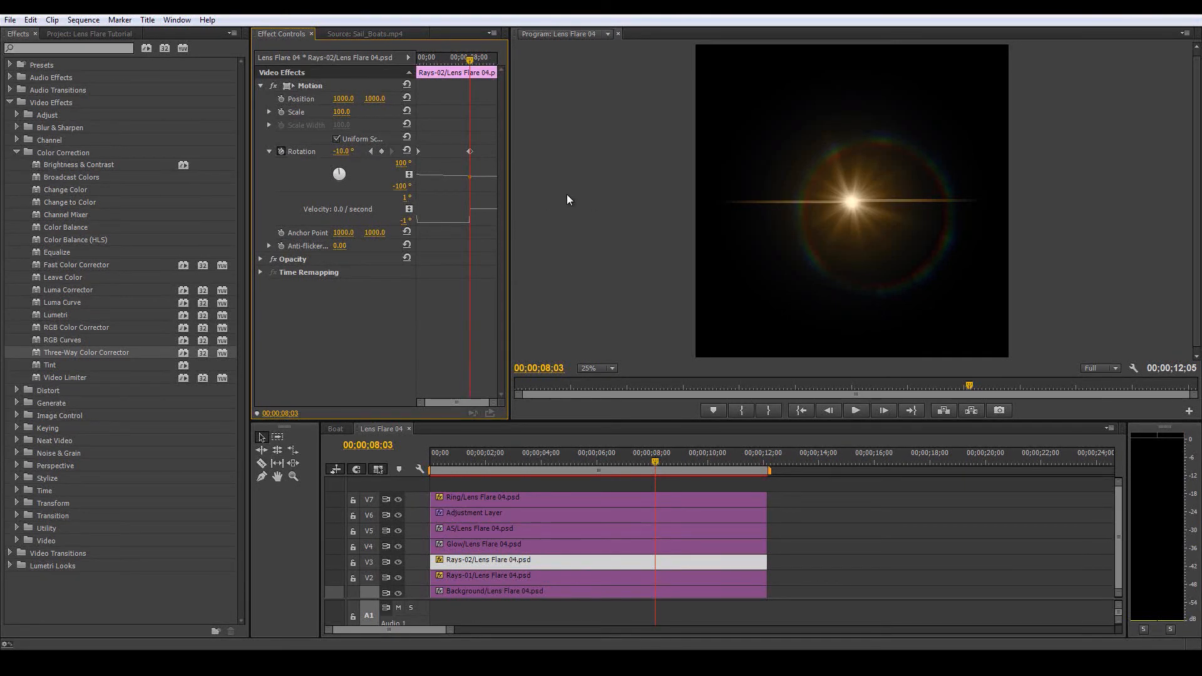
pyautogui.moveTo(469, 153); pyautogui.dragTo(606, 164)
# Step: Keyframe the Glow layer's Rotation from 0° at the start to 10°, with the second keyframe at the clip's end
pyautogui.click(498, 546)
pyautogui.press('Home')
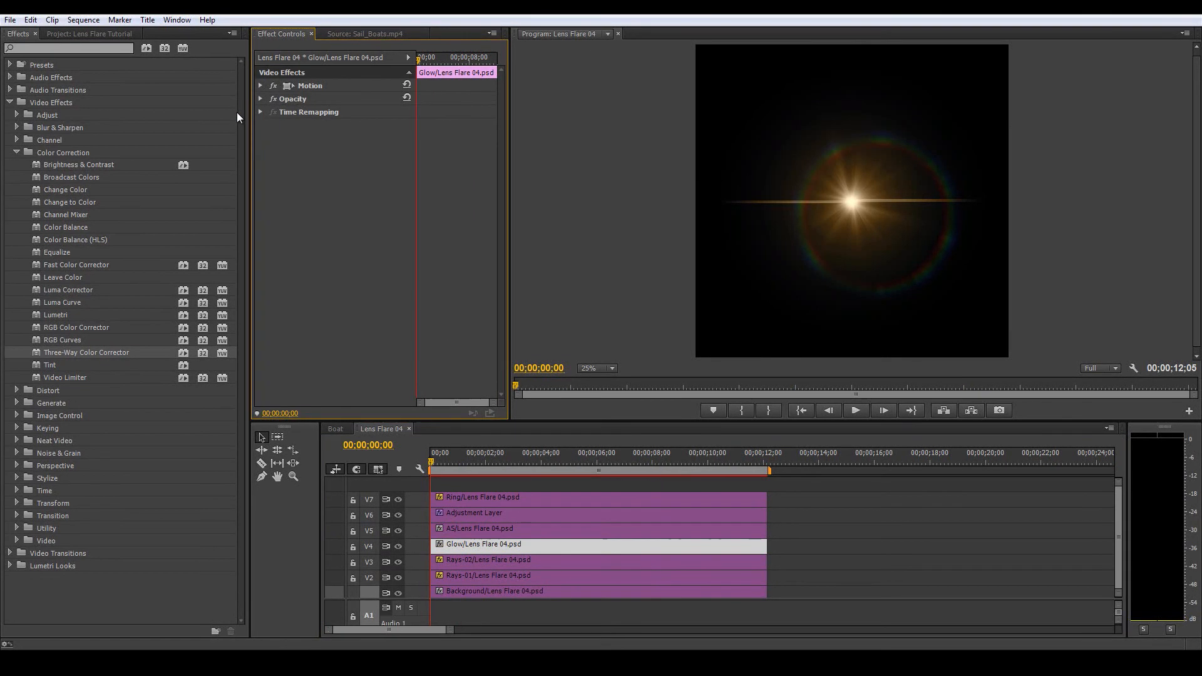
pyautogui.click(260, 85)
pyautogui.click(270, 152)
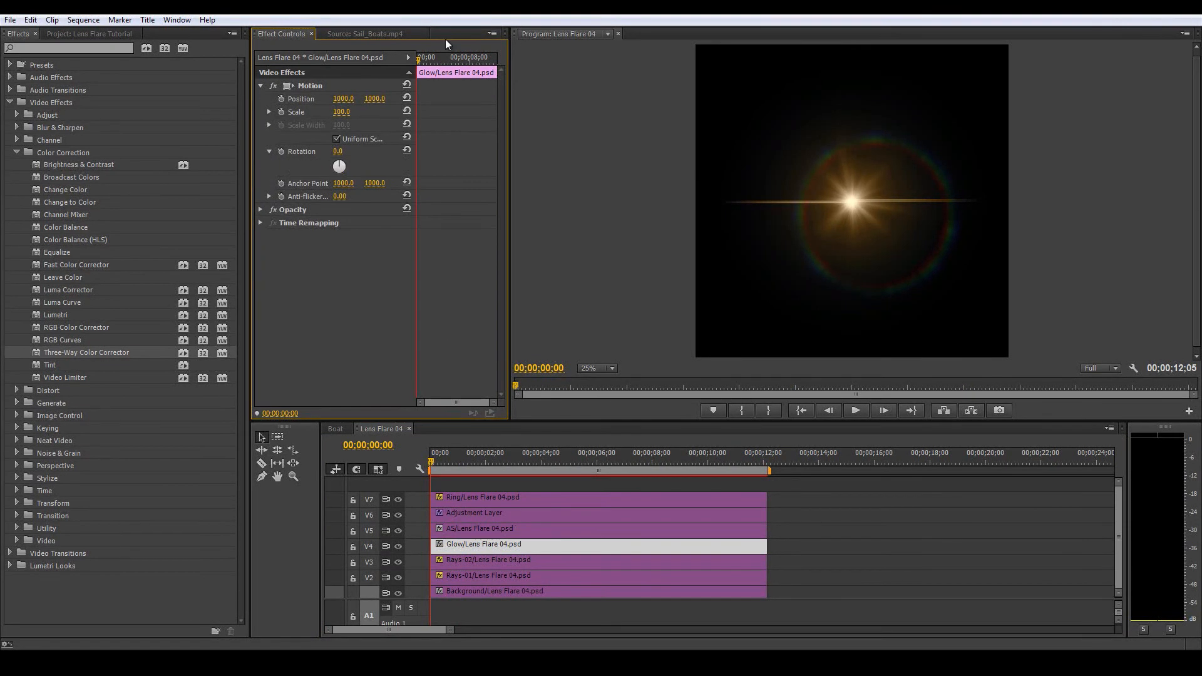
pyautogui.click(281, 151)
pyautogui.moveTo(421, 59); pyautogui.dragTo(462, 60)
pyautogui.click(337, 152)
pyautogui.write('10')
pyautogui.press('Return')
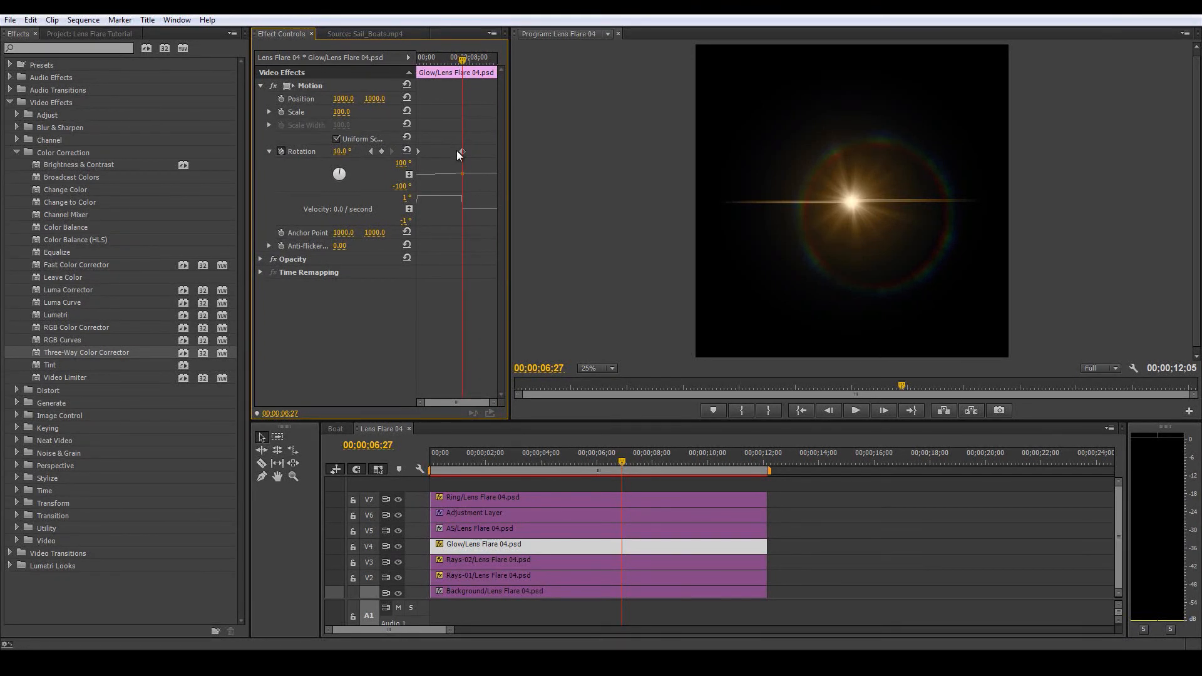
pyautogui.moveTo(463, 152); pyautogui.dragTo(501, 154)
# Step: Return to the Boat sequence, set the program preview zoom to Fit, and move the playhead to 00:00:00:00
pyautogui.moveTo(611, 462); pyautogui.dragTo(580, 452)
pyautogui.click(336, 429)
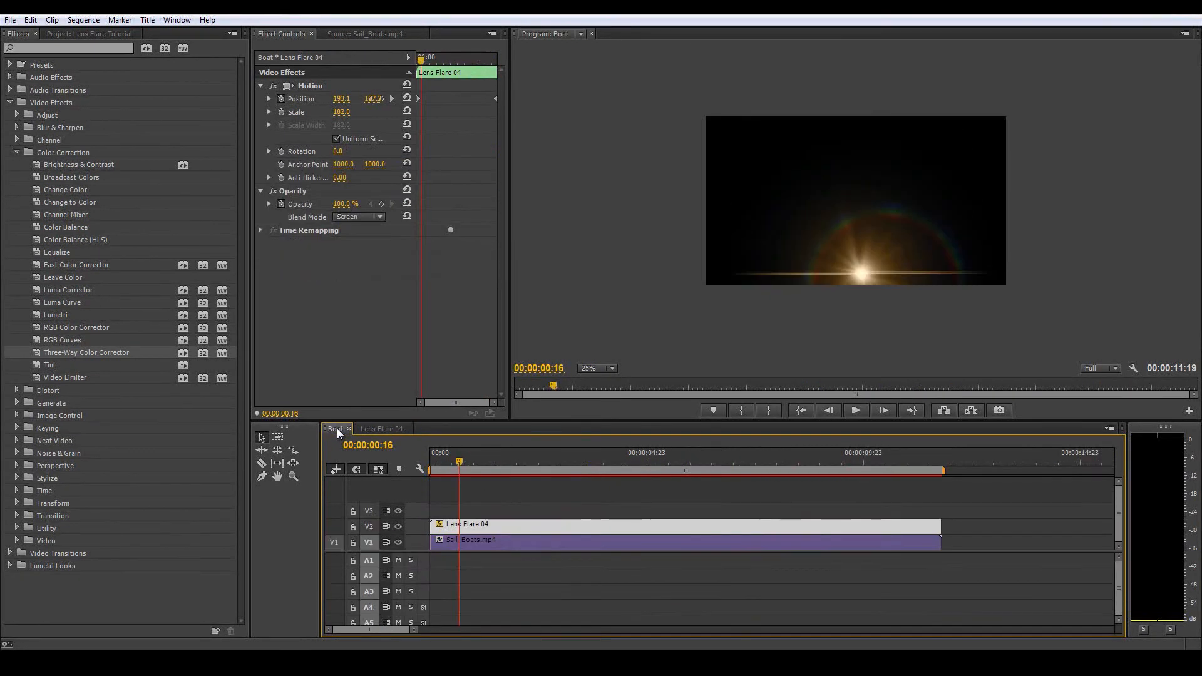
pyautogui.click(592, 369)
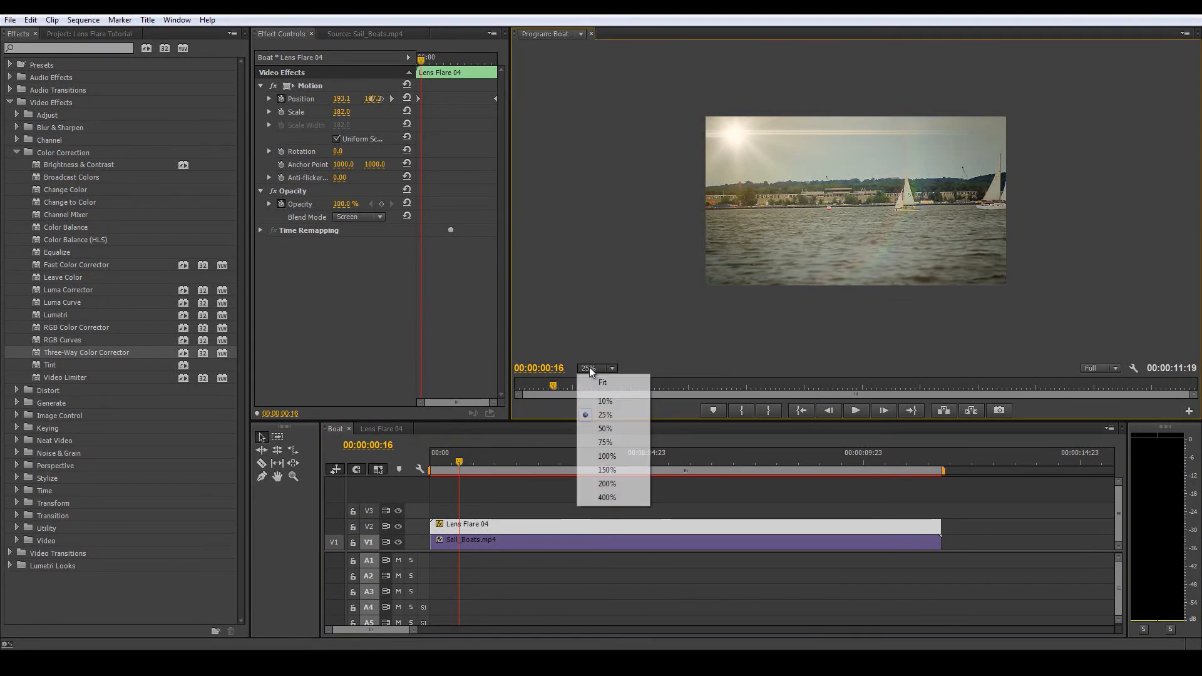
pyautogui.click(606, 382)
pyautogui.click(441, 460)
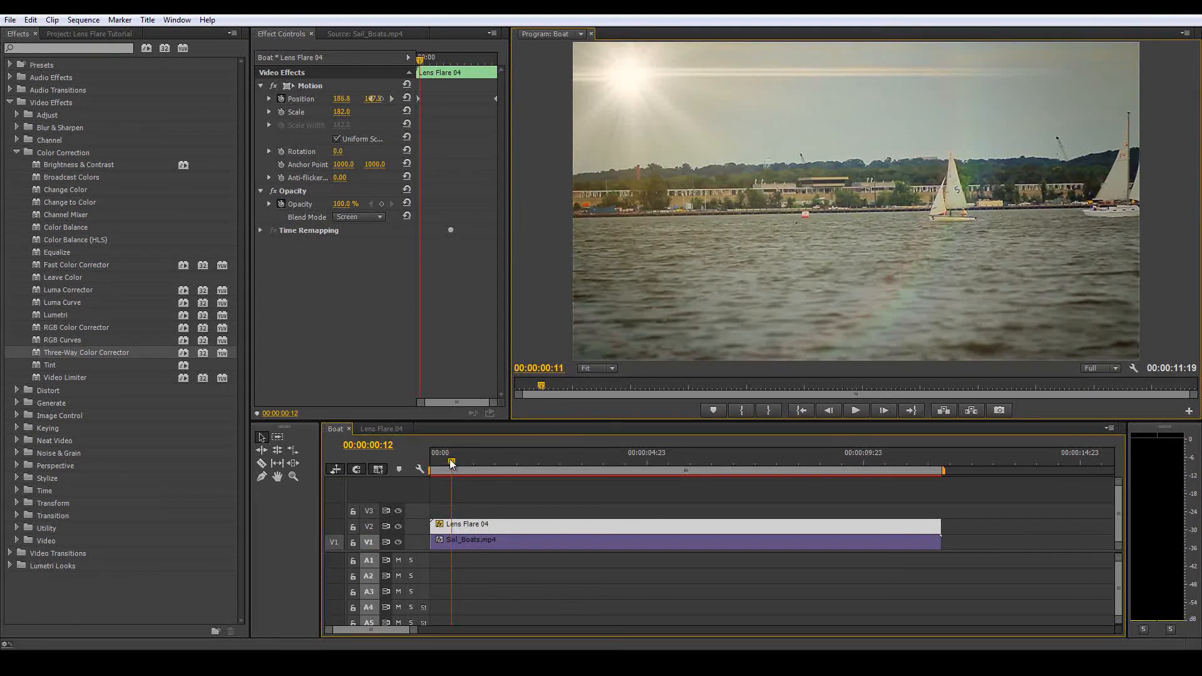
pyautogui.moveTo(449, 458); pyautogui.dragTo(415, 445)
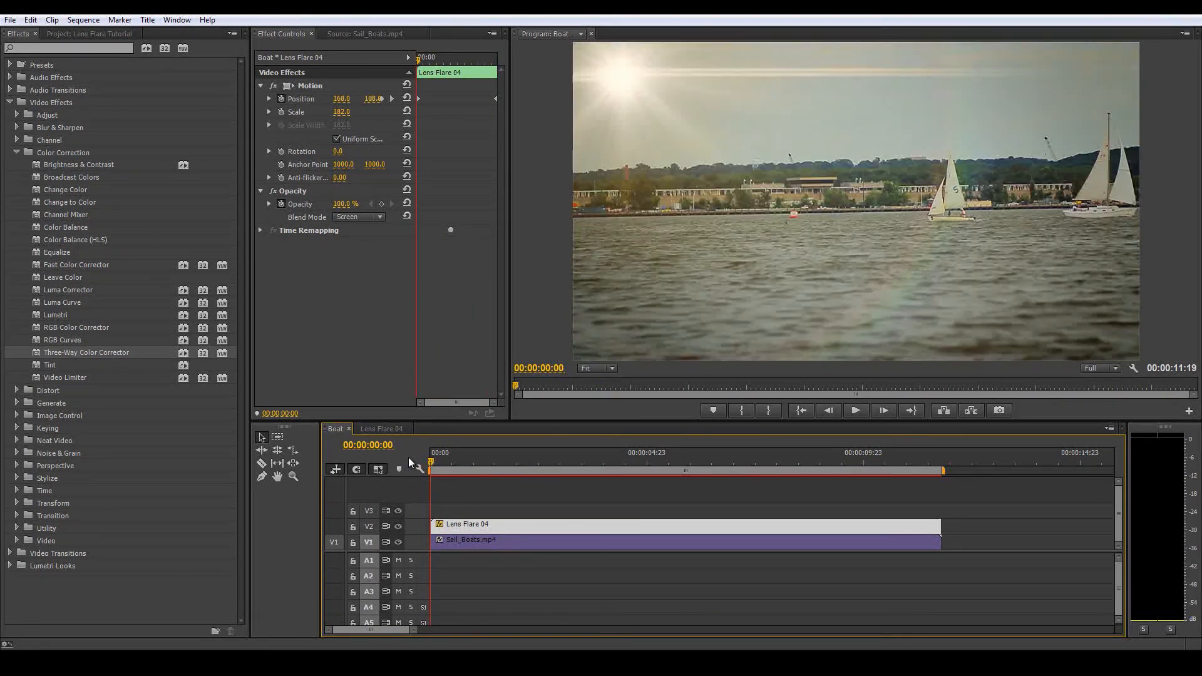